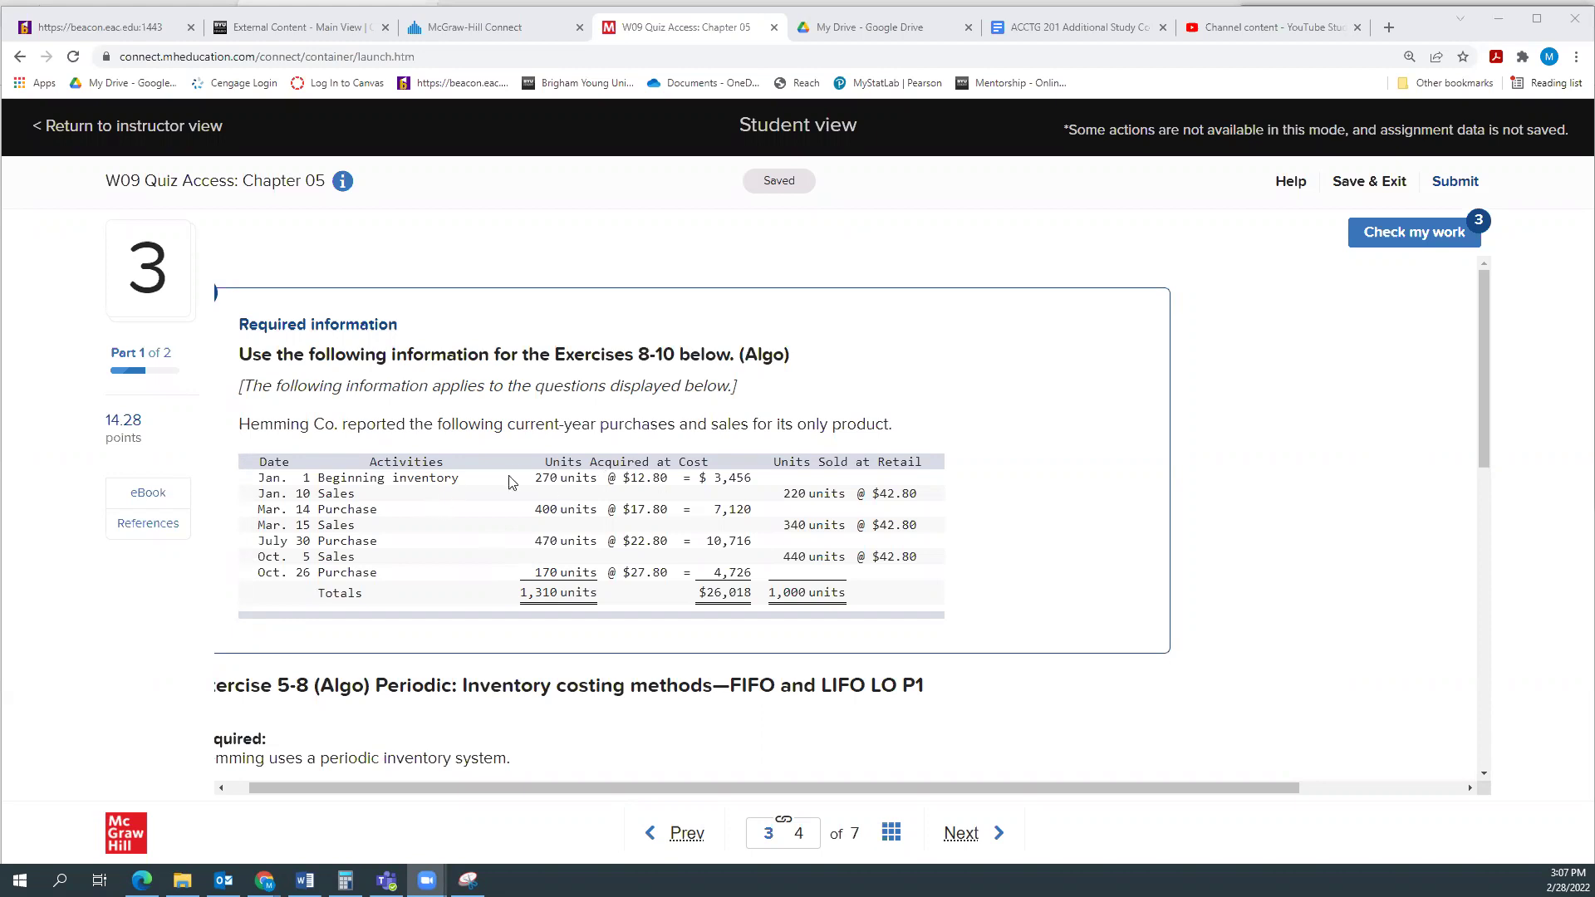
Review Hemming Co.'s purchases and sales data, the exercise requirements and the layout of the periodic inventory tables
scroll(535, 463, "down", 1)
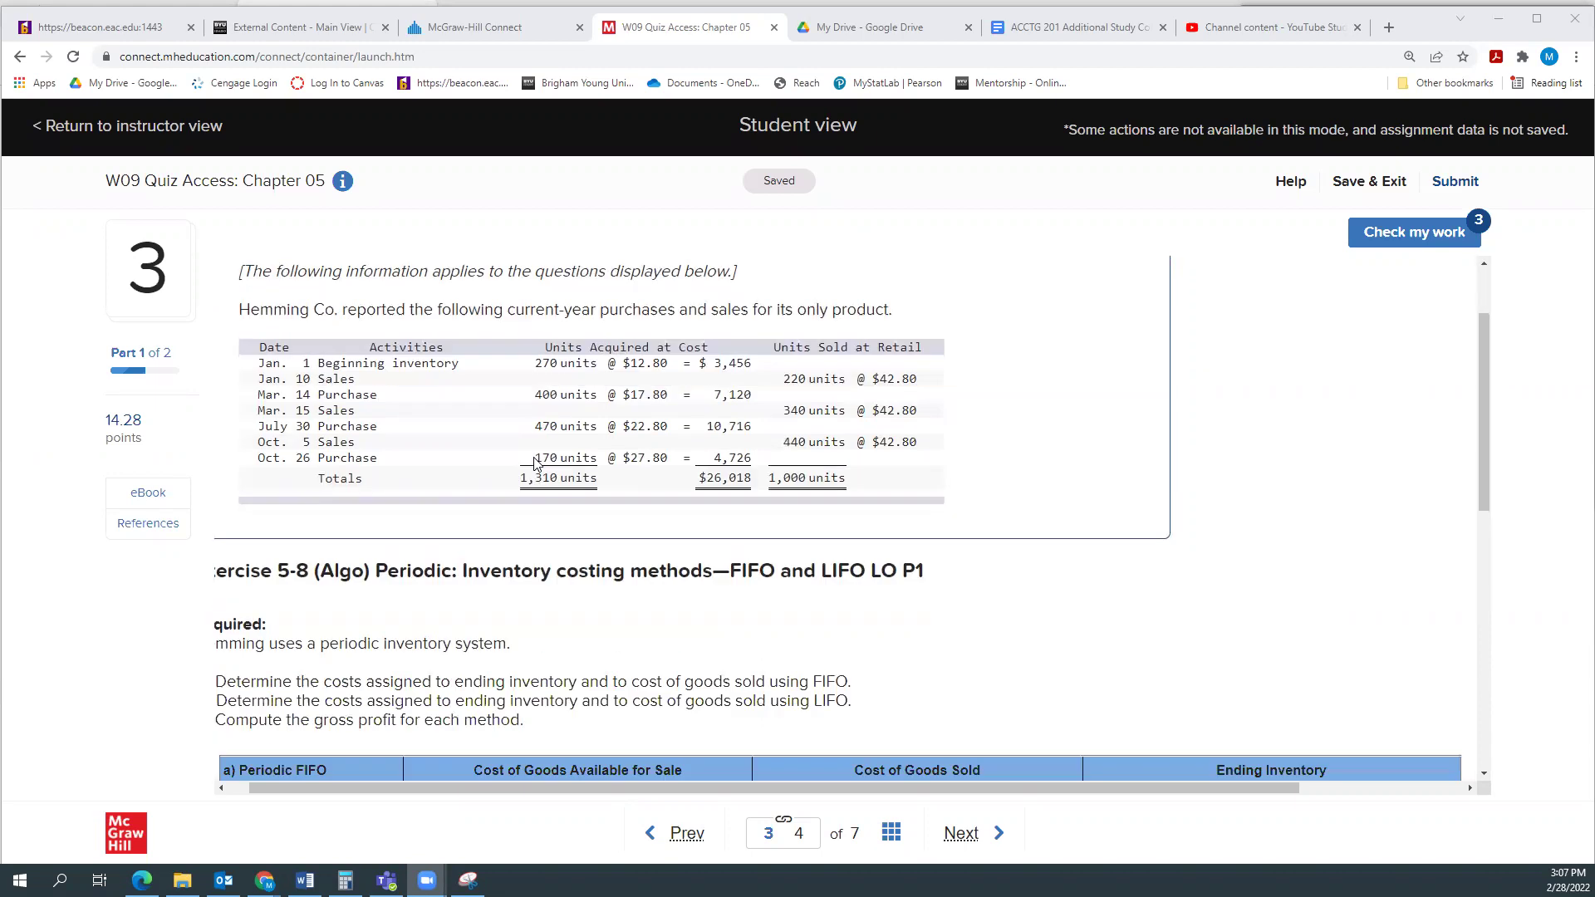
scroll(536, 464, "down", 1)
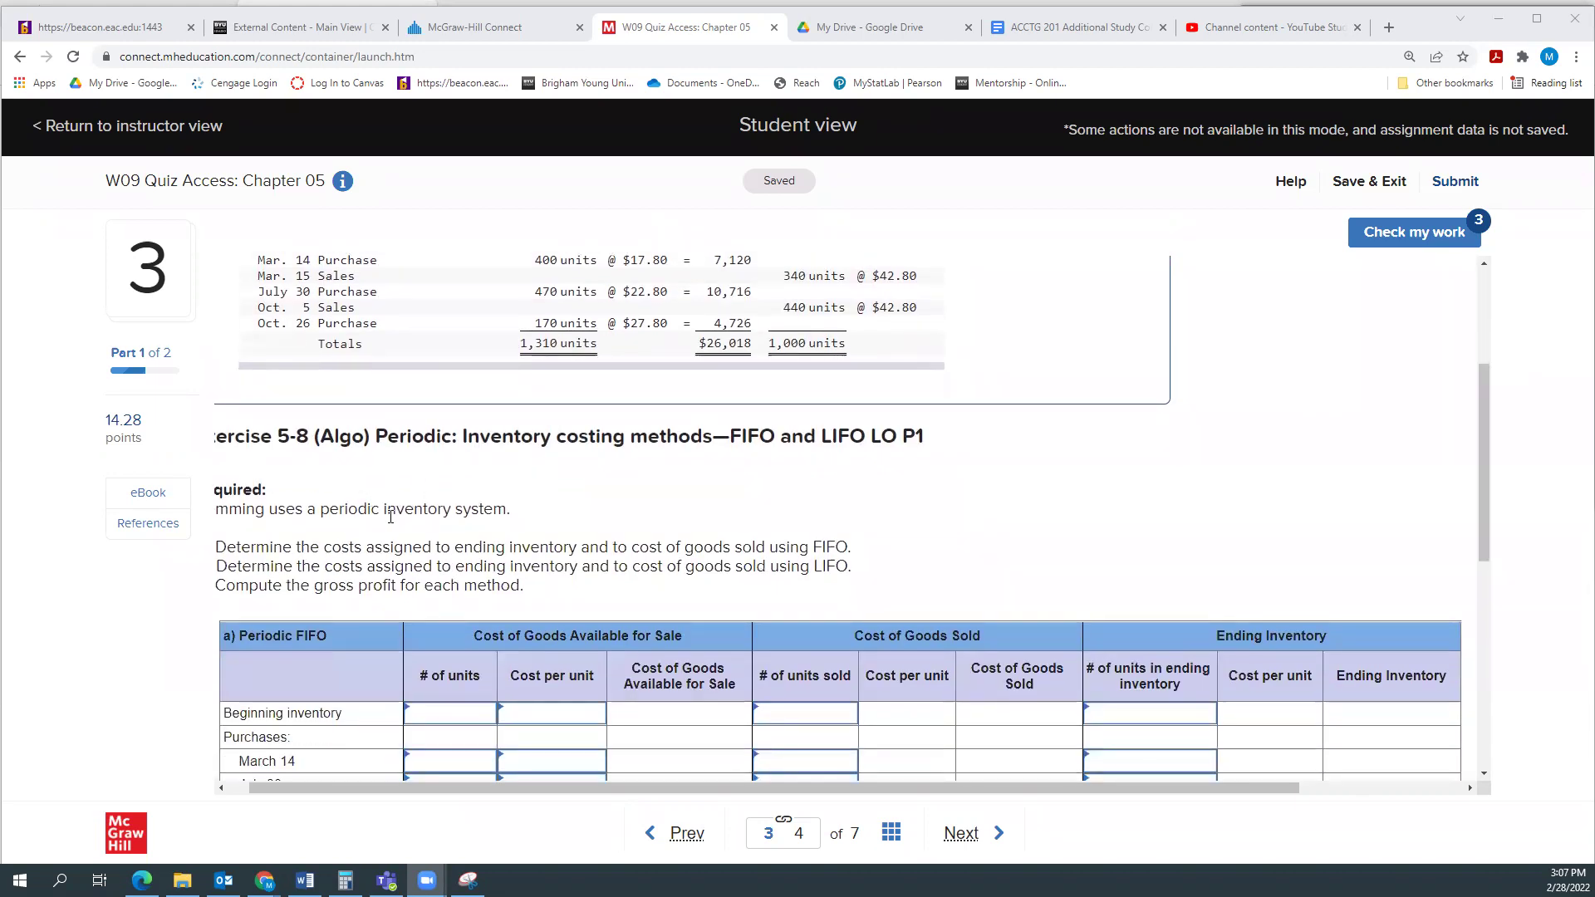
left_click_drag(723, 799, 702, 795)
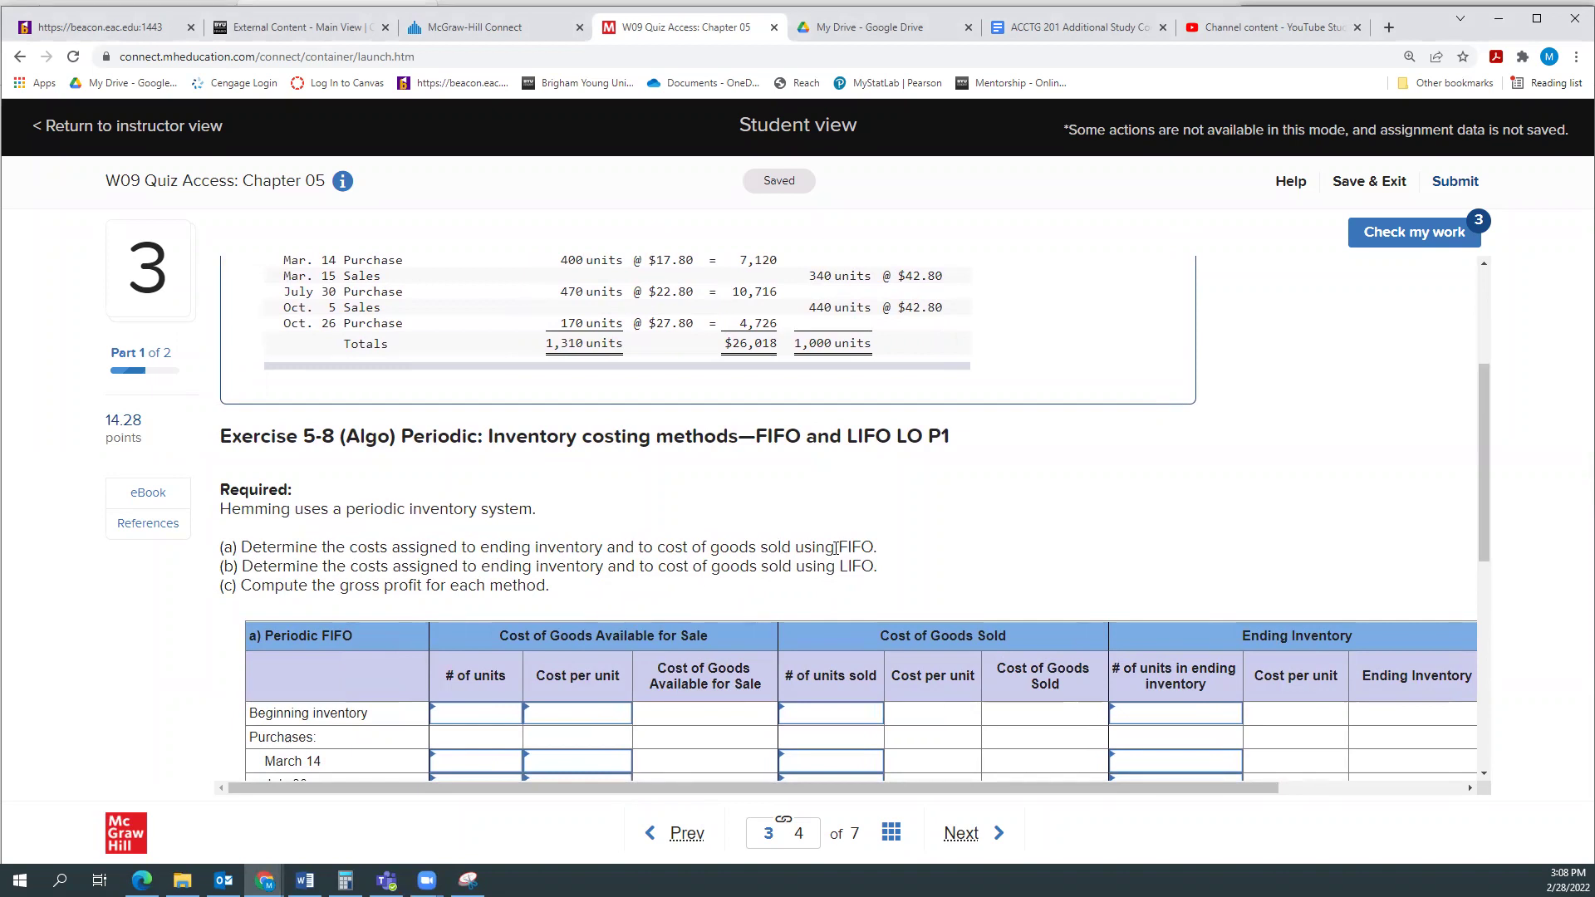
scroll(806, 549, "down", 5)
scroll(798, 549, "up", 4)
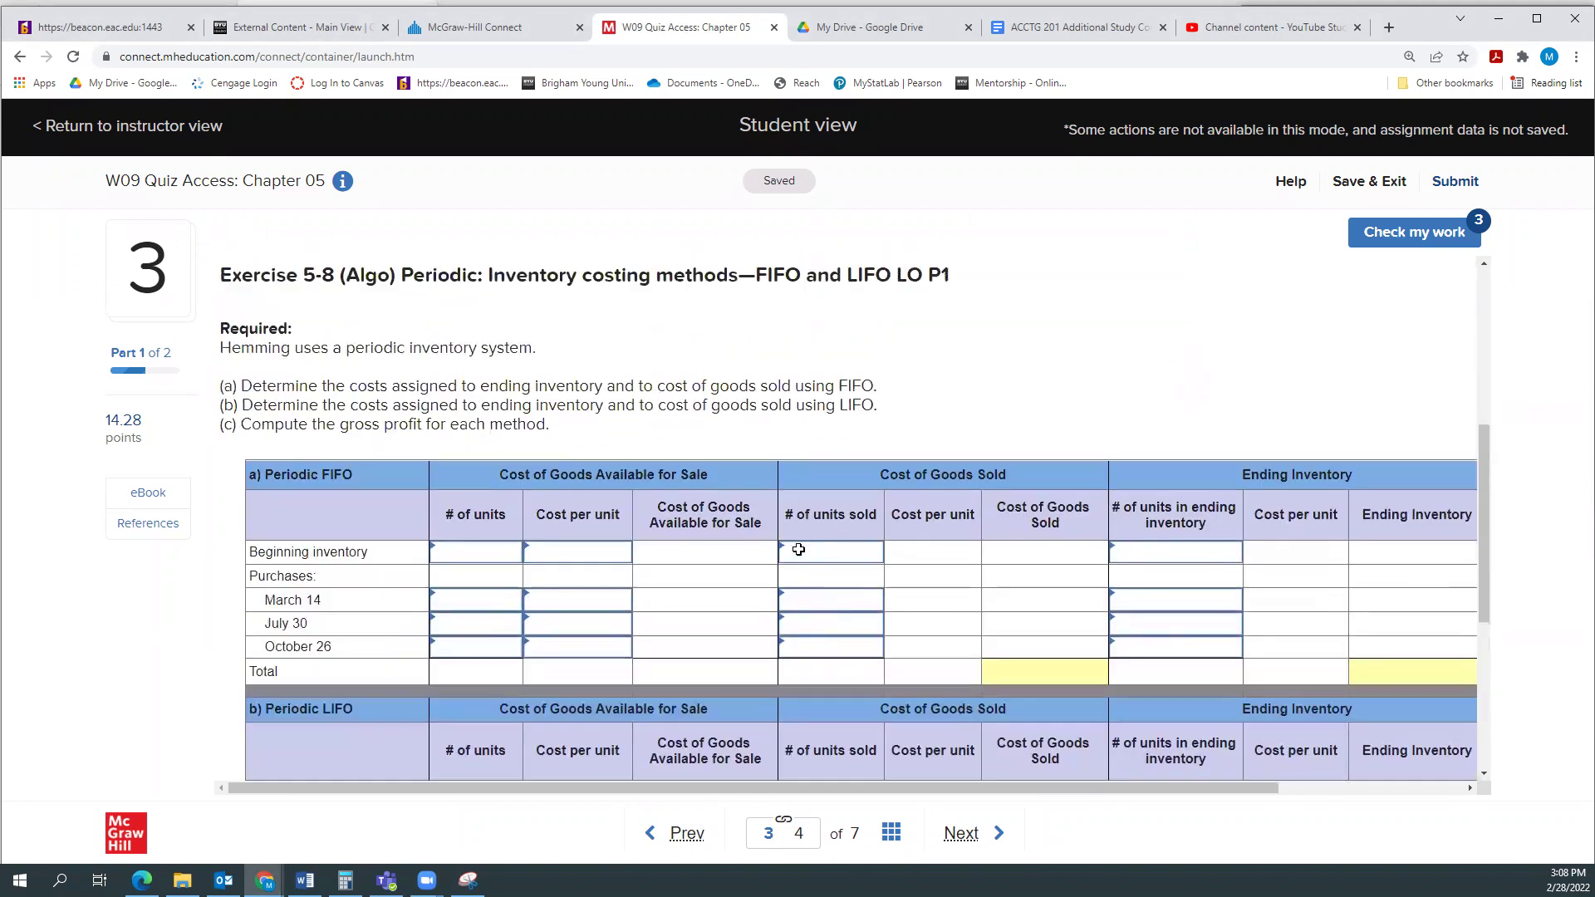
scroll(798, 550, "up", 3)
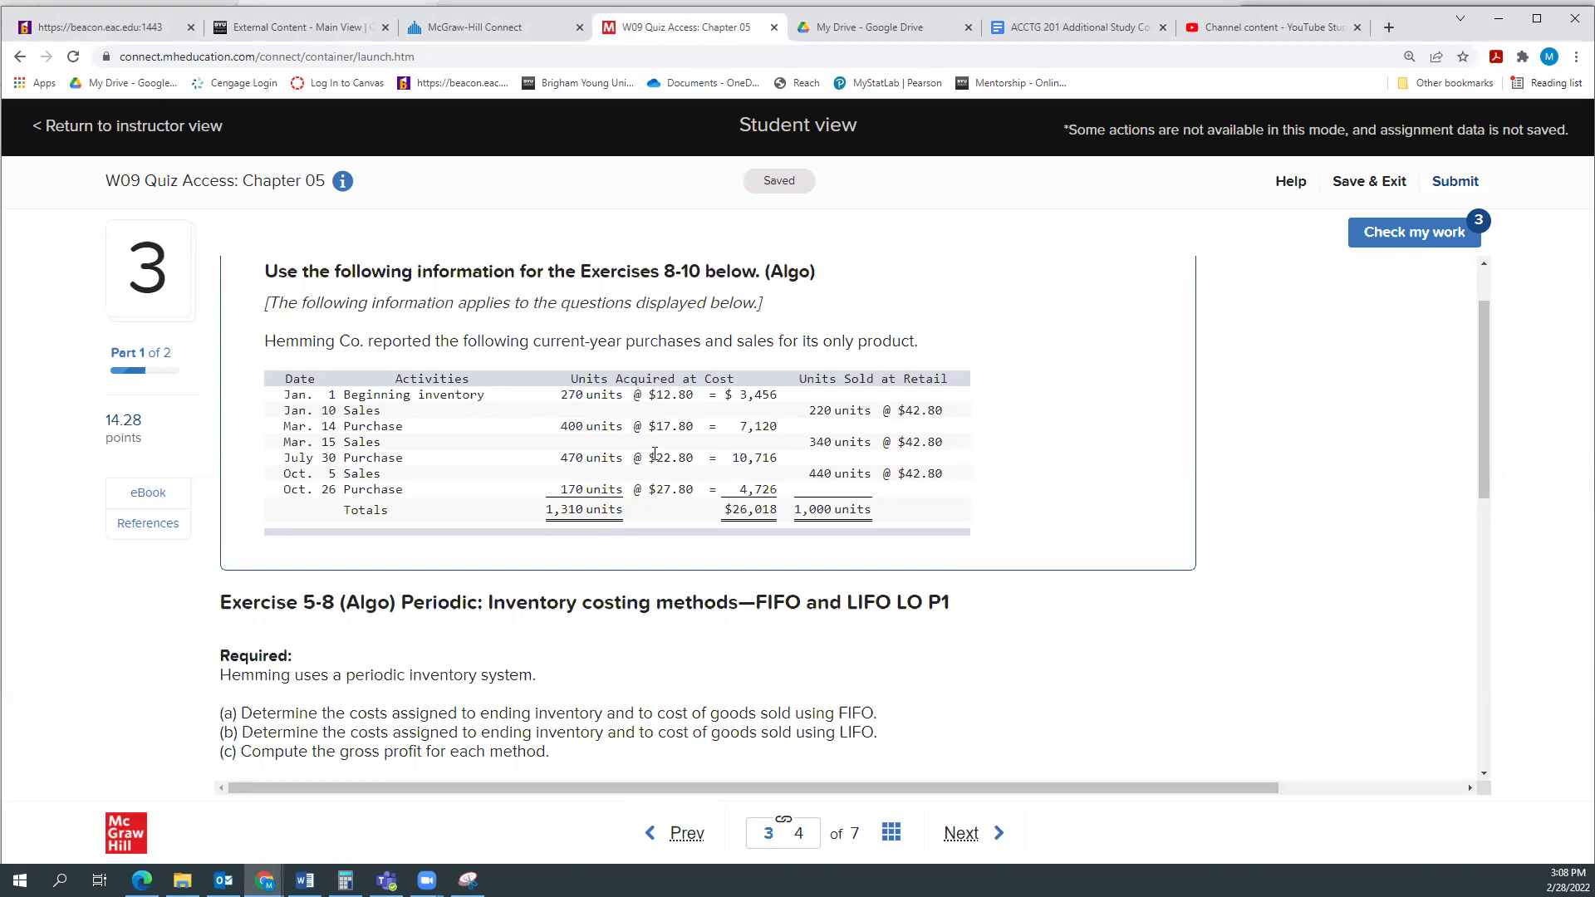
scroll(653, 558, "down", 2)
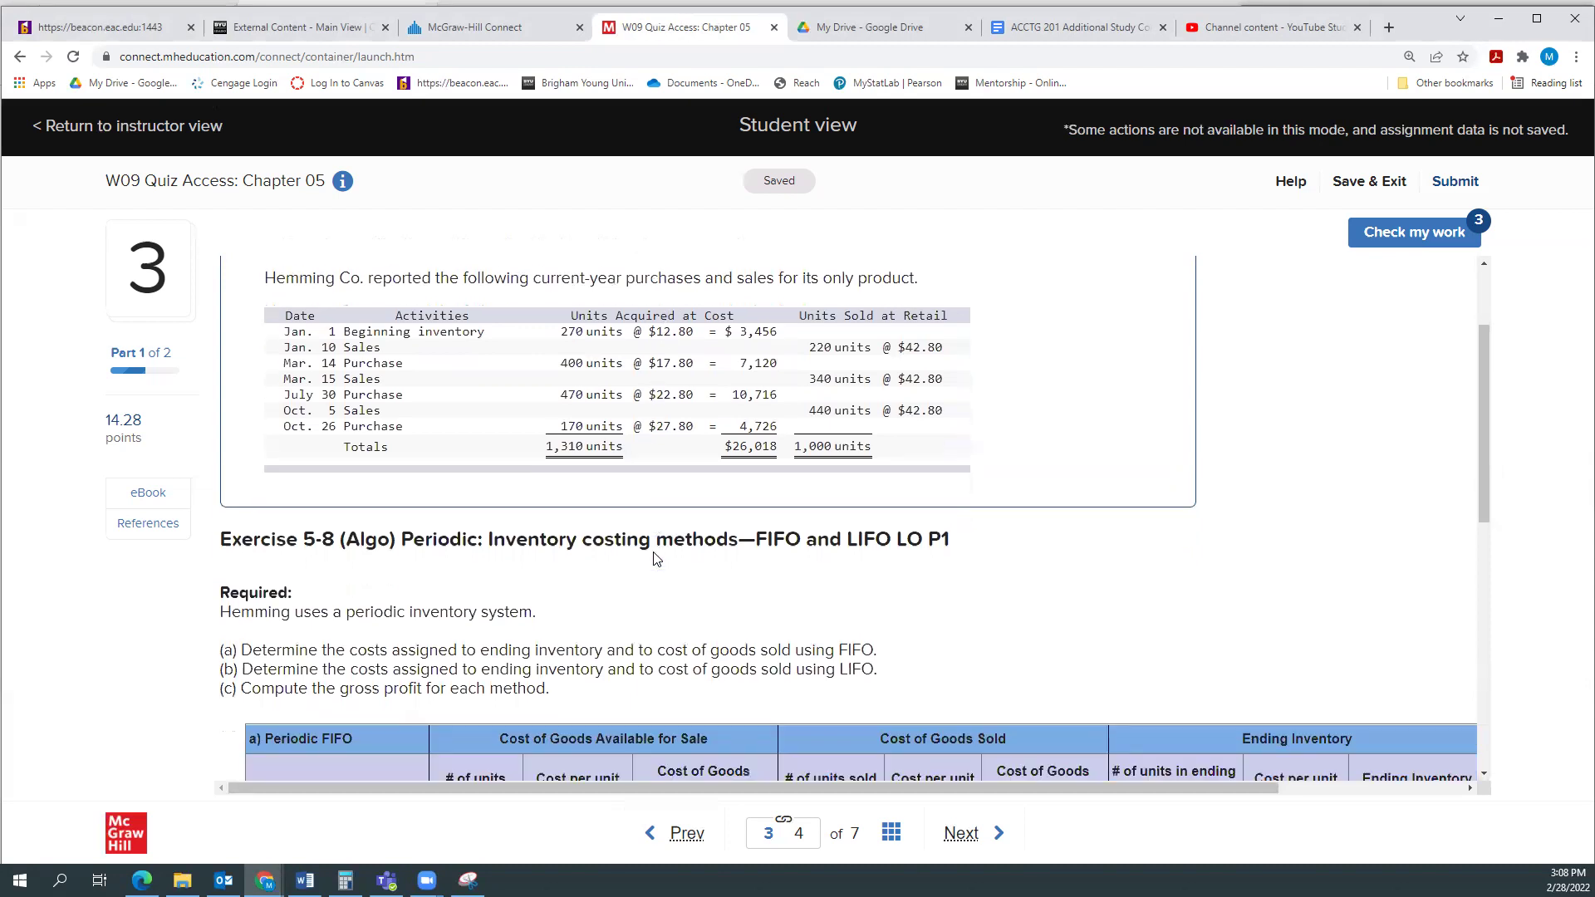
scroll(654, 551, "up", 2)
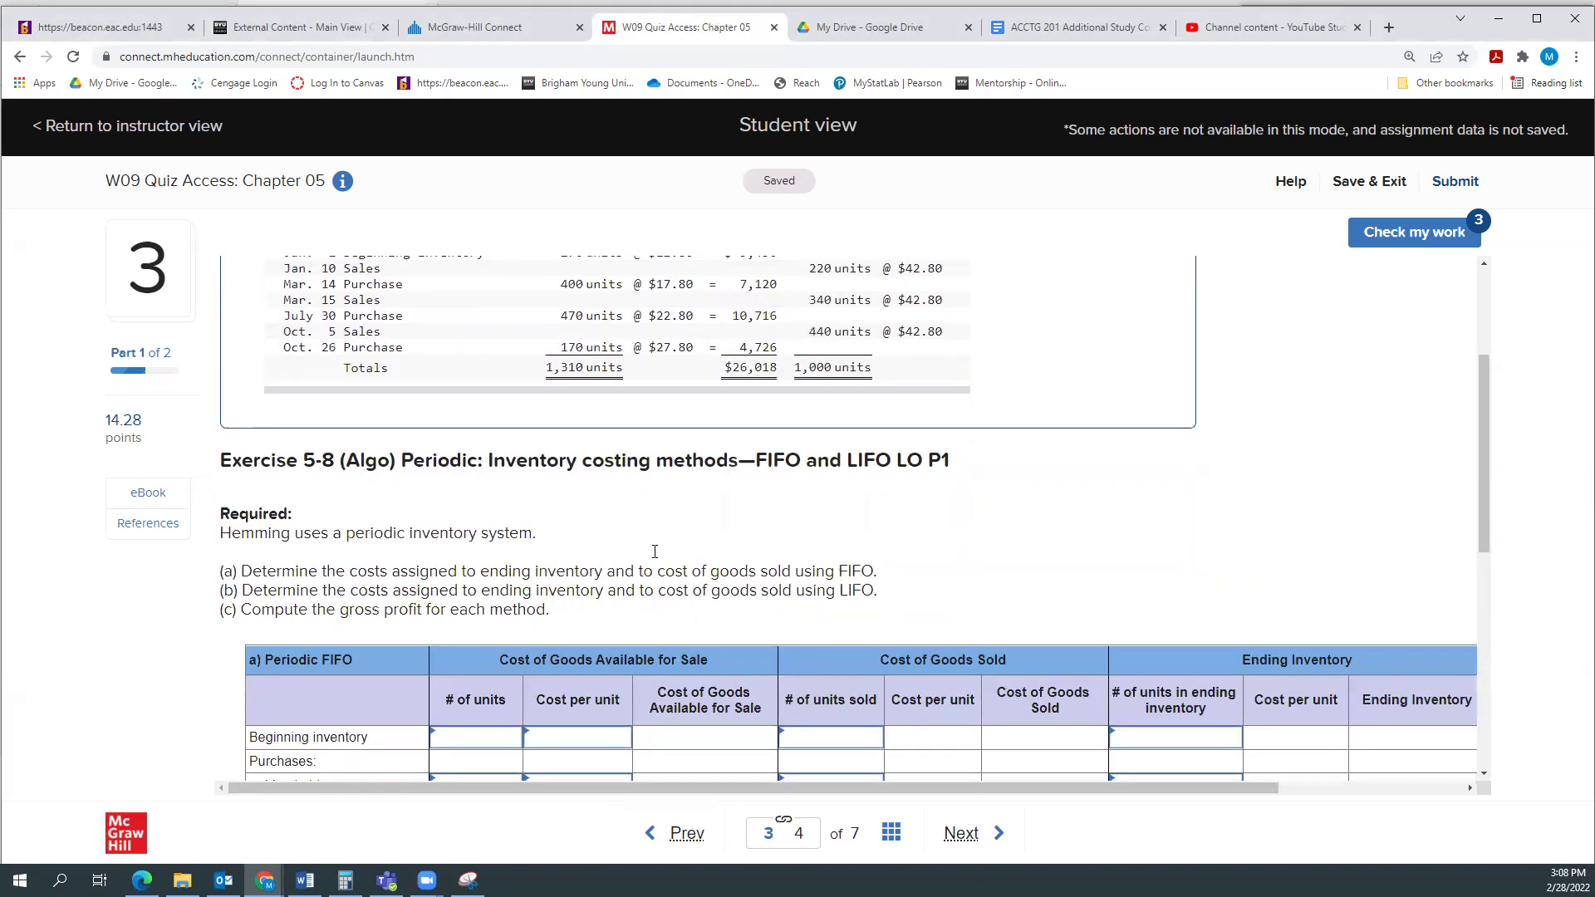
Enter the beginning inventory in the Periodic FIFO table as 270 units at a cost per unit of 12.80
left_click_drag(557, 398, 696, 405)
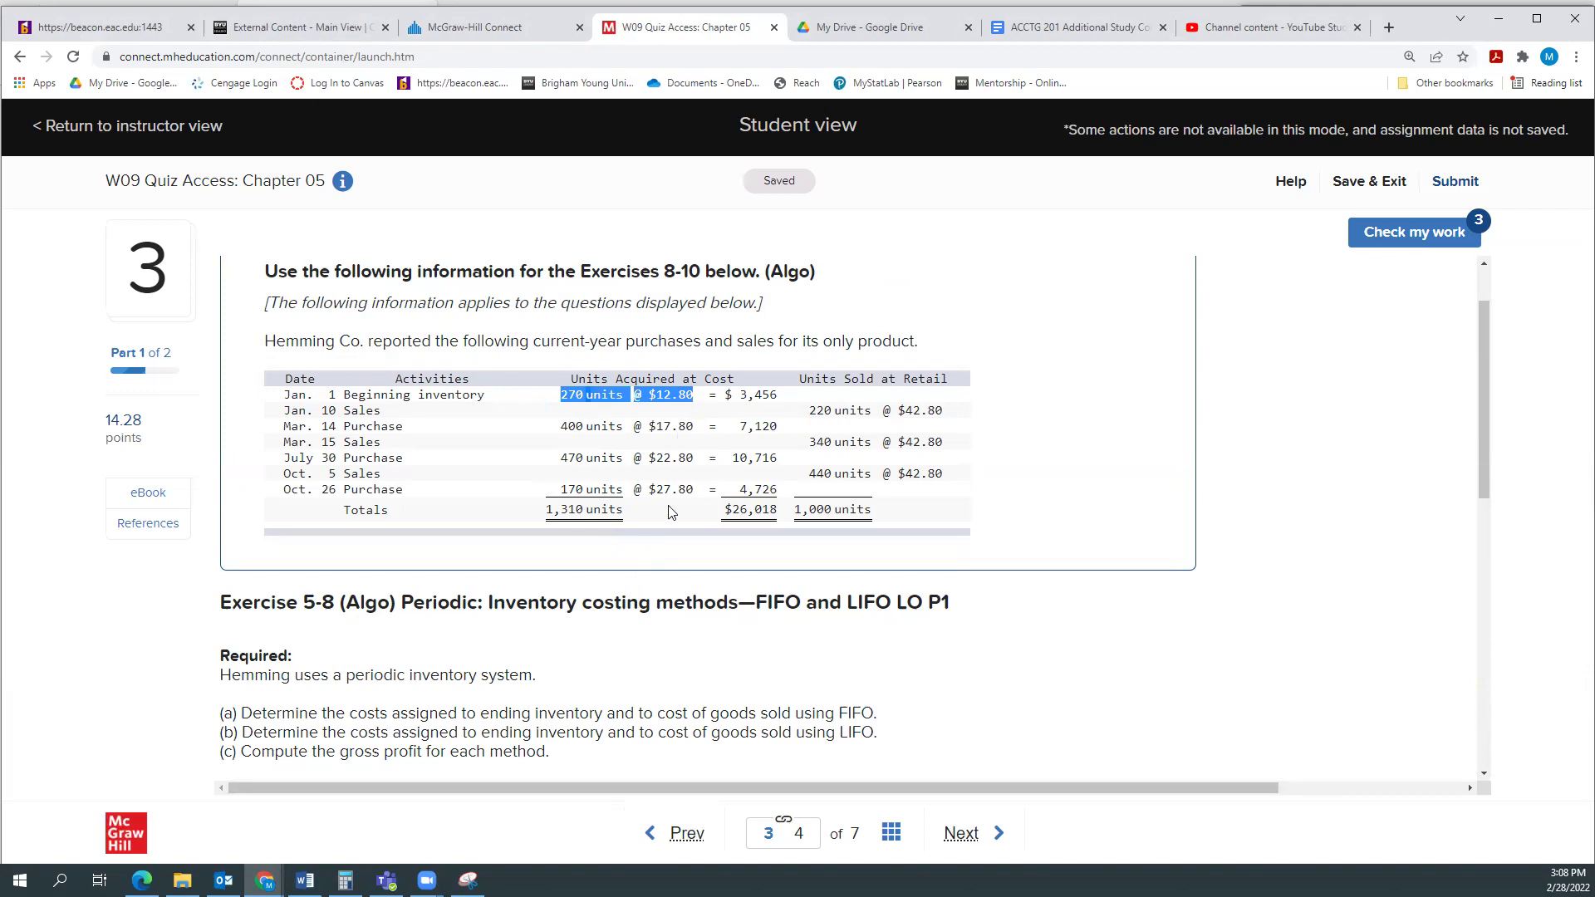
scroll(671, 508, "down", 3)
left_click(494, 629)
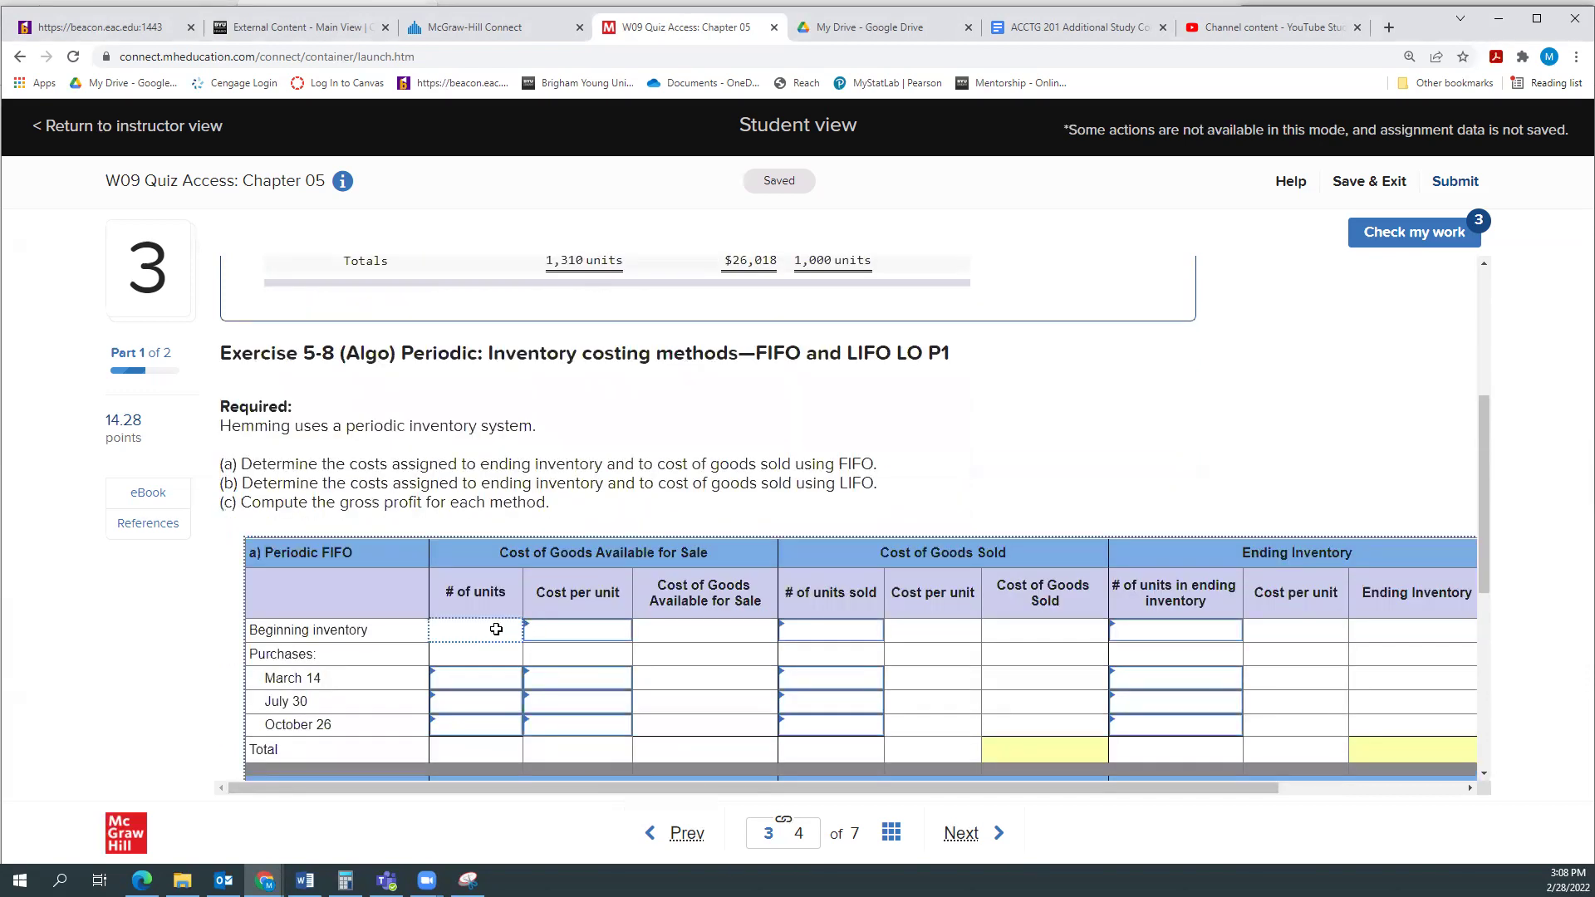
type("270")
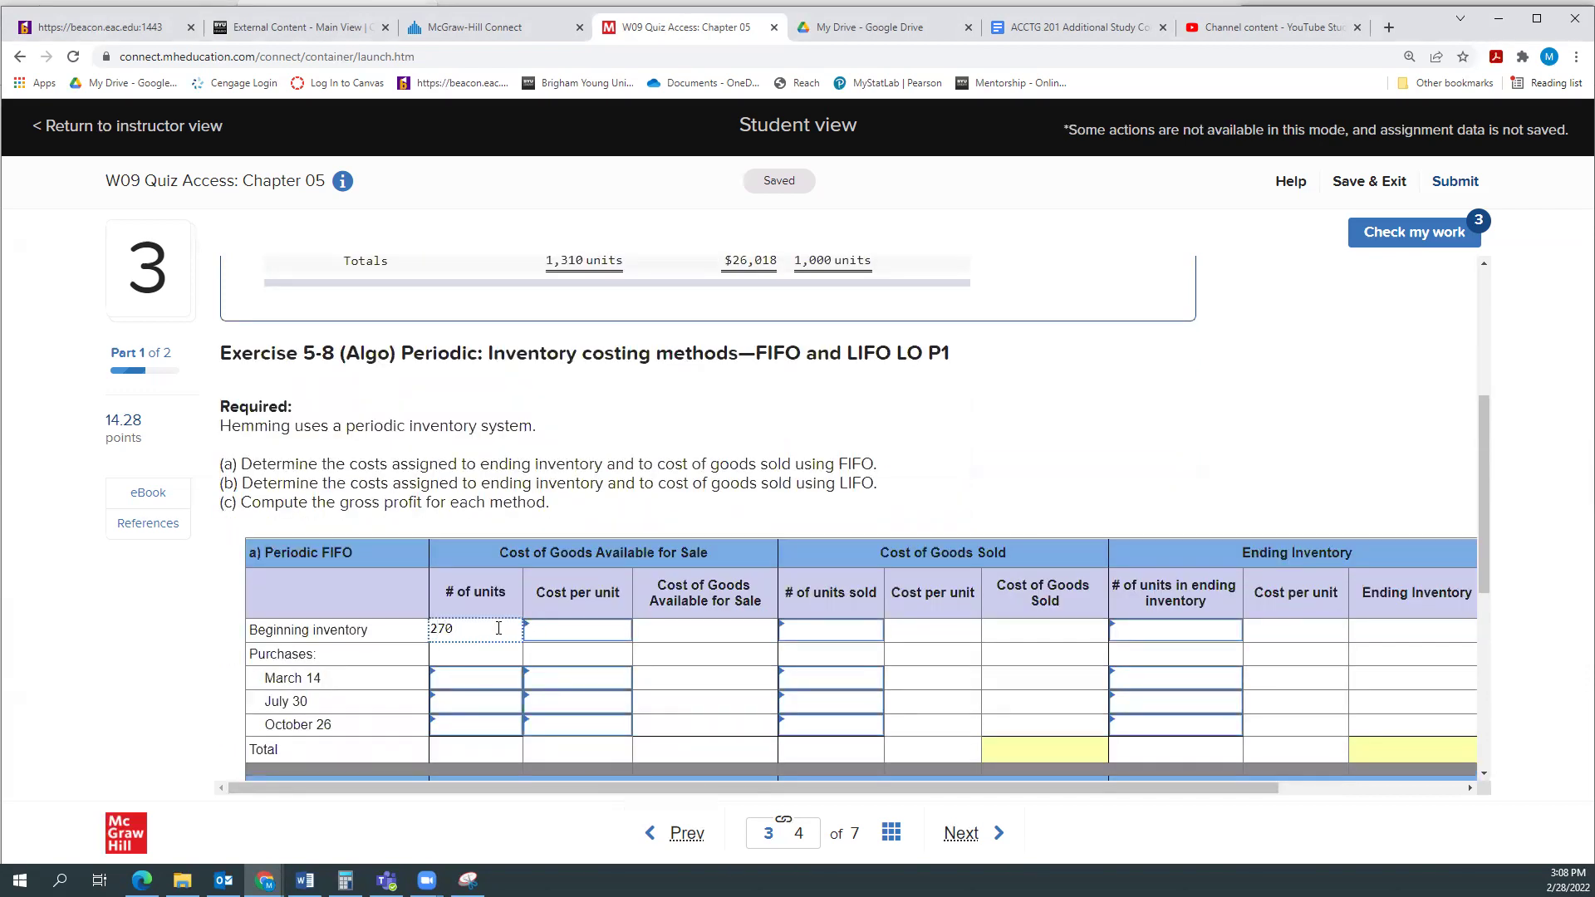
left_click(592, 631)
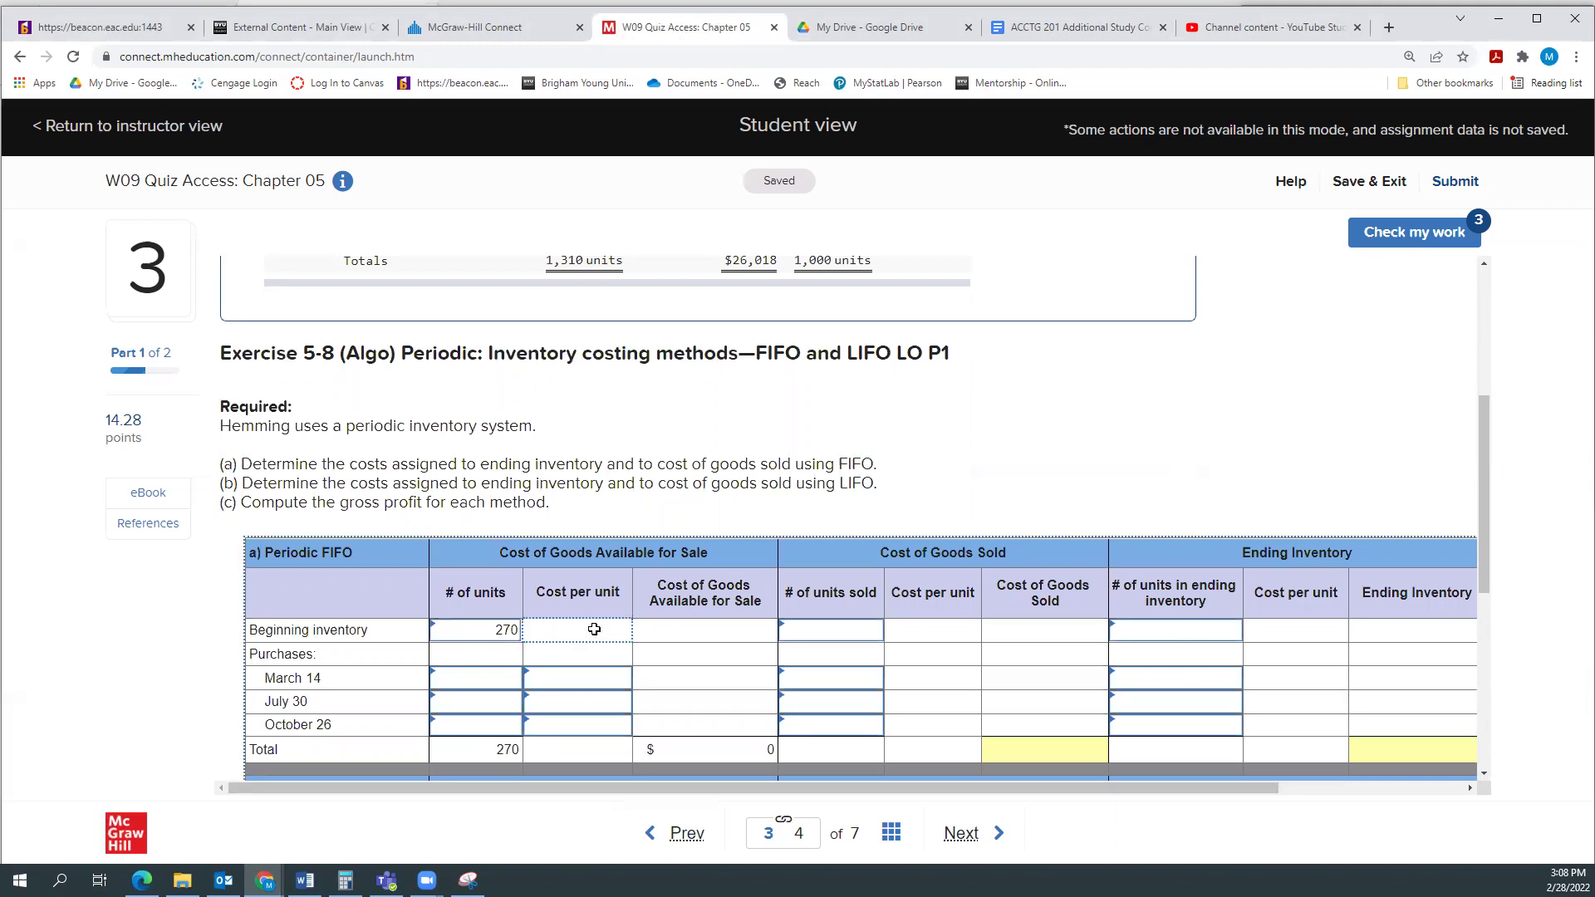
scroll(599, 632, "up", 4)
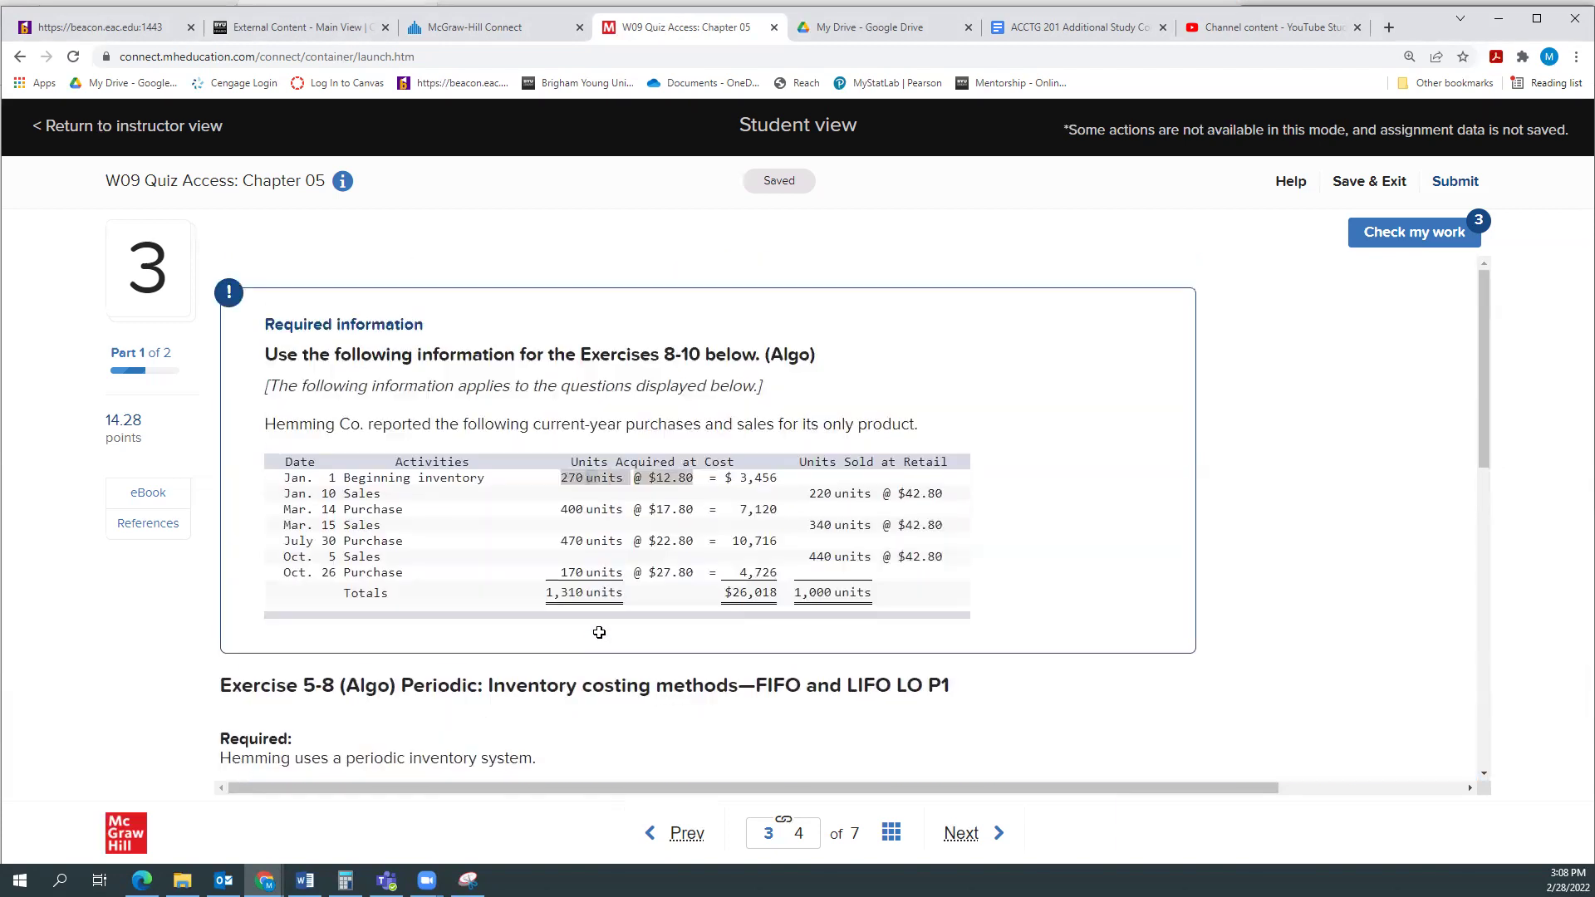
scroll(667, 555, "down", 4)
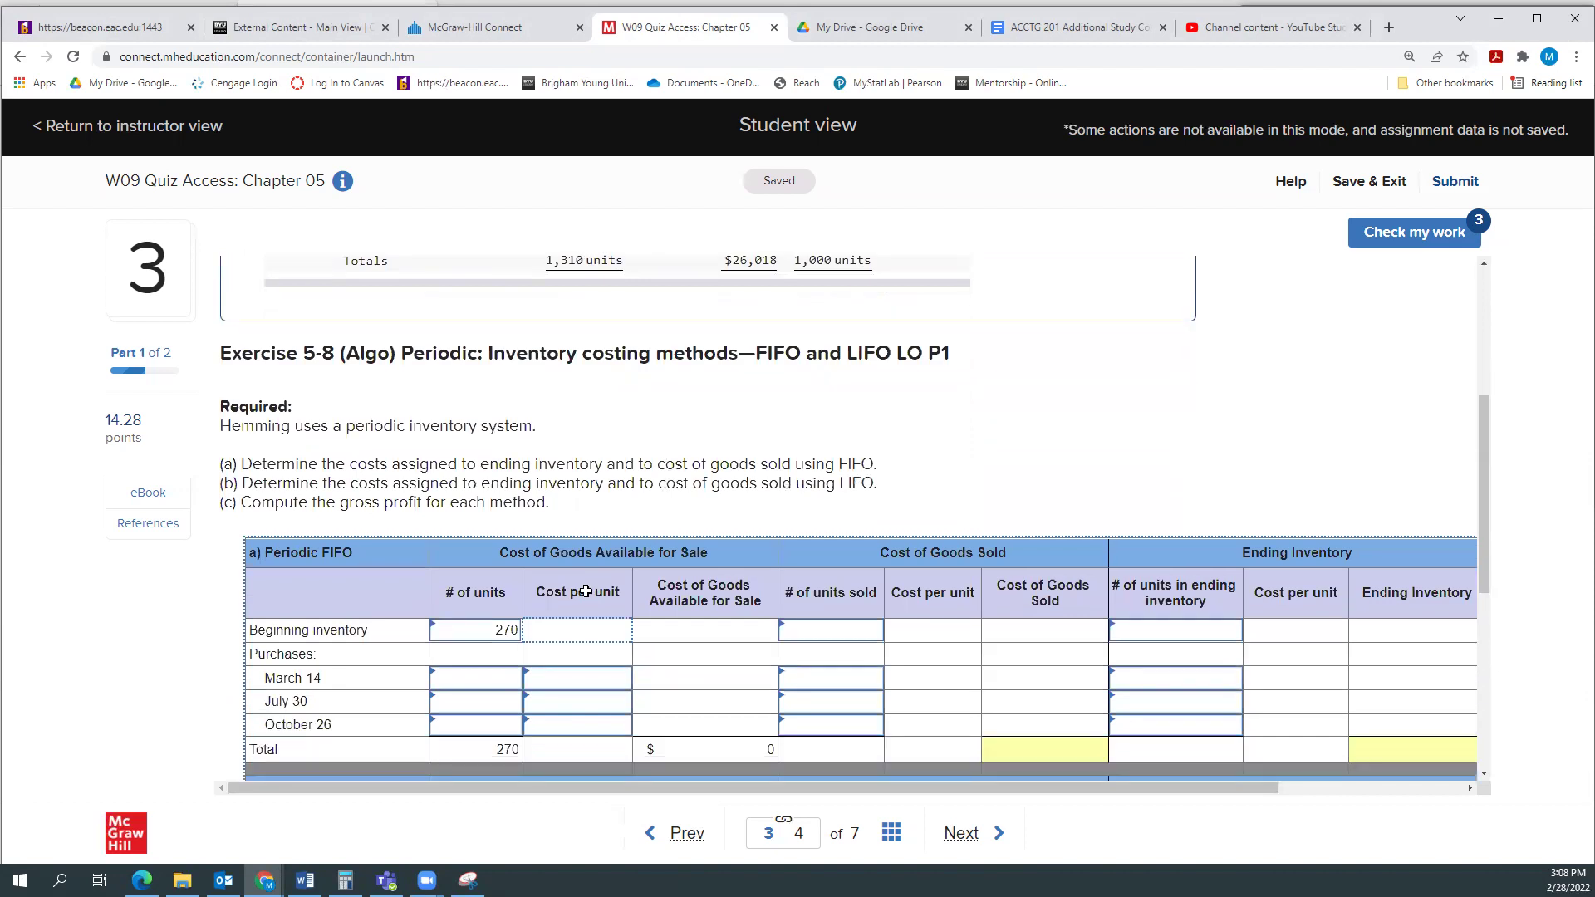
left_click(561, 634)
type("12.")
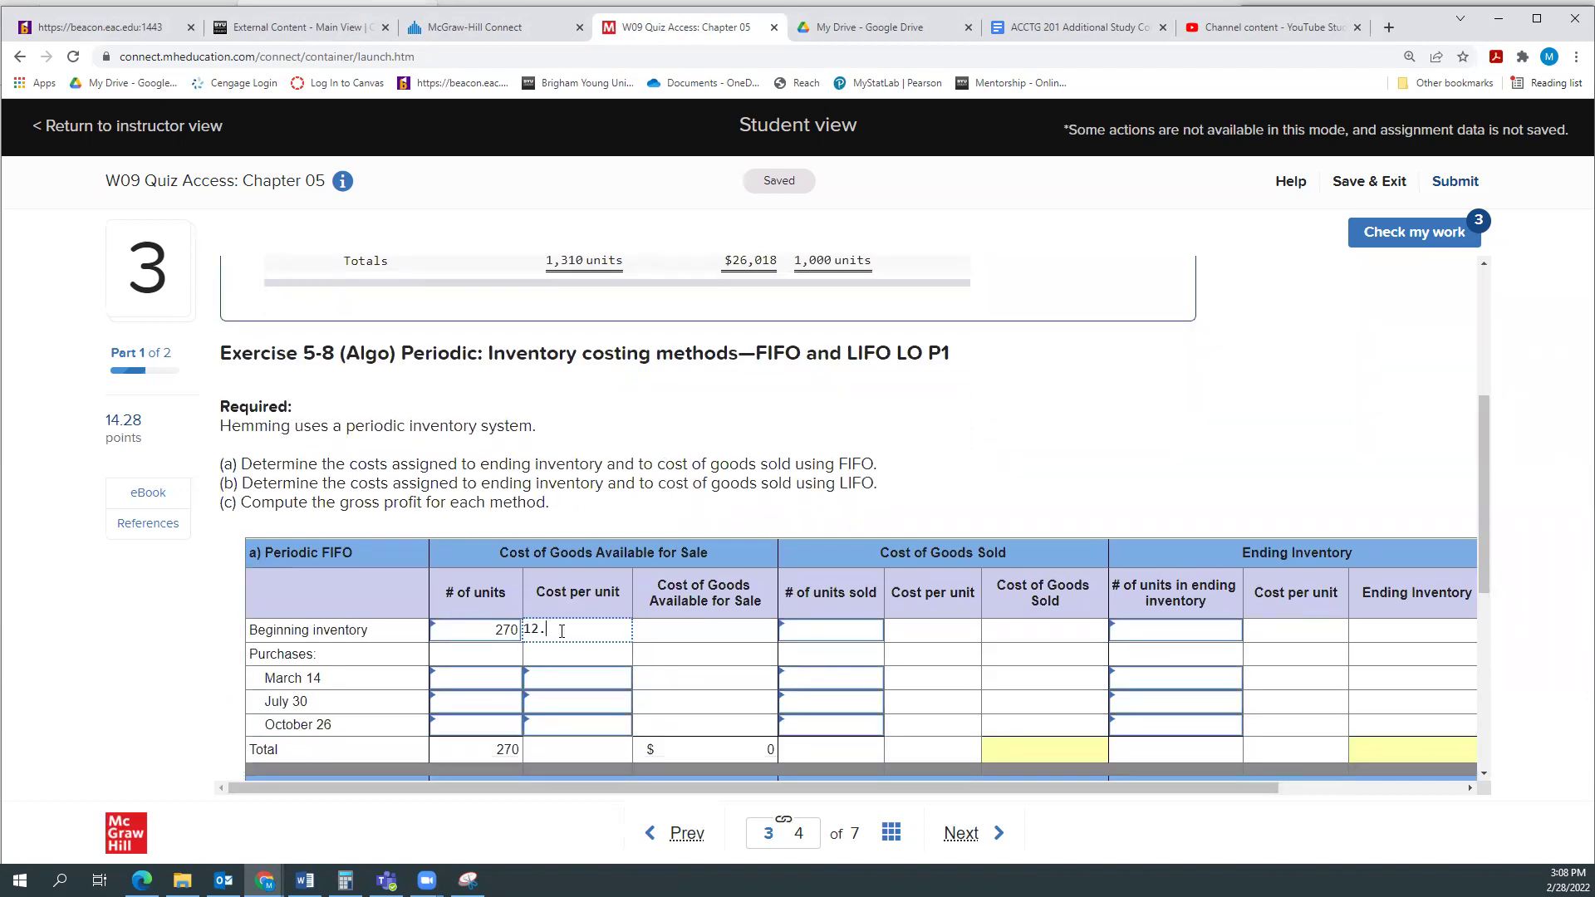
type("80")
left_click(638, 635)
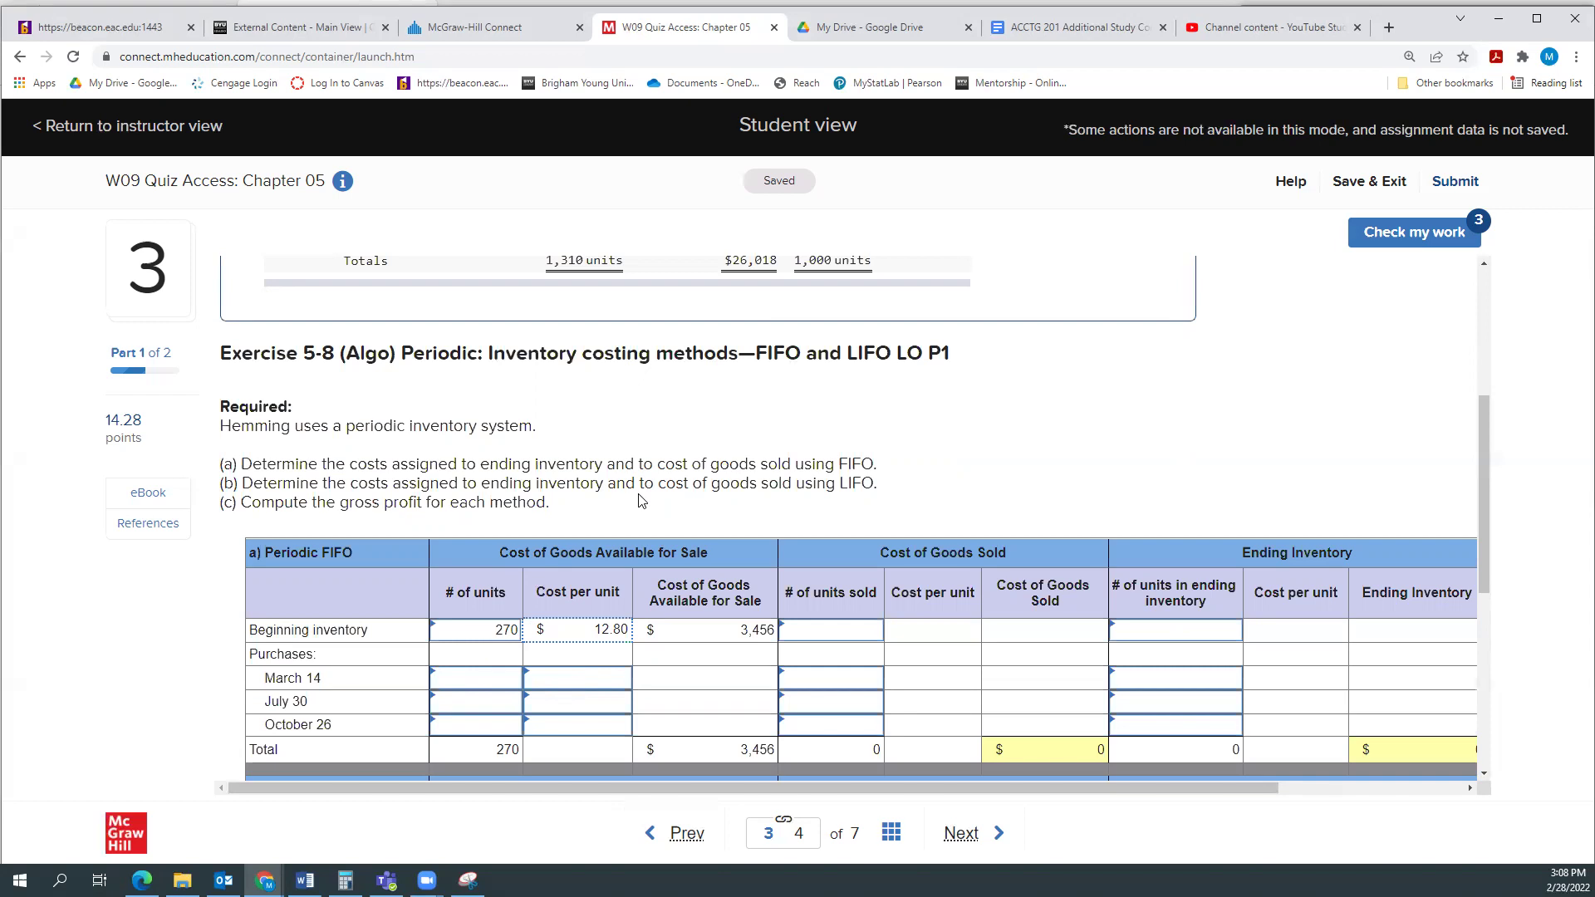
Enter the March 14 purchase in the Periodic FIFO table as 400 units at a cost per unit of 17.80
scroll(643, 495, "up", 2)
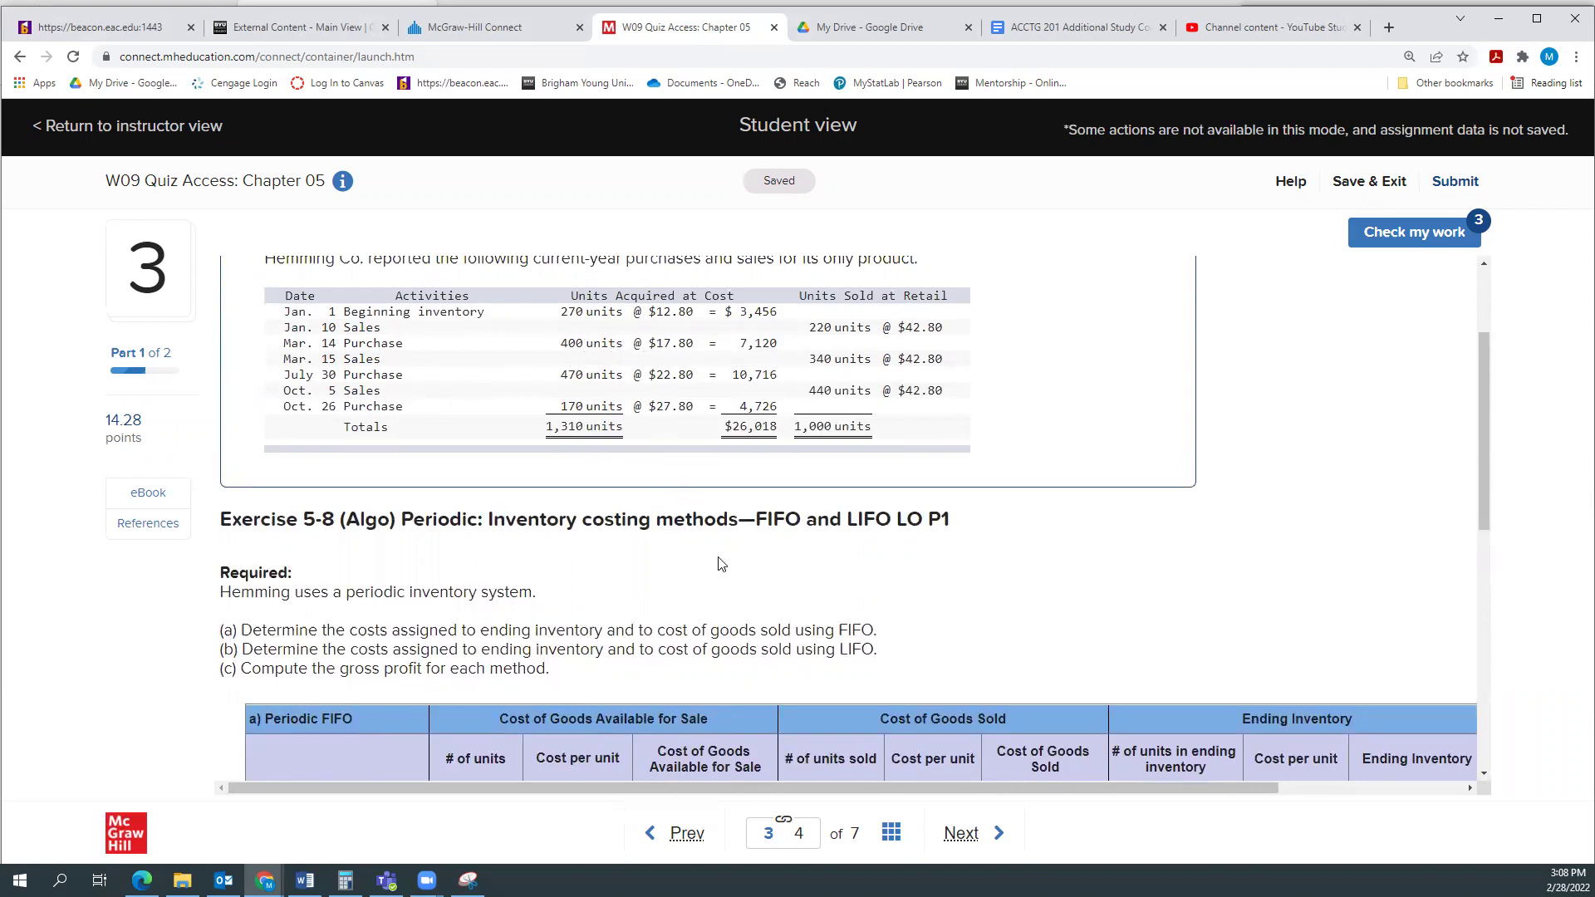
scroll(723, 564, "down", 4)
left_click(478, 506)
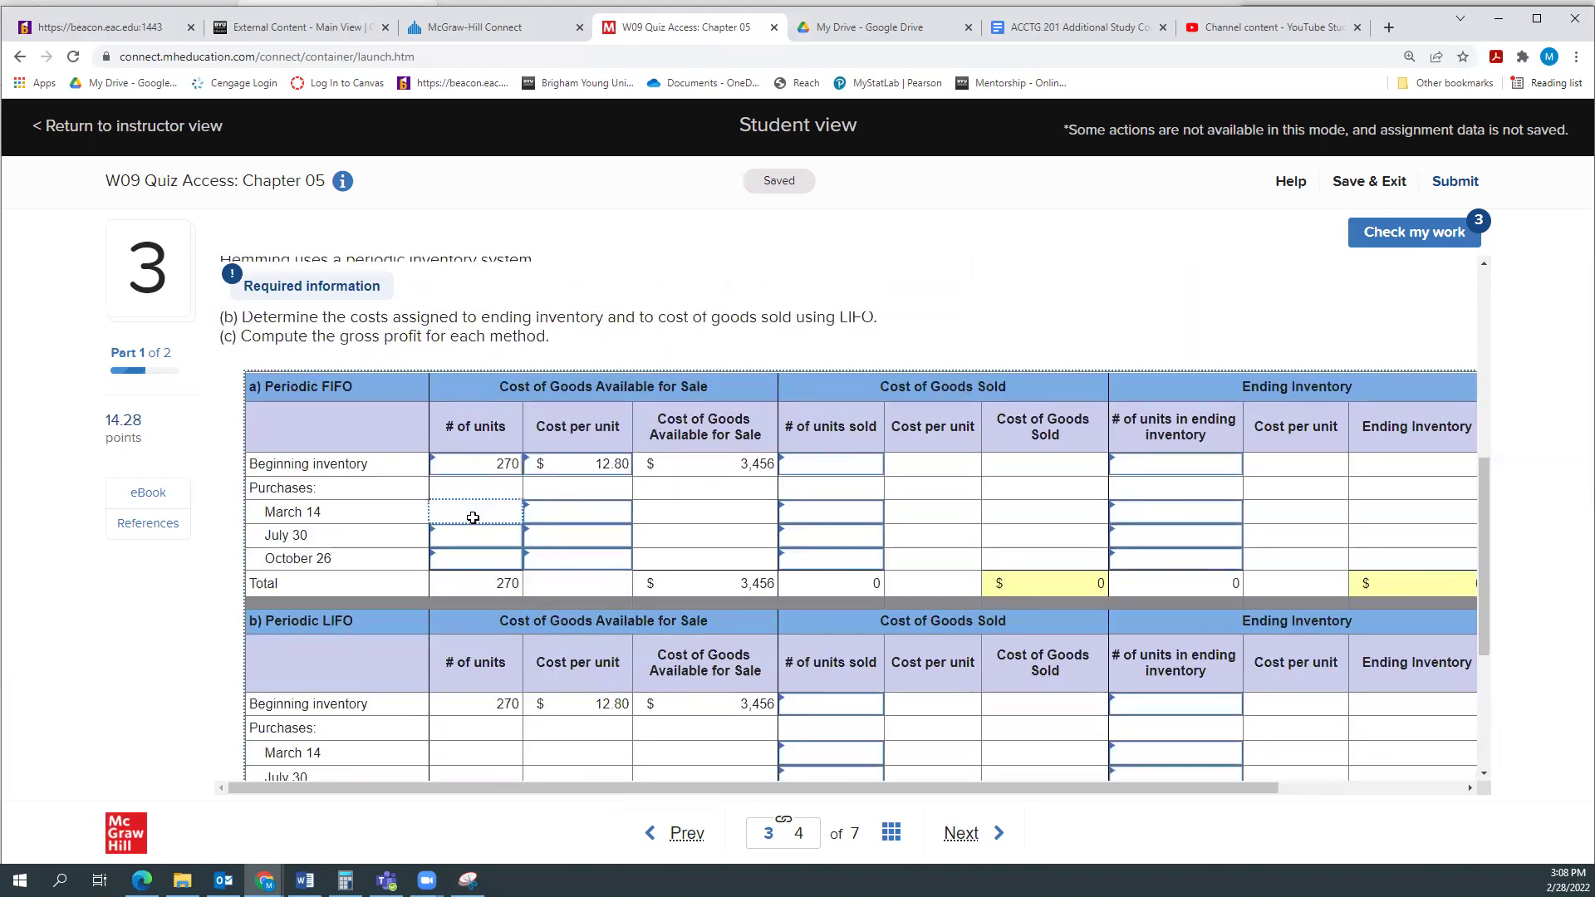
type("400")
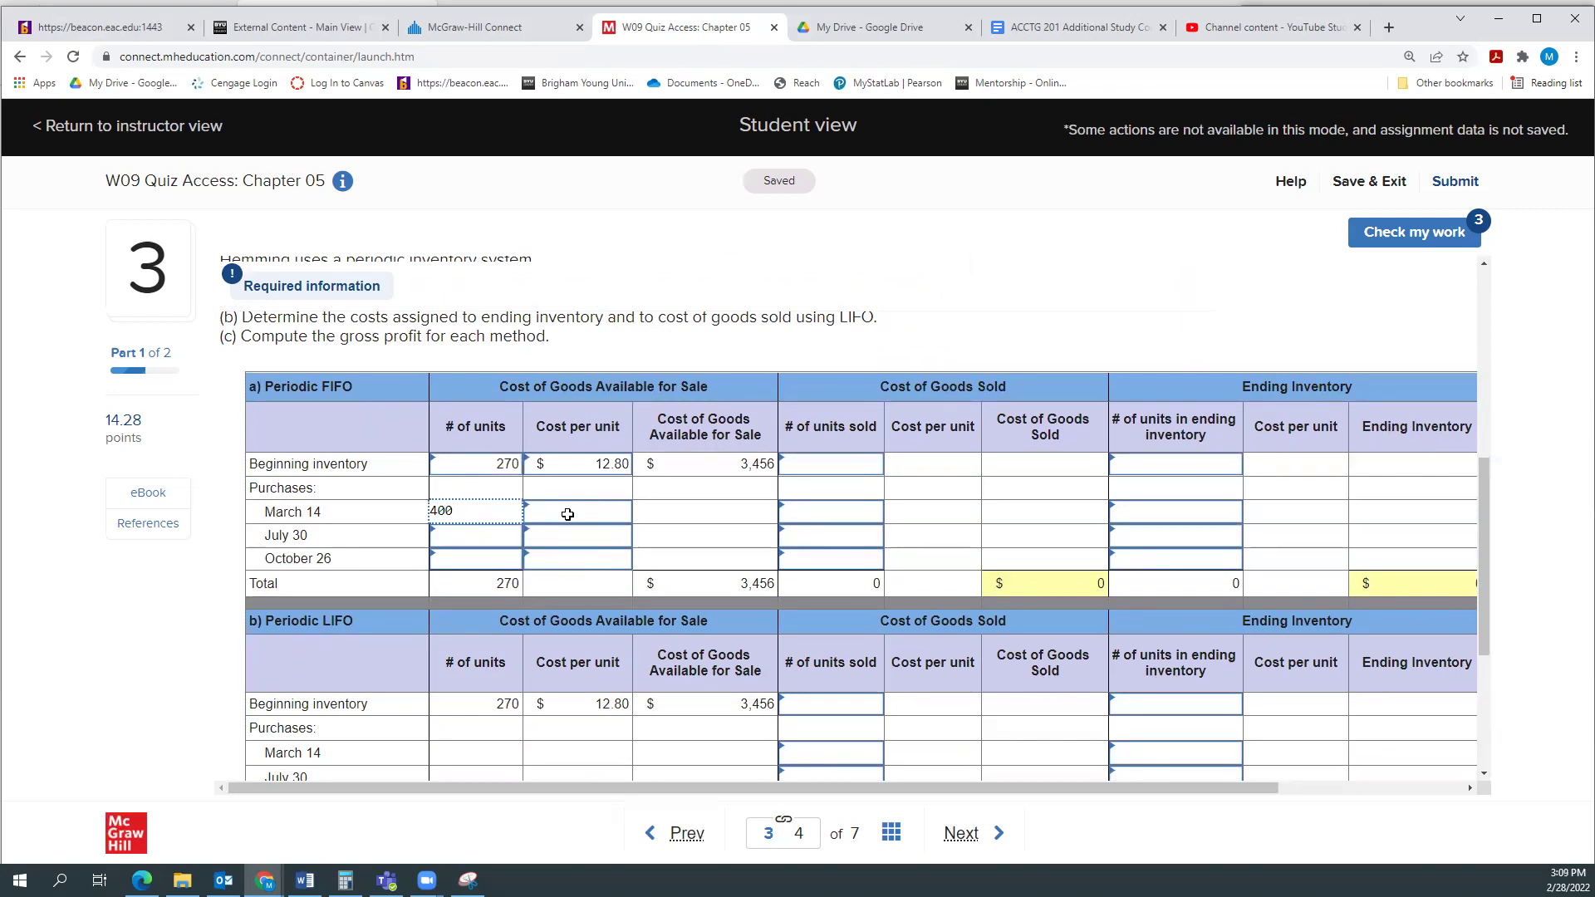
left_click(569, 515)
type("17.8")
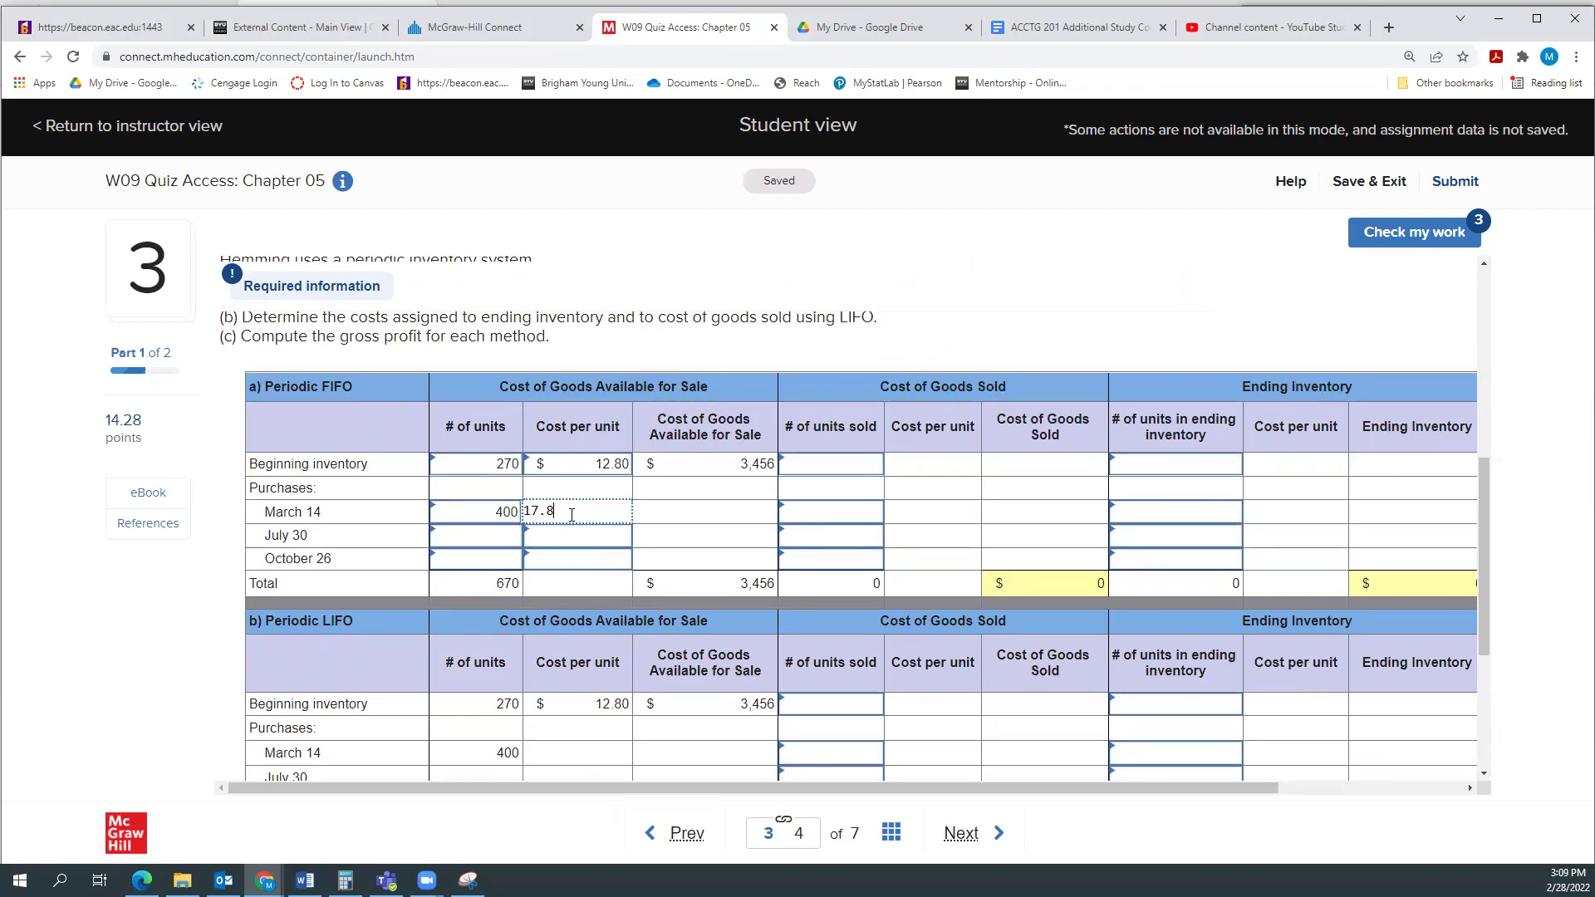
type("0")
Try to enter 470 units for the July 30 purchase in the Periodic LIFO table
scroll(582, 494, "up", 4)
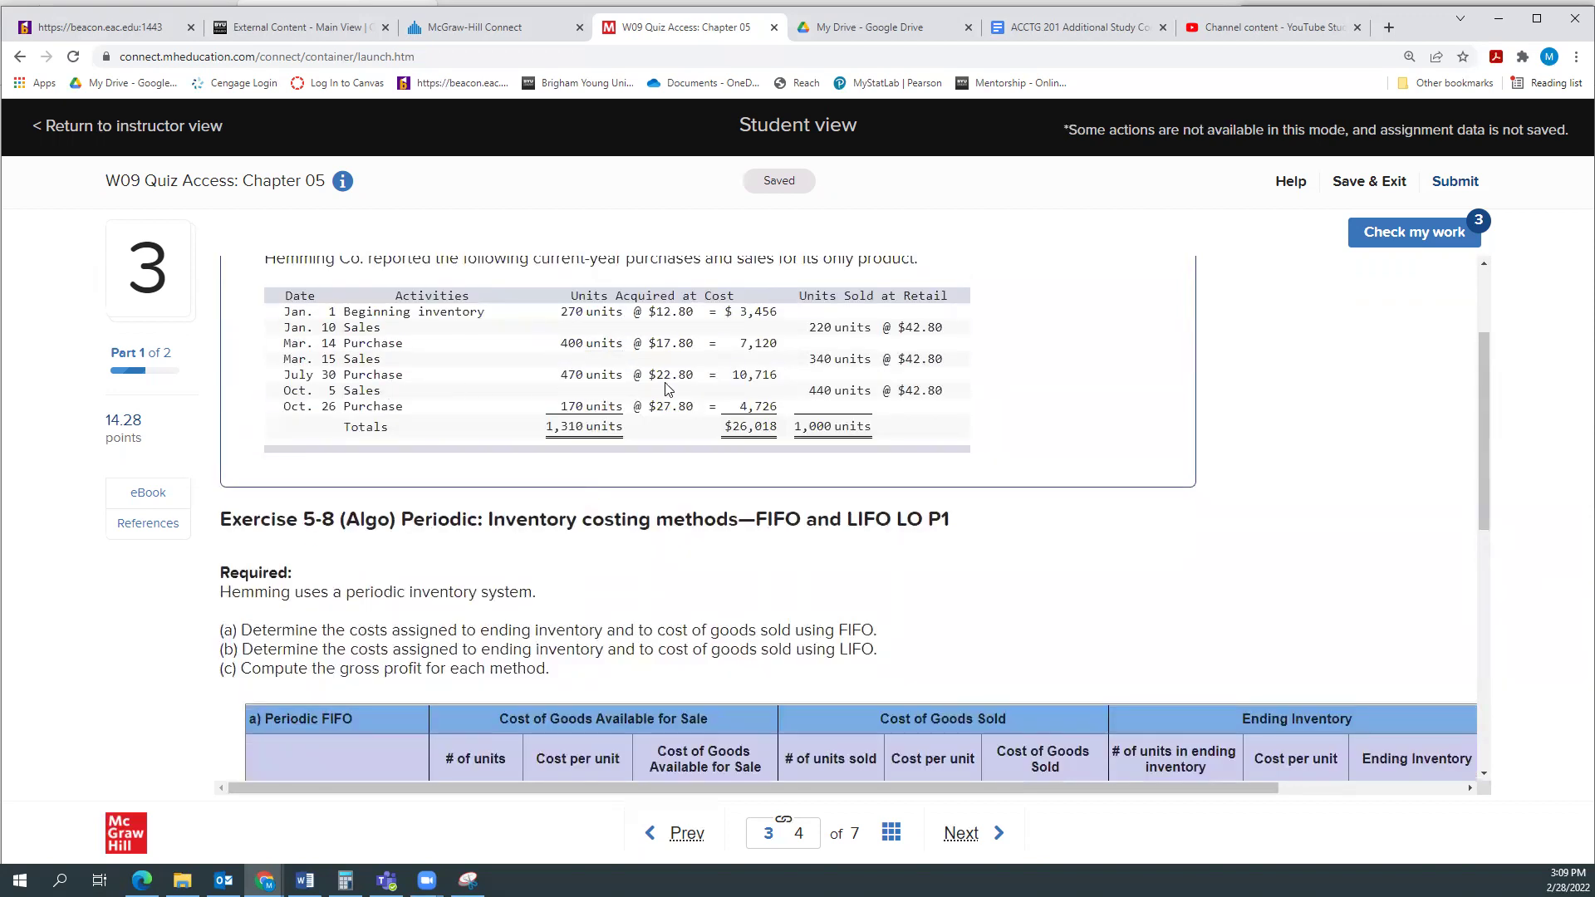
scroll(706, 424, "down", 5)
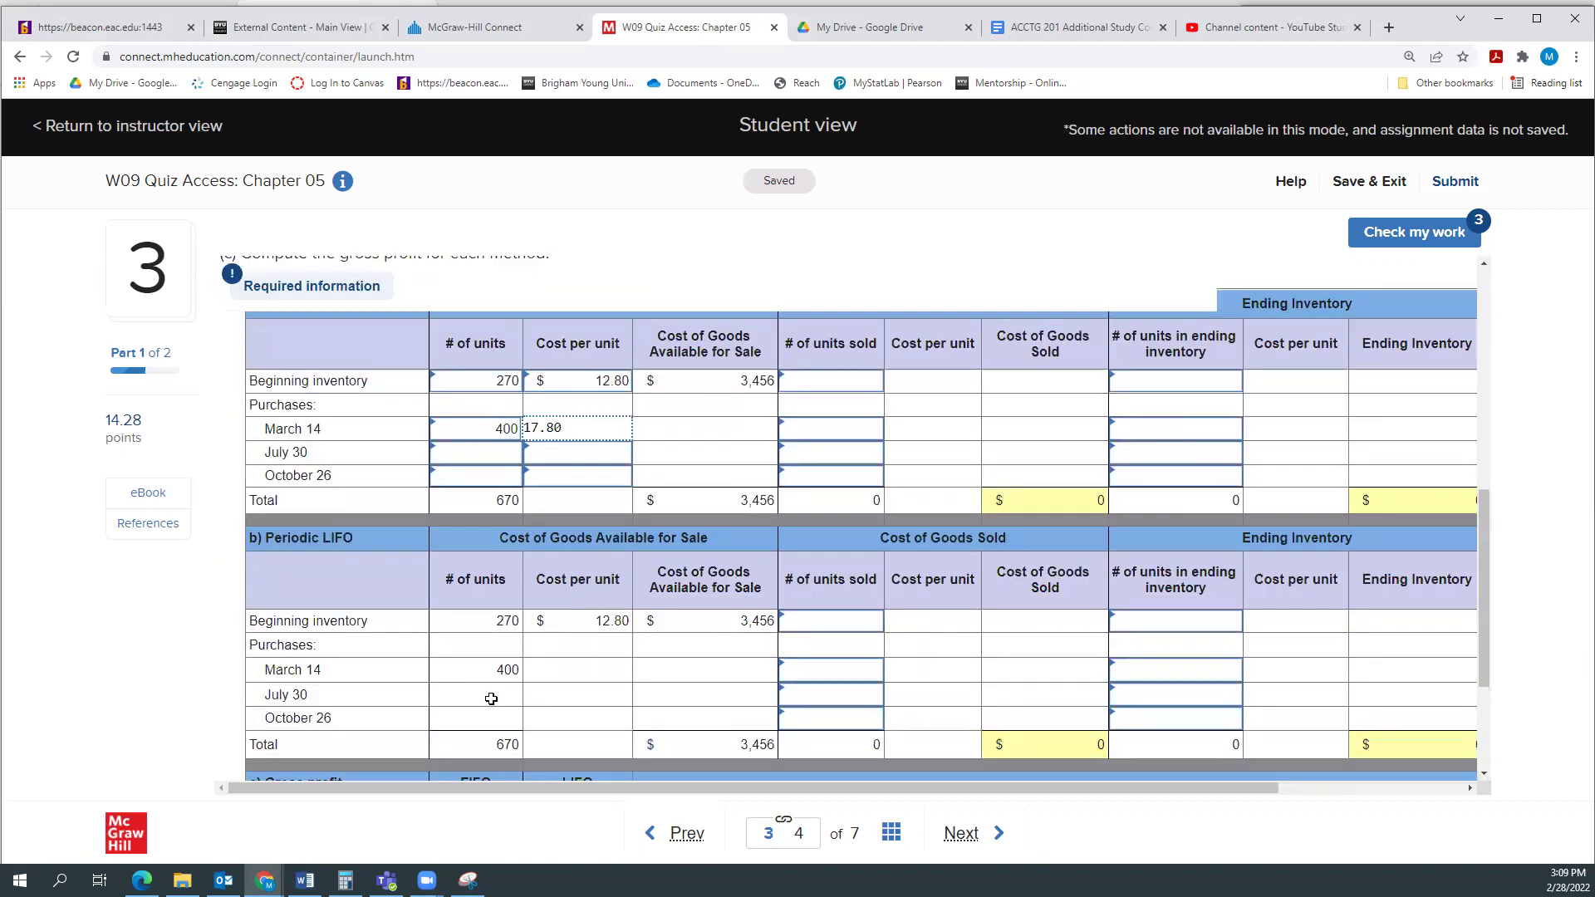
left_click(473, 692)
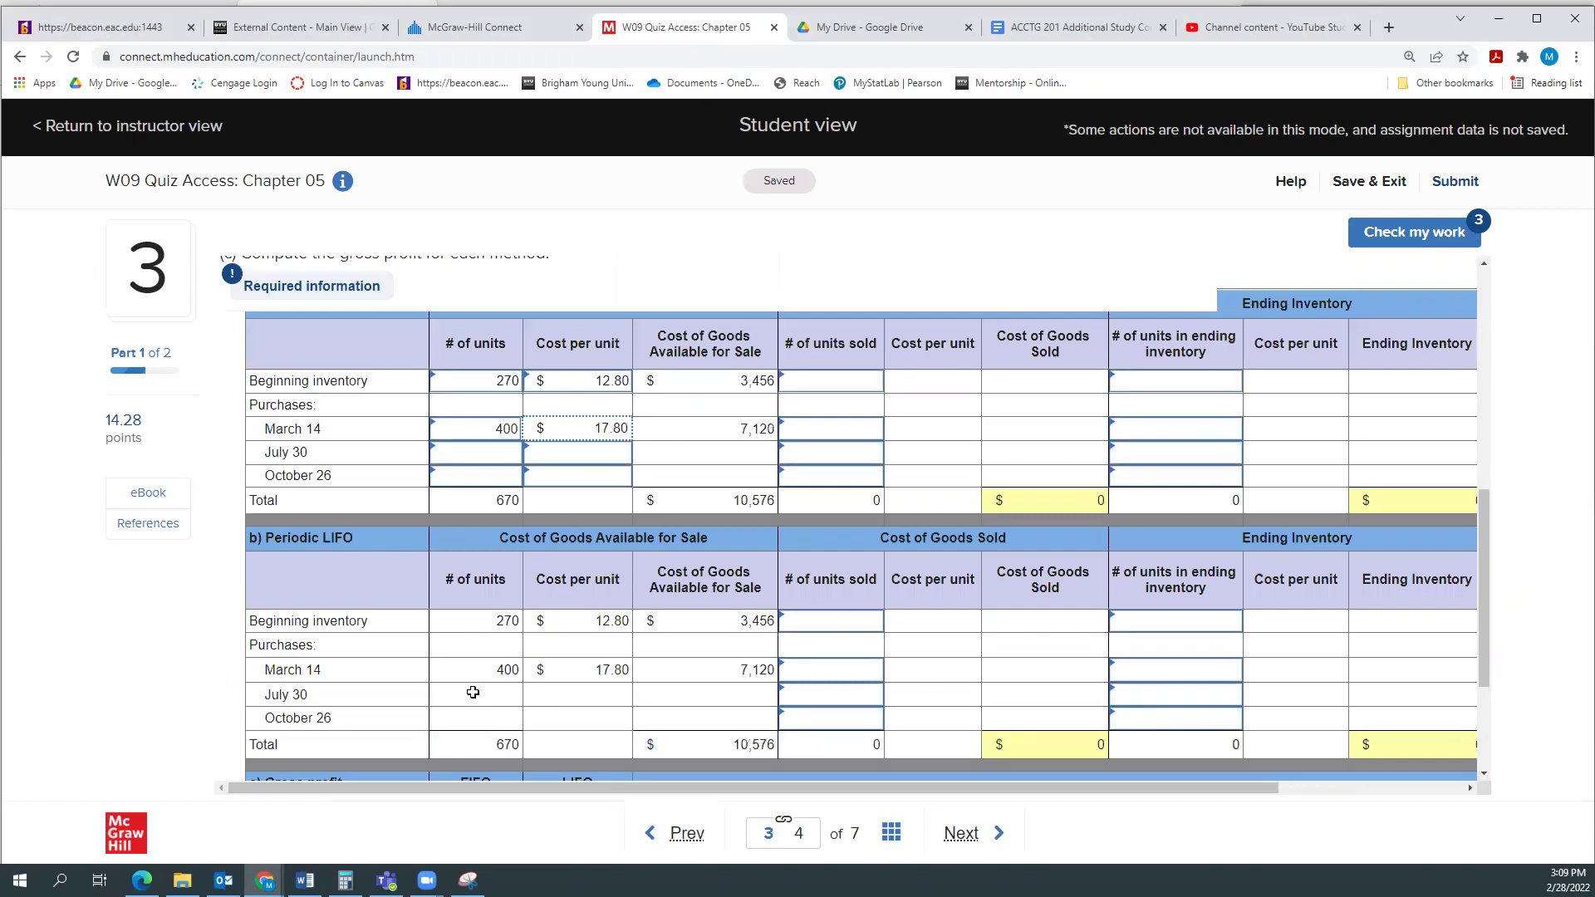
type("470")
left_click(472, 692)
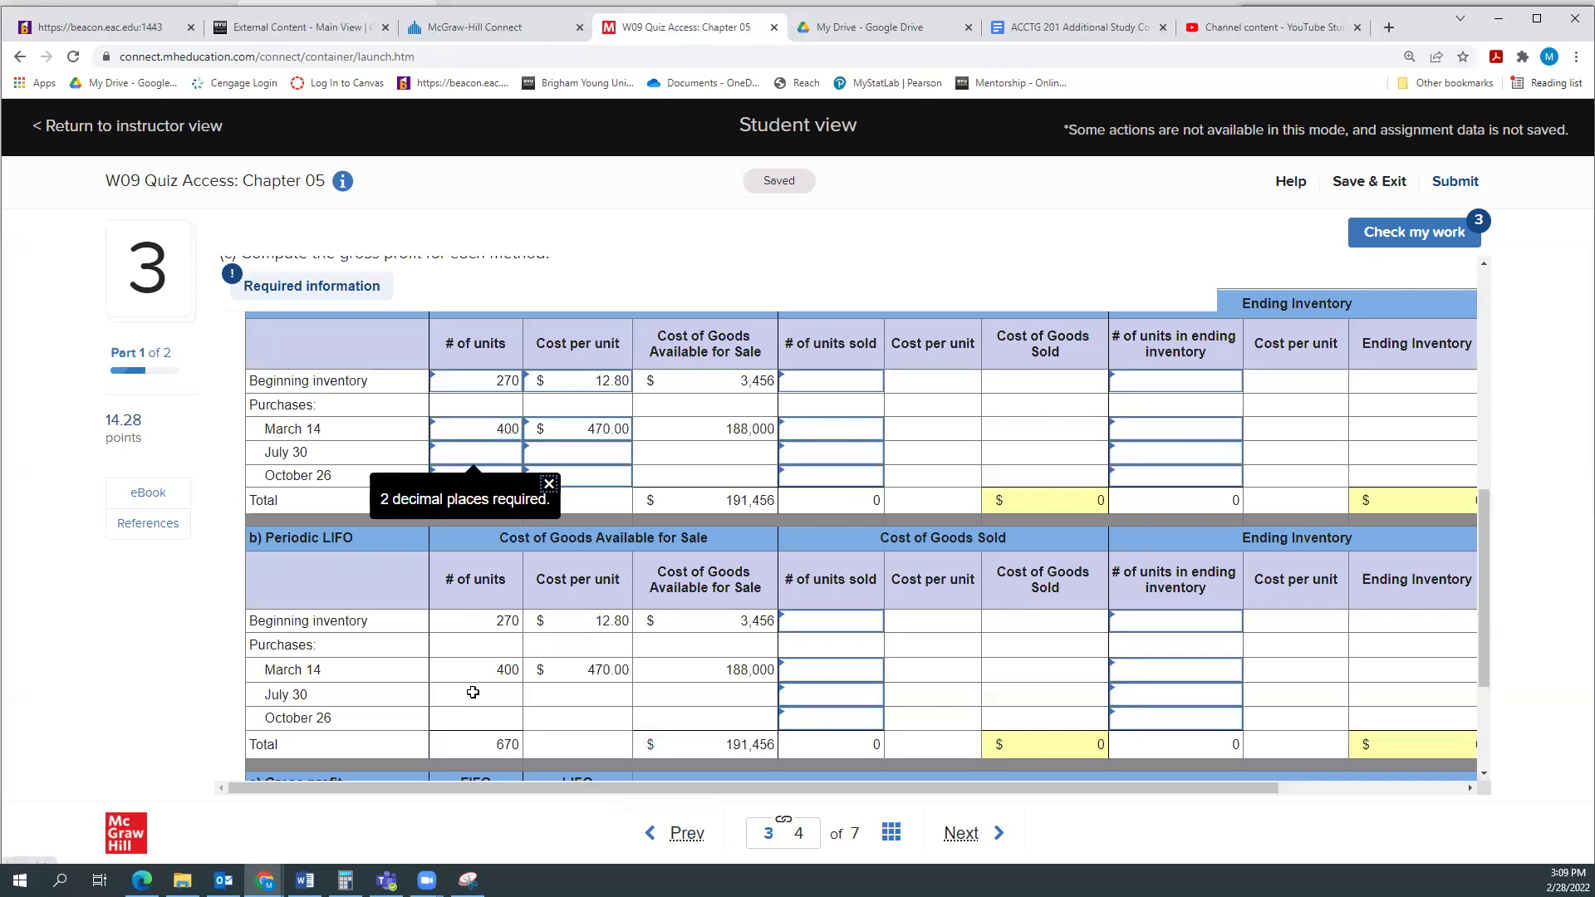
left_click(549, 485)
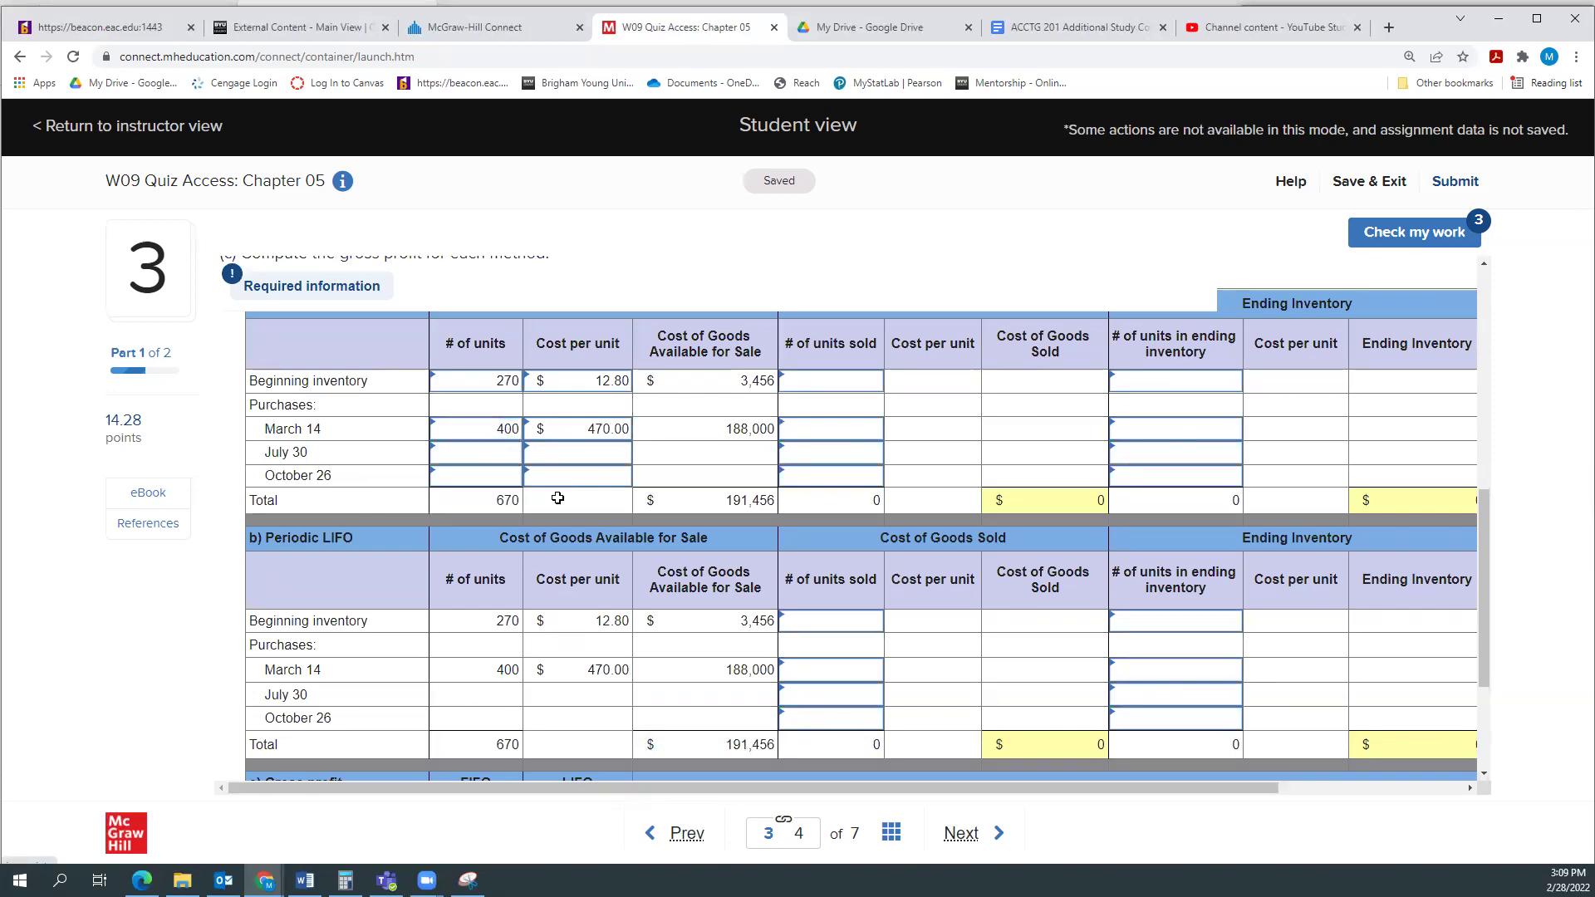
Set the March 14 purchase's cost per unit in the Periodic FIFO table back to 17.80
scroll(579, 481, "up", 5)
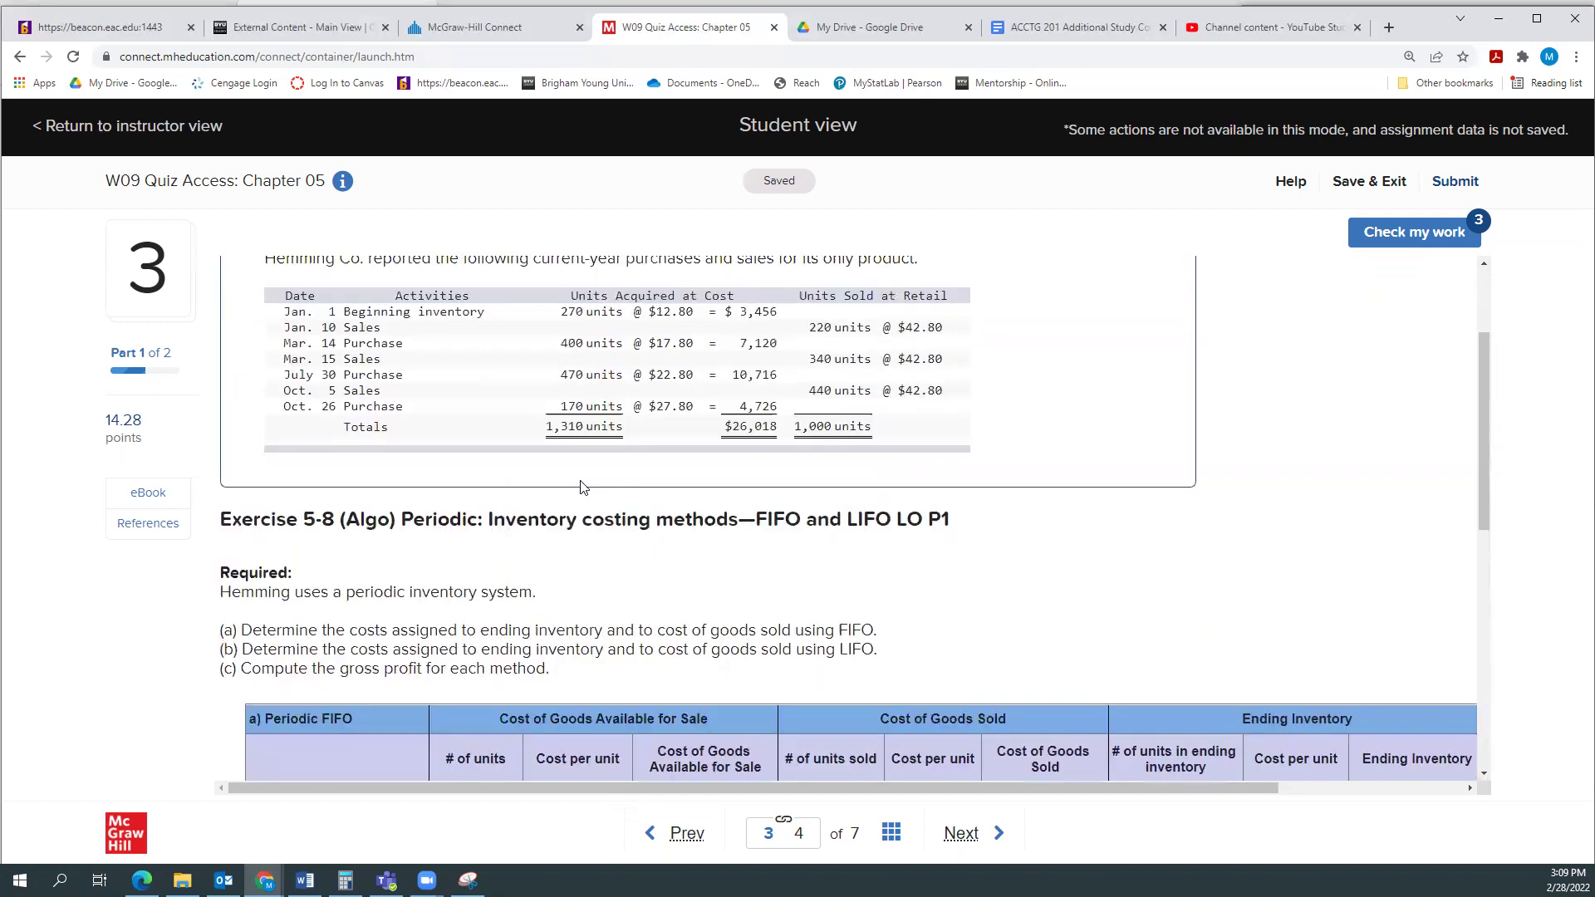
scroll(643, 432, "down", 2)
scroll(643, 432, "down", 4)
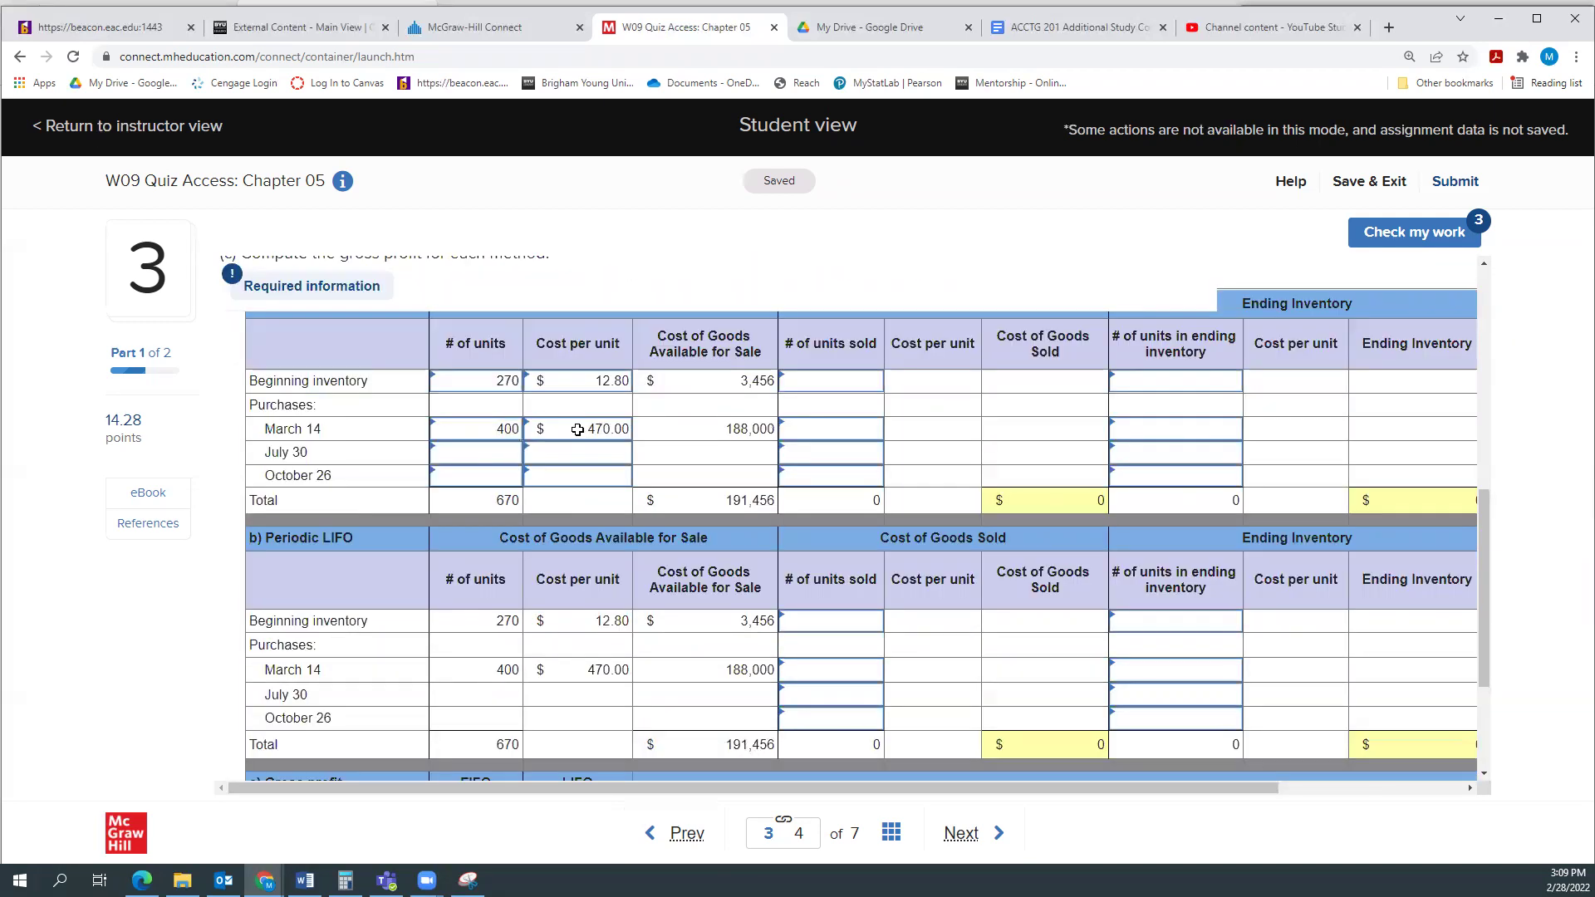
type("17.8")
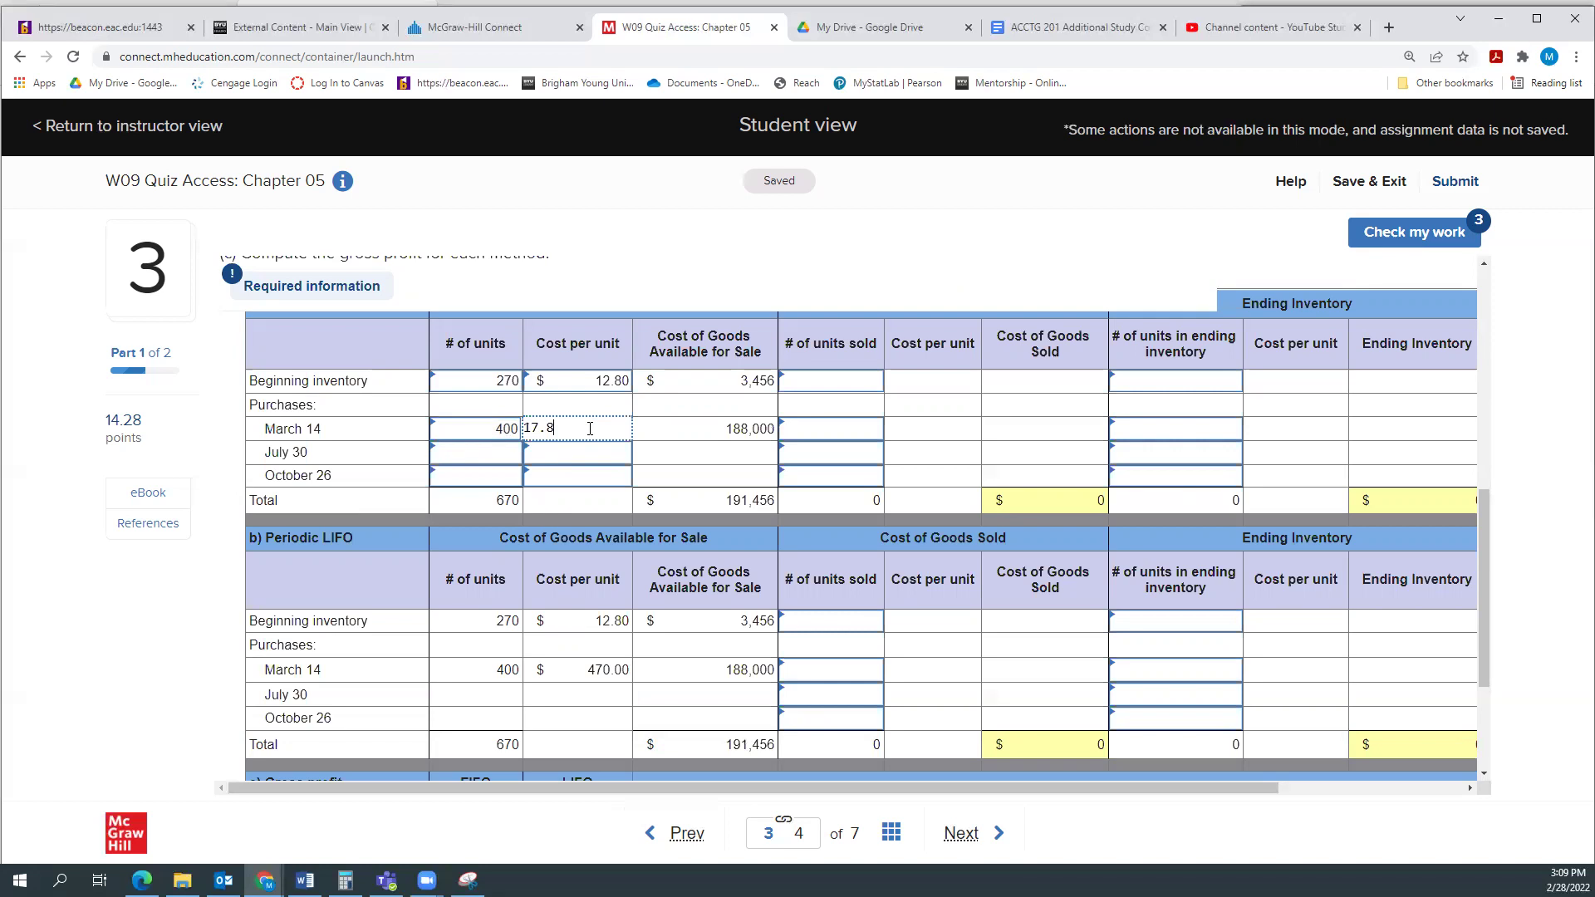
left_click(551, 484)
Enter the July 30 purchase in the Periodic FIFO table as 470 units at a cost per unit of 22.80
left_click(481, 458)
scroll(523, 461, "up", 6)
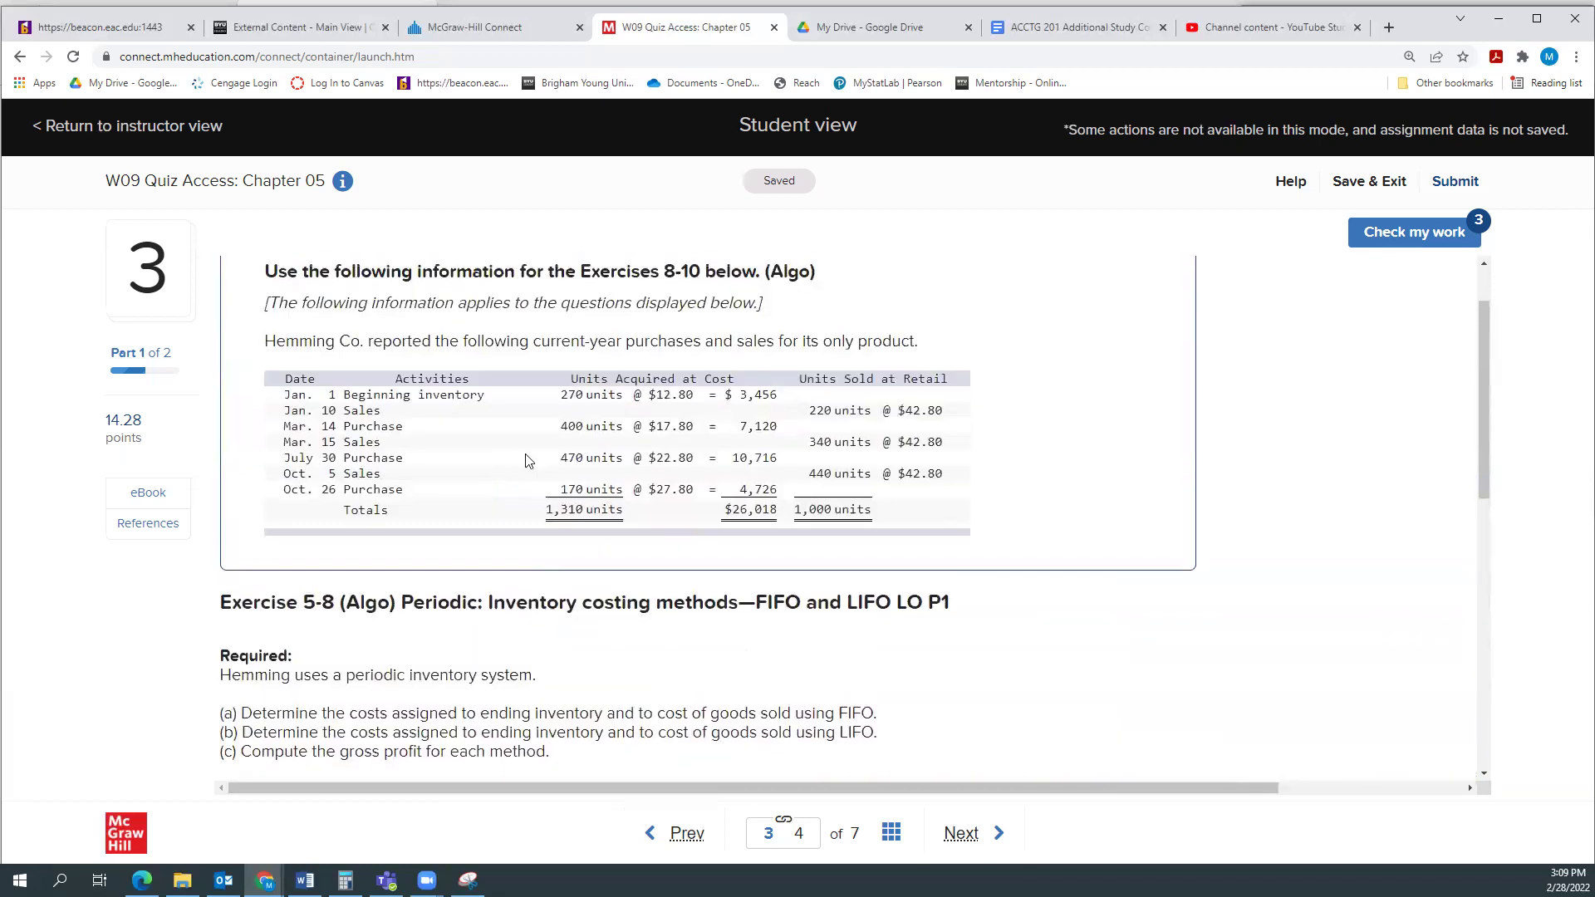
scroll(578, 472, "down", 6)
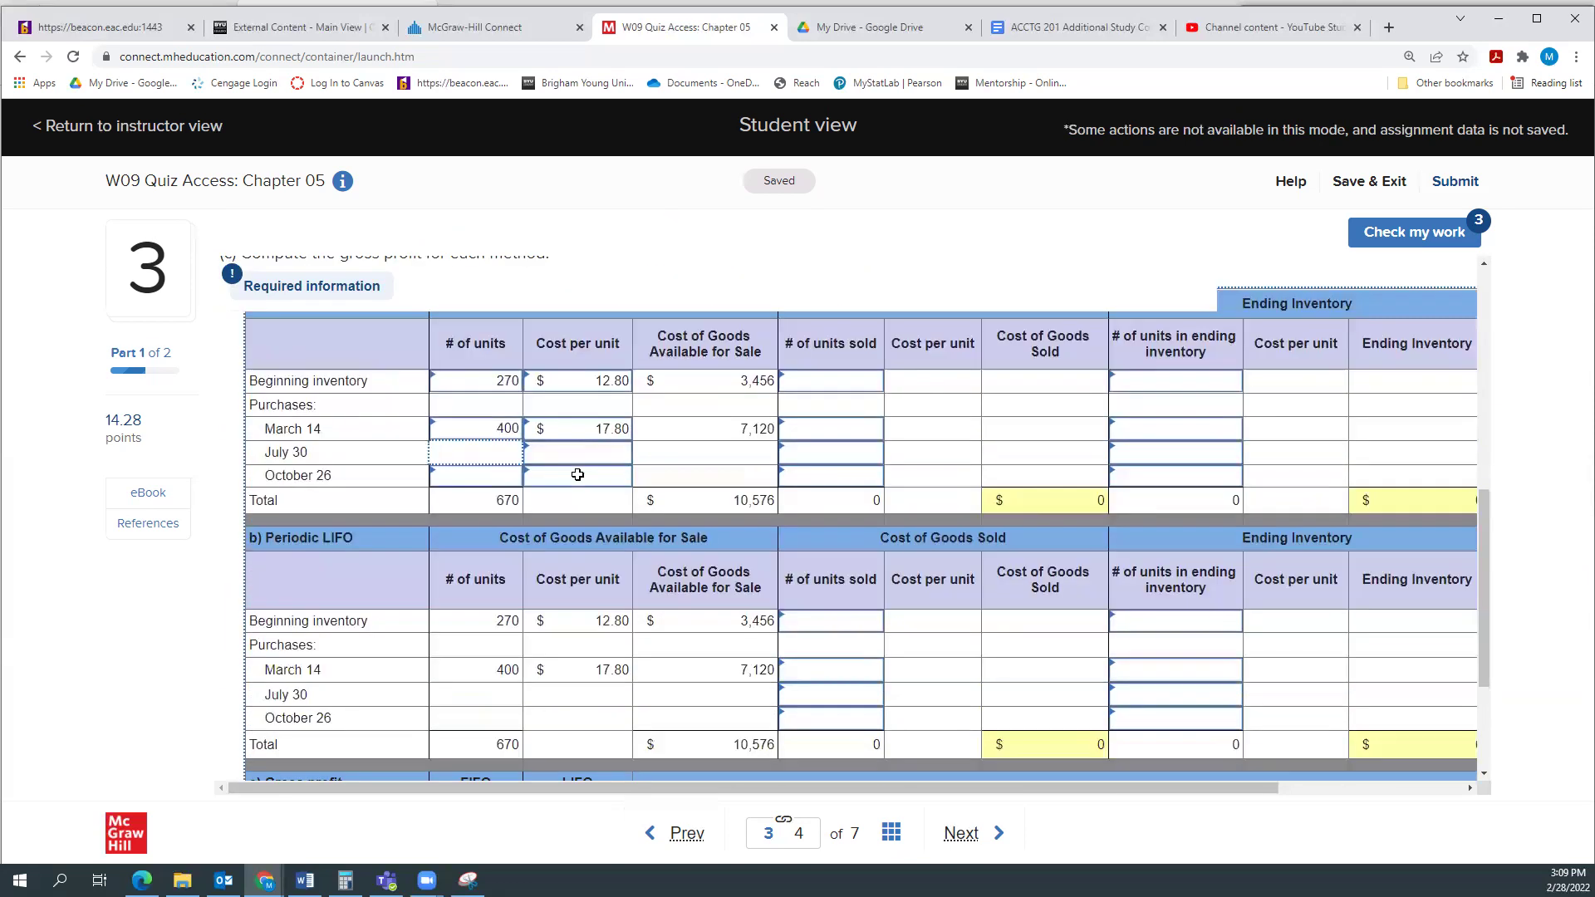
type("470")
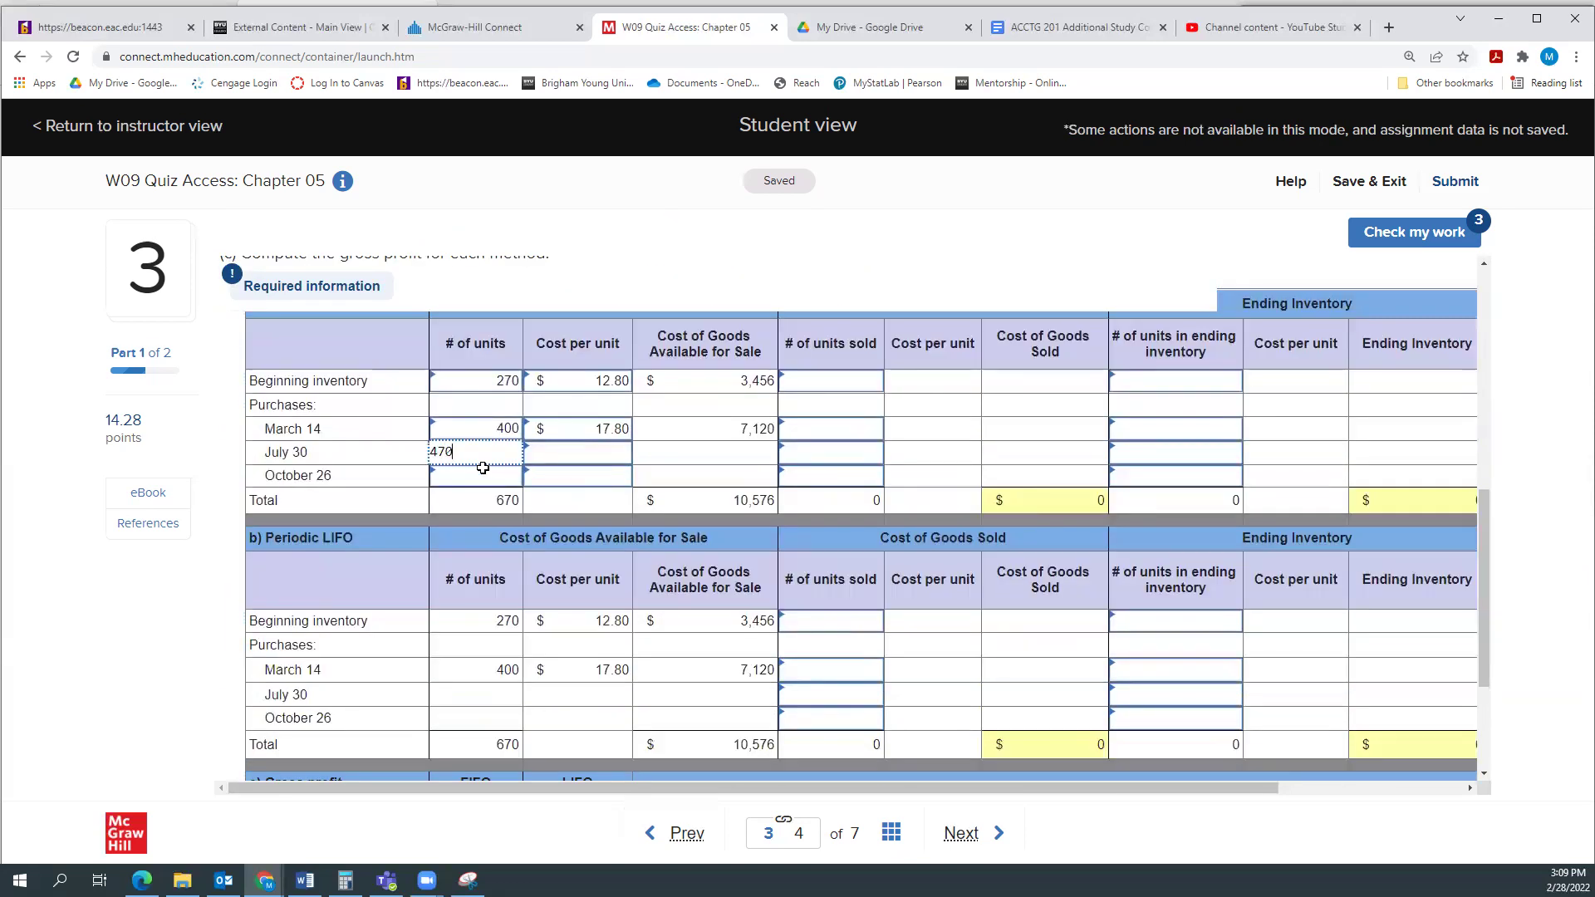
left_click(554, 446)
type("22.")
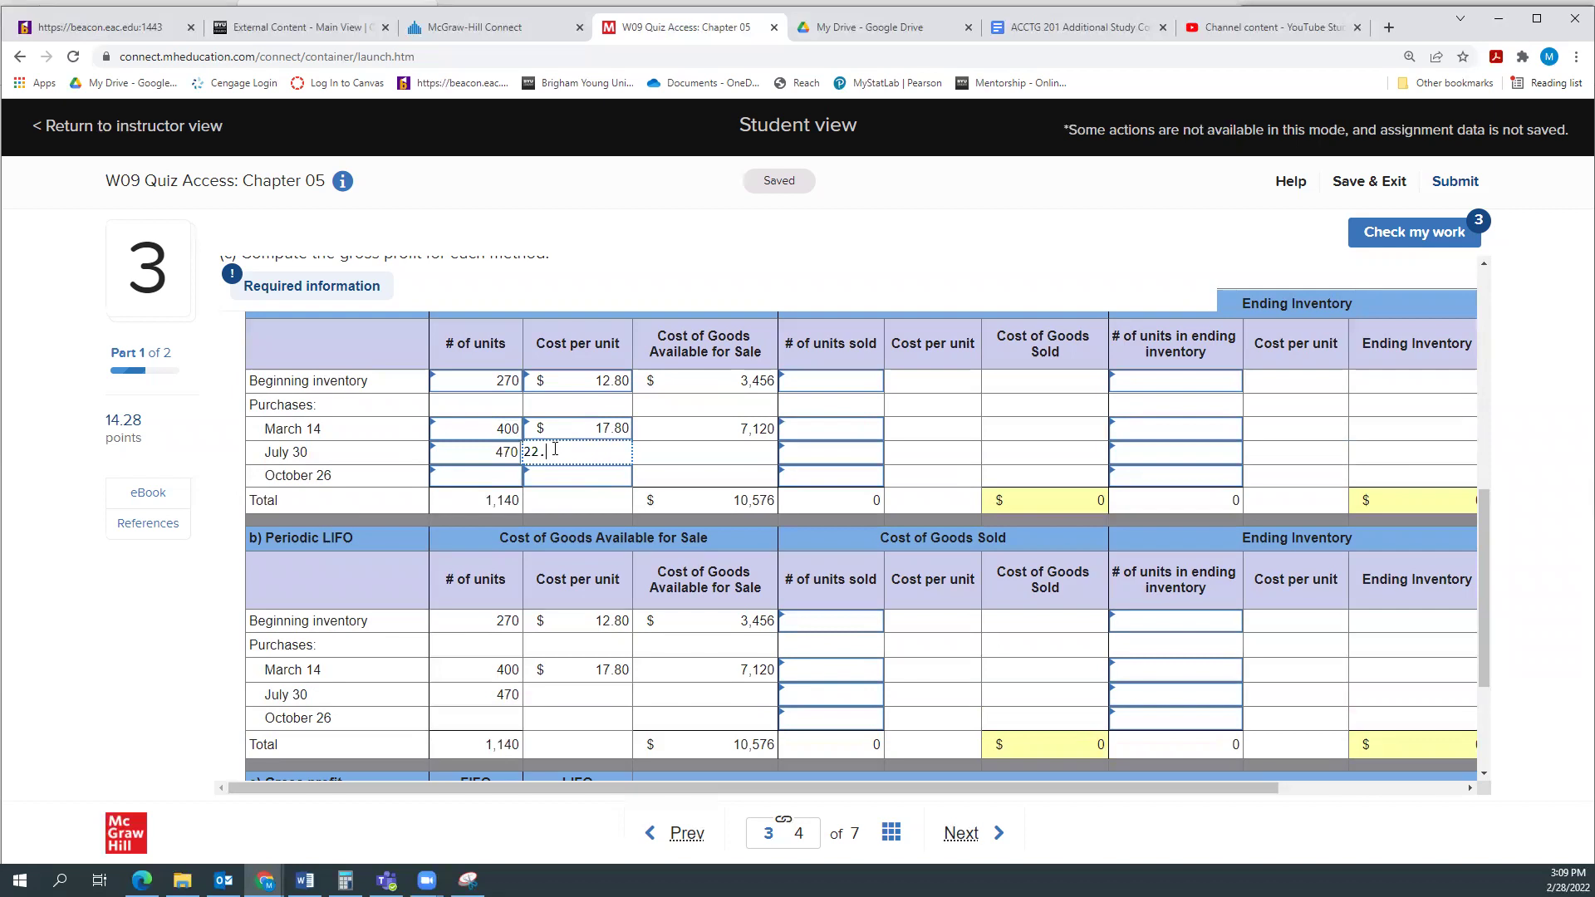
type("80")
Enter the October 26 purchase in the Periodic FIFO table as 170 units at a cost per unit of 27.80
scroll(555, 449, "up", 2)
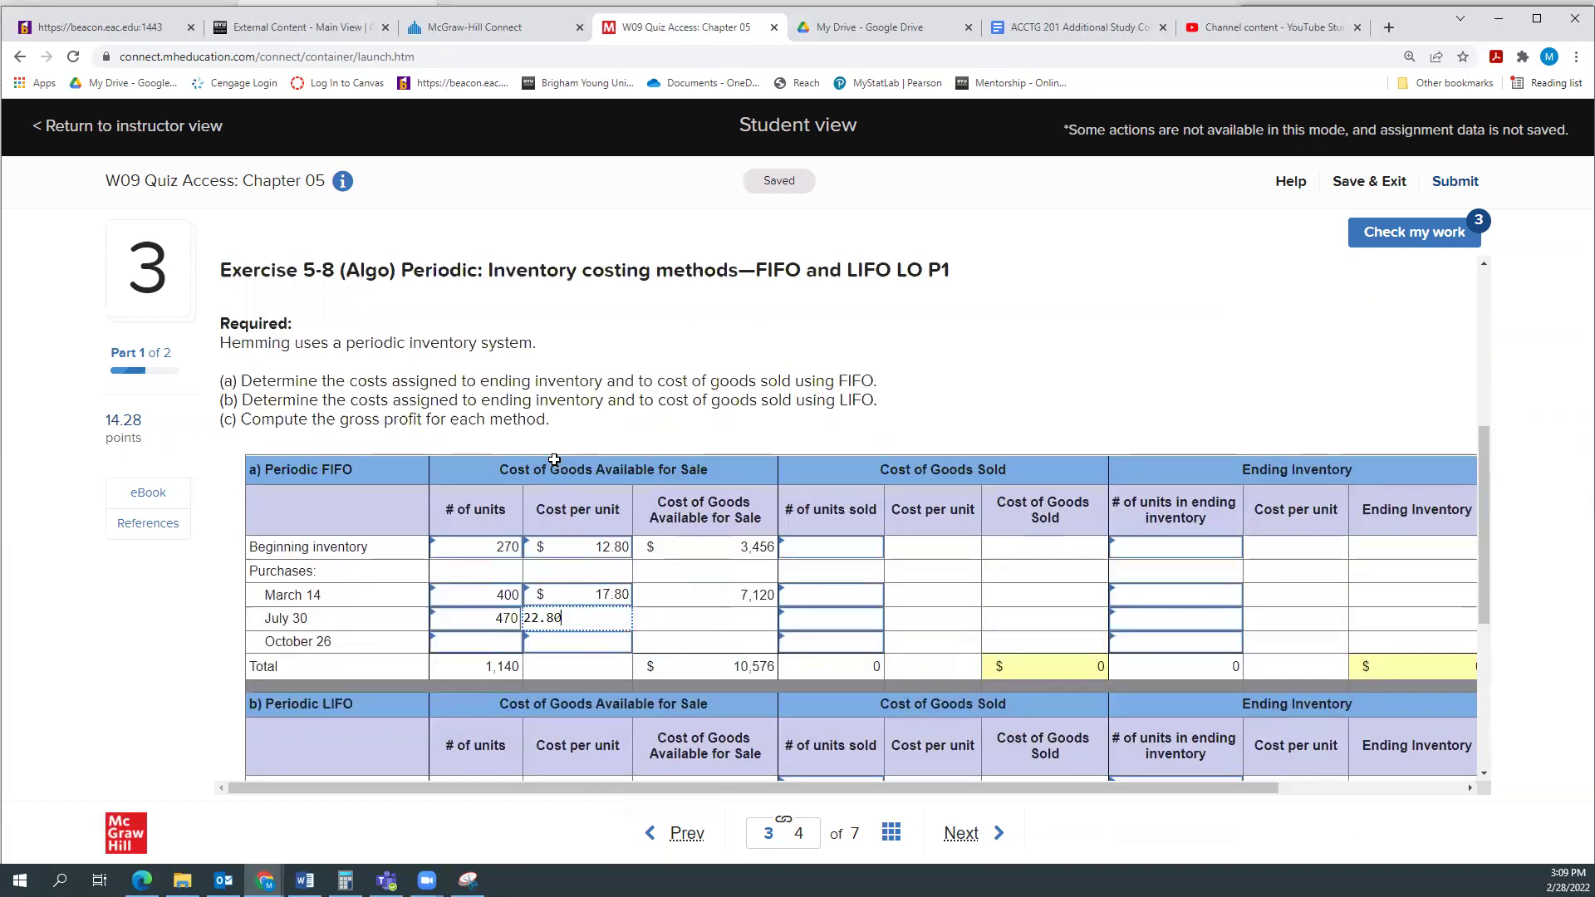
left_click(475, 640)
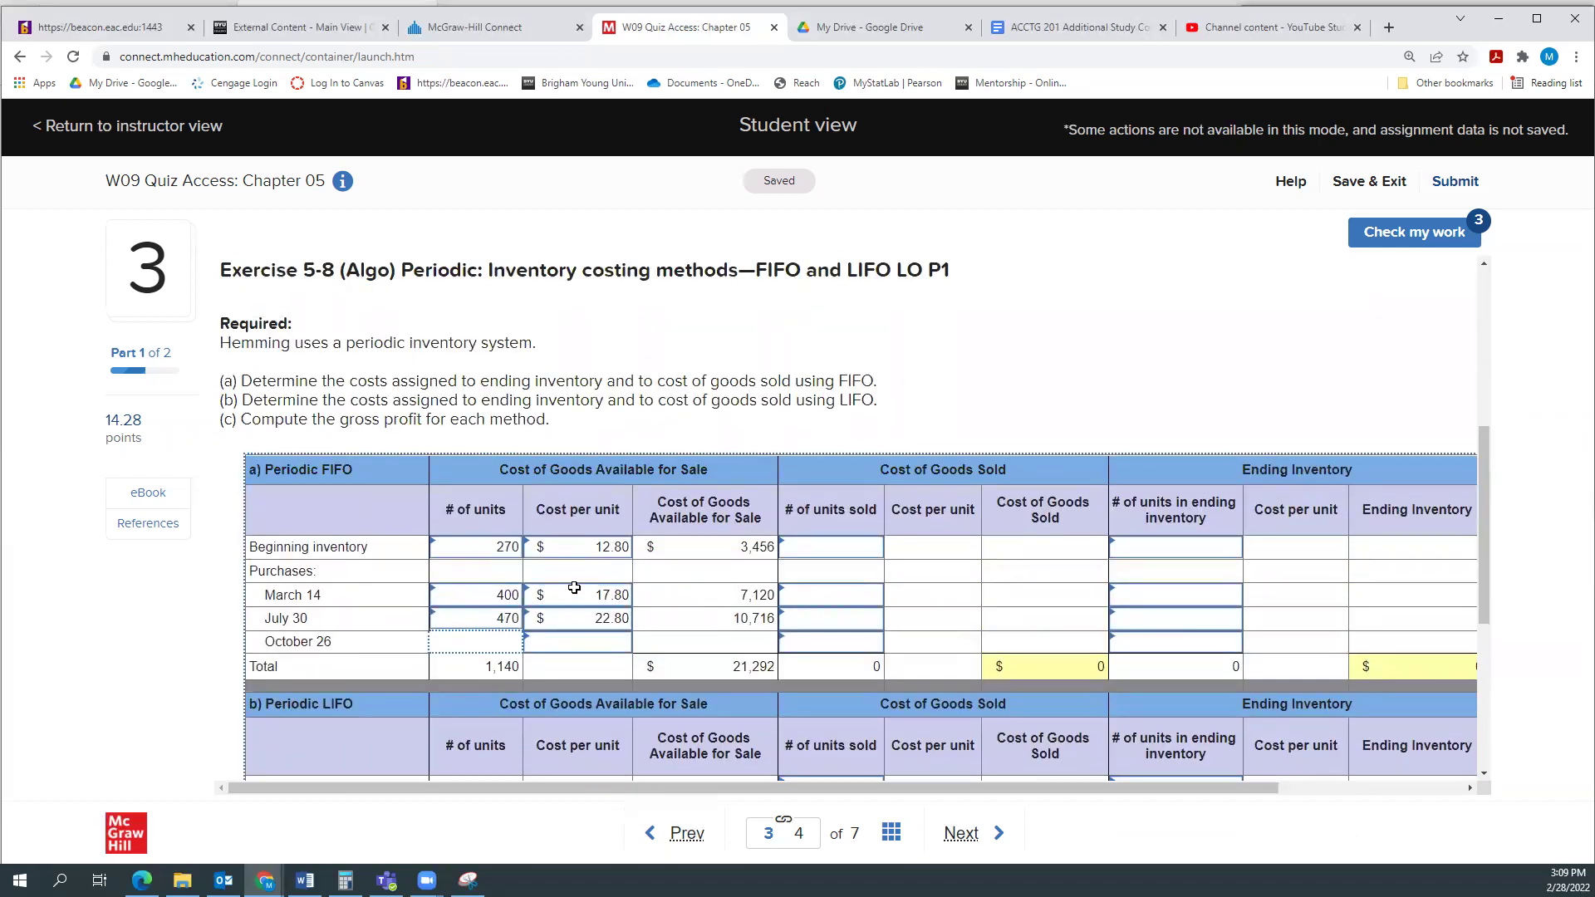
scroll(574, 588, "up", 4)
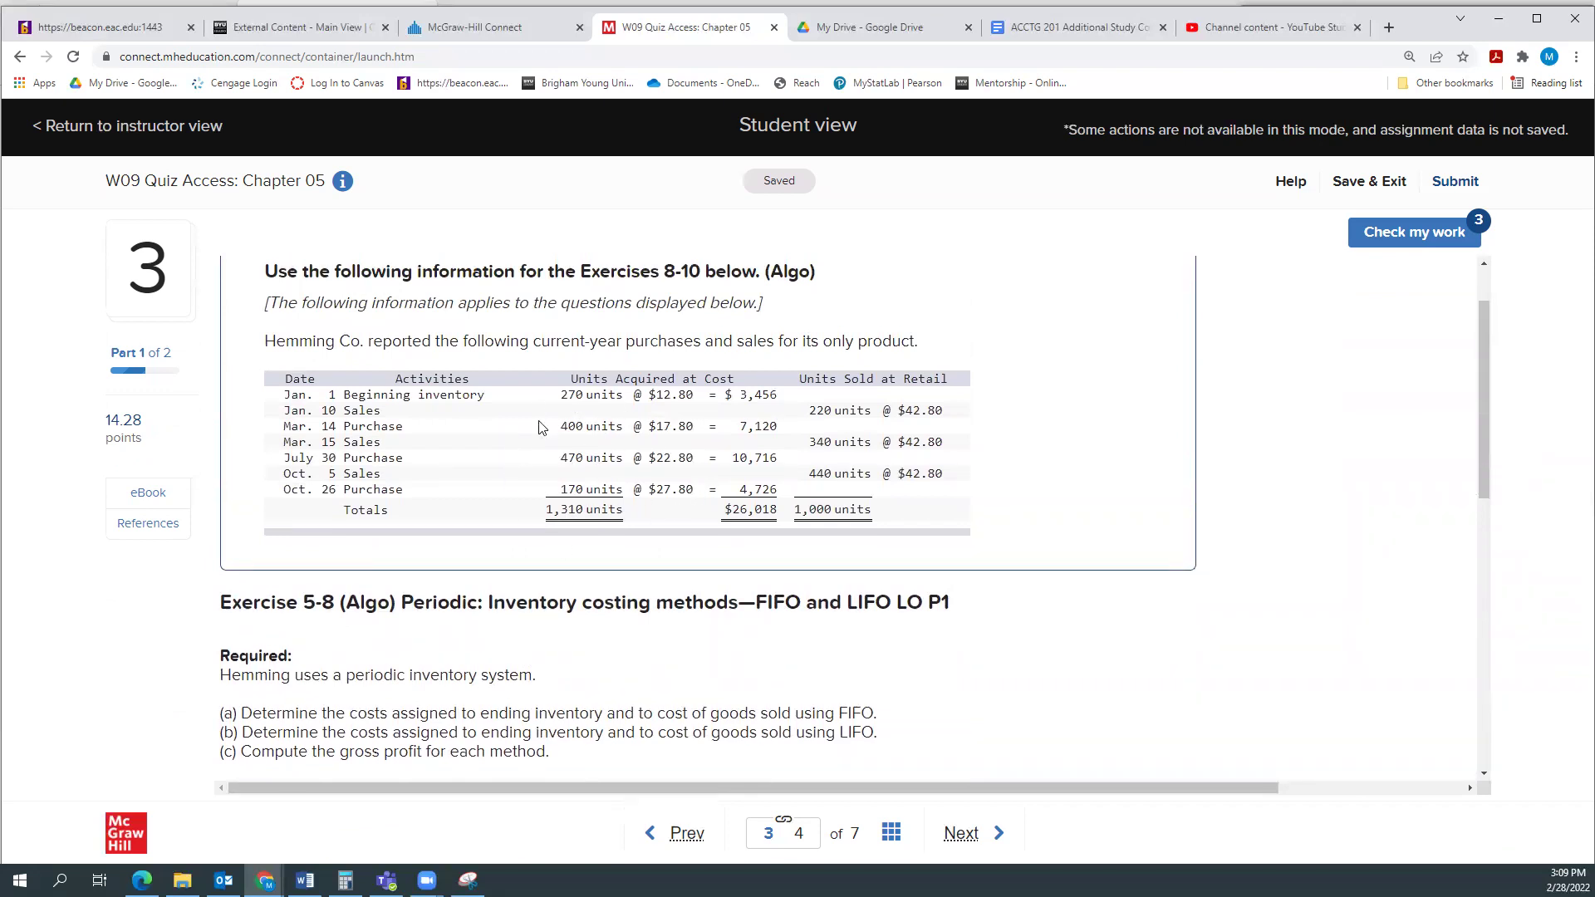
scroll(615, 595, "down", 3)
scroll(618, 600, "down", 1)
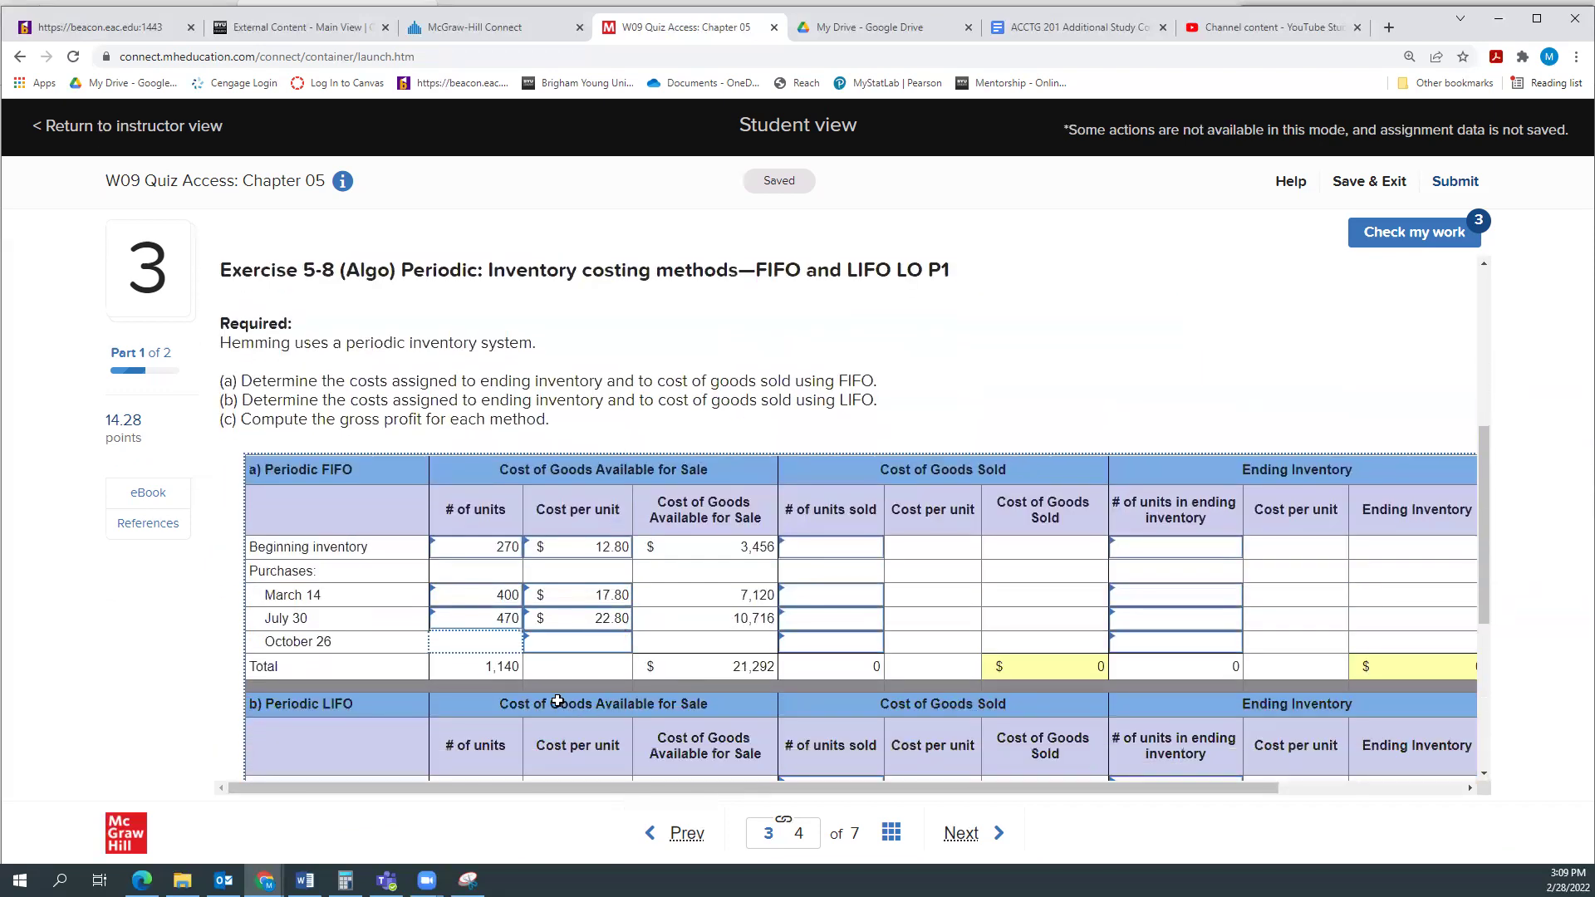
scroll(573, 619, "up", 3)
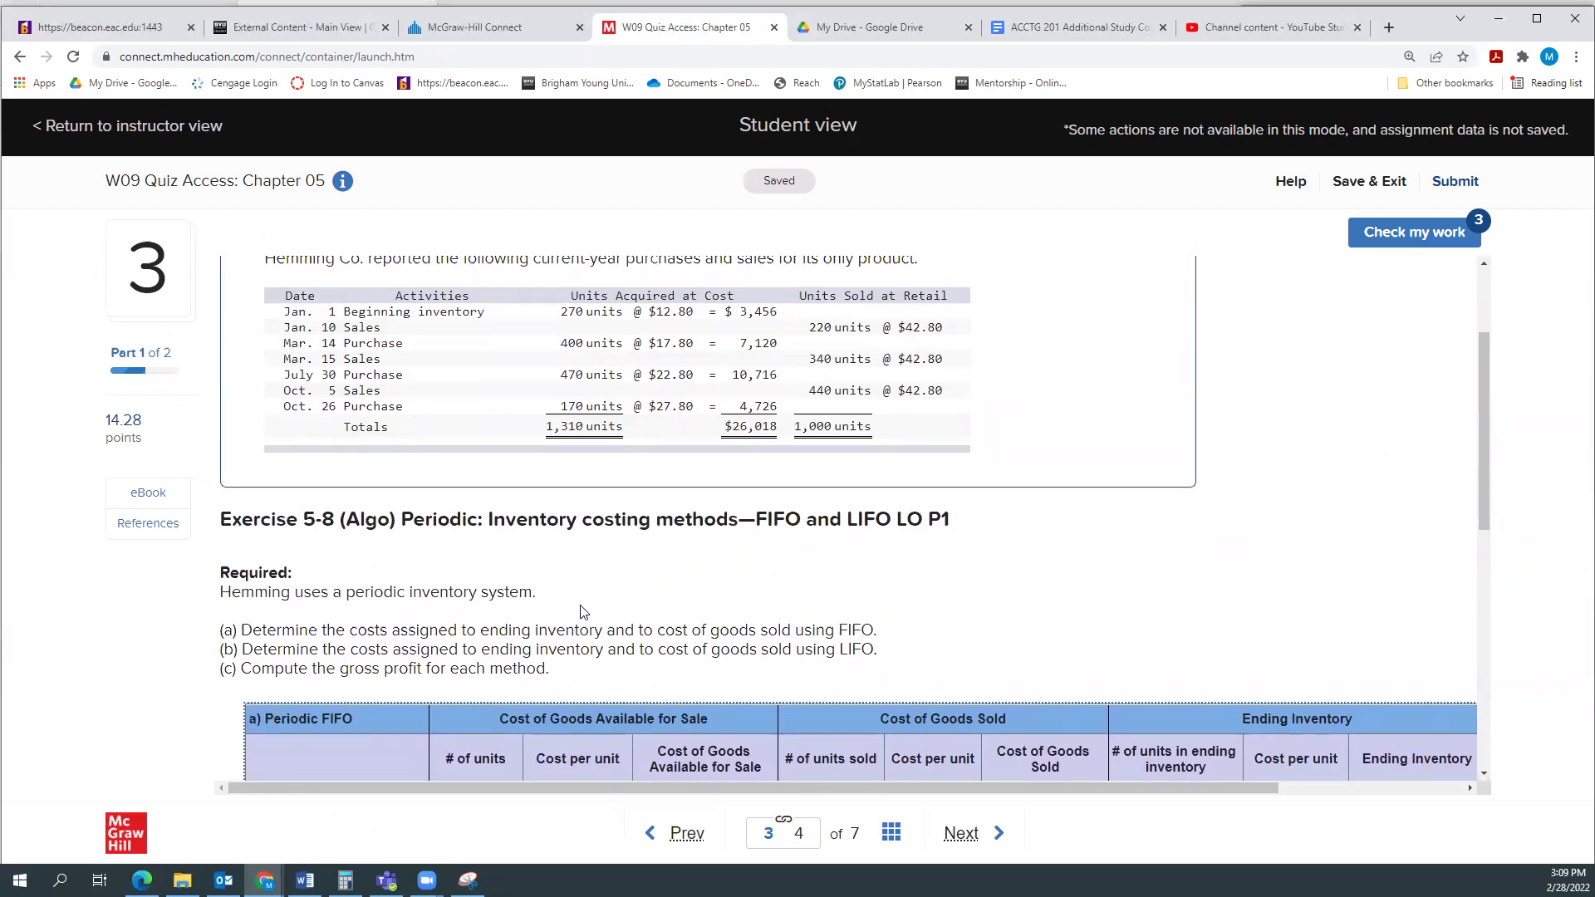
left_click_drag(560, 406, 500, 553)
scroll(632, 454, "down", 1)
scroll(581, 549, "down", 4)
type("17")
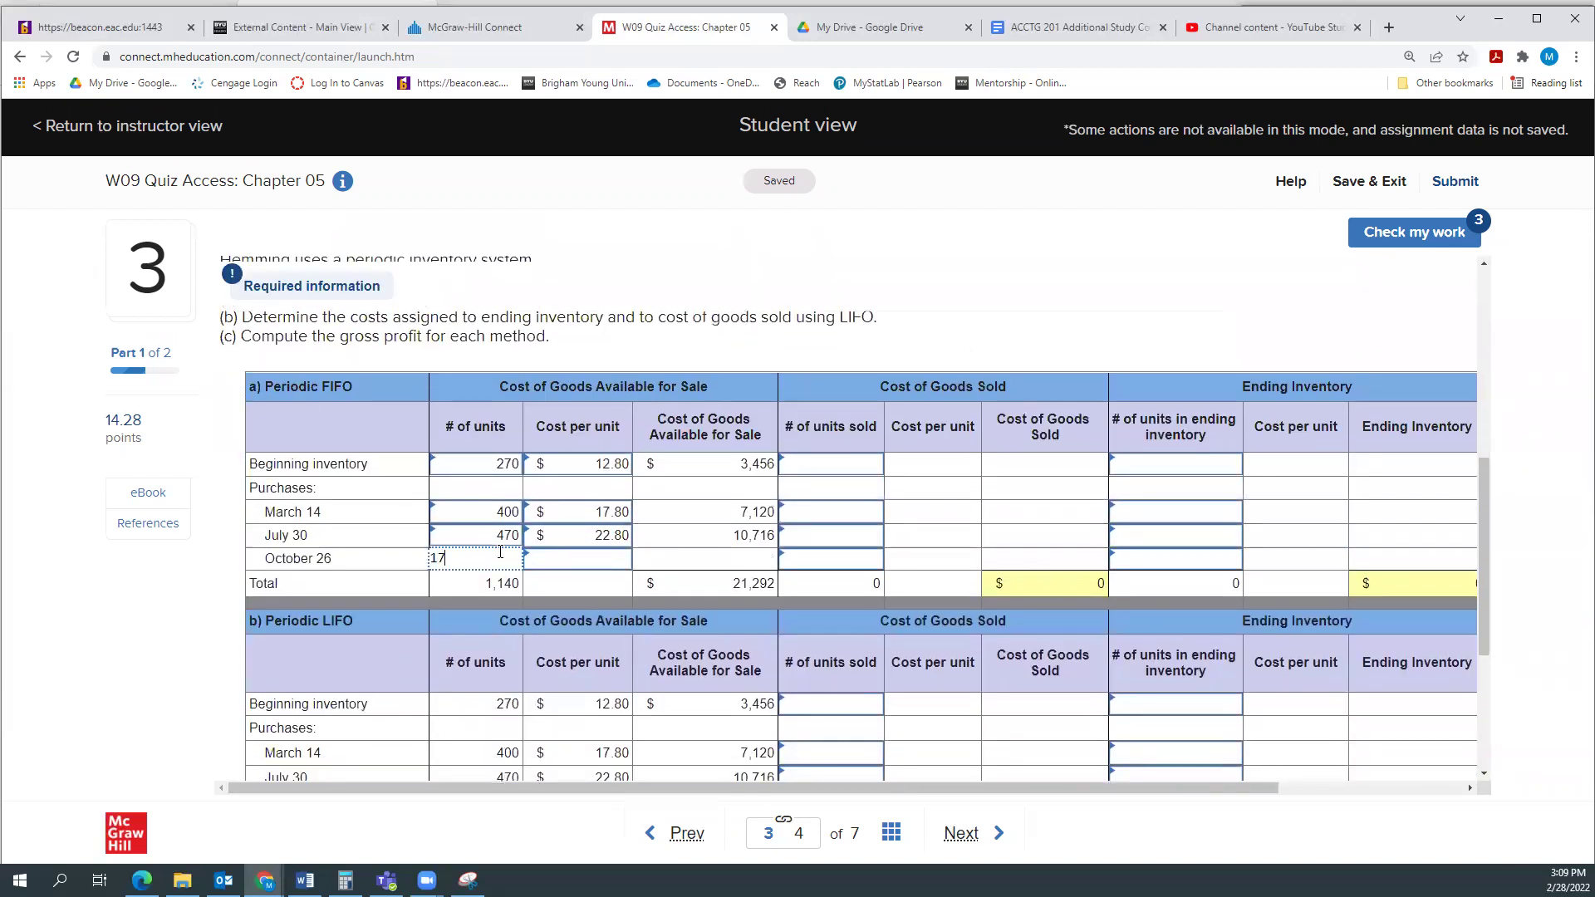
type("0")
left_click(542, 558)
type("27.8")
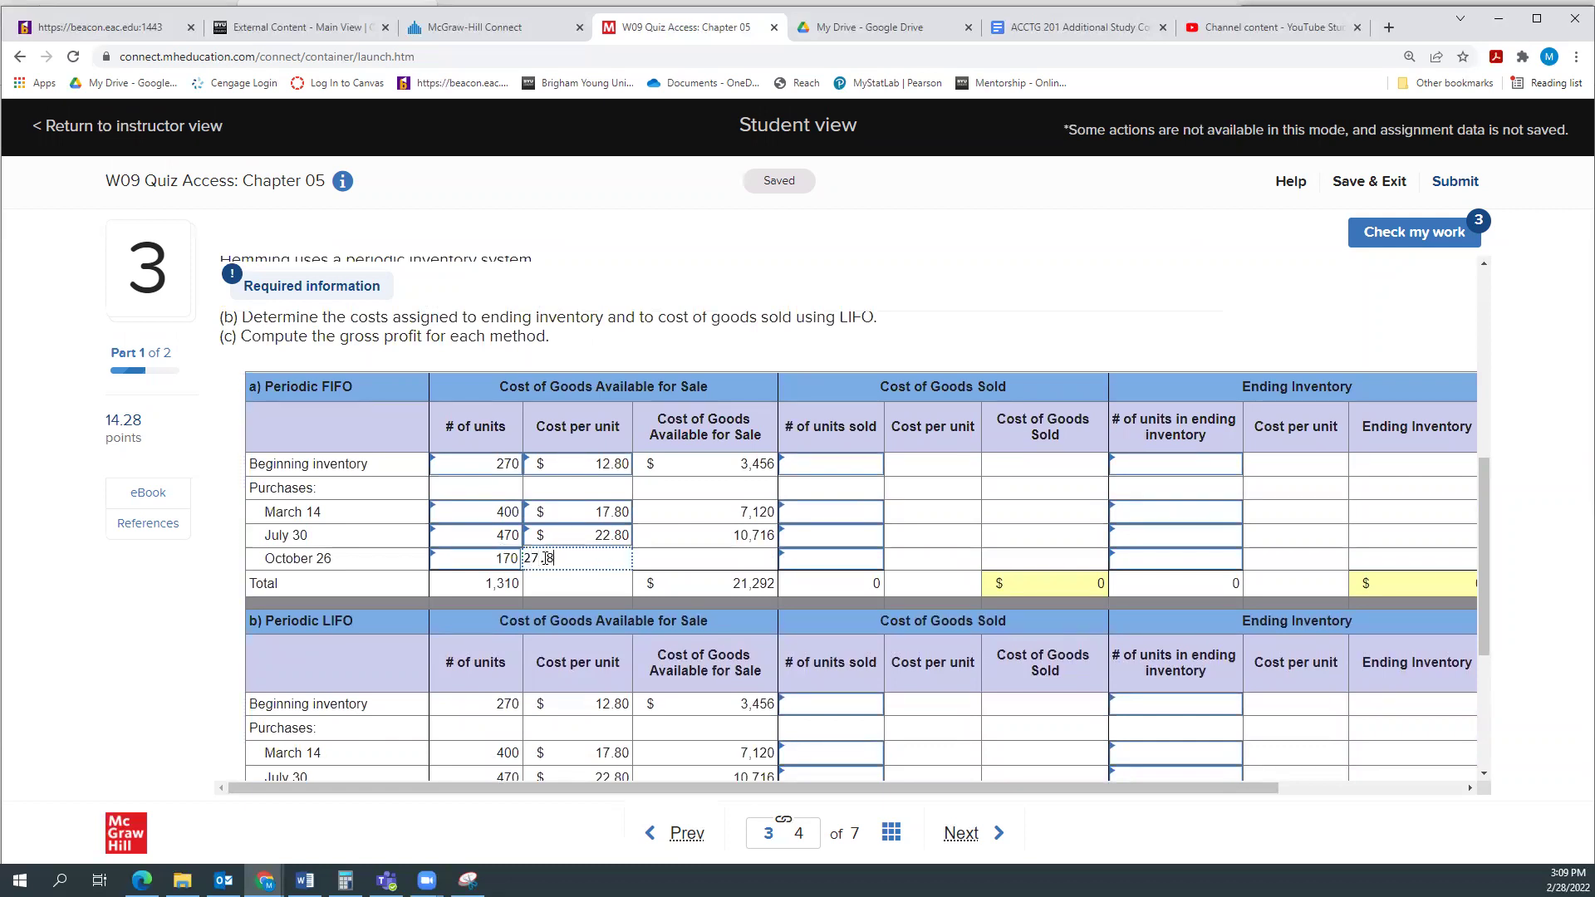
type("0")
key("Return")
Review the exercise's periodic costing heading and the total units sold in the purchases and sales data
scroll(488, 455, "up", 2)
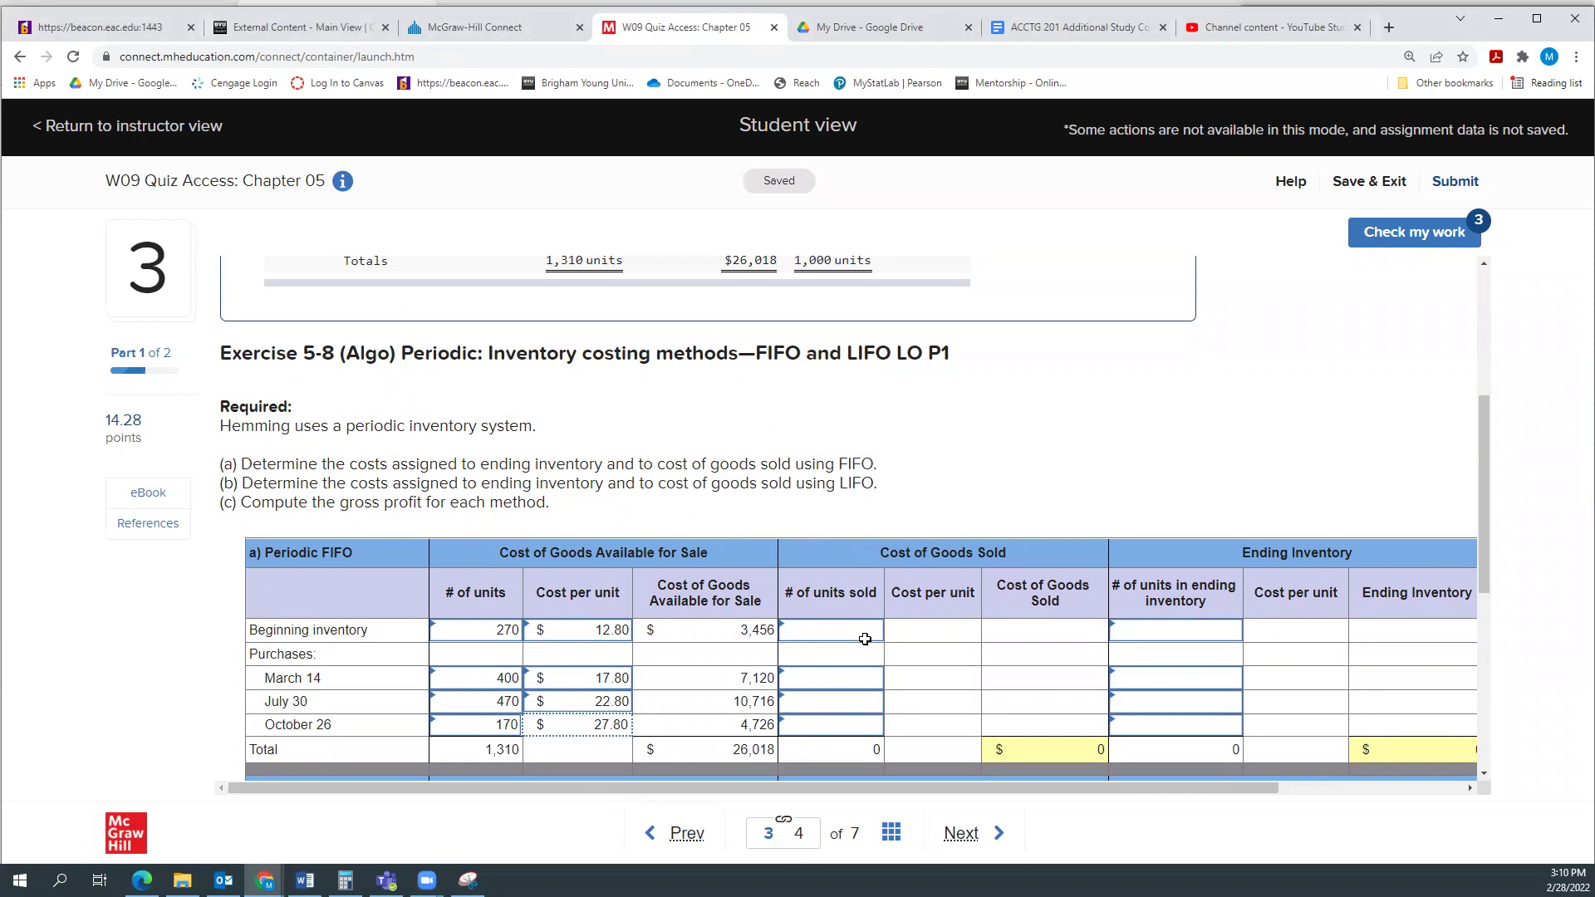
scroll(847, 616, "up", 1)
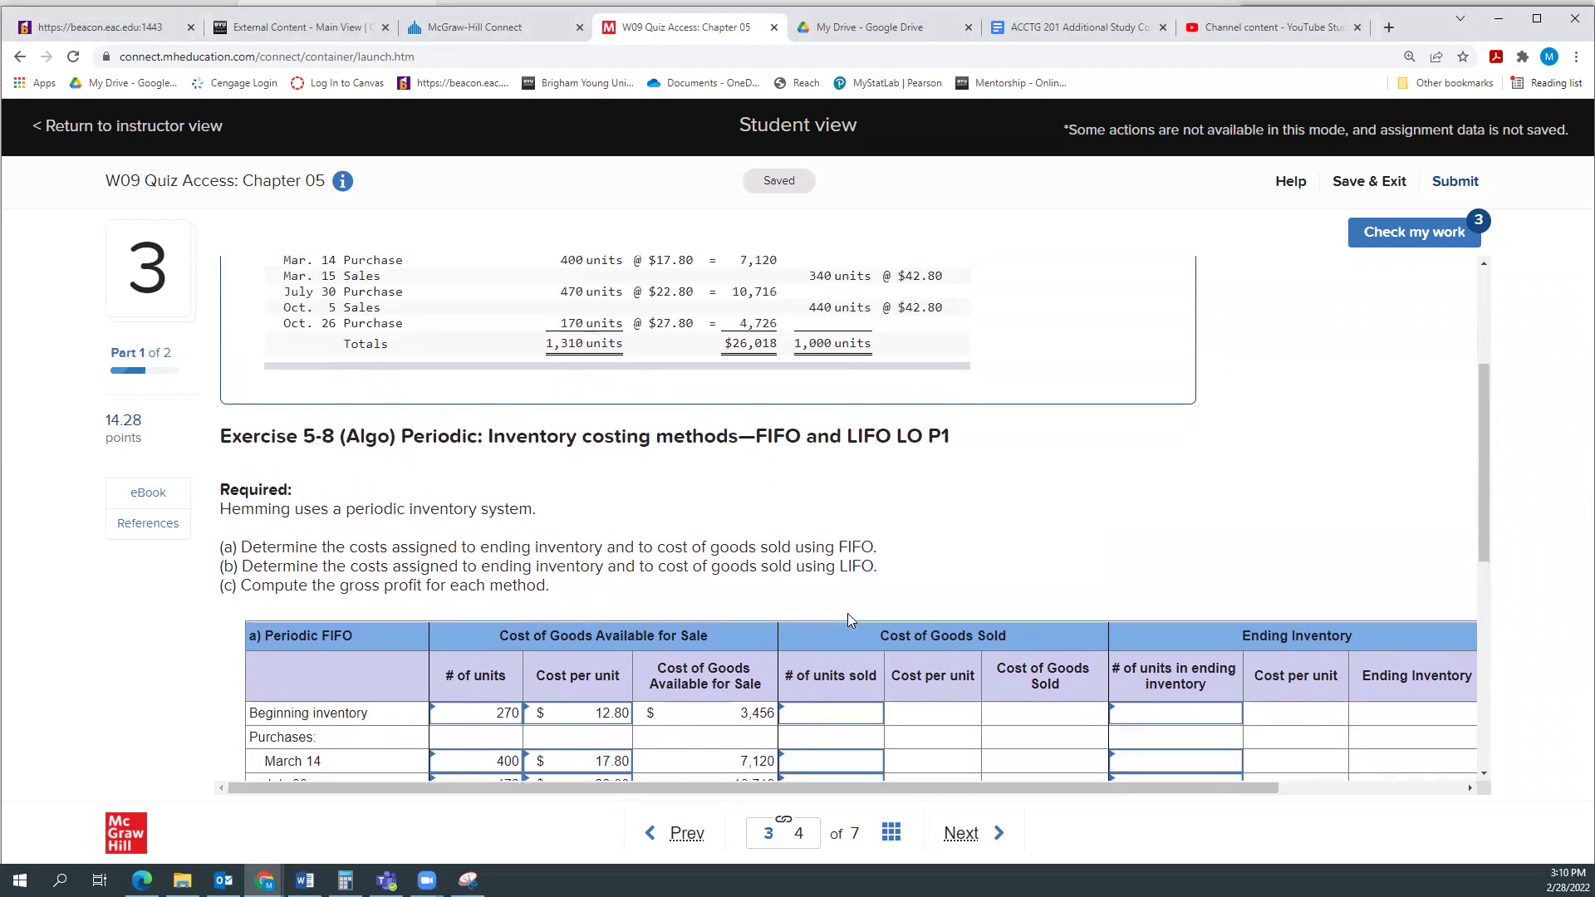
left_click_drag(401, 436, 738, 427)
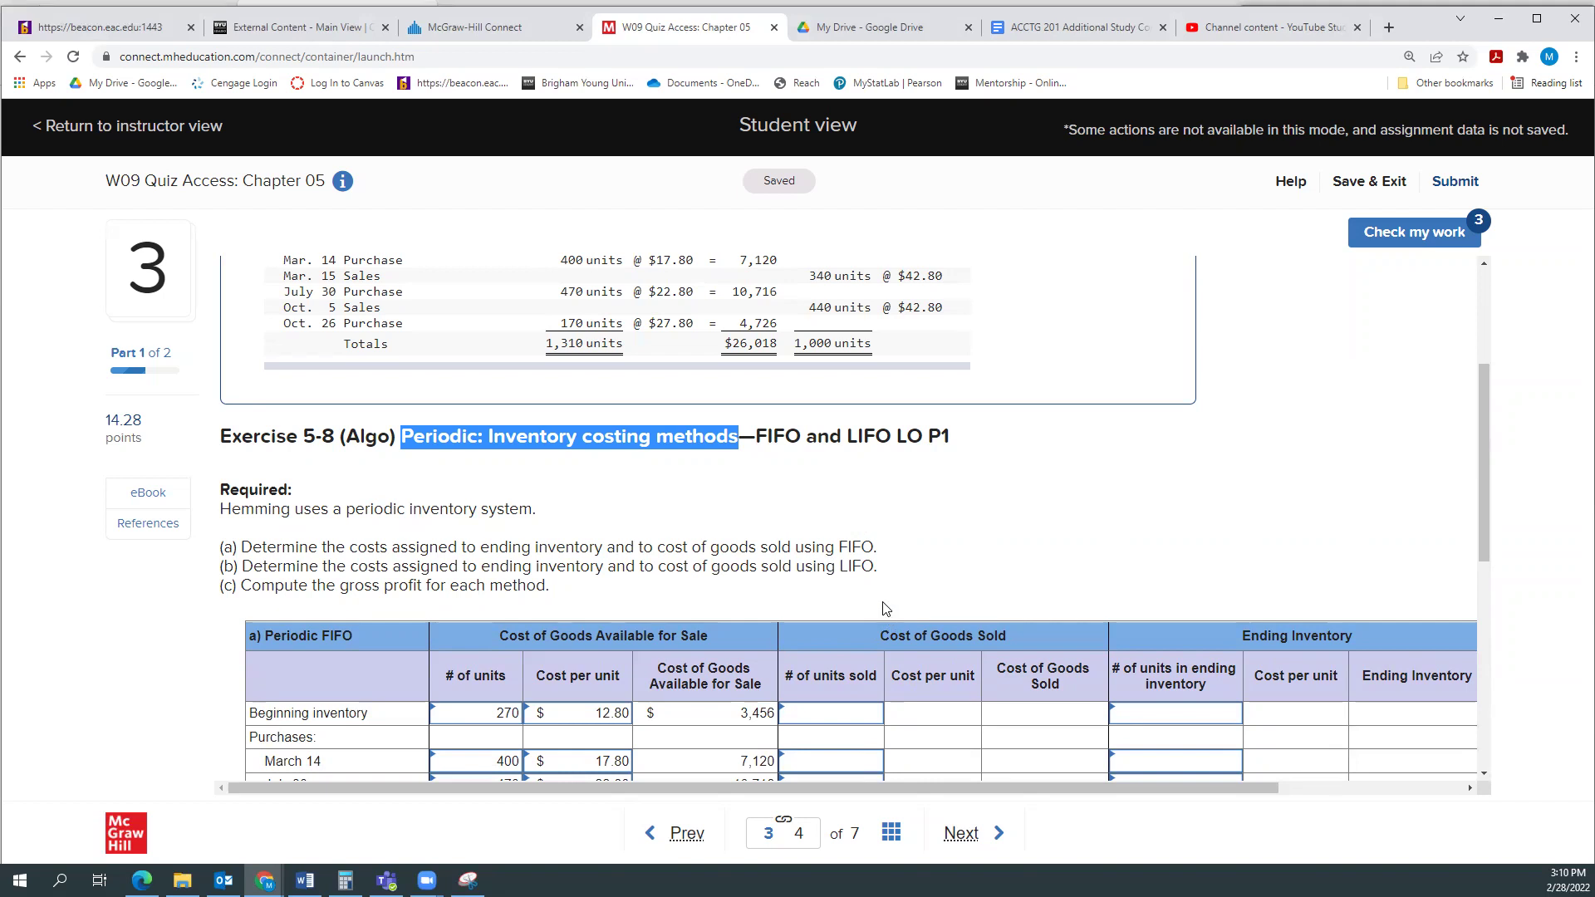
scroll(883, 609, "down", 3)
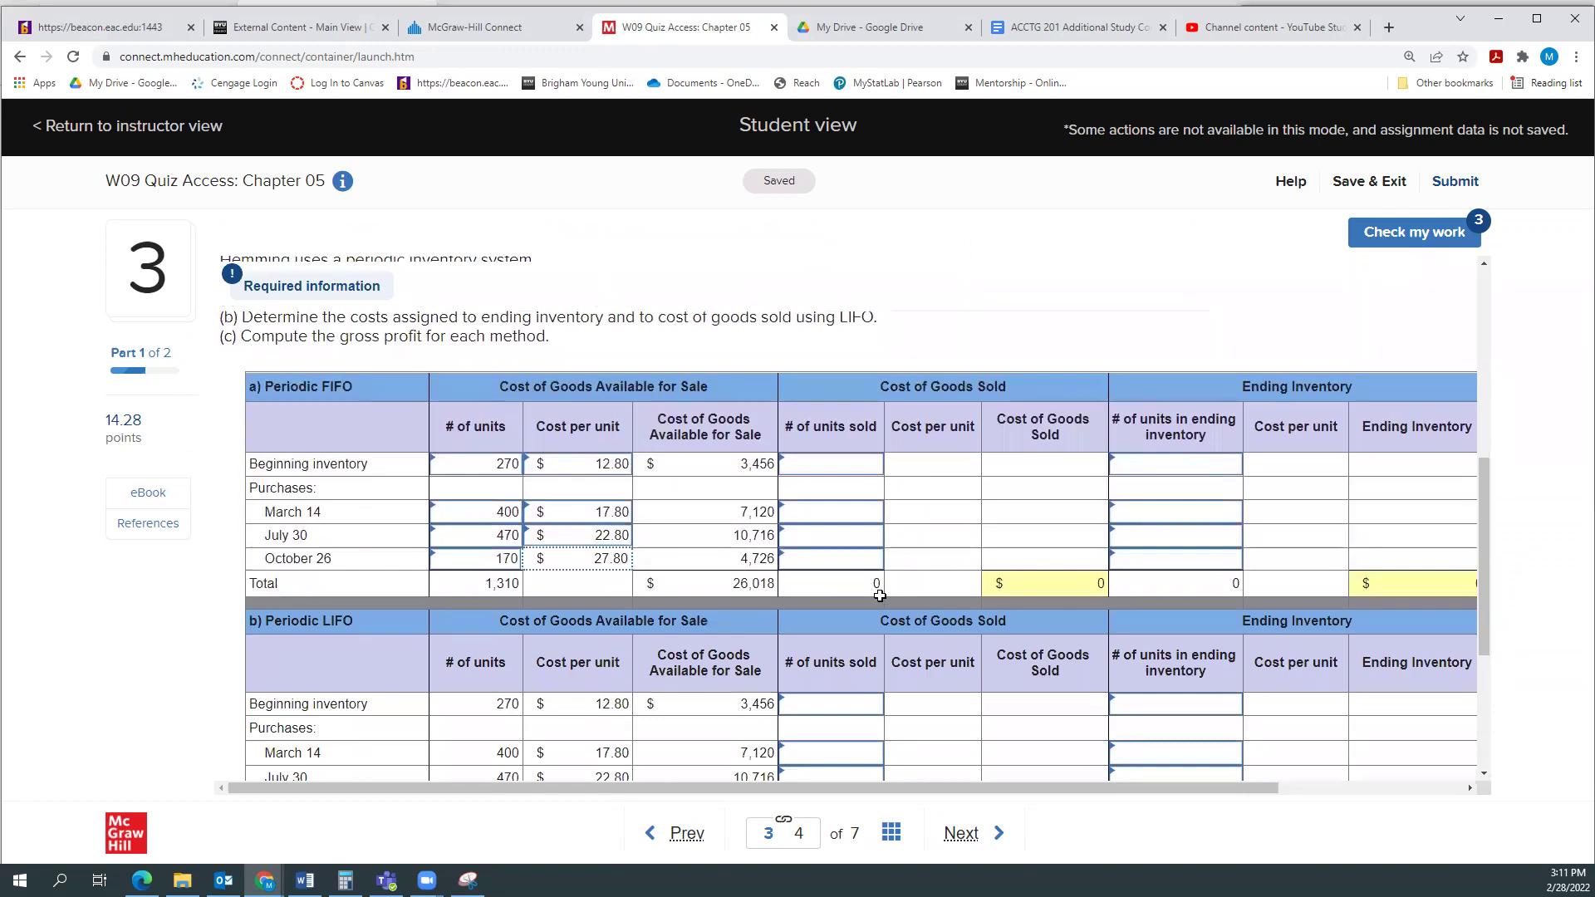
scroll(879, 596, "up", 5)
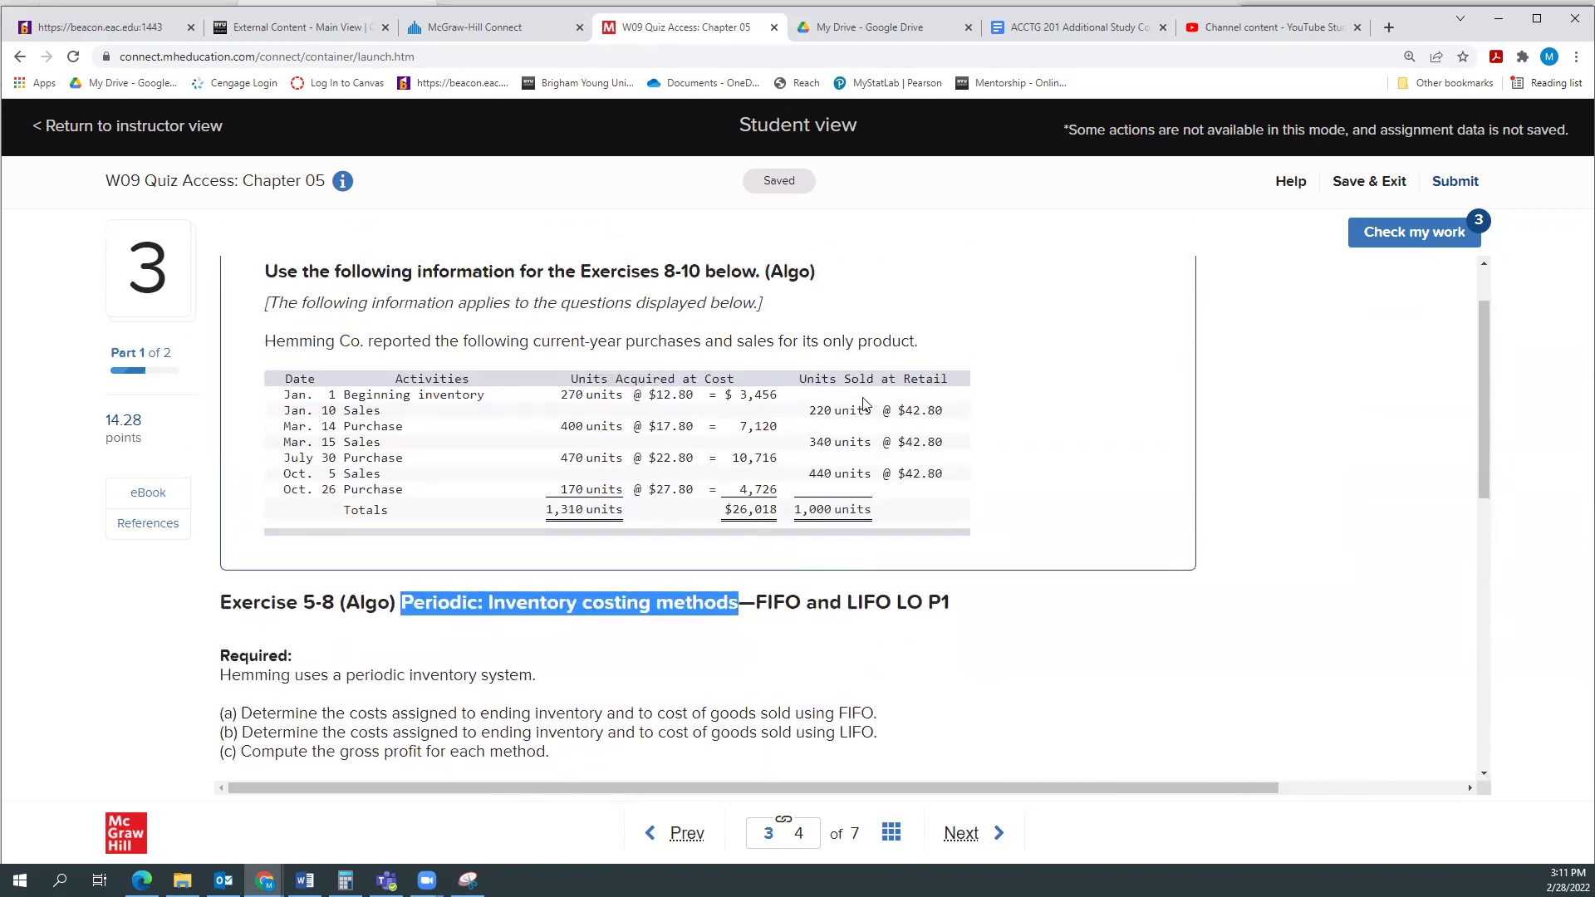
left_click_drag(795, 511, 931, 537)
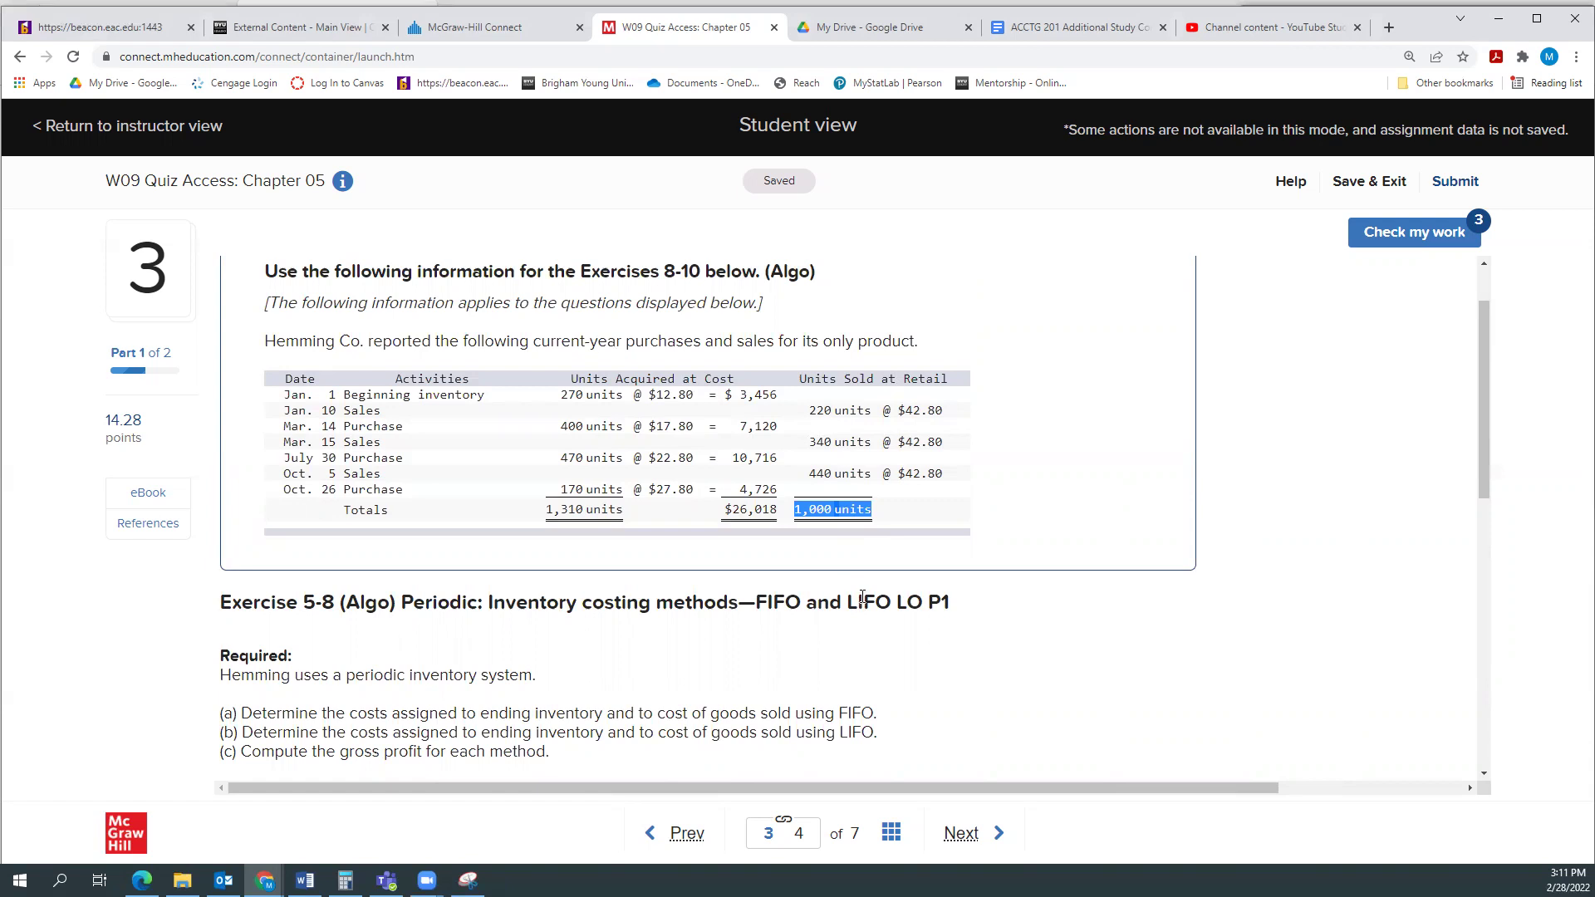
scroll(862, 596, "down", 2)
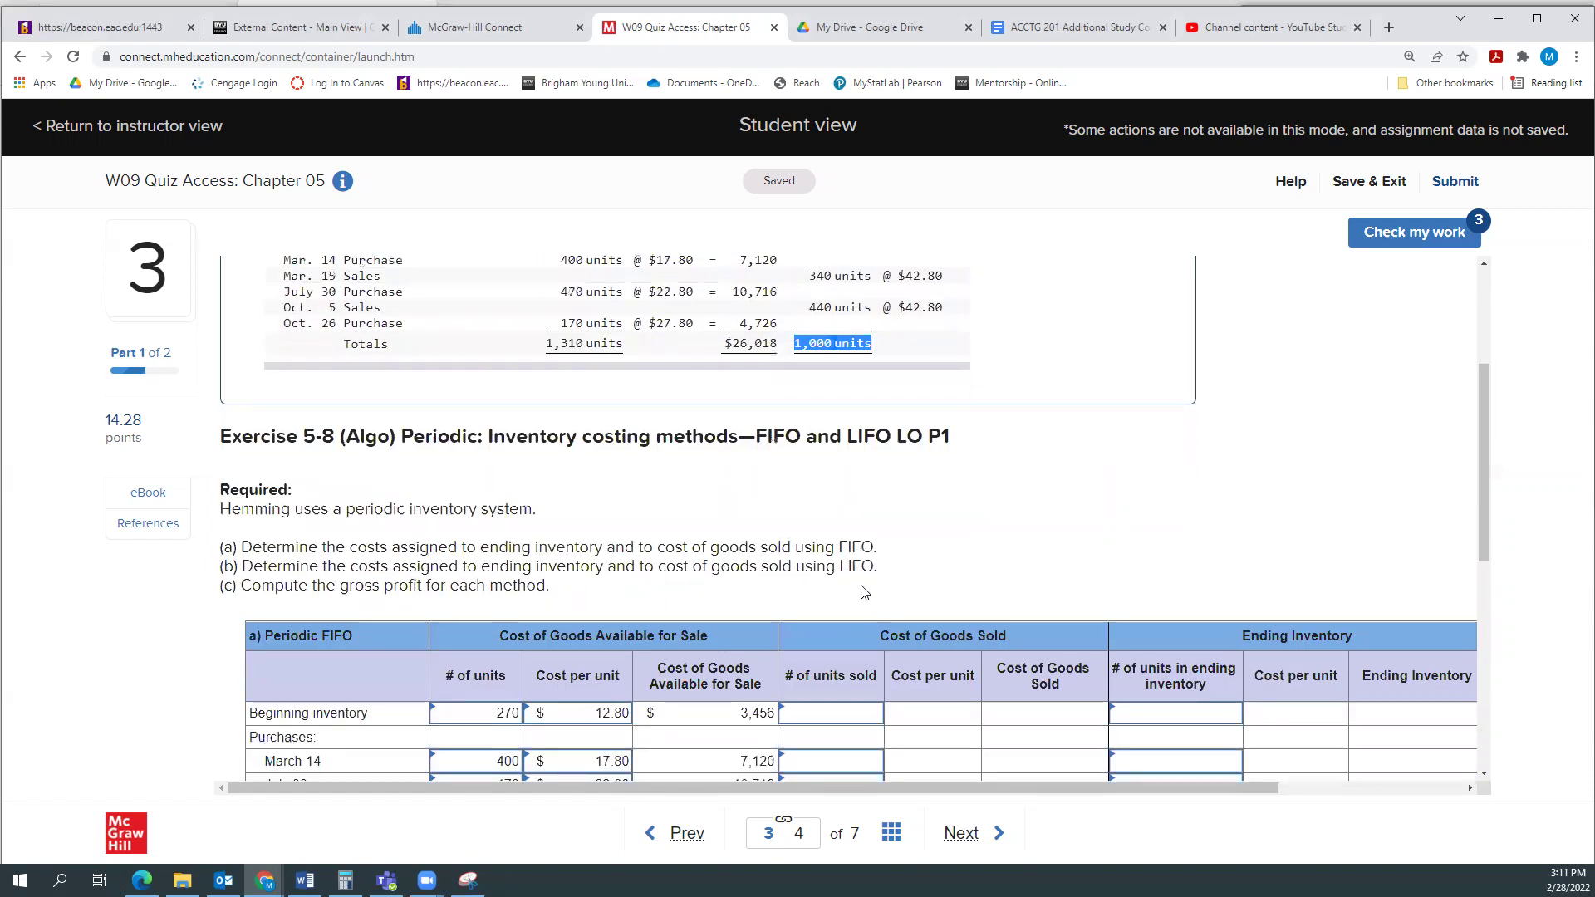
scroll(864, 592, "down", 2)
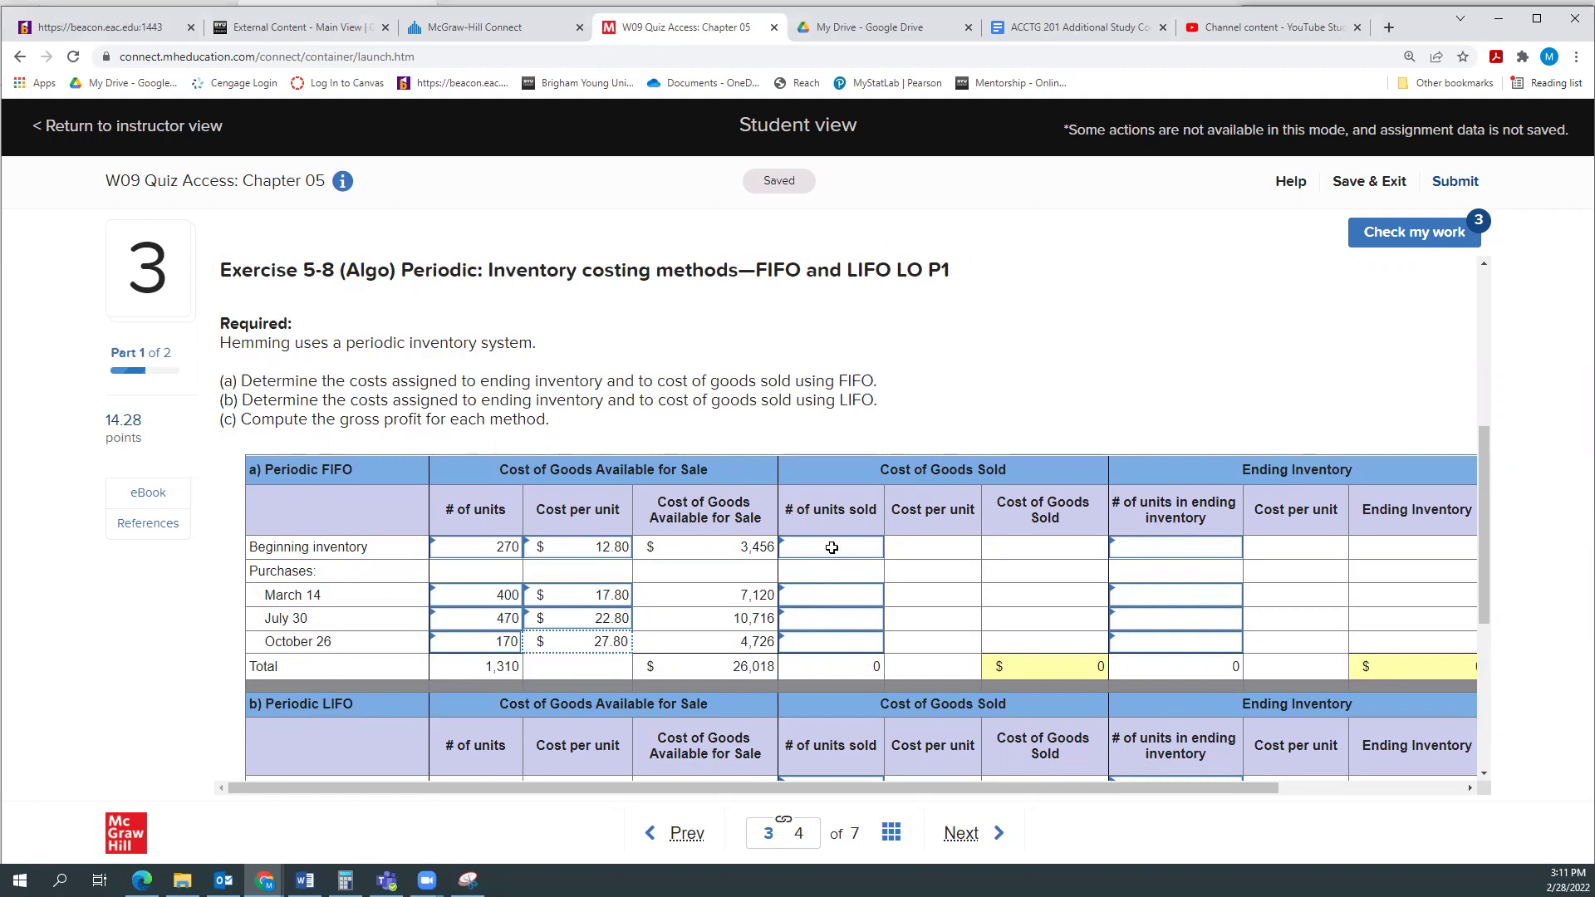
Enter the units sold in the Periodic FIFO table as 270 for beginning inventory and 400 for March 14
left_click(833, 555)
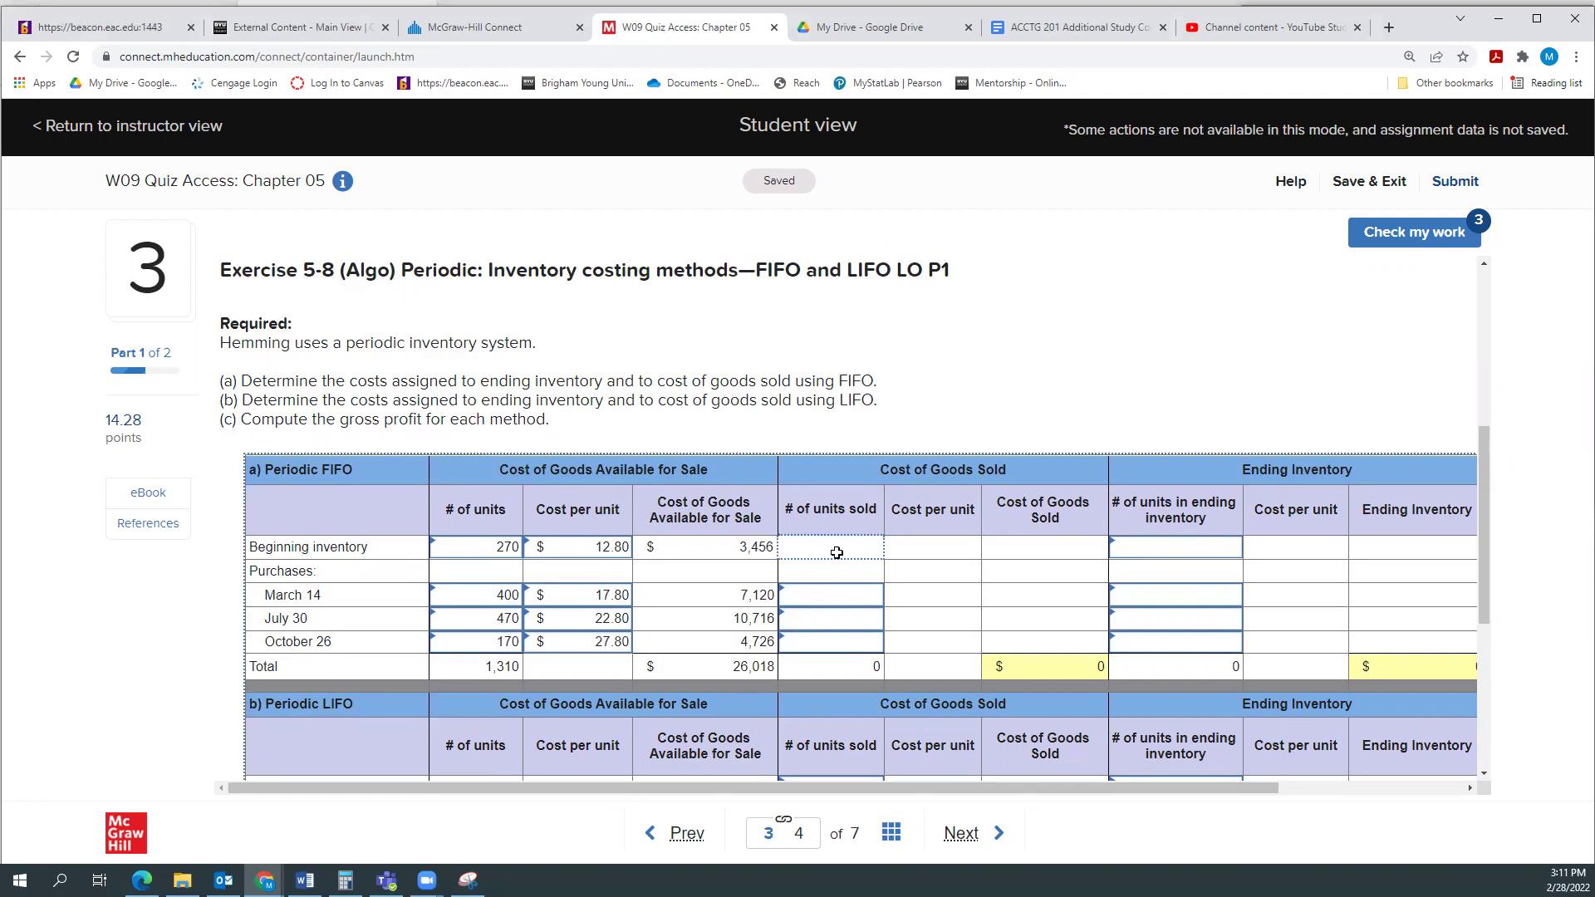
type("270")
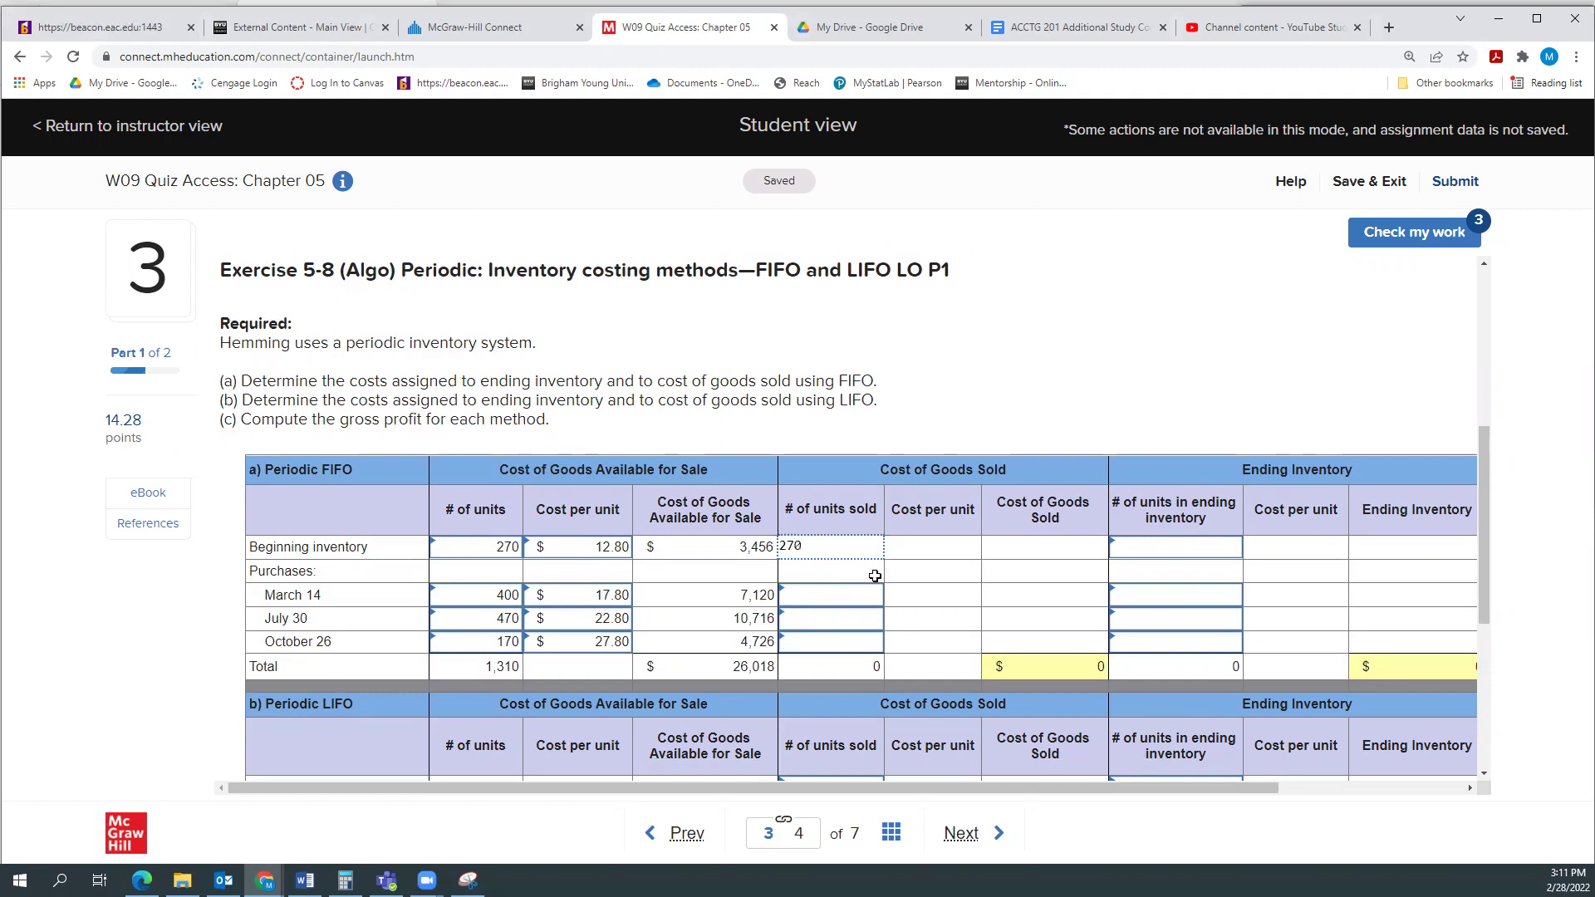
key("Return")
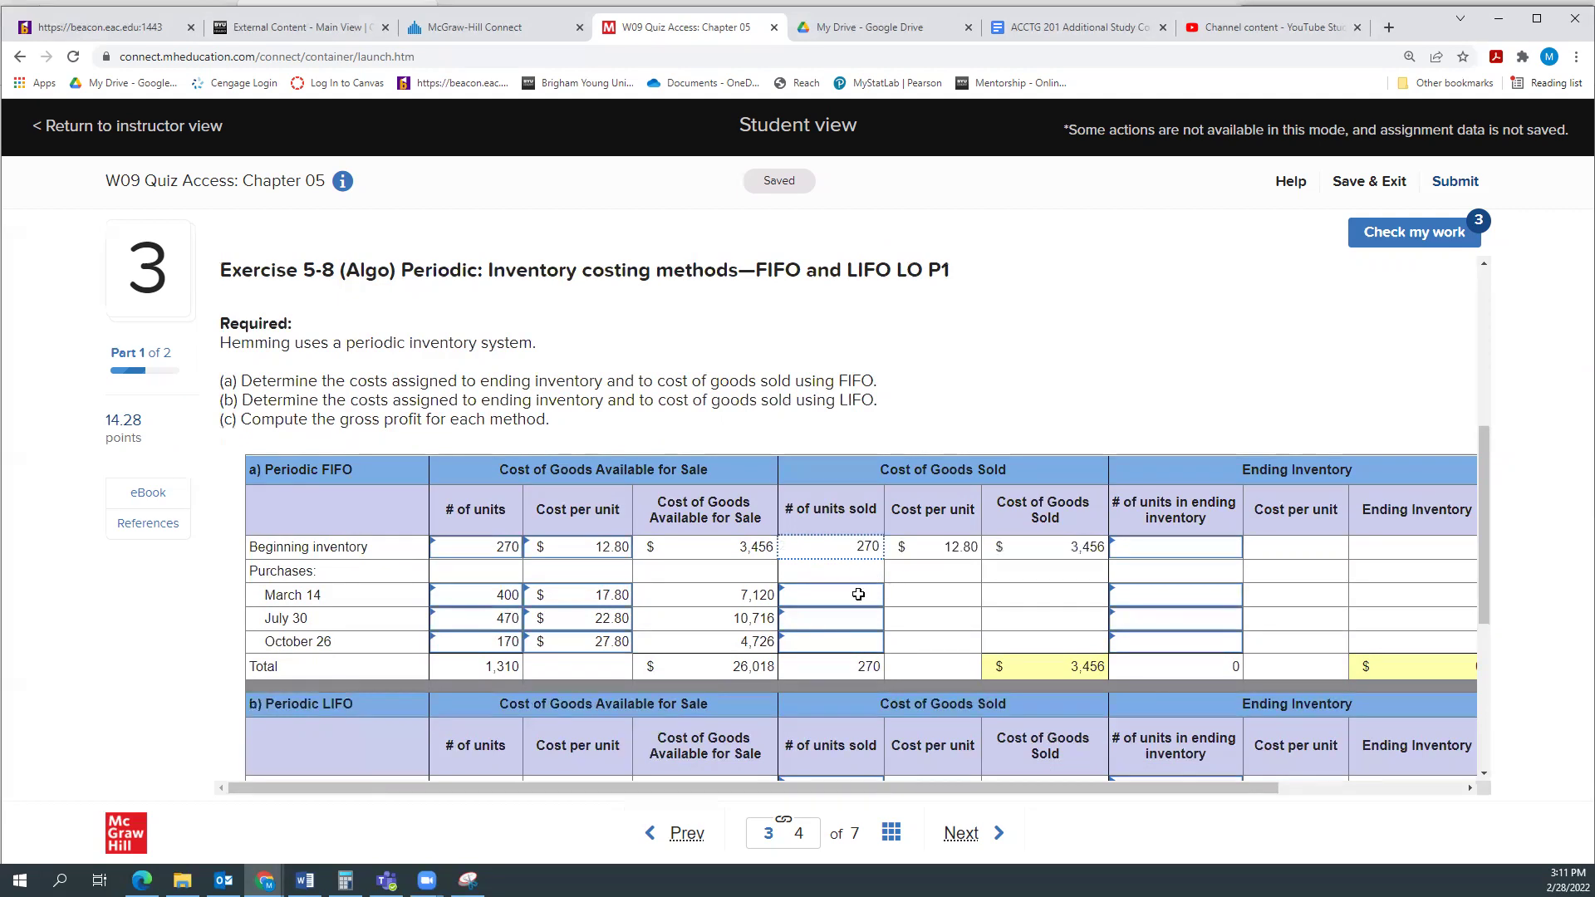
left_click(864, 596)
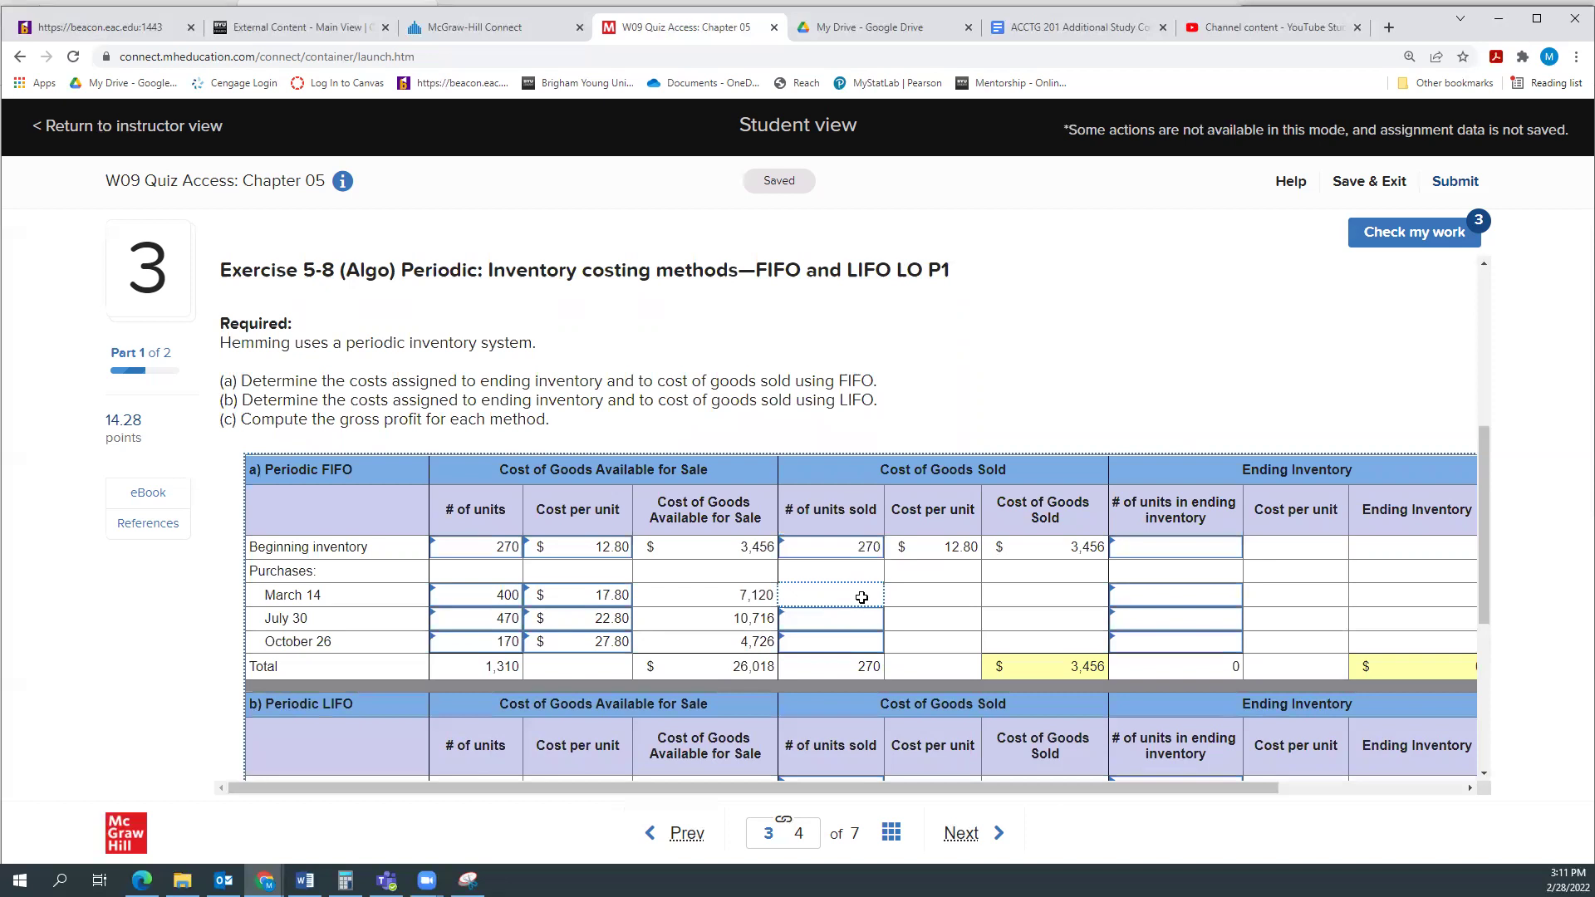
left_click(783, 595)
type("400")
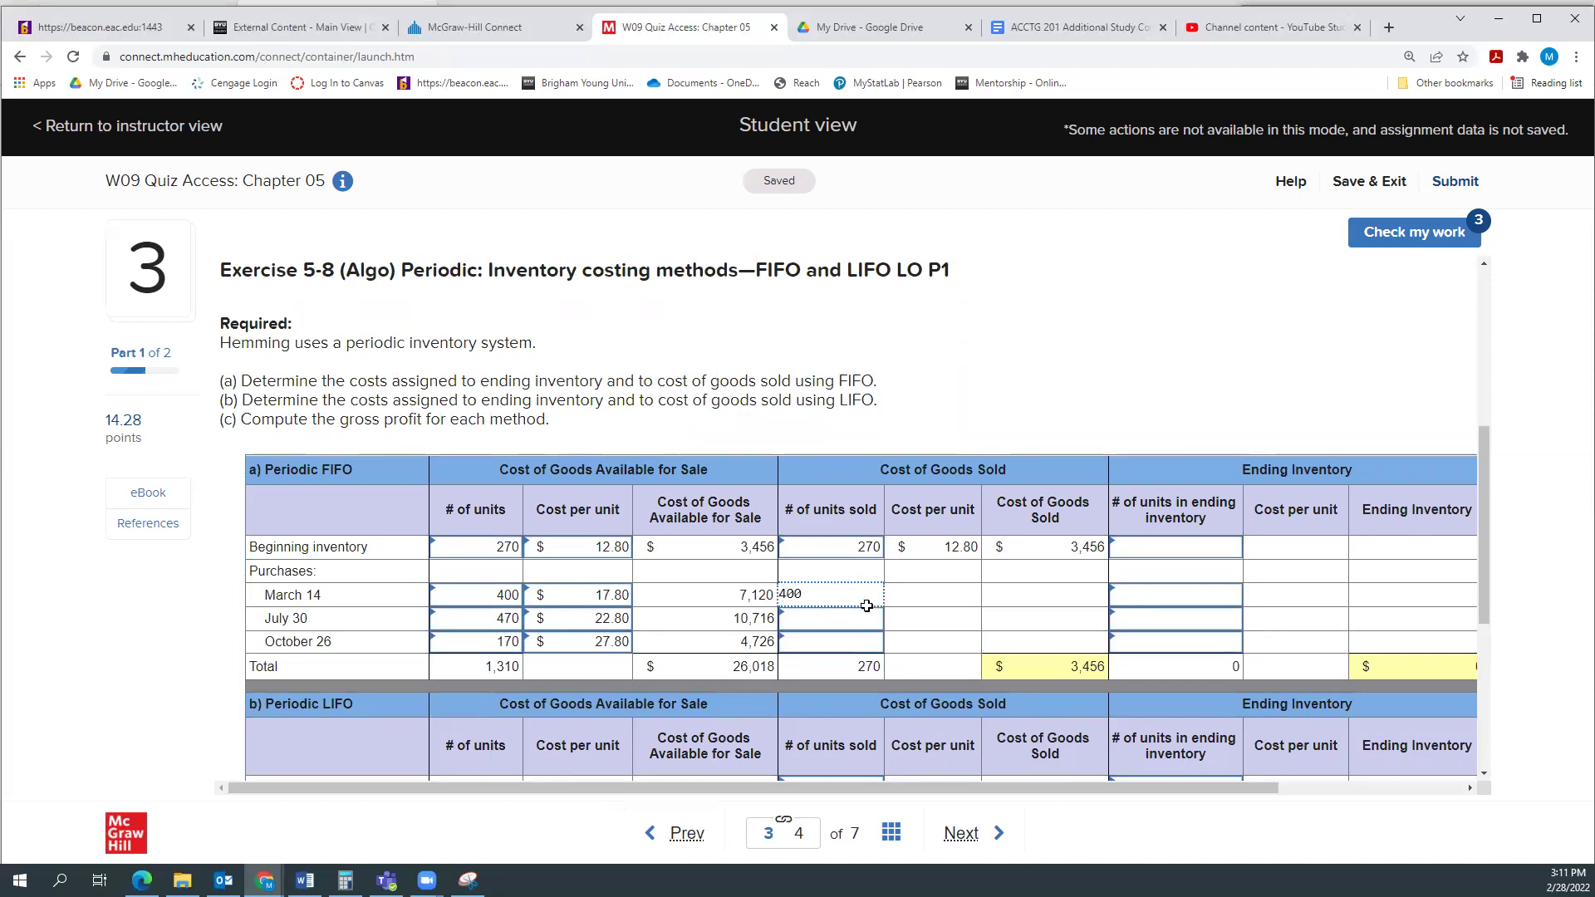
Enter 330 as the number of units sold from the July 30 purchase in the Periodic FIFO table
left_click(847, 623)
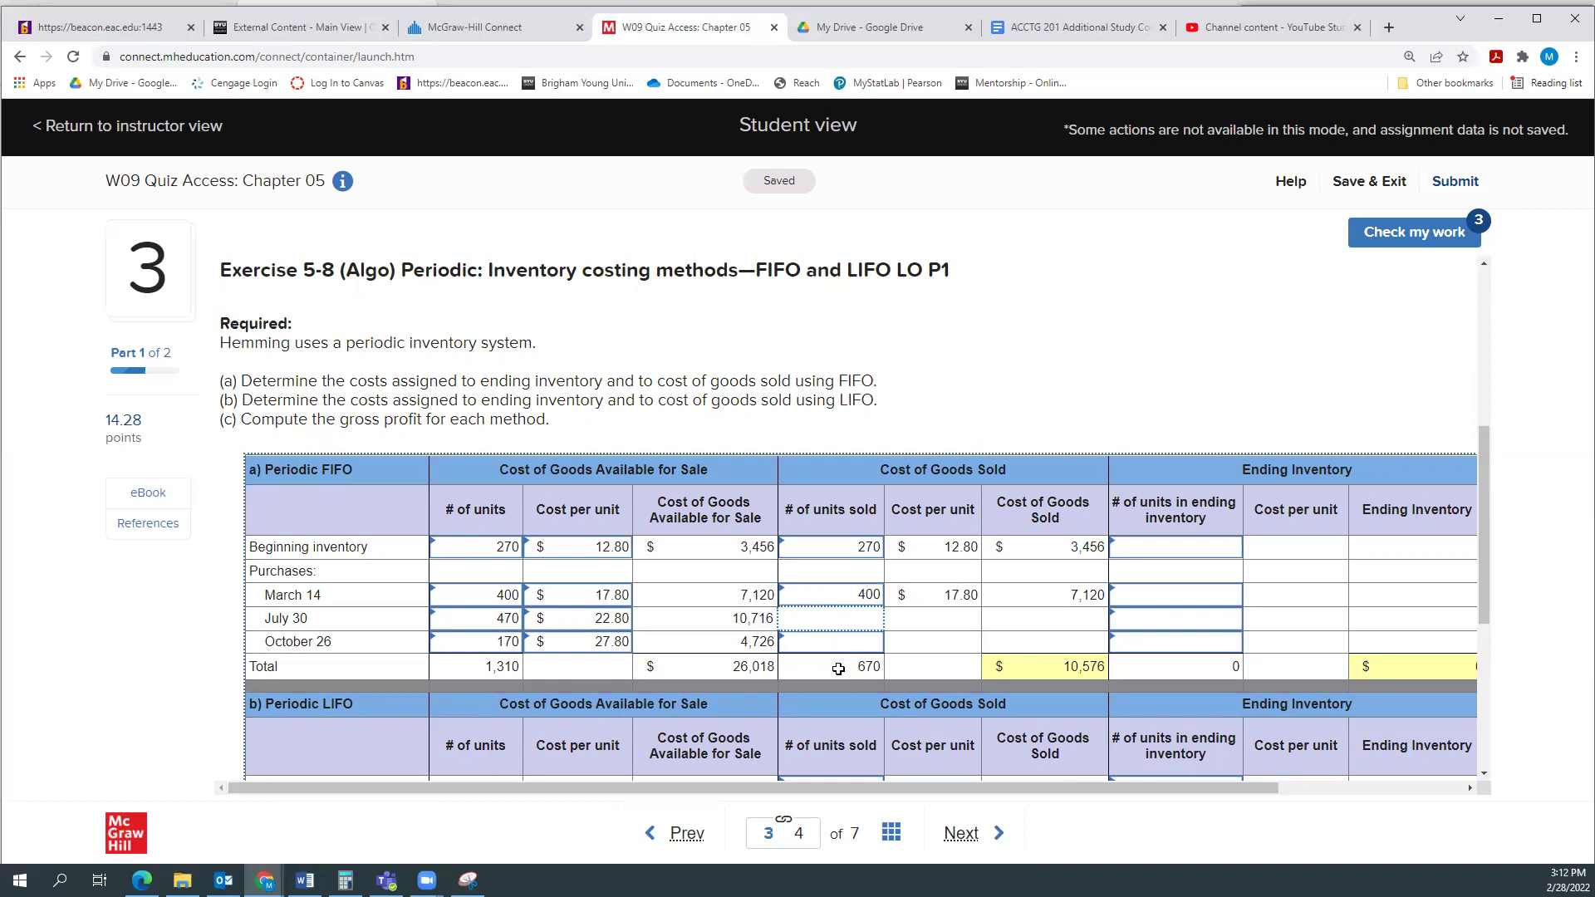
left_click(841, 618)
type("330")
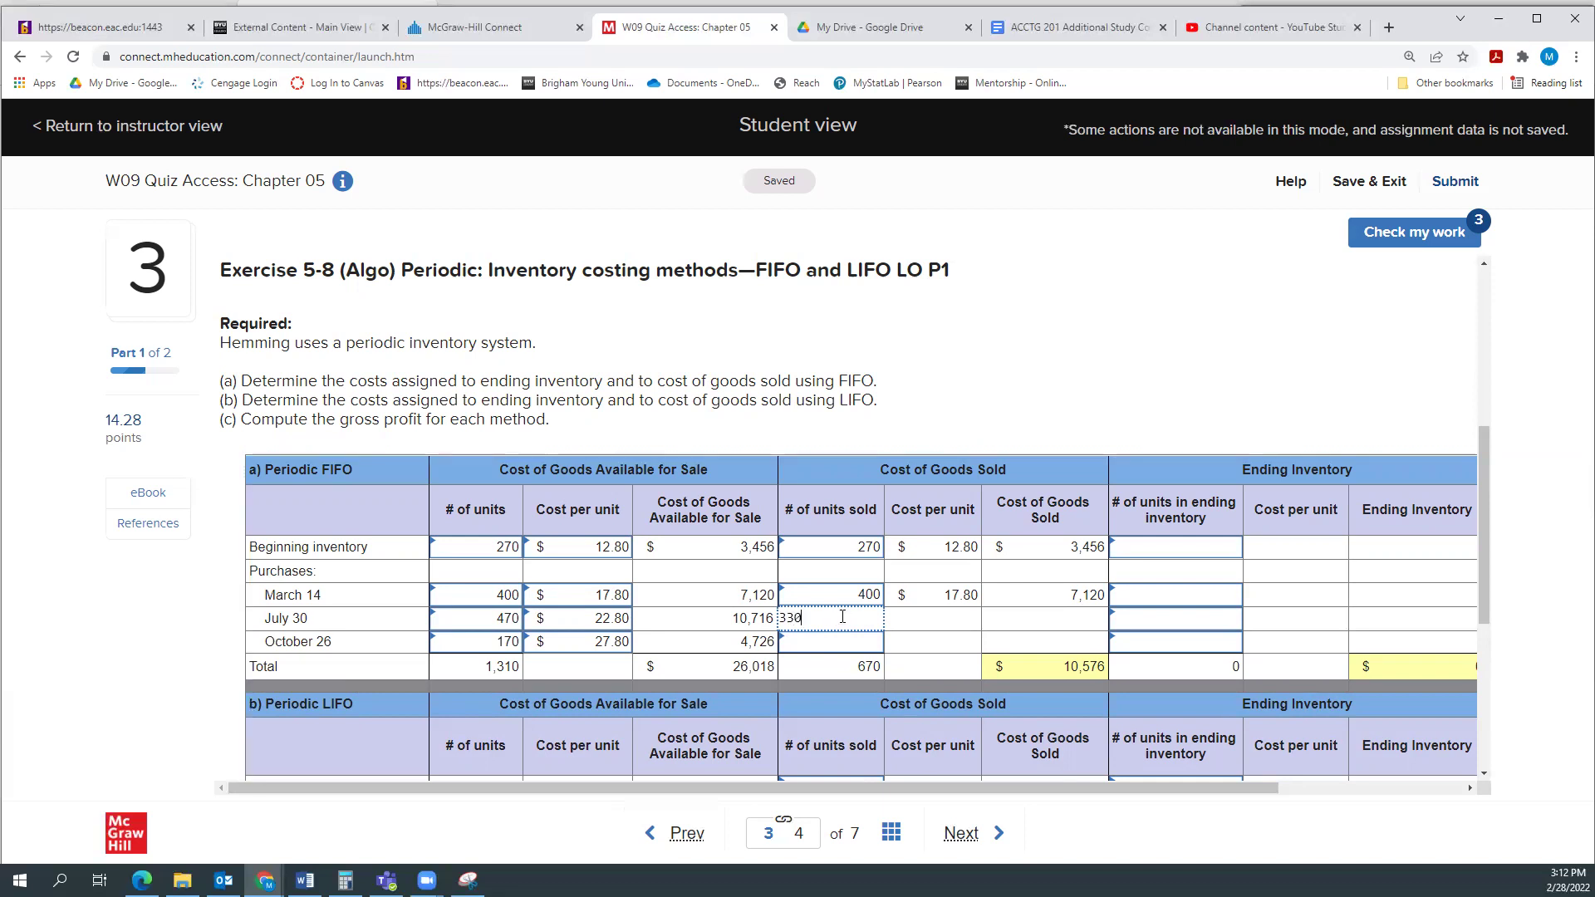
left_click(848, 644)
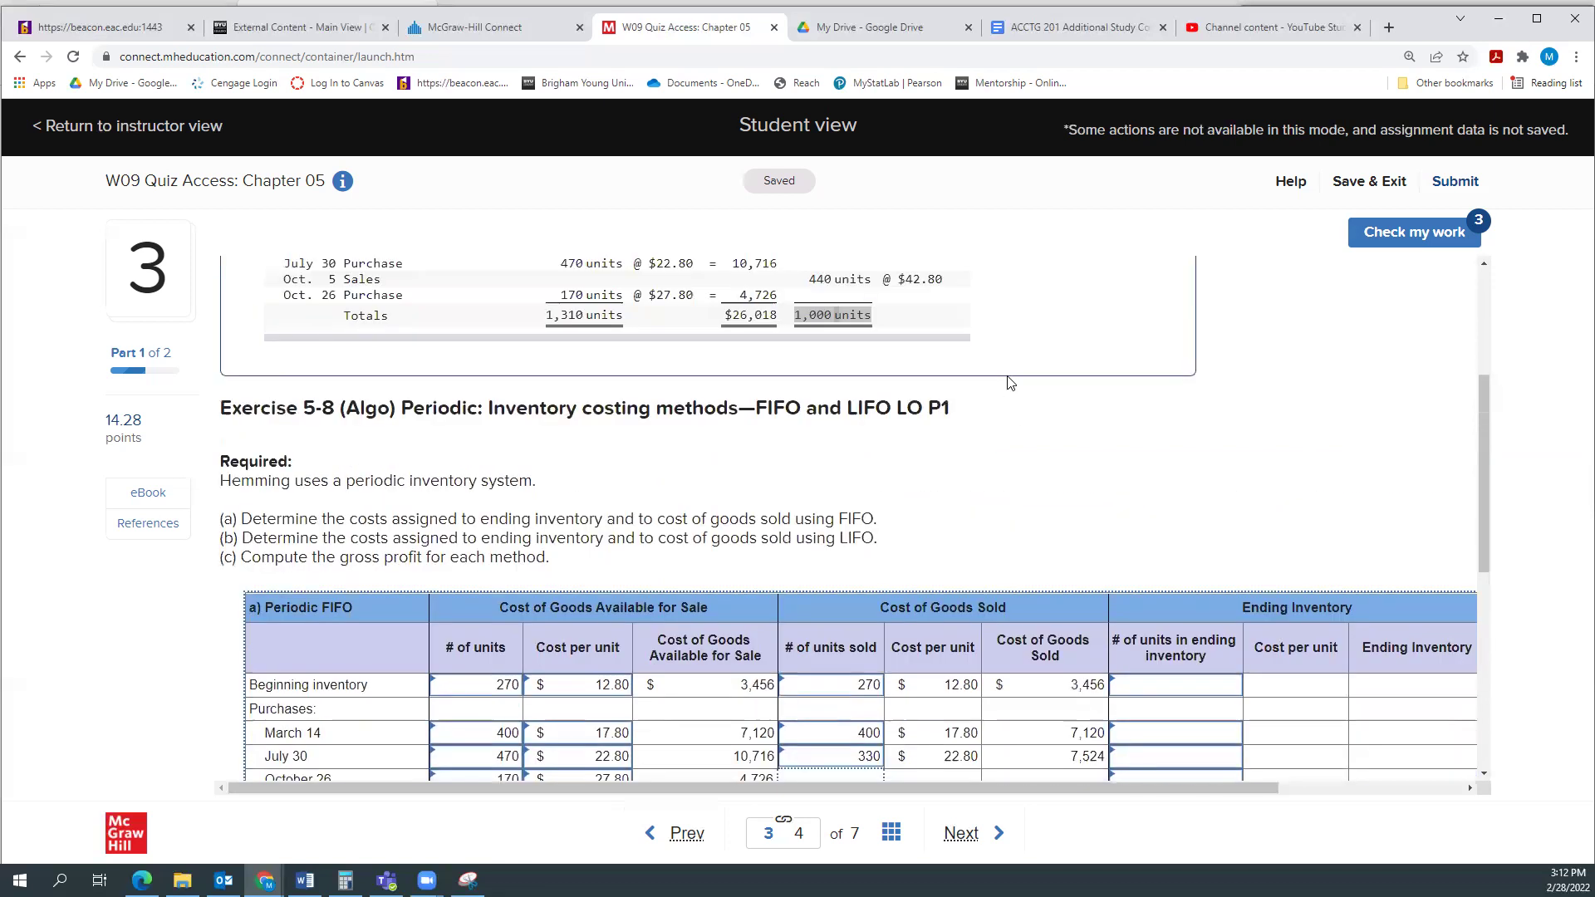
Compare the units acquired in the purchases and sales data with the units sold in the Periodic FIFO table
scroll(860, 498, "up", 4)
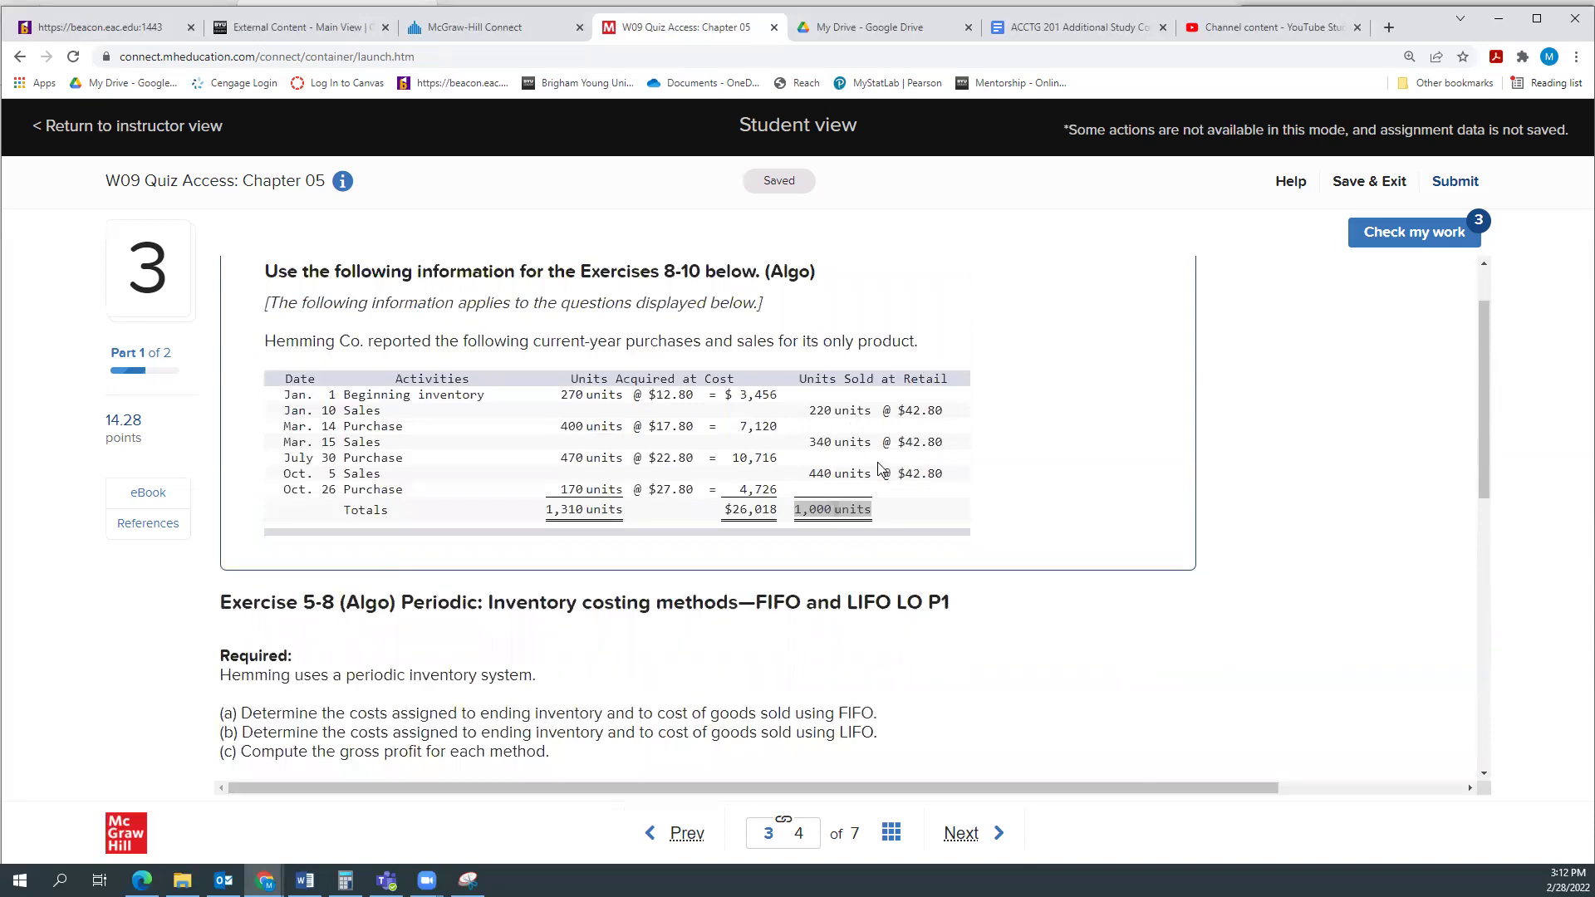
scroll(879, 465, "down", 1)
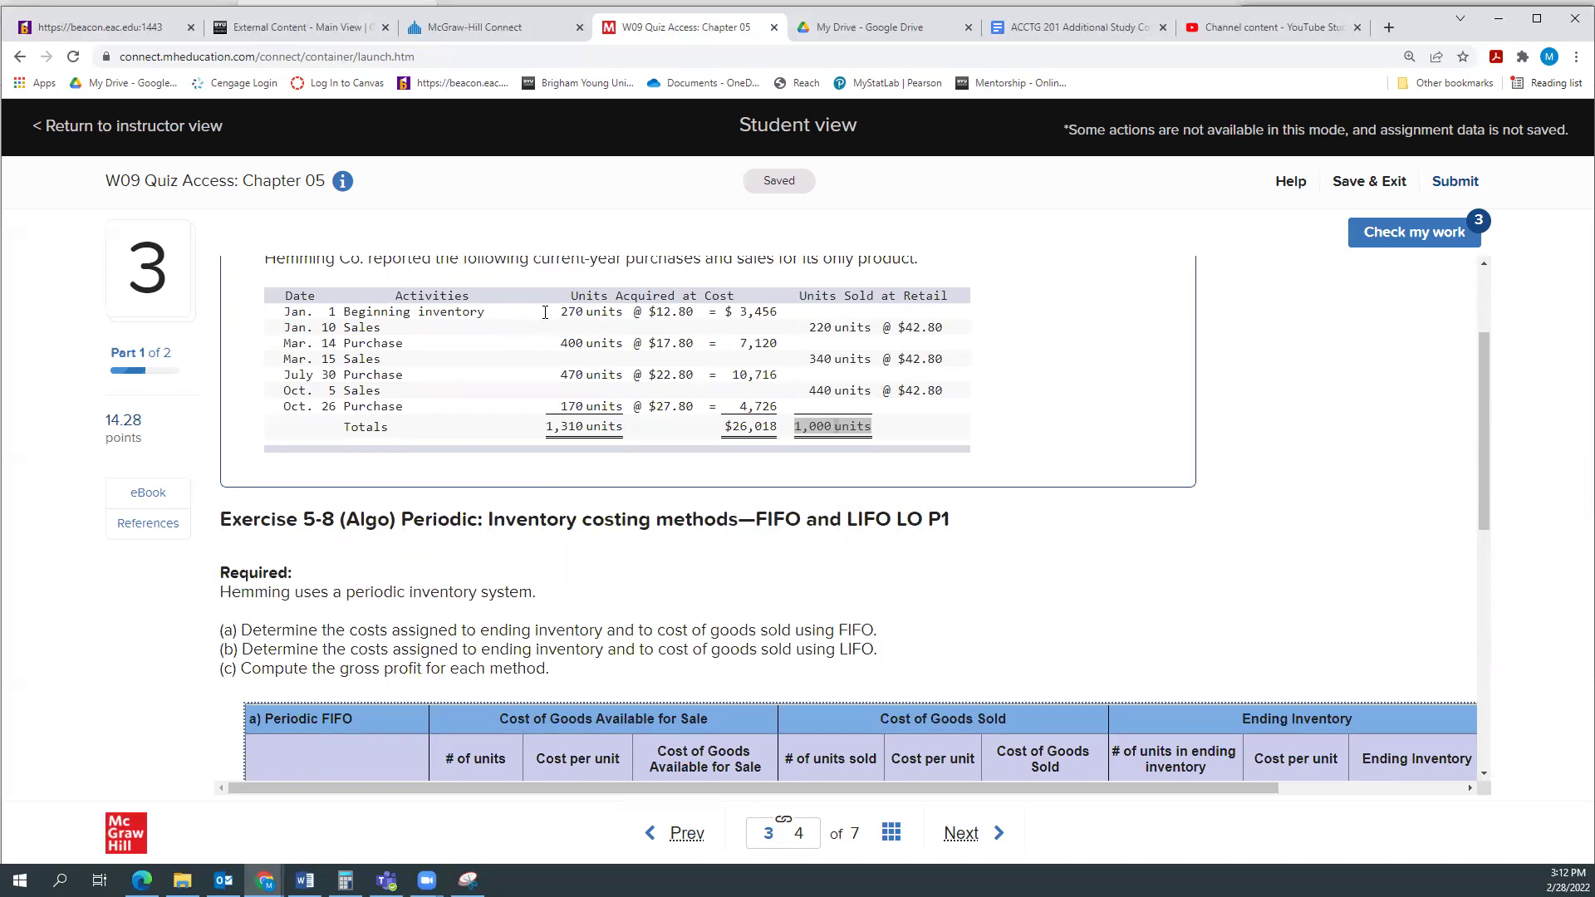
left_click_drag(560, 311, 585, 351)
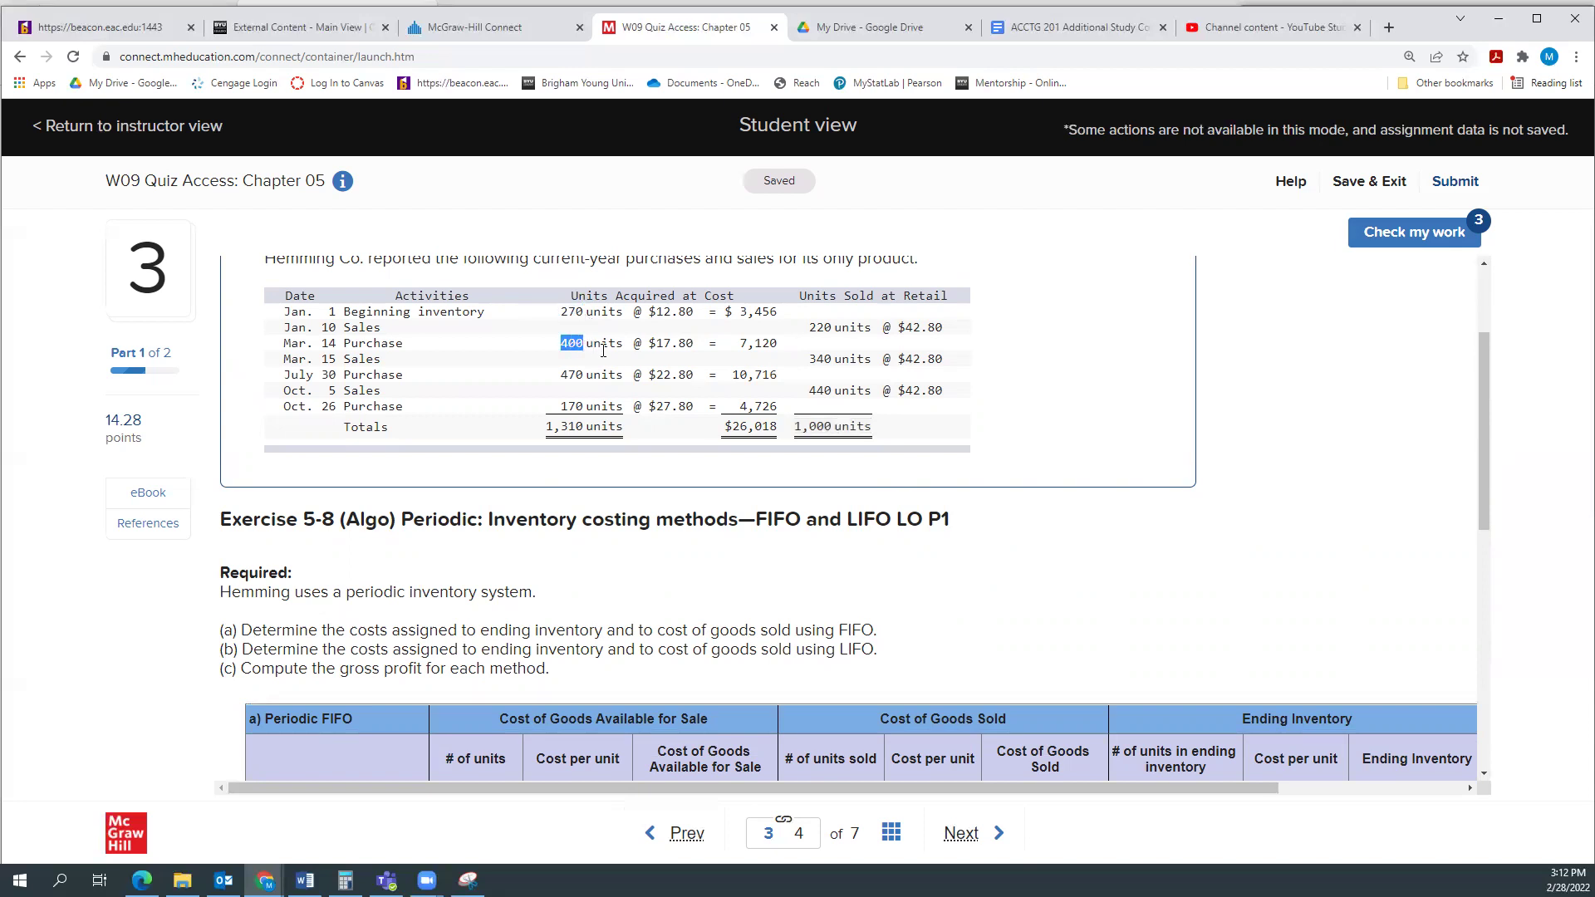
scroll(603, 349, "down", 3)
scroll(609, 353, "up", 2)
left_click_drag(560, 375, 587, 374)
scroll(598, 380, "down", 2)
scroll(609, 382, "up", 1)
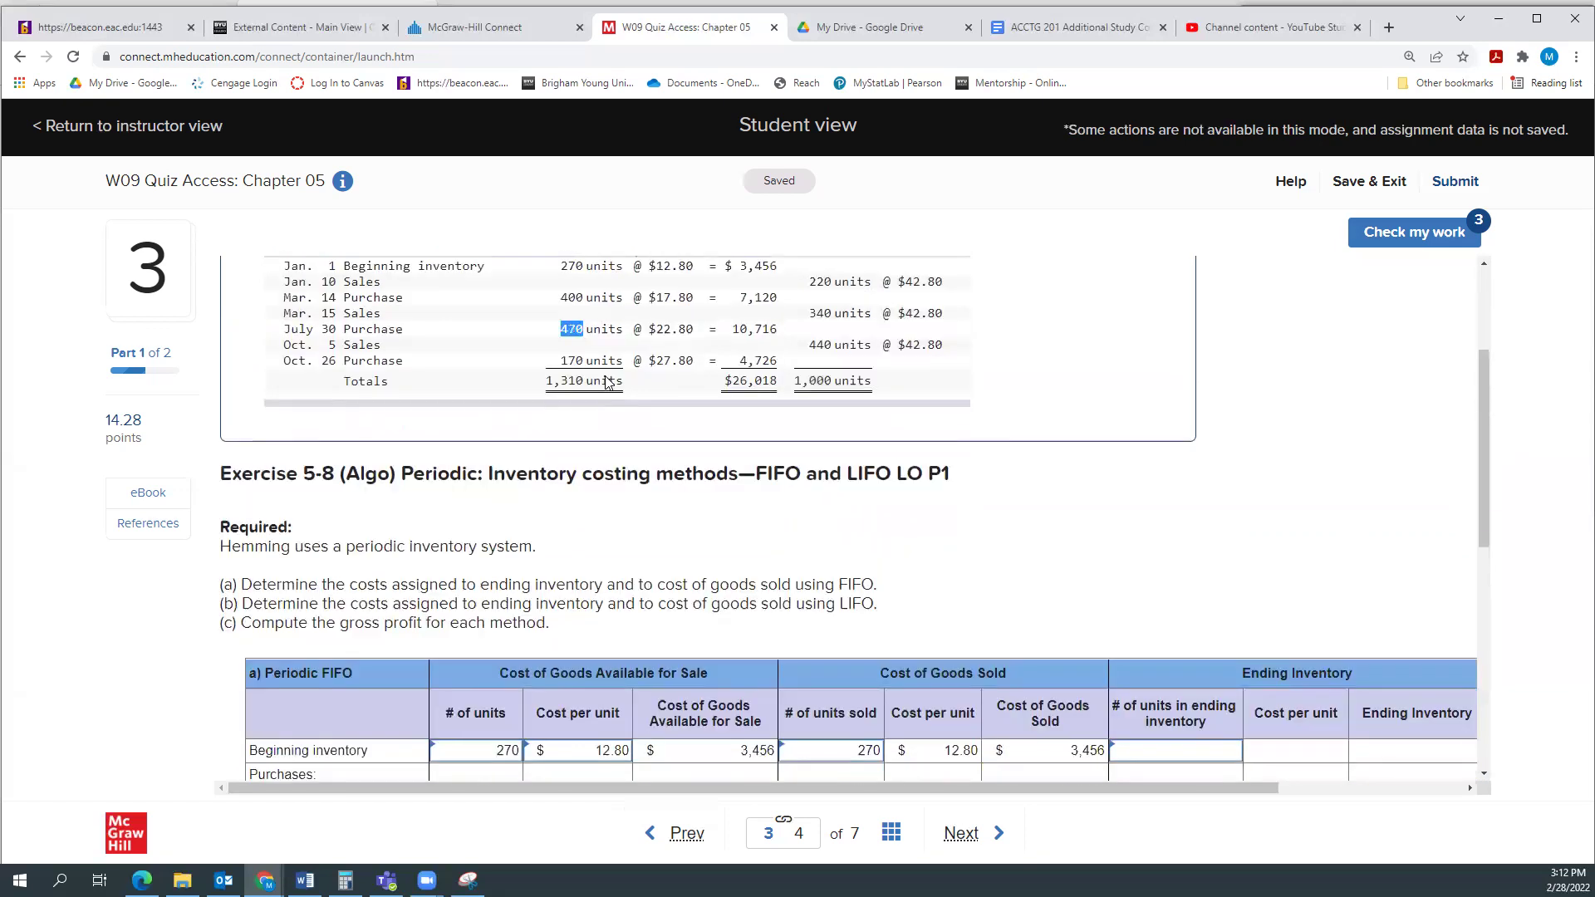
scroll(609, 382, "down", 1)
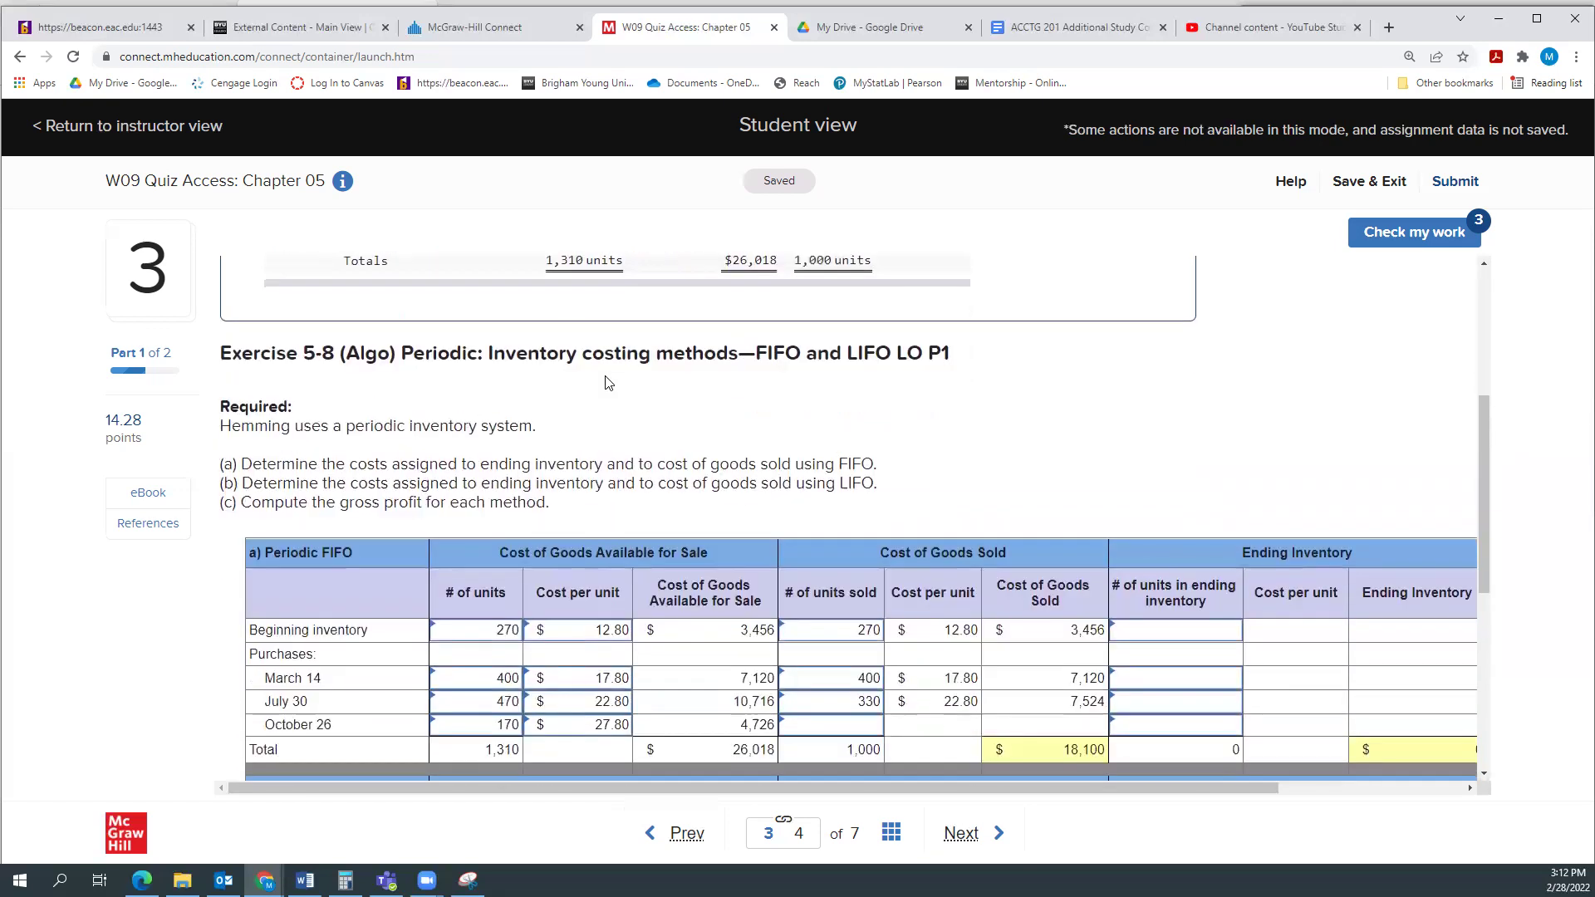
scroll(609, 382, "up", 2)
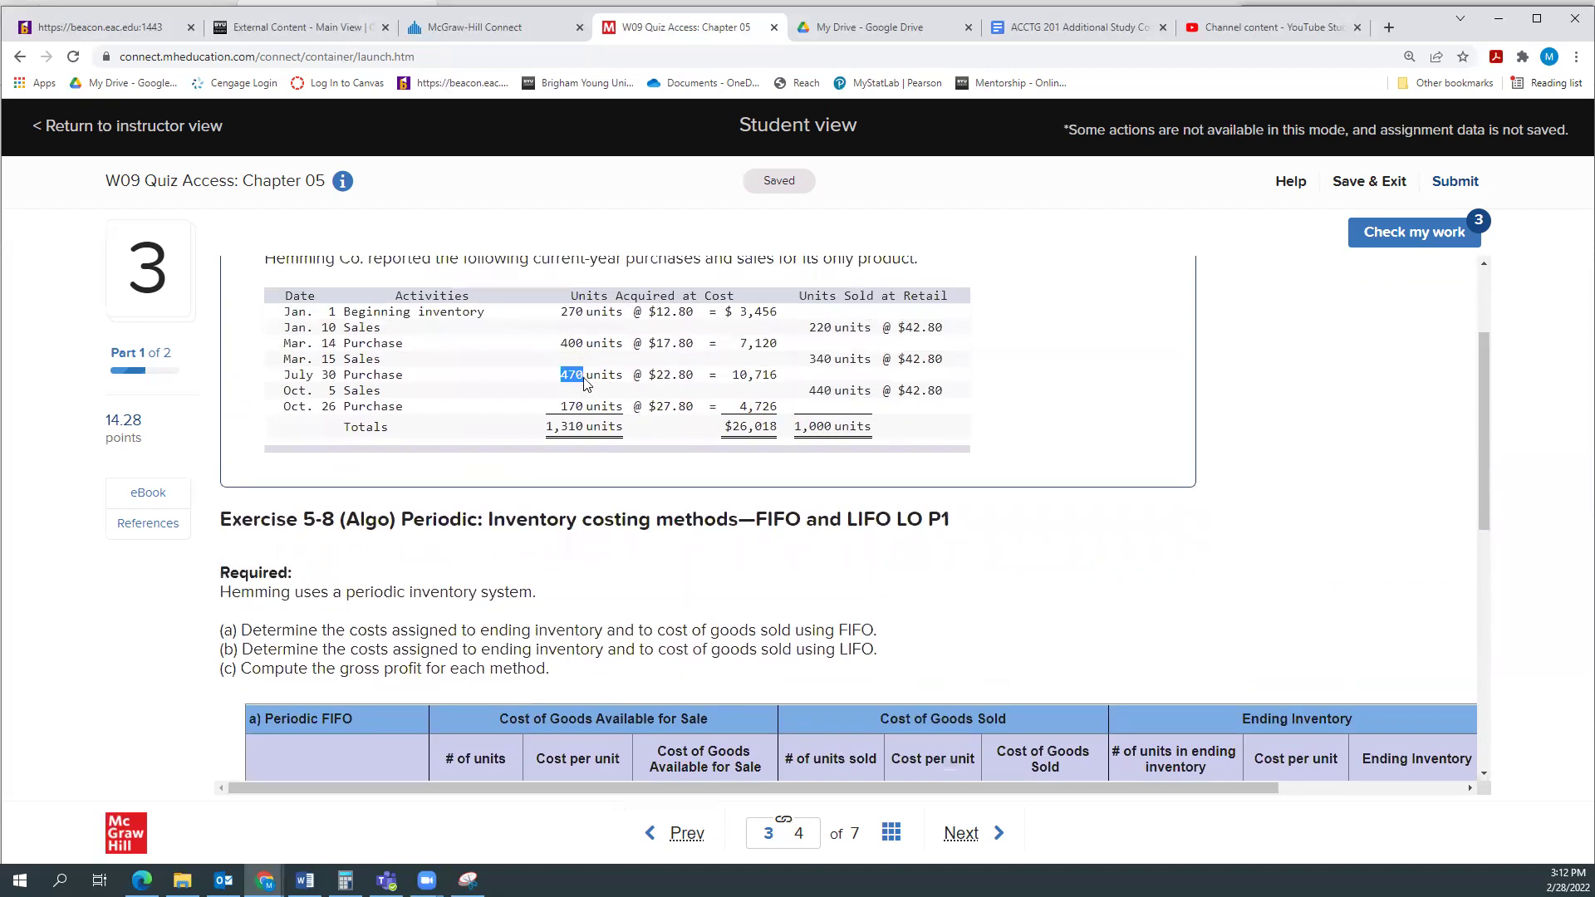
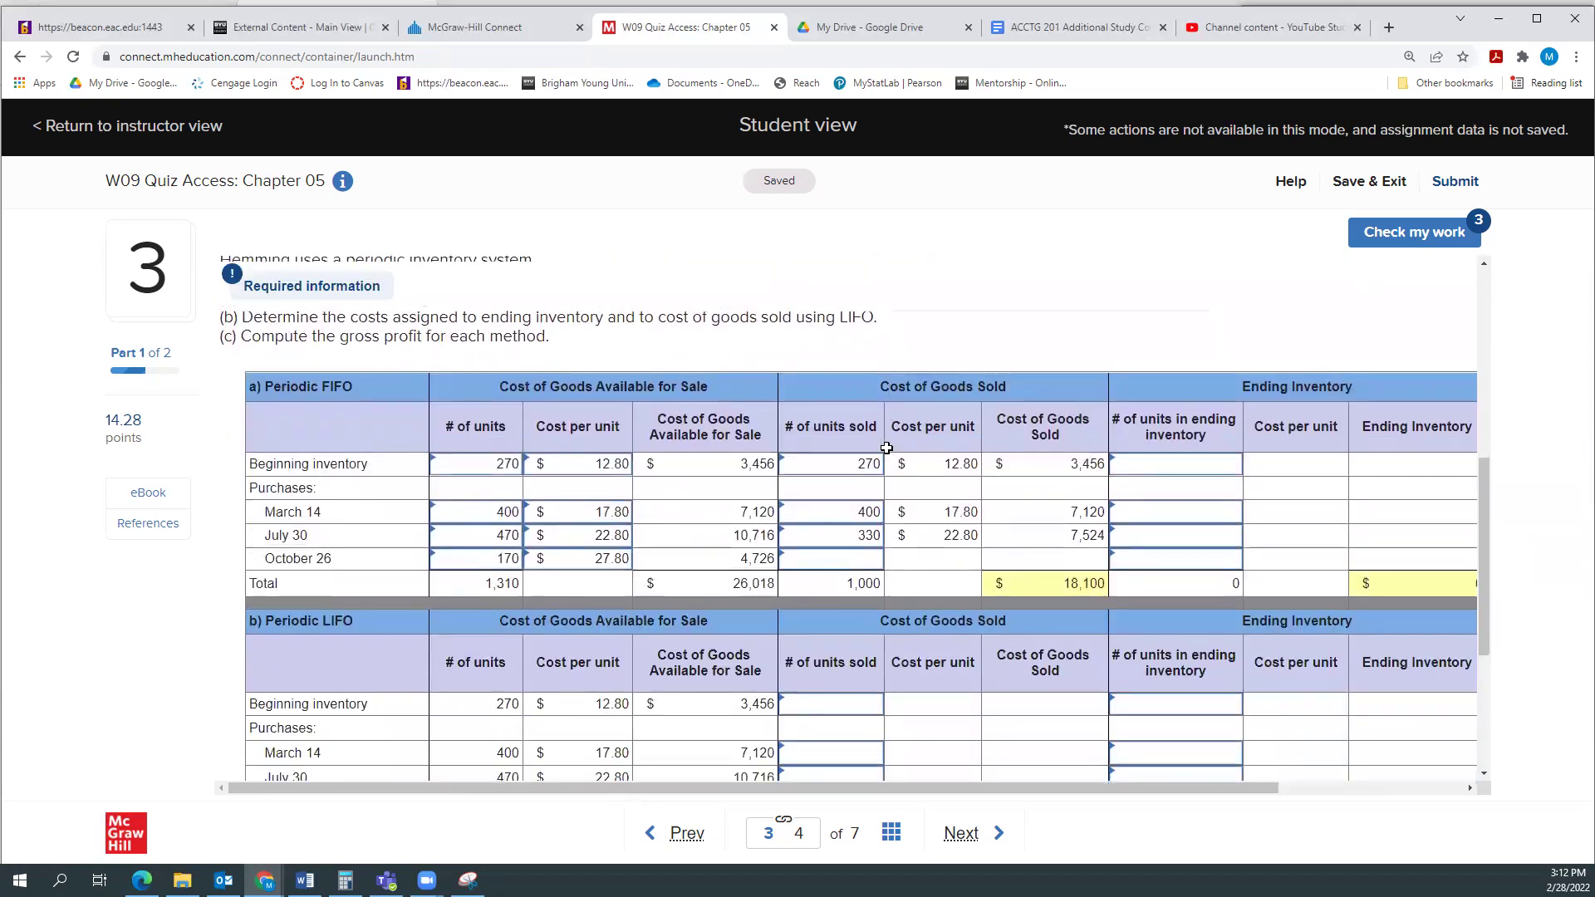
Enter 0 as the number of units sold from the October 26 purchase in the Periodic FIFO table
left_click(1183, 467)
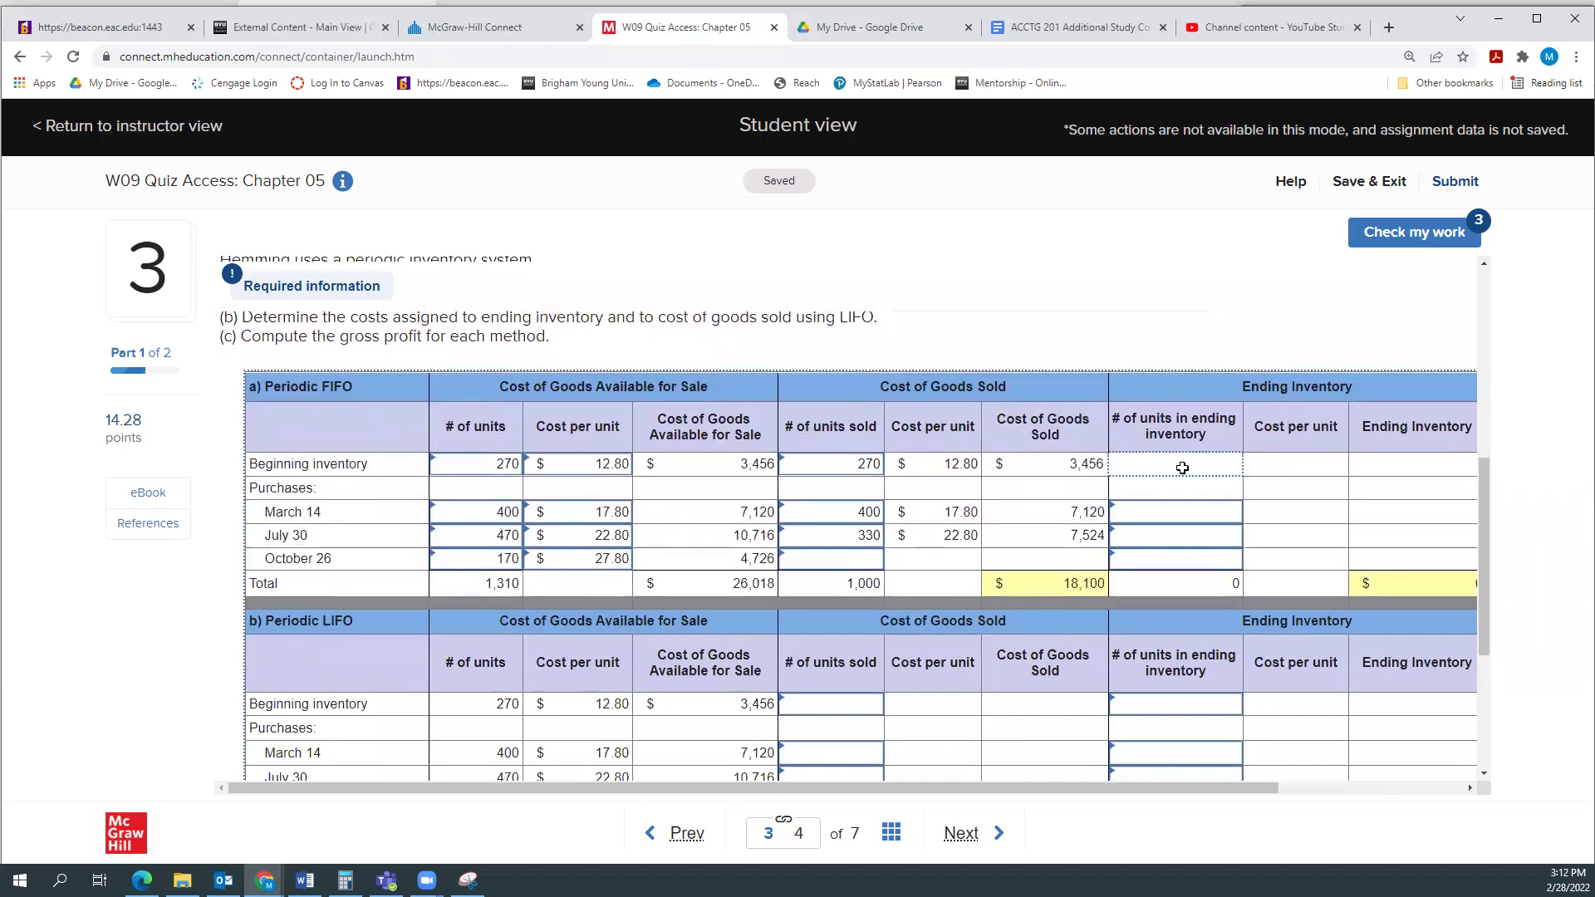
scroll(1167, 477, "up", 1)
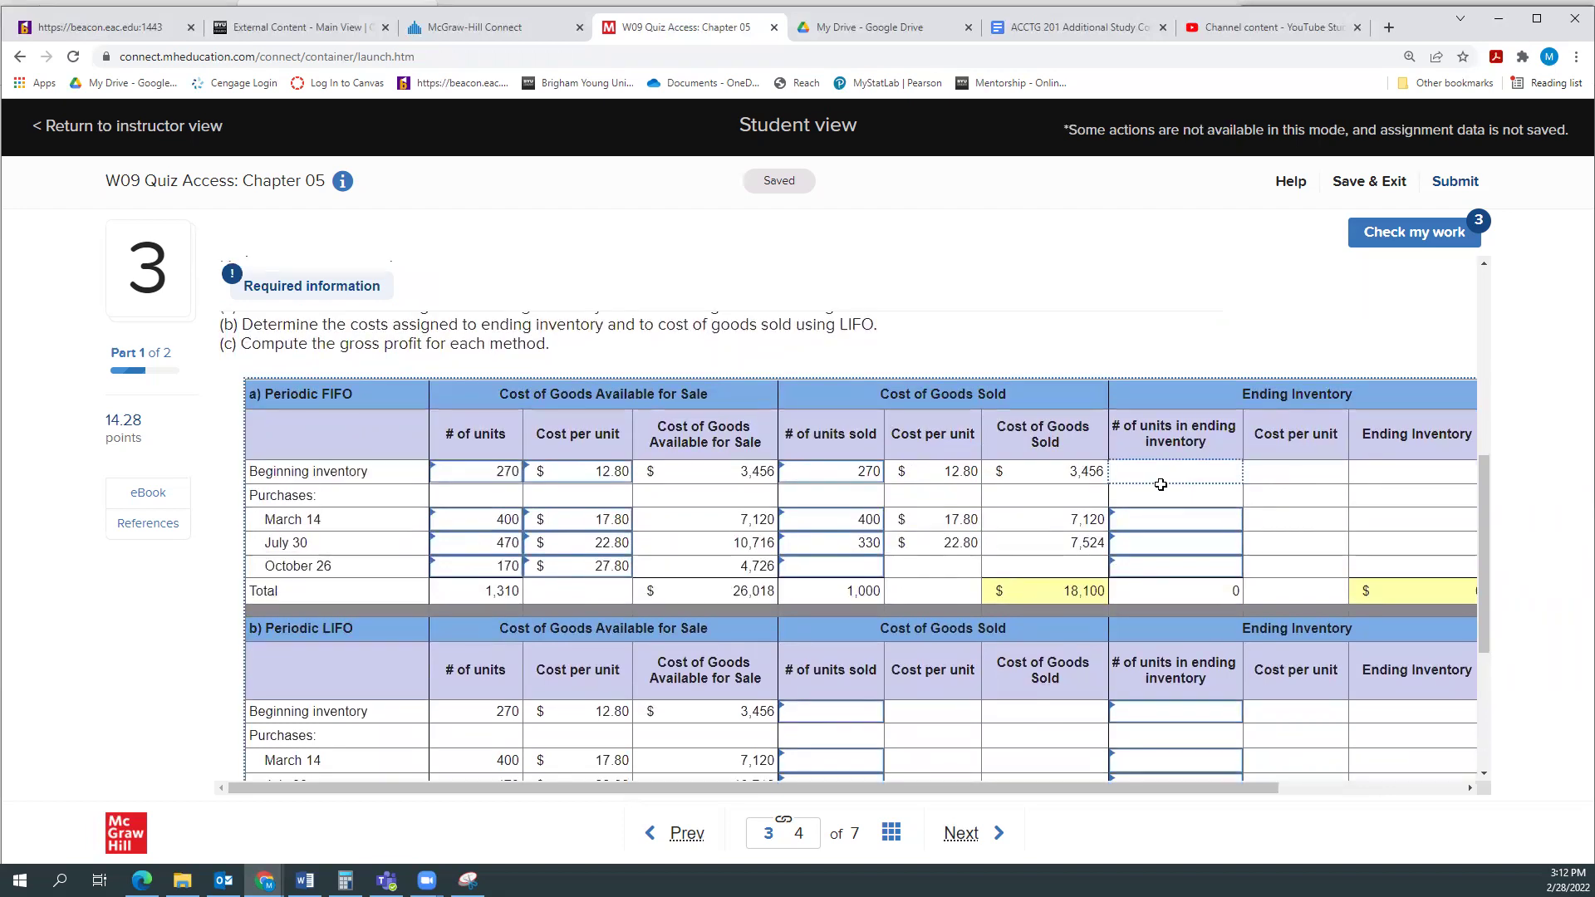
scroll(1160, 485, "up", 3)
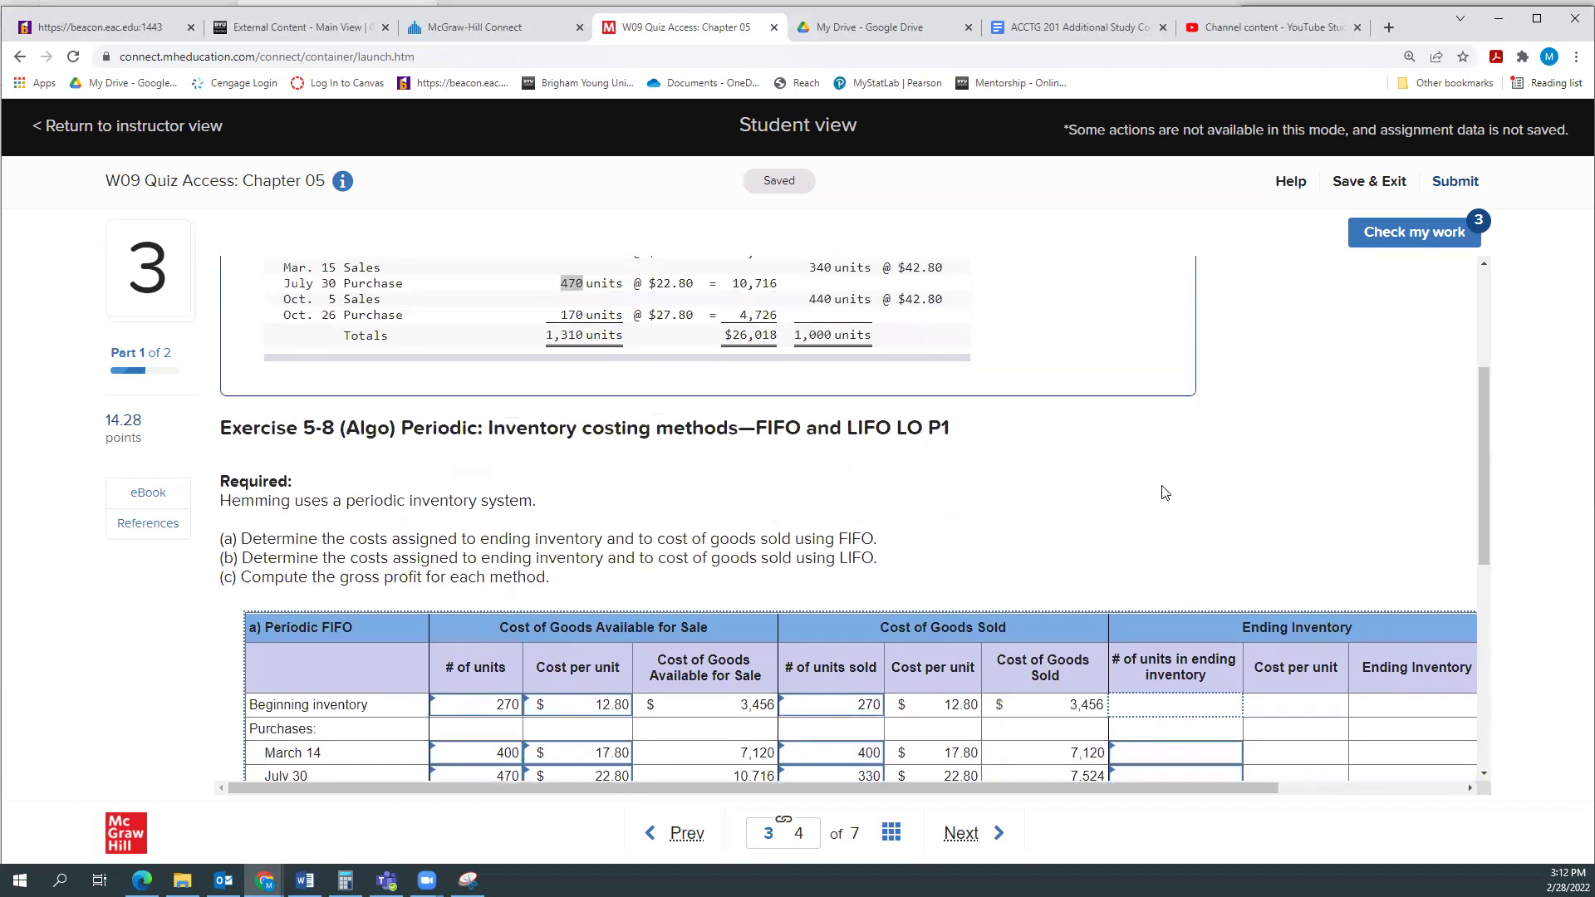
scroll(1166, 492, "down", 2)
left_click(856, 643)
type("0")
left_click(954, 646)
Enter 0 units in ending inventory for both beginning inventory and March 14 in the Periodic FIFO table
left_click(1159, 551)
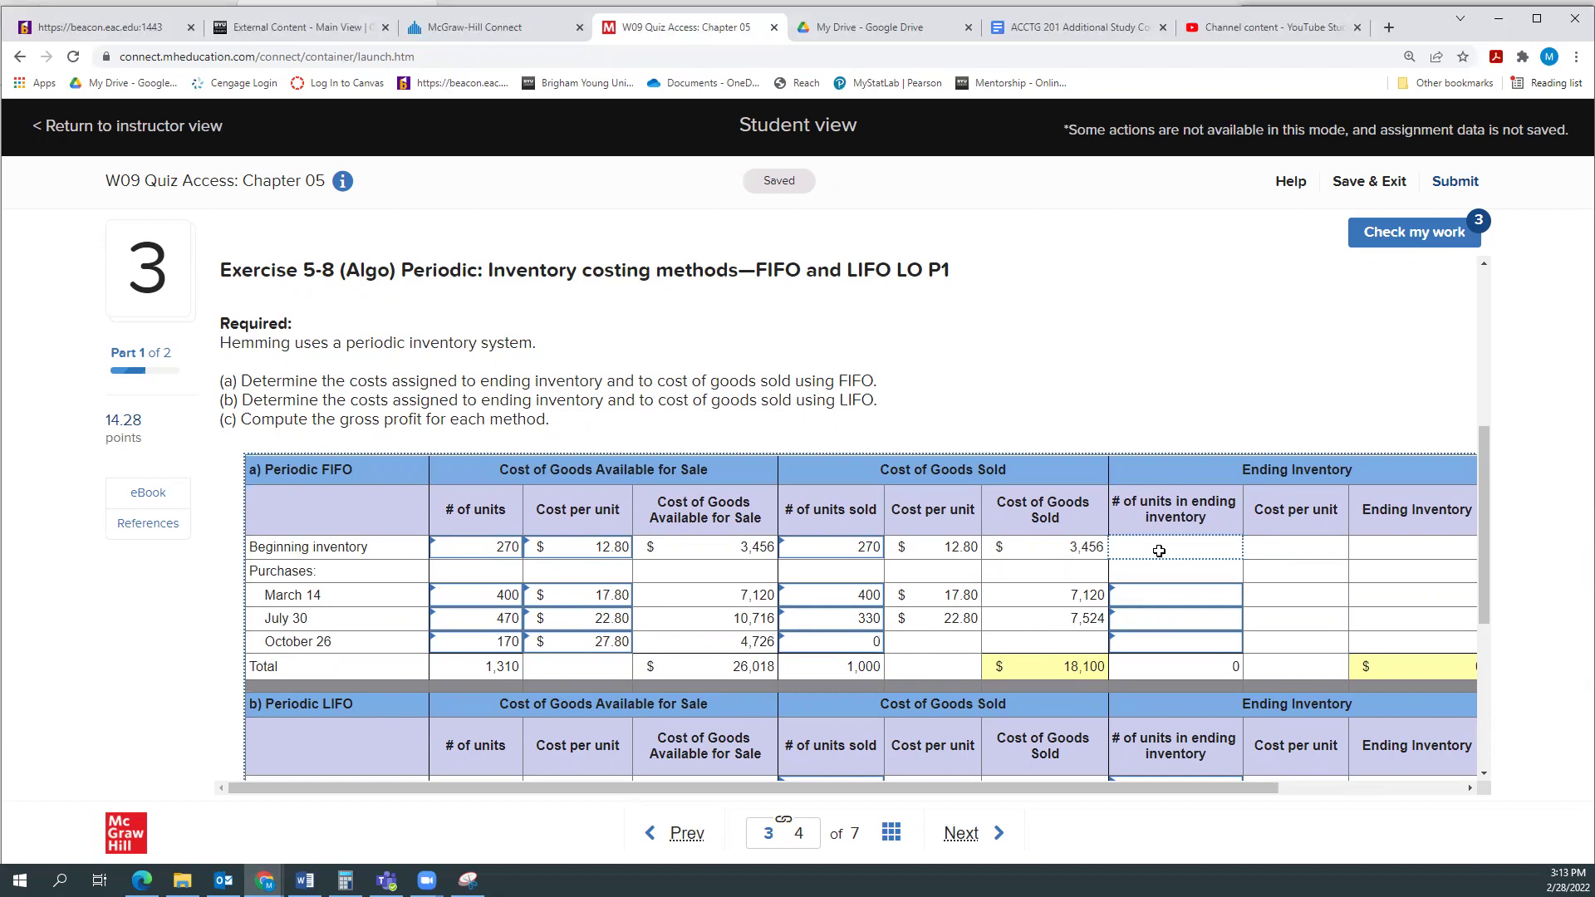
type("0")
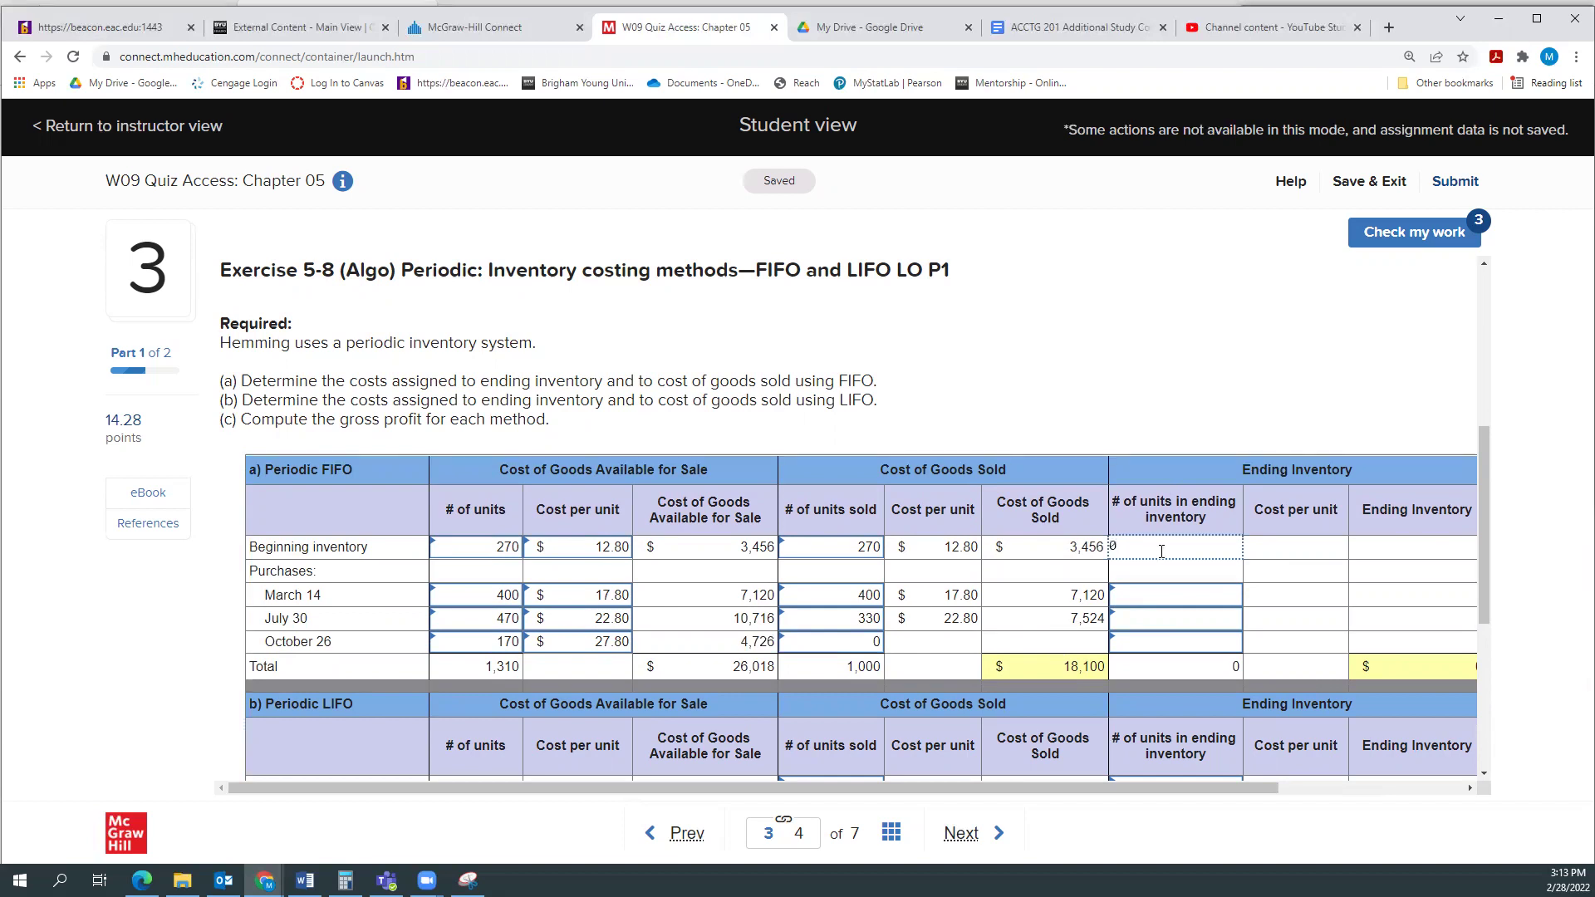
key("Tab")
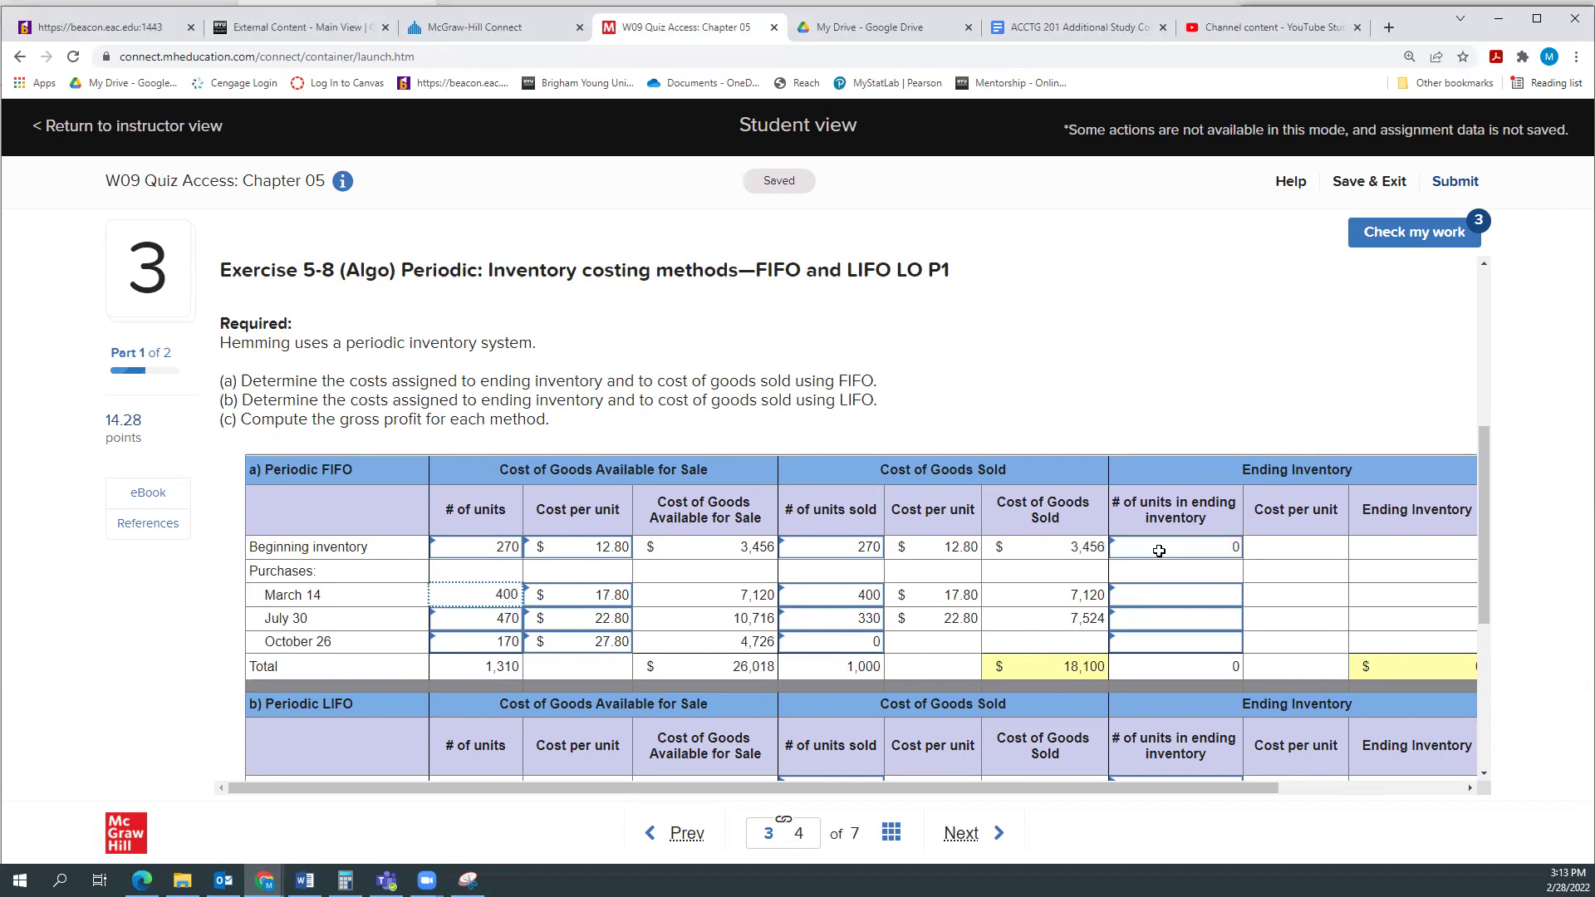
left_click(1163, 593)
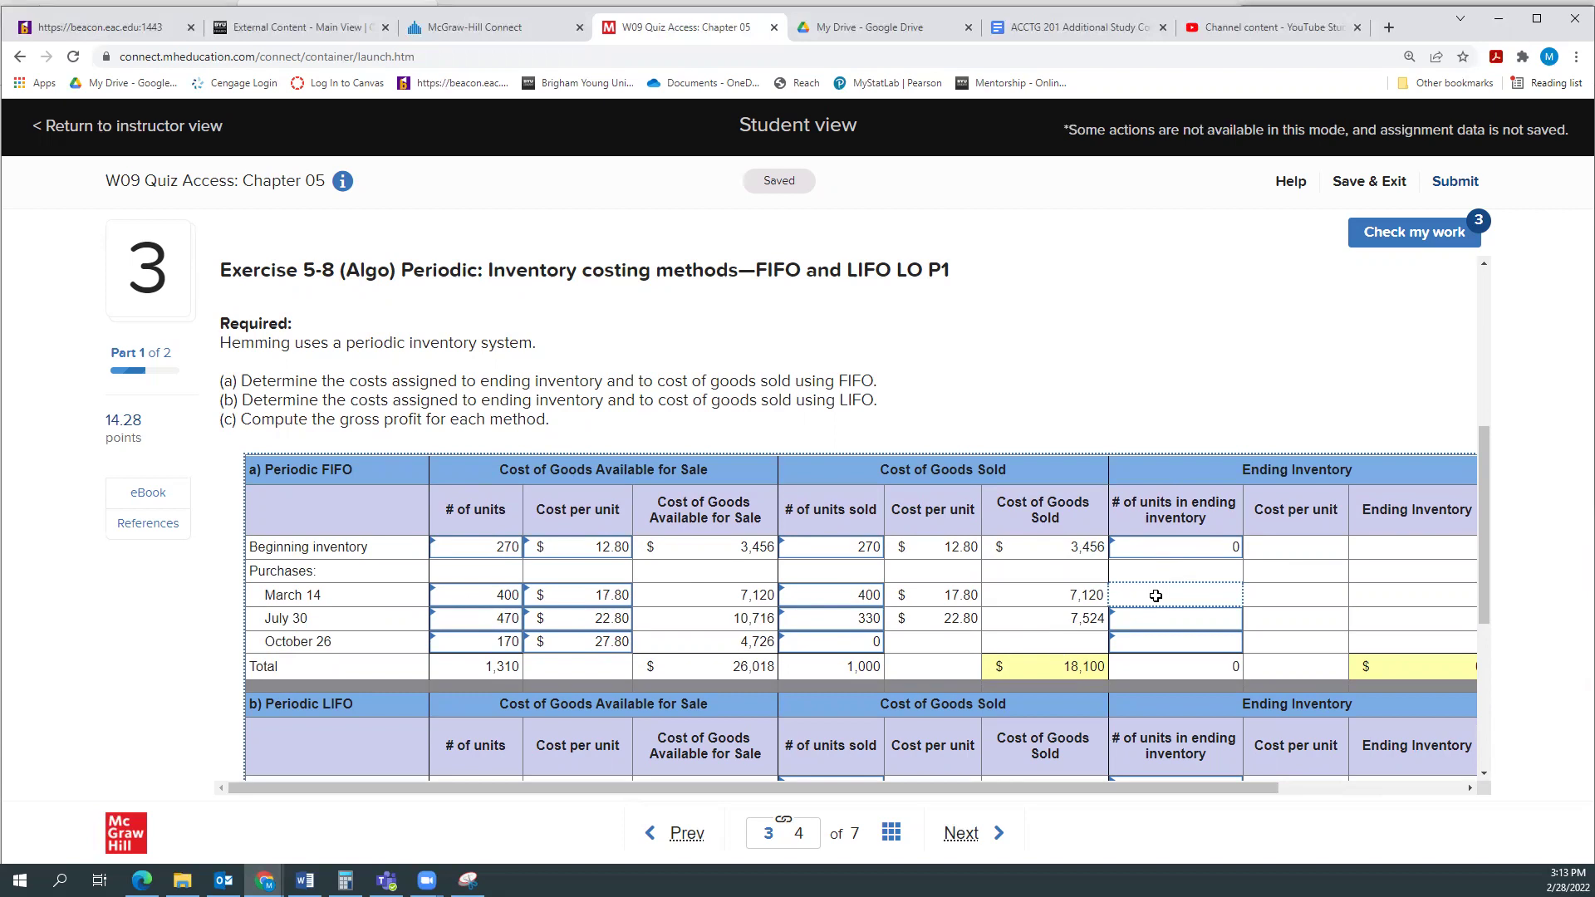
type("0")
key("Tab")
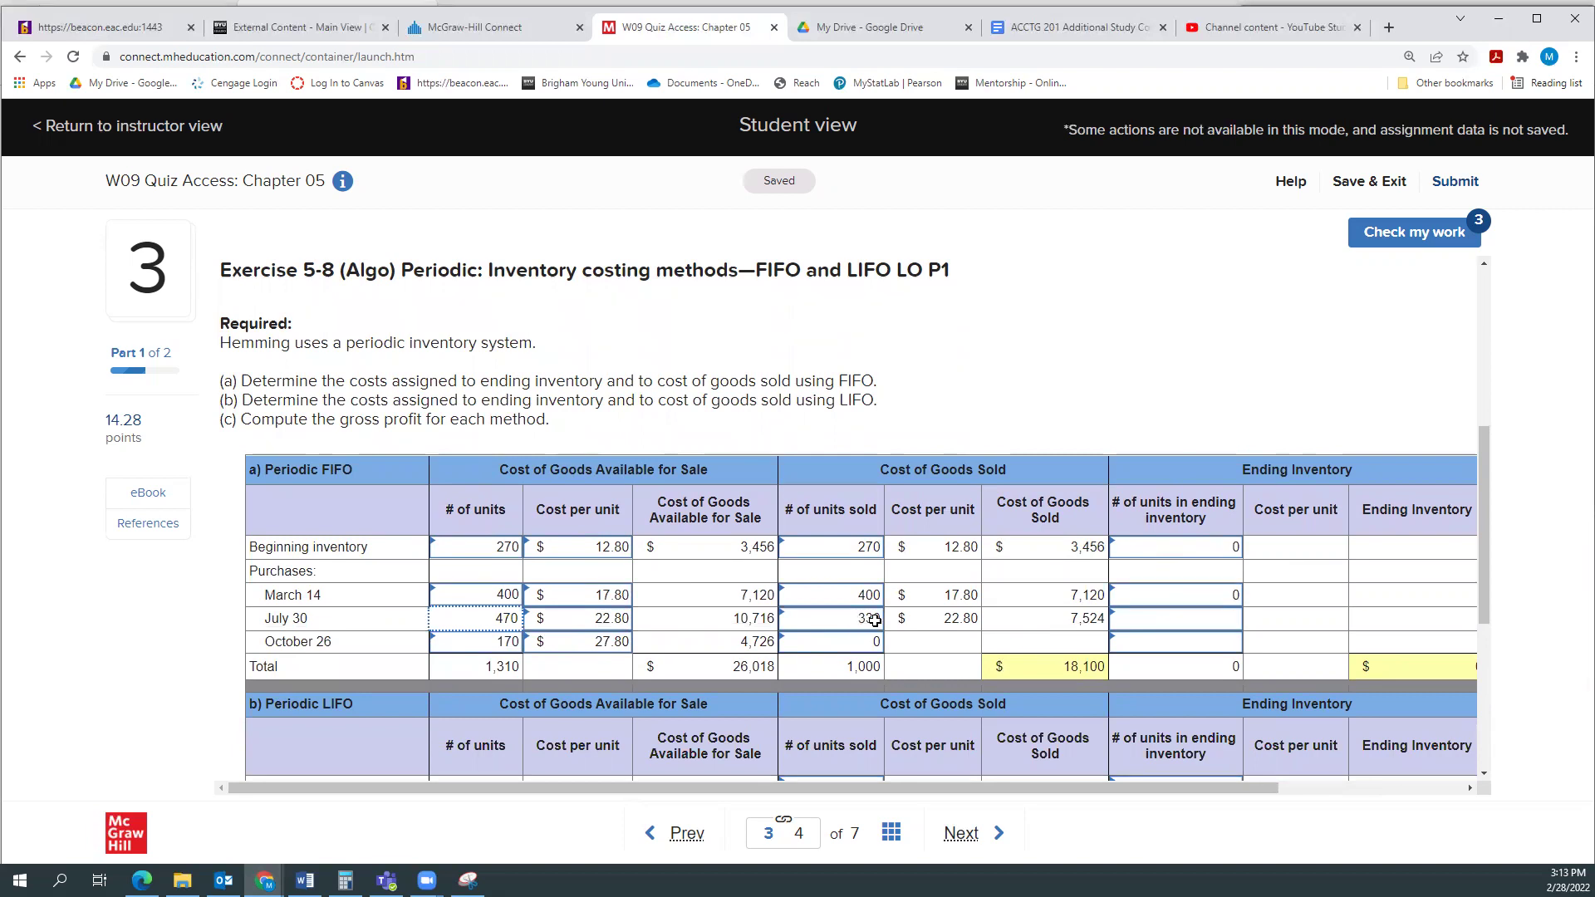
Enter the units in ending inventory in the Periodic FIFO table as 140 for July 30 and 170 for October 26
left_click(1134, 615)
type("140")
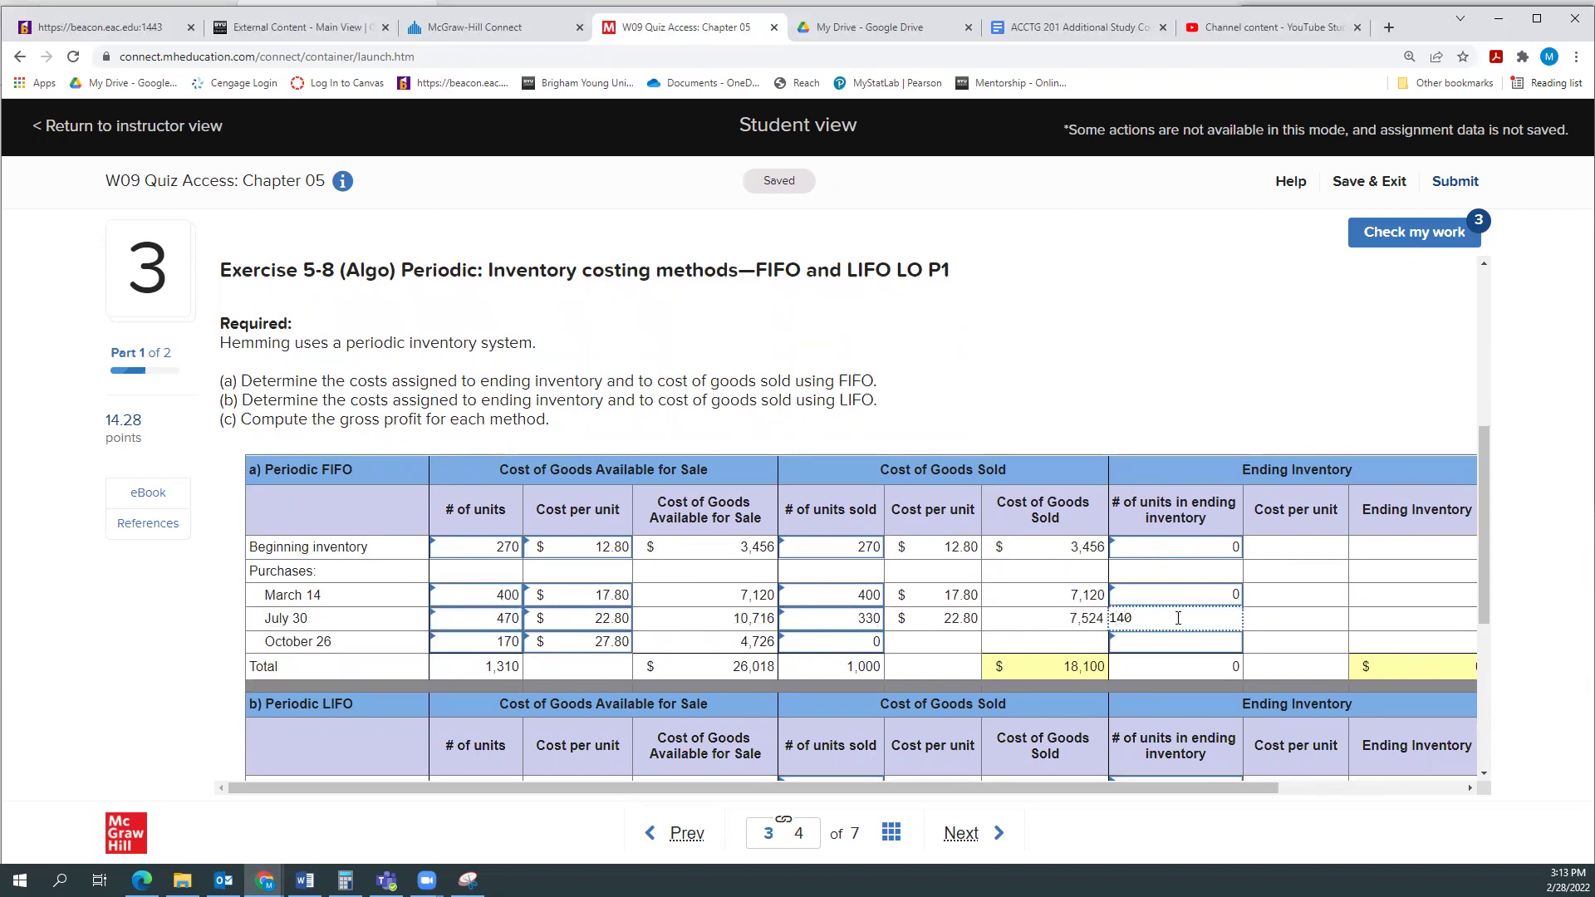
left_click(1189, 647)
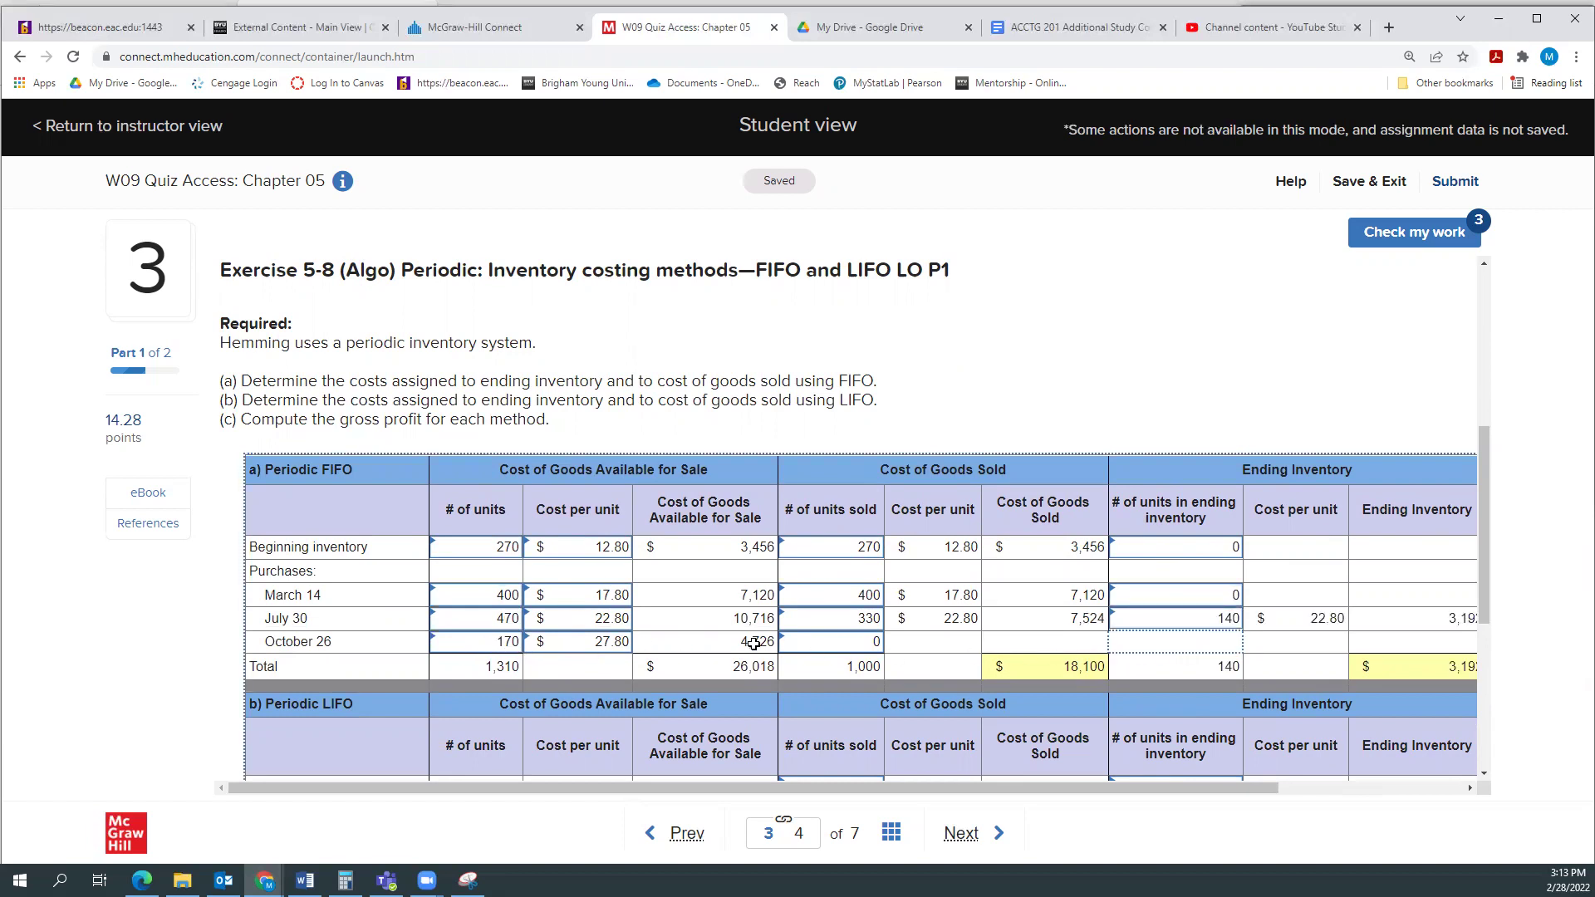
type("170")
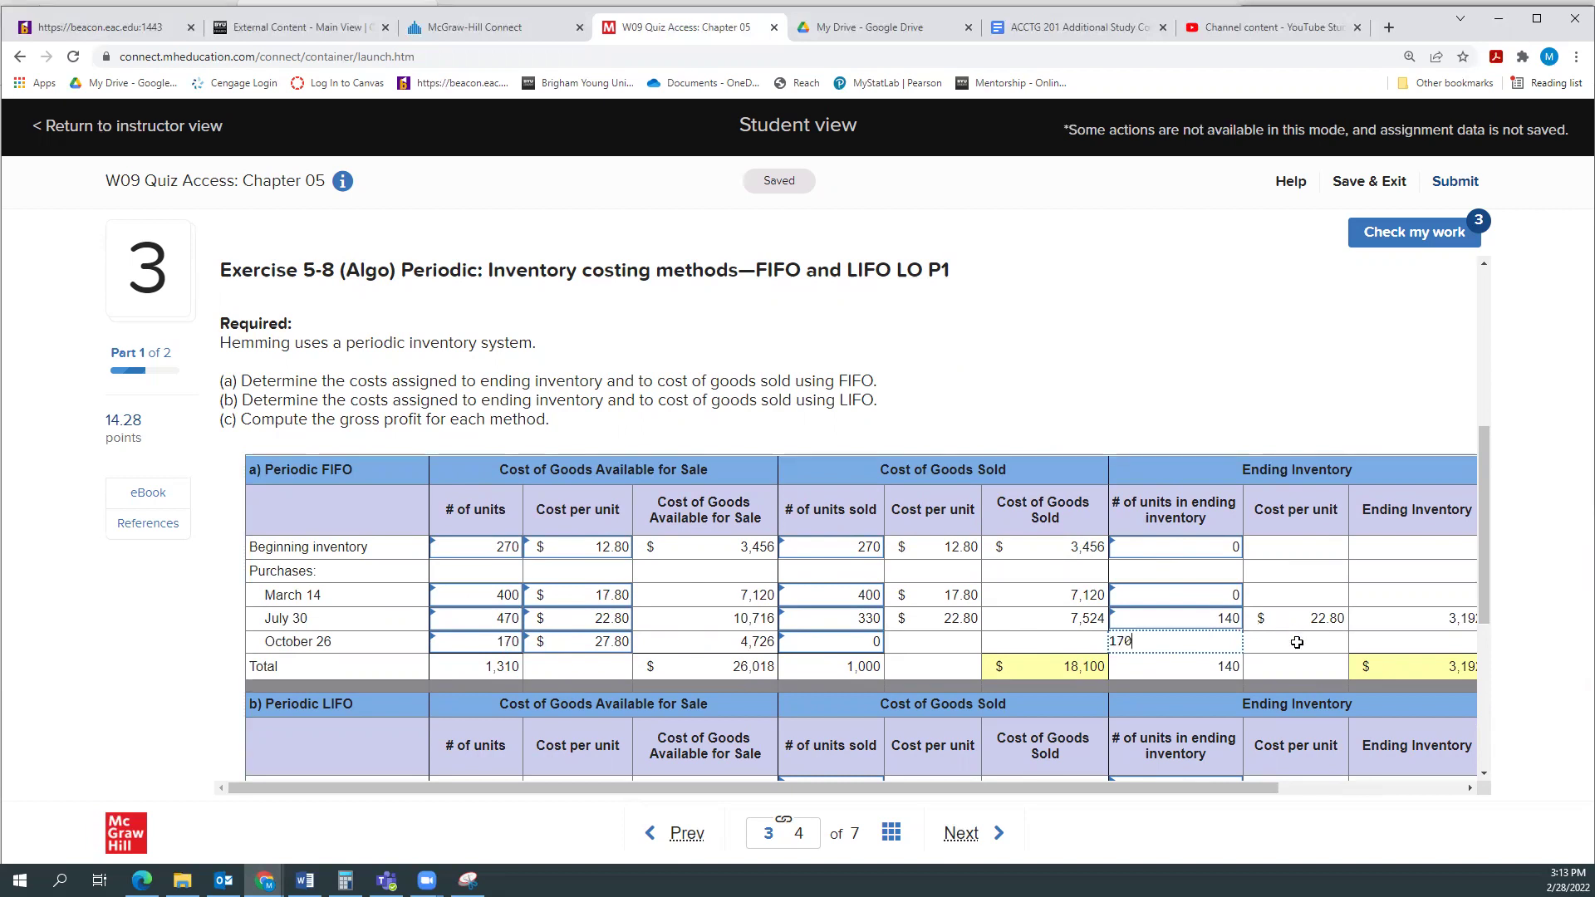
key("Return")
Check the work for this question, using one of the allowed checks, and review the marked Periodic FIFO entries
left_click_drag(1163, 788, 1193, 810)
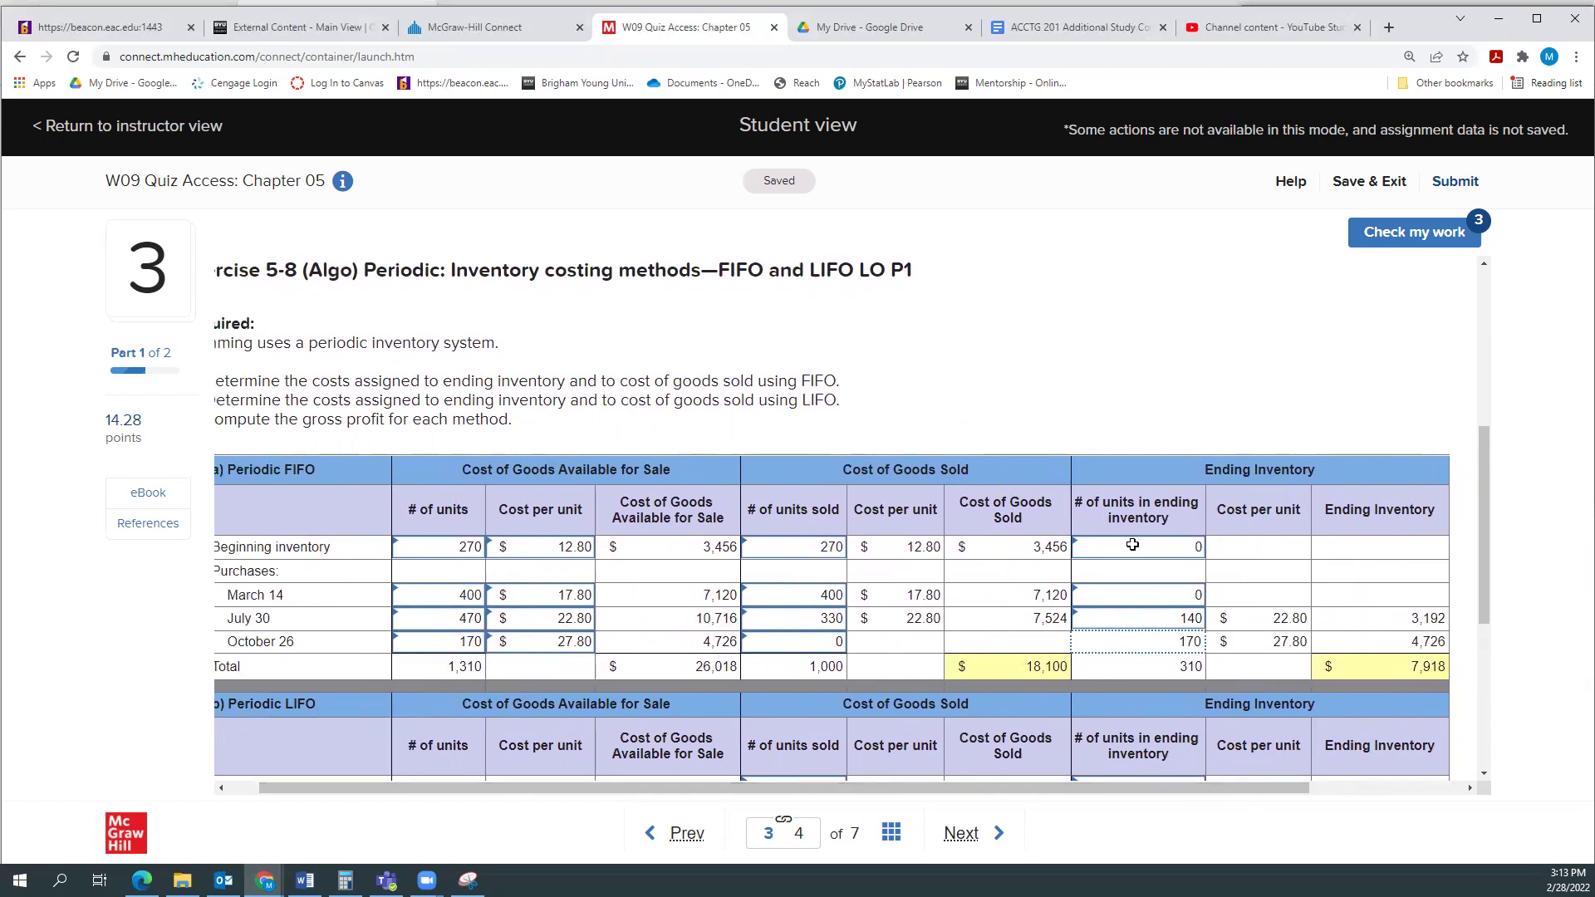
left_click(1394, 240)
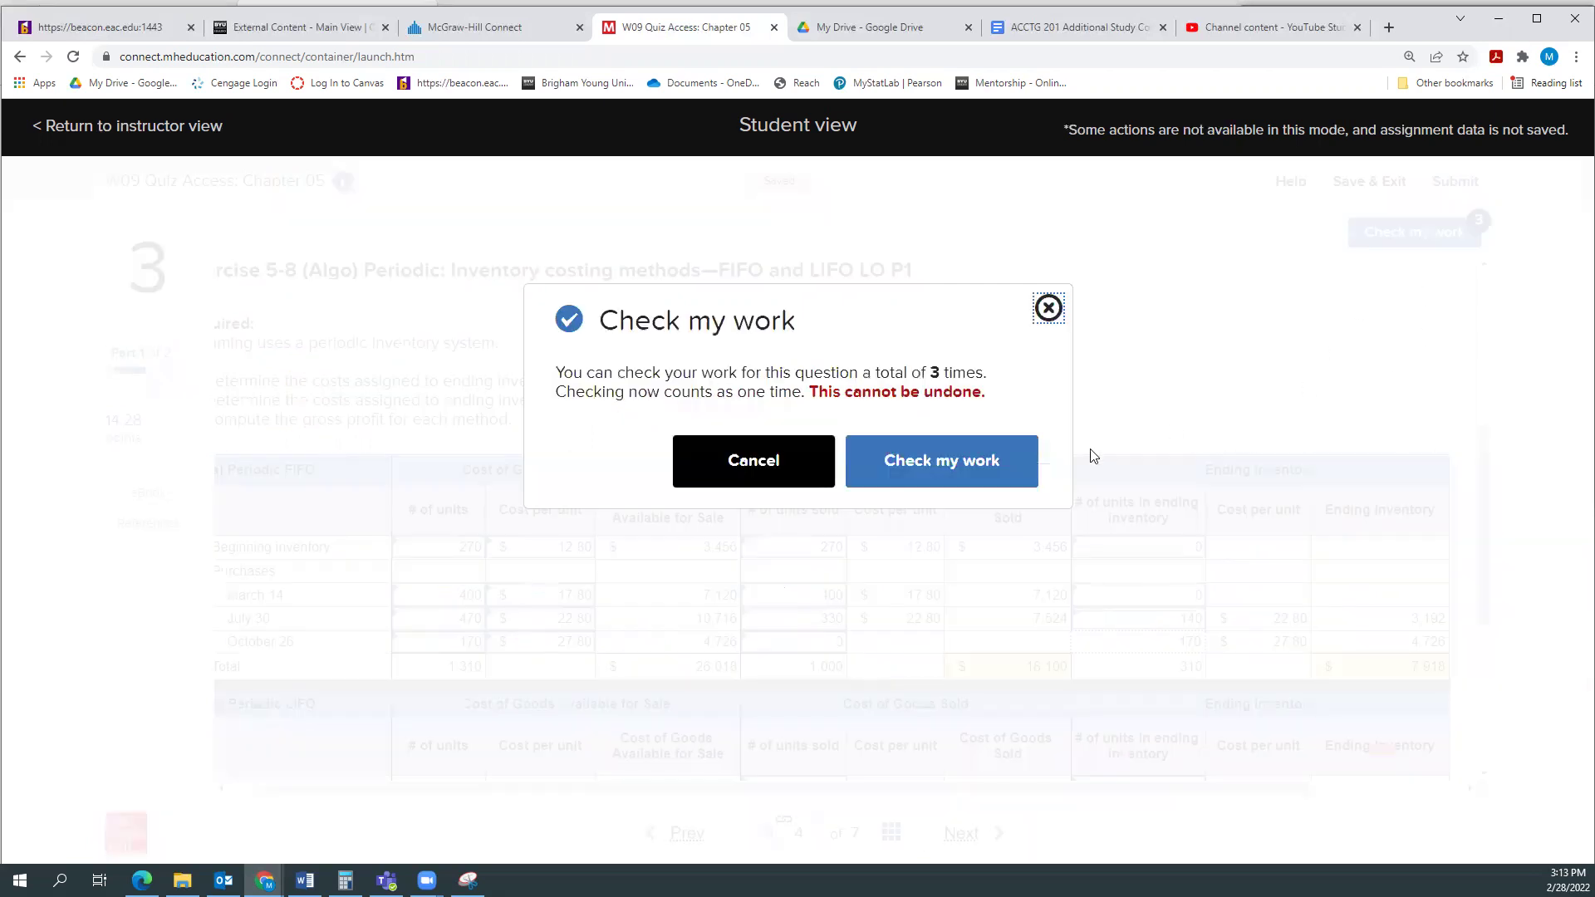
left_click(956, 474)
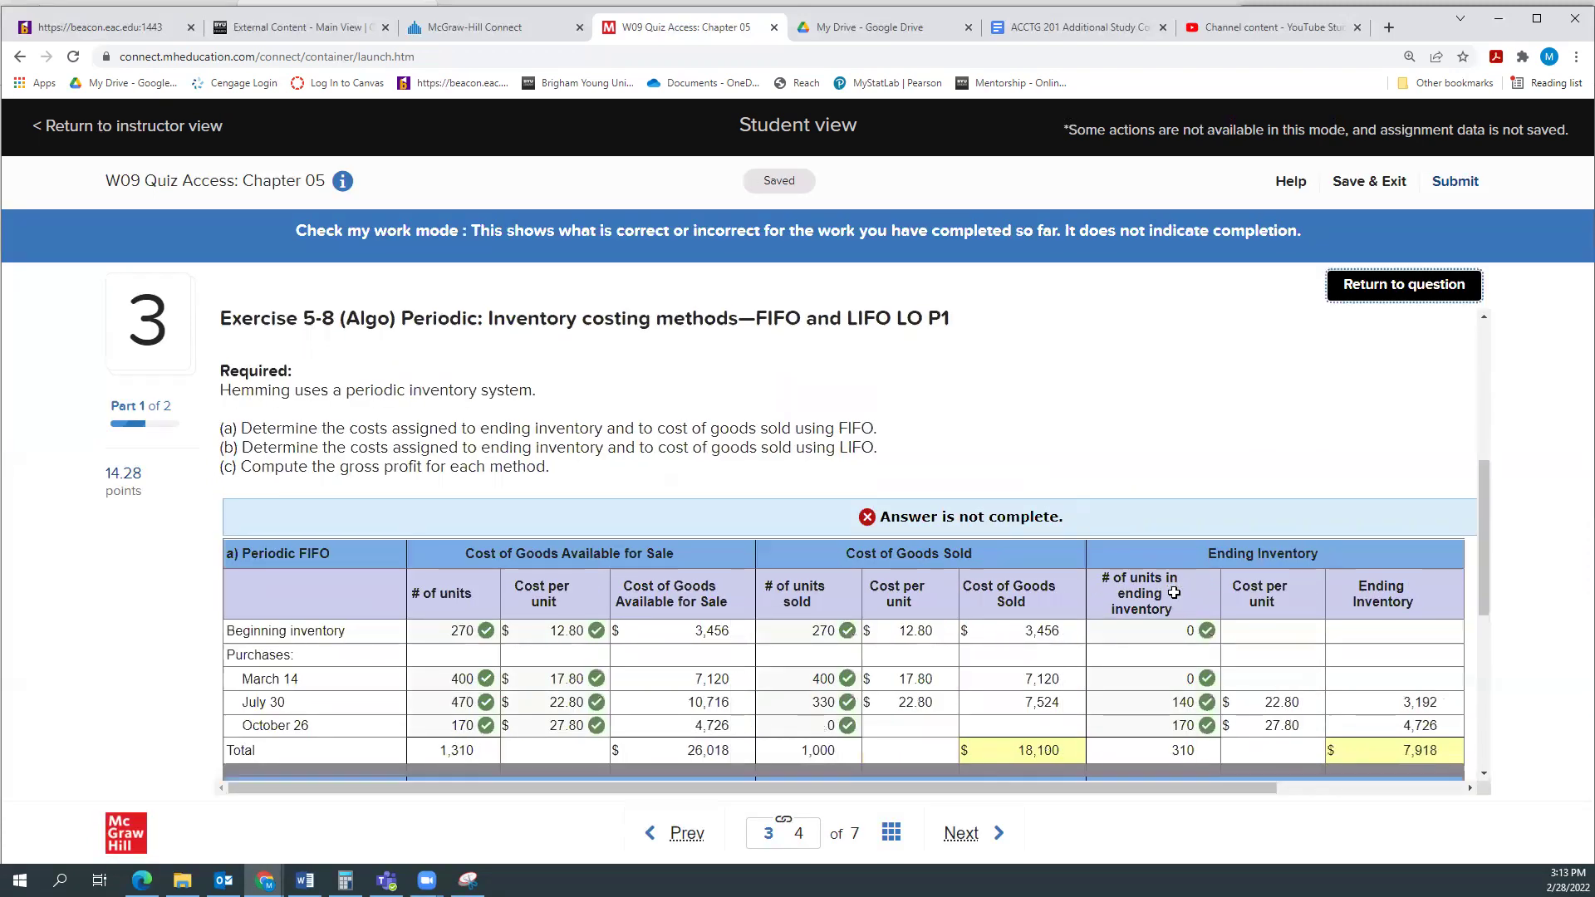
scroll(1174, 592, "down", 2)
scroll(1174, 590, "up", 1)
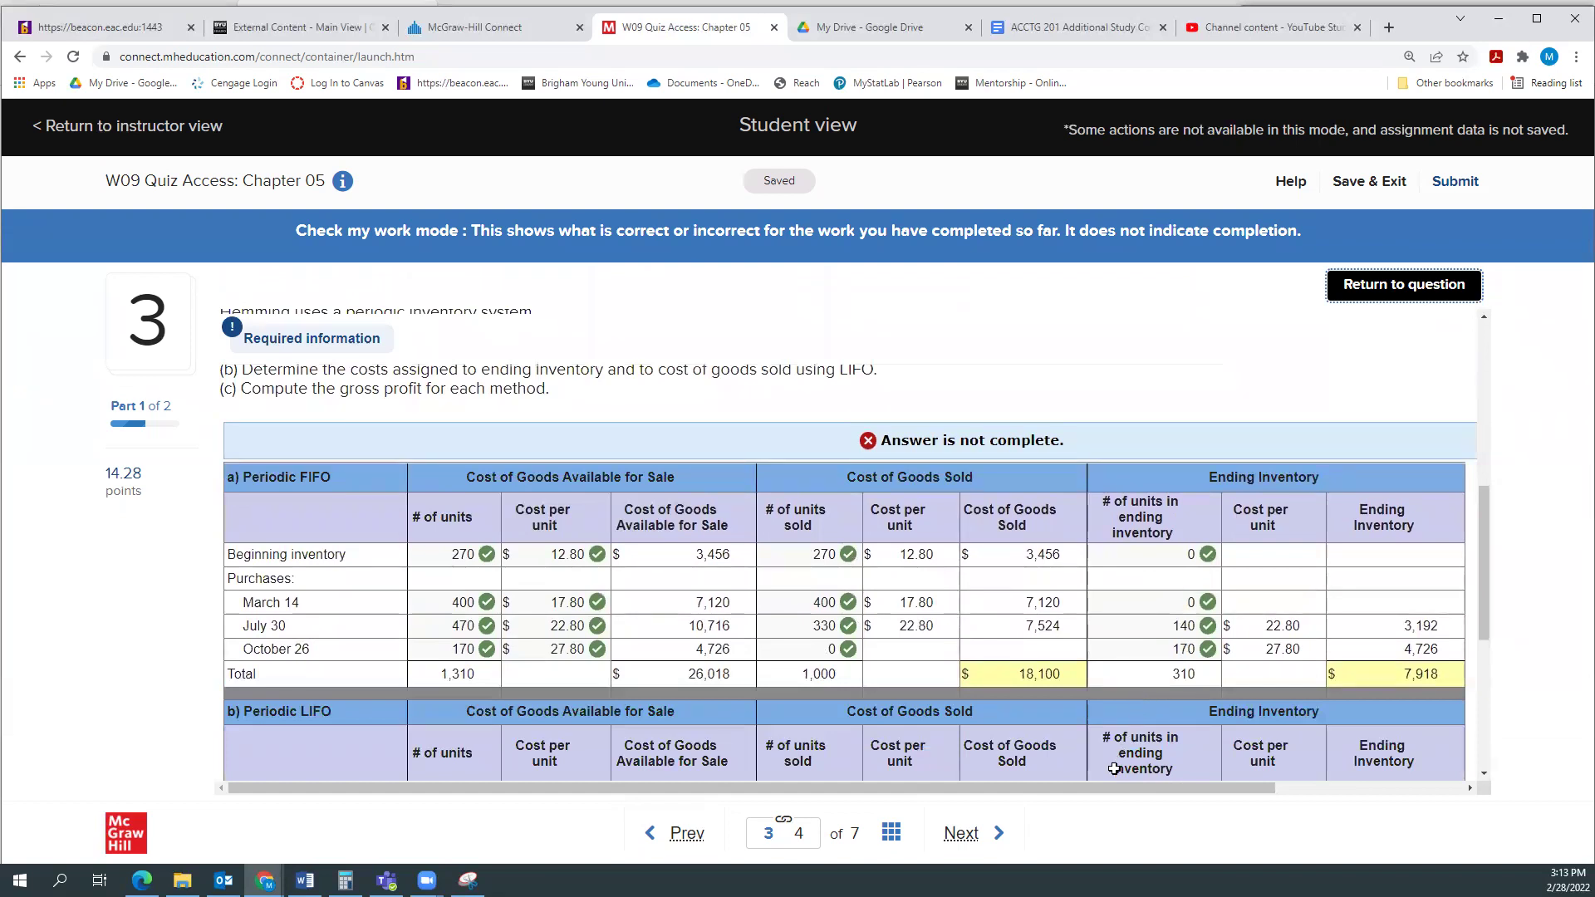
left_click_drag(1078, 789, 966, 799)
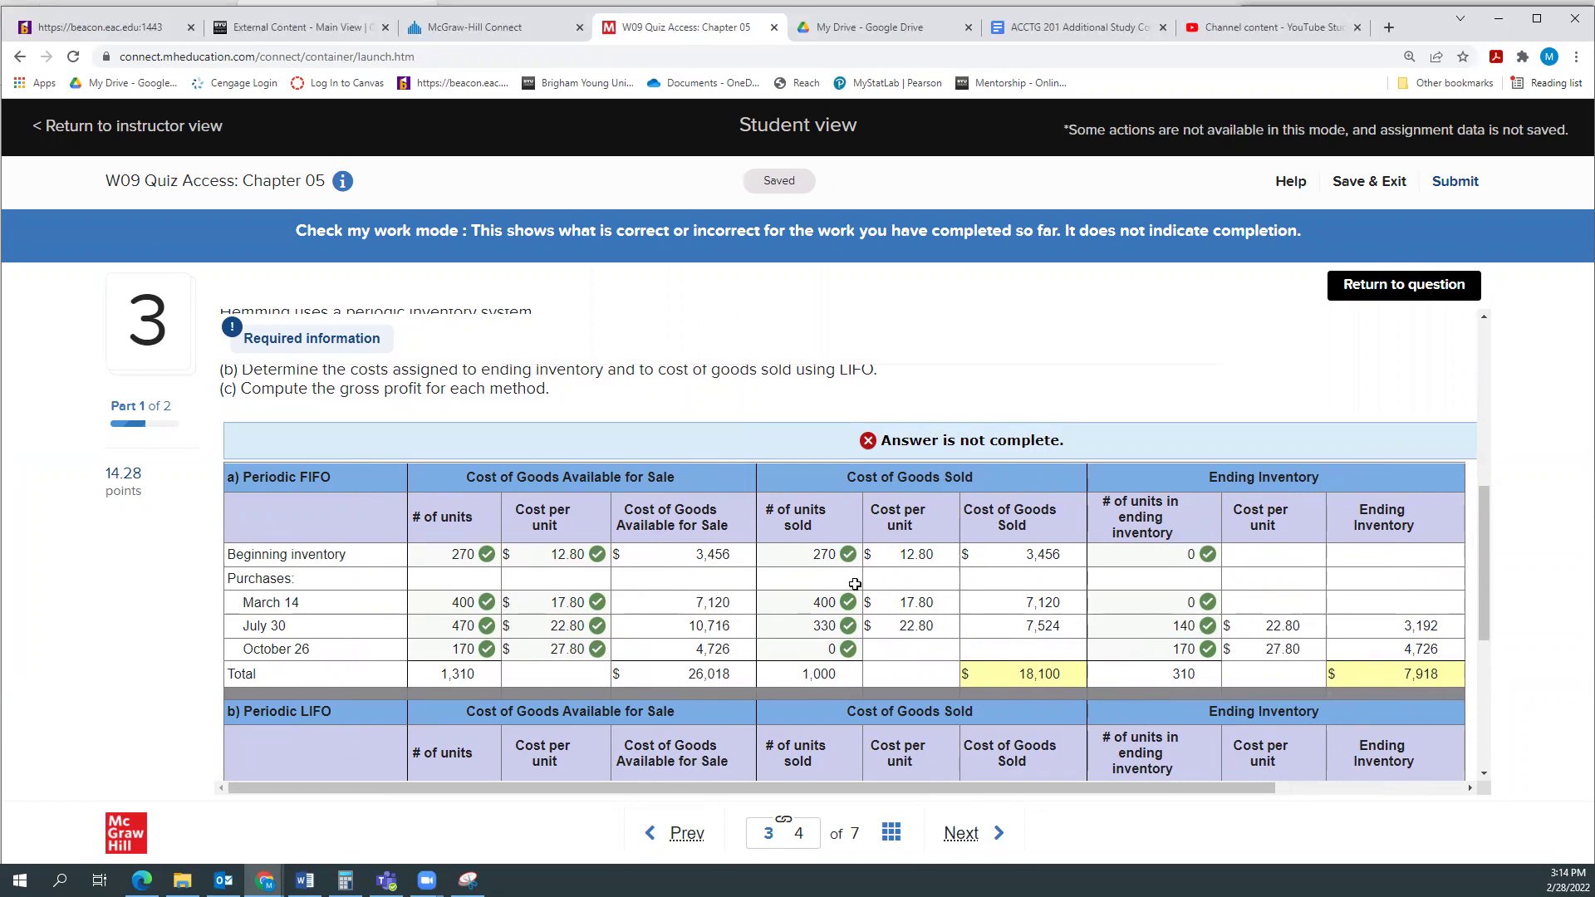
Examine the periodic requirement in the exercise title alongside the total units acquired, total units sold and beginning inventory in the purchases and sales data
scroll(855, 584, "up", 2)
scroll(855, 585, "up", 1)
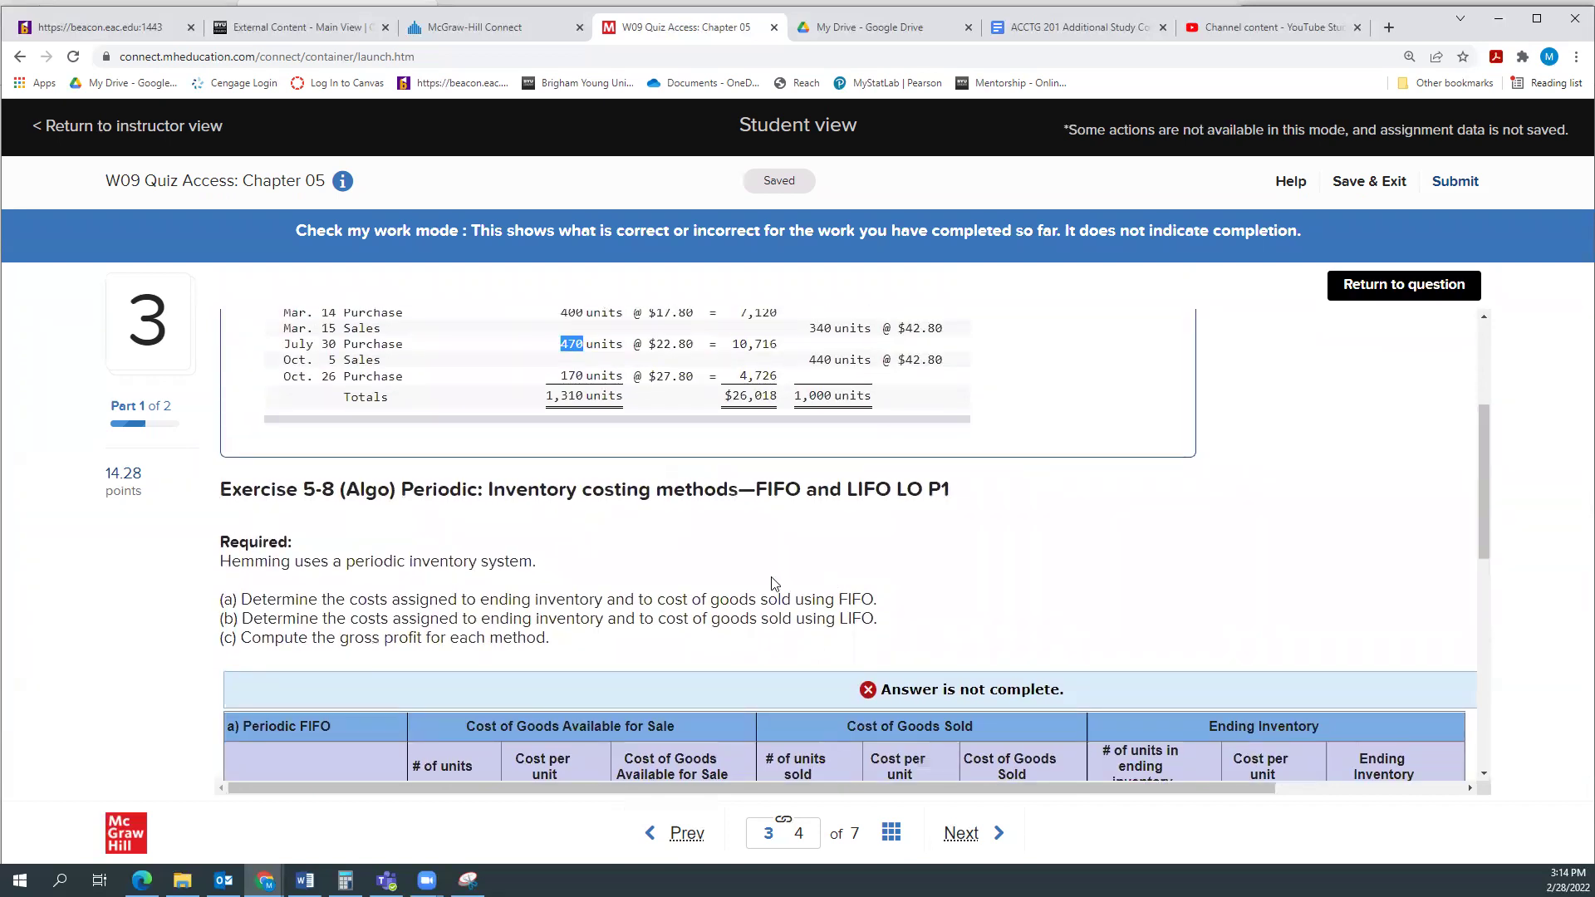
left_click_drag(405, 494, 482, 495)
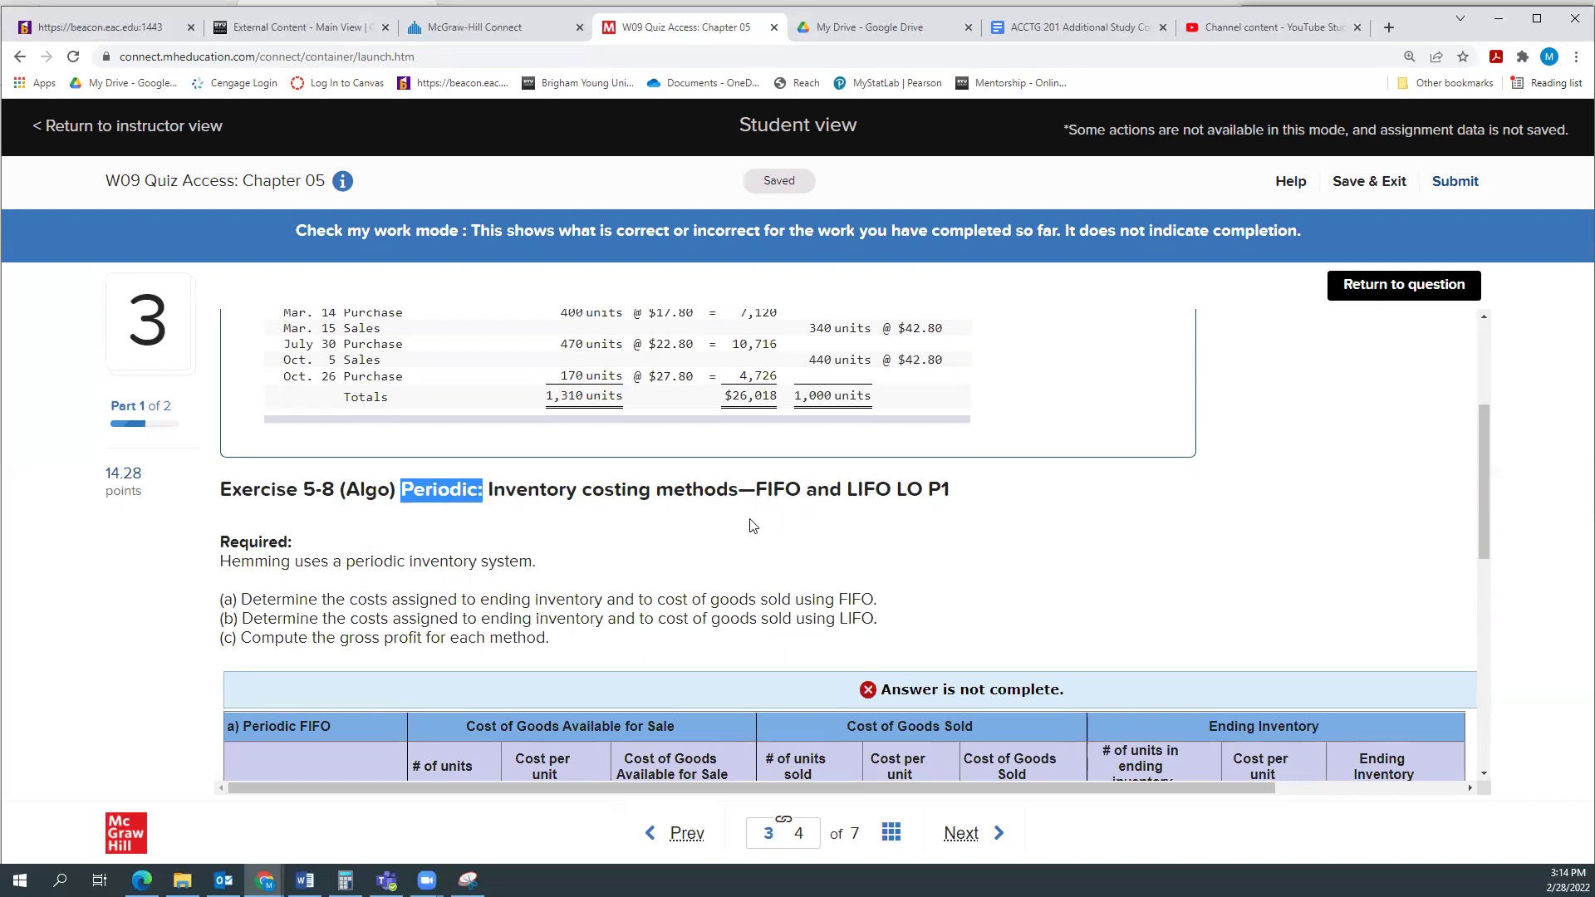
scroll(751, 531, "up", 2)
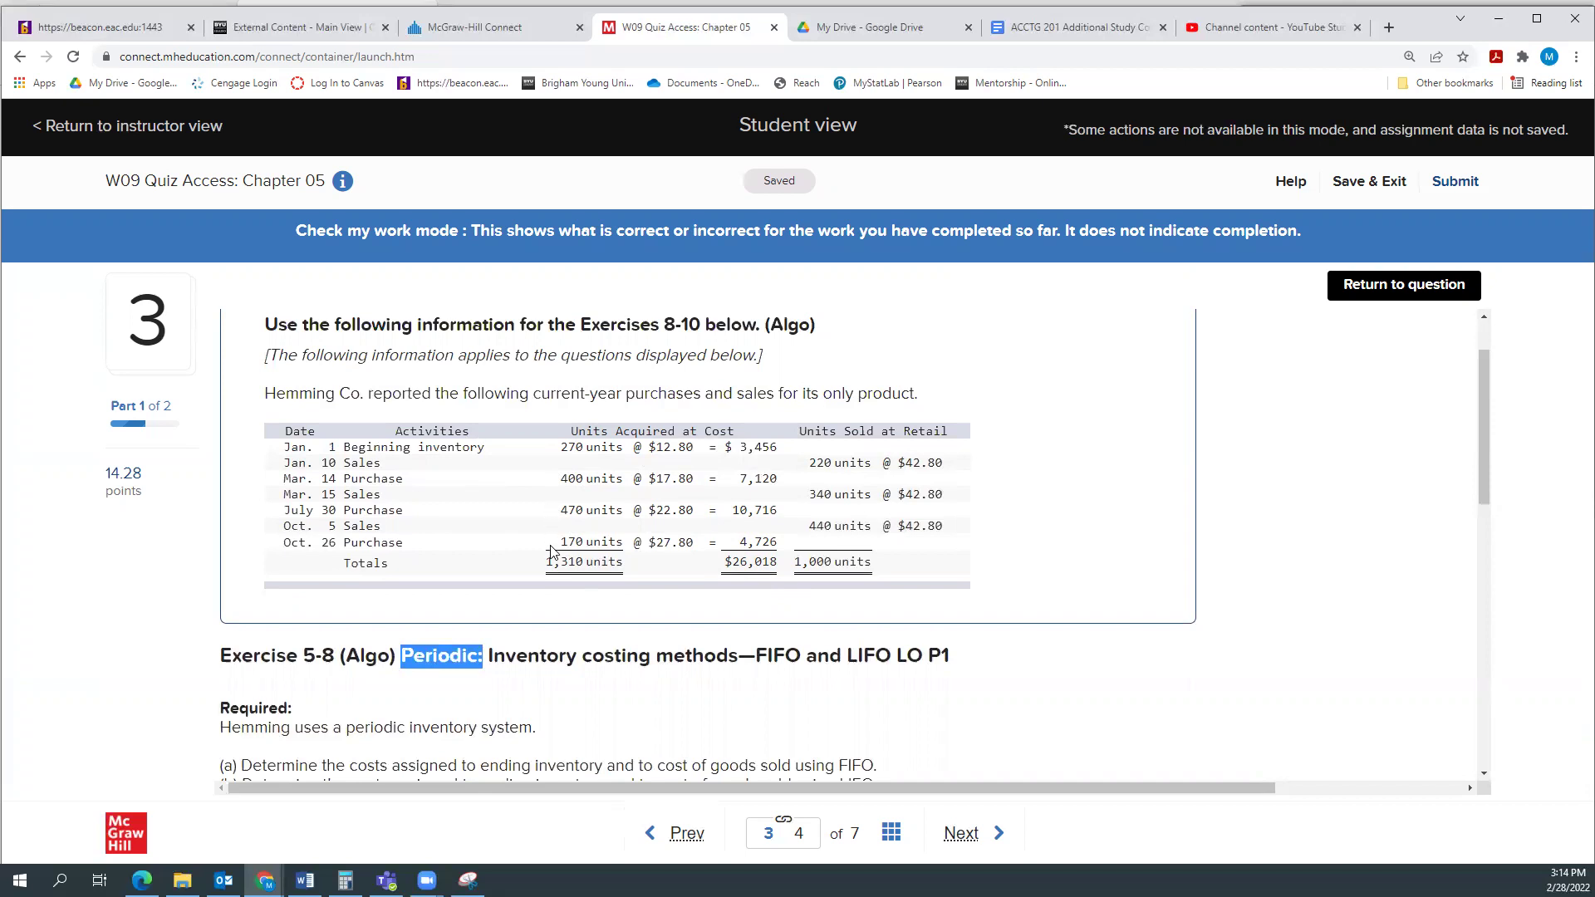
left_click_drag(548, 561, 627, 565)
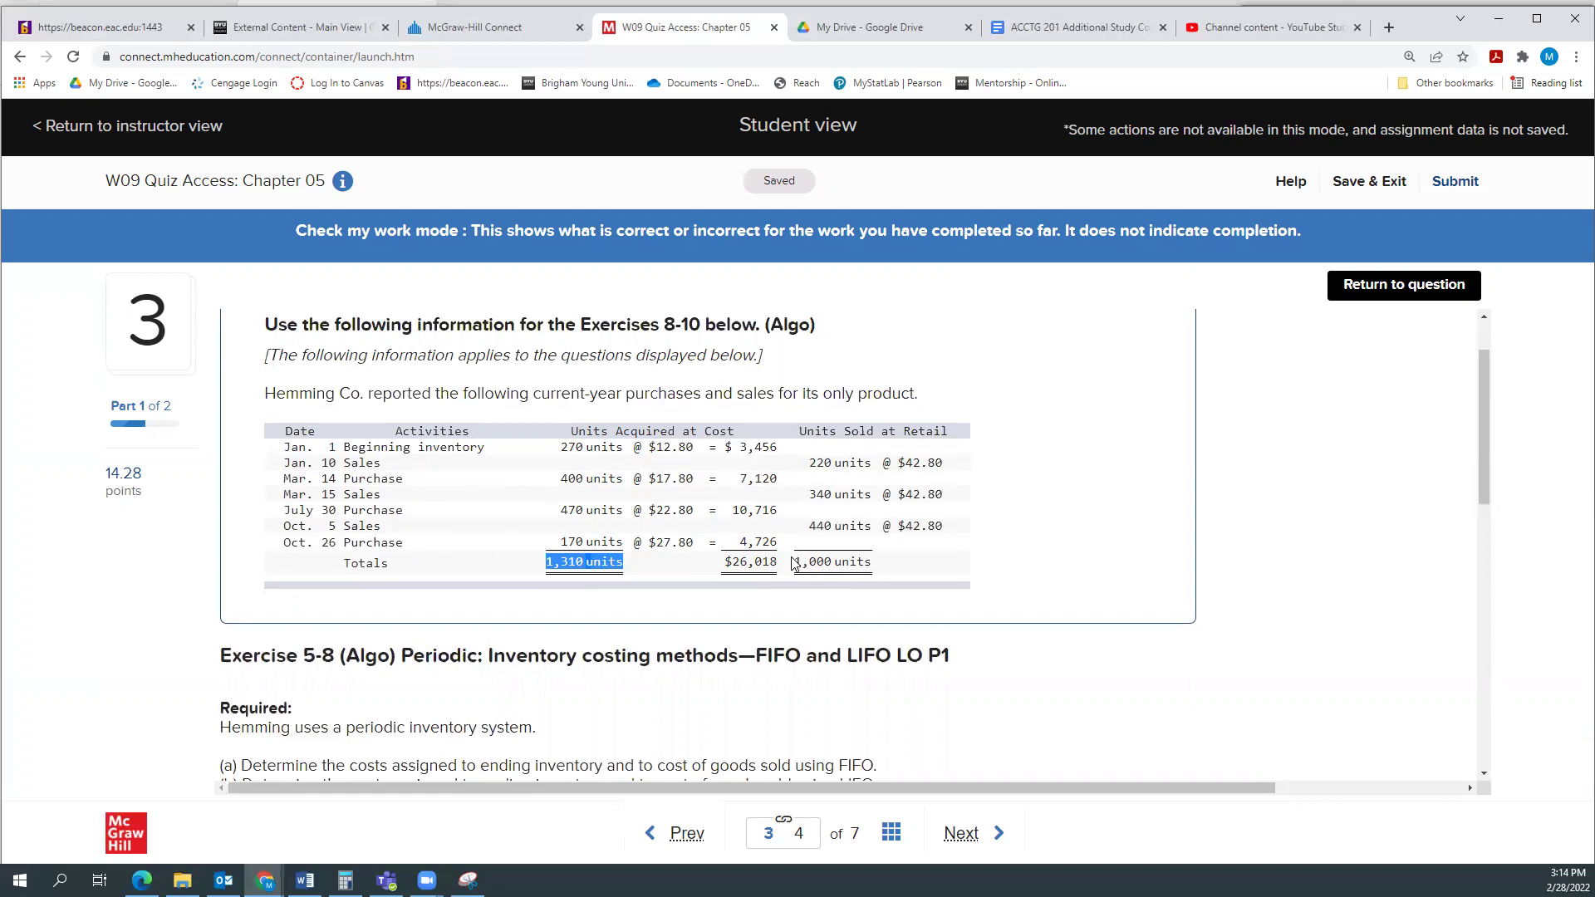
left_click_drag(795, 563, 873, 568)
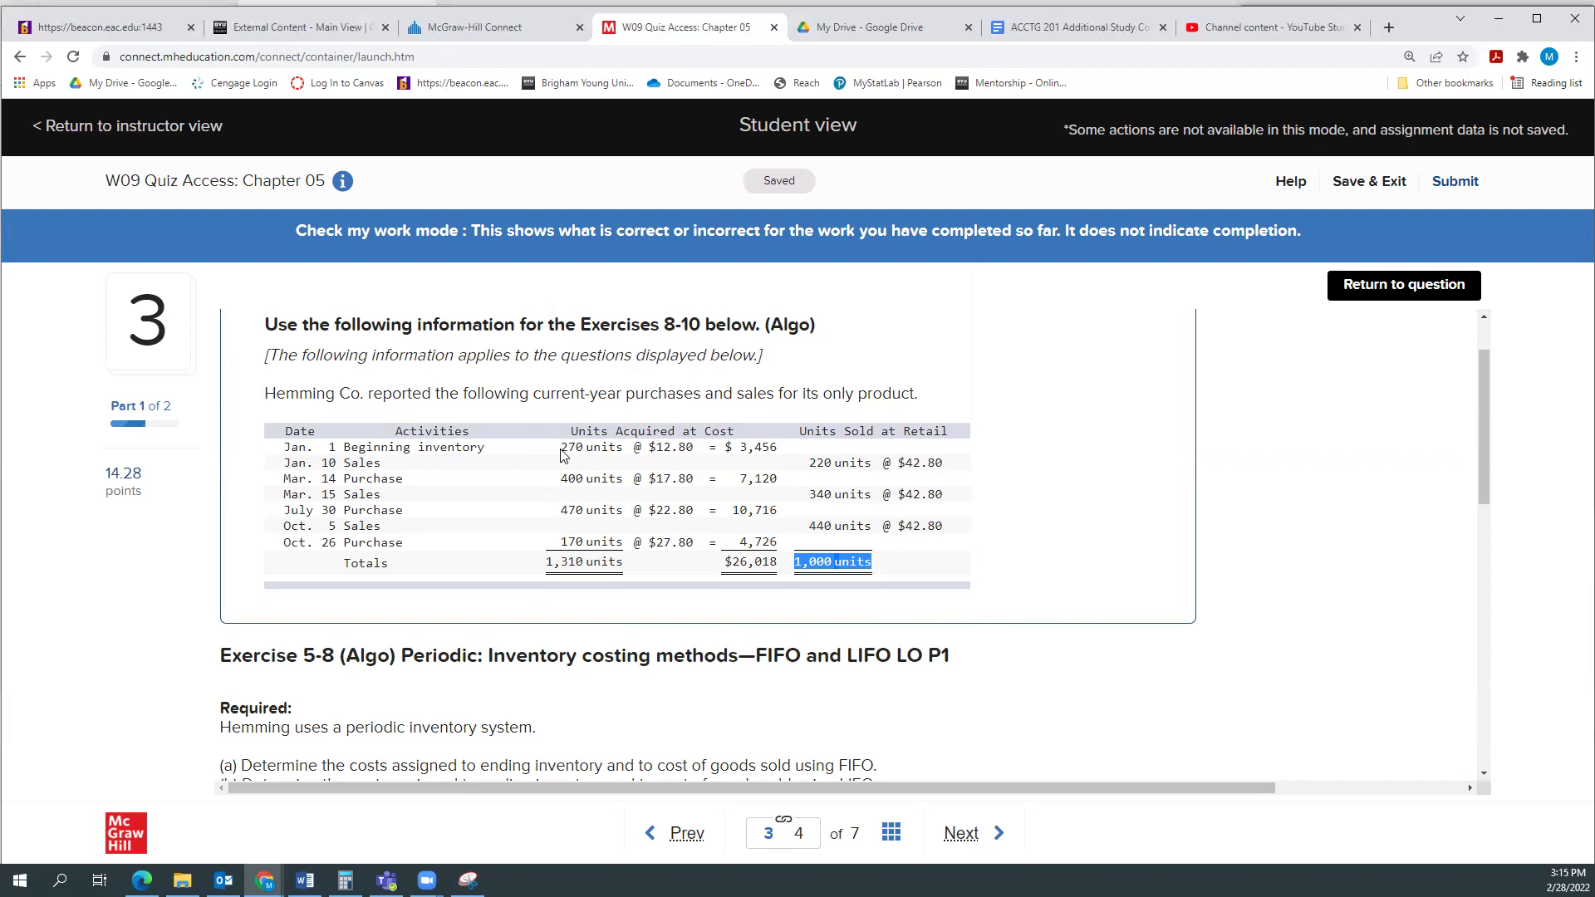
left_click_drag(560, 447, 629, 455)
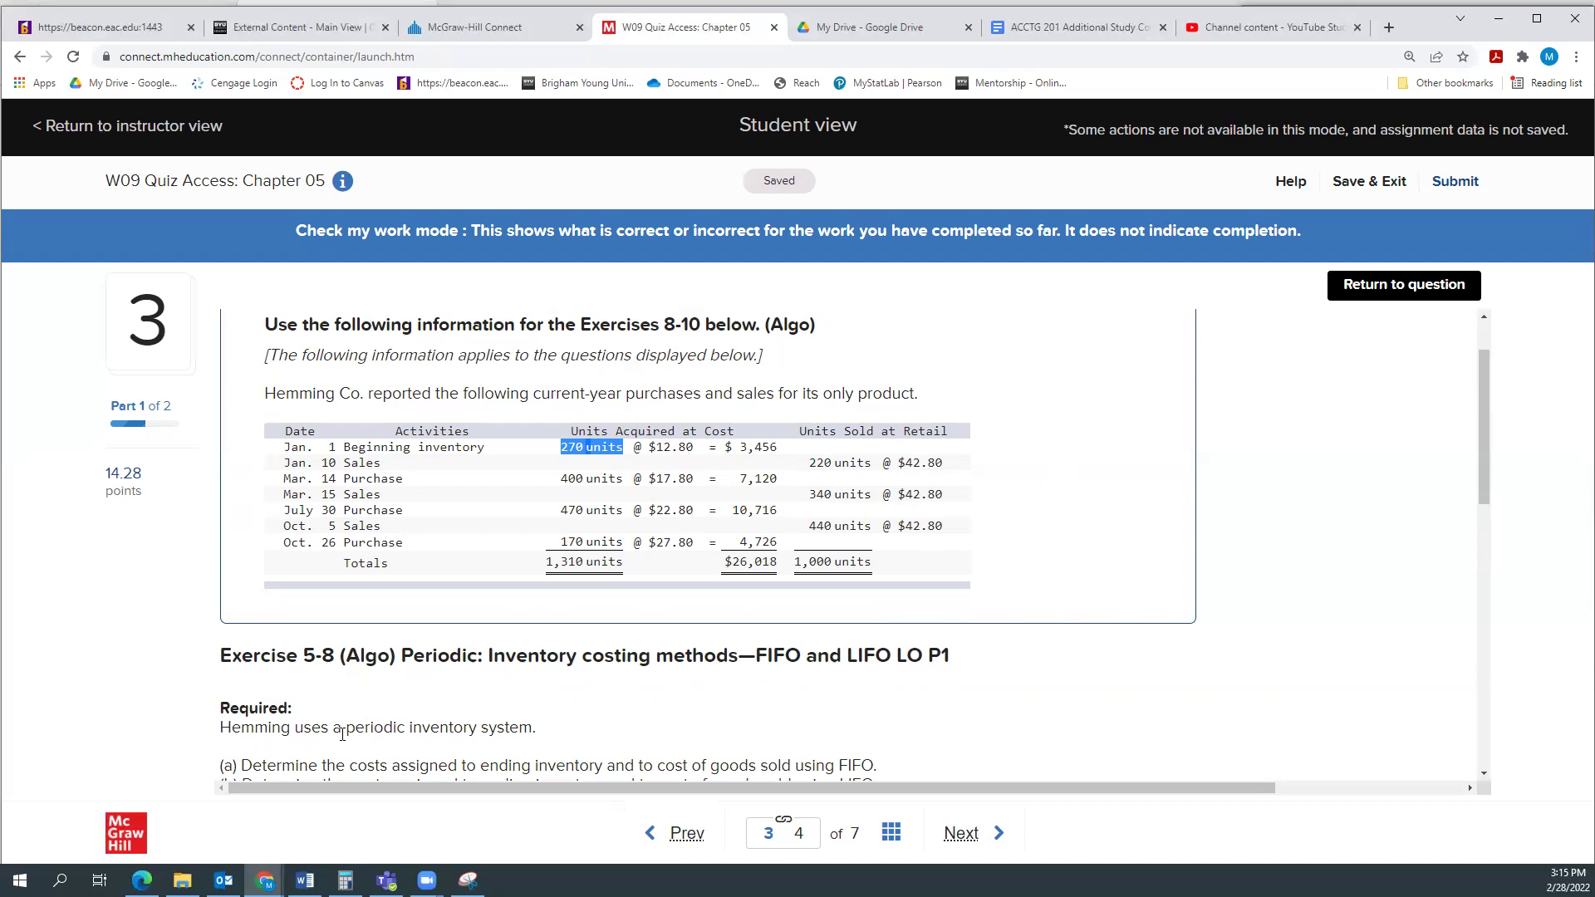
left_click_drag(402, 655, 478, 658)
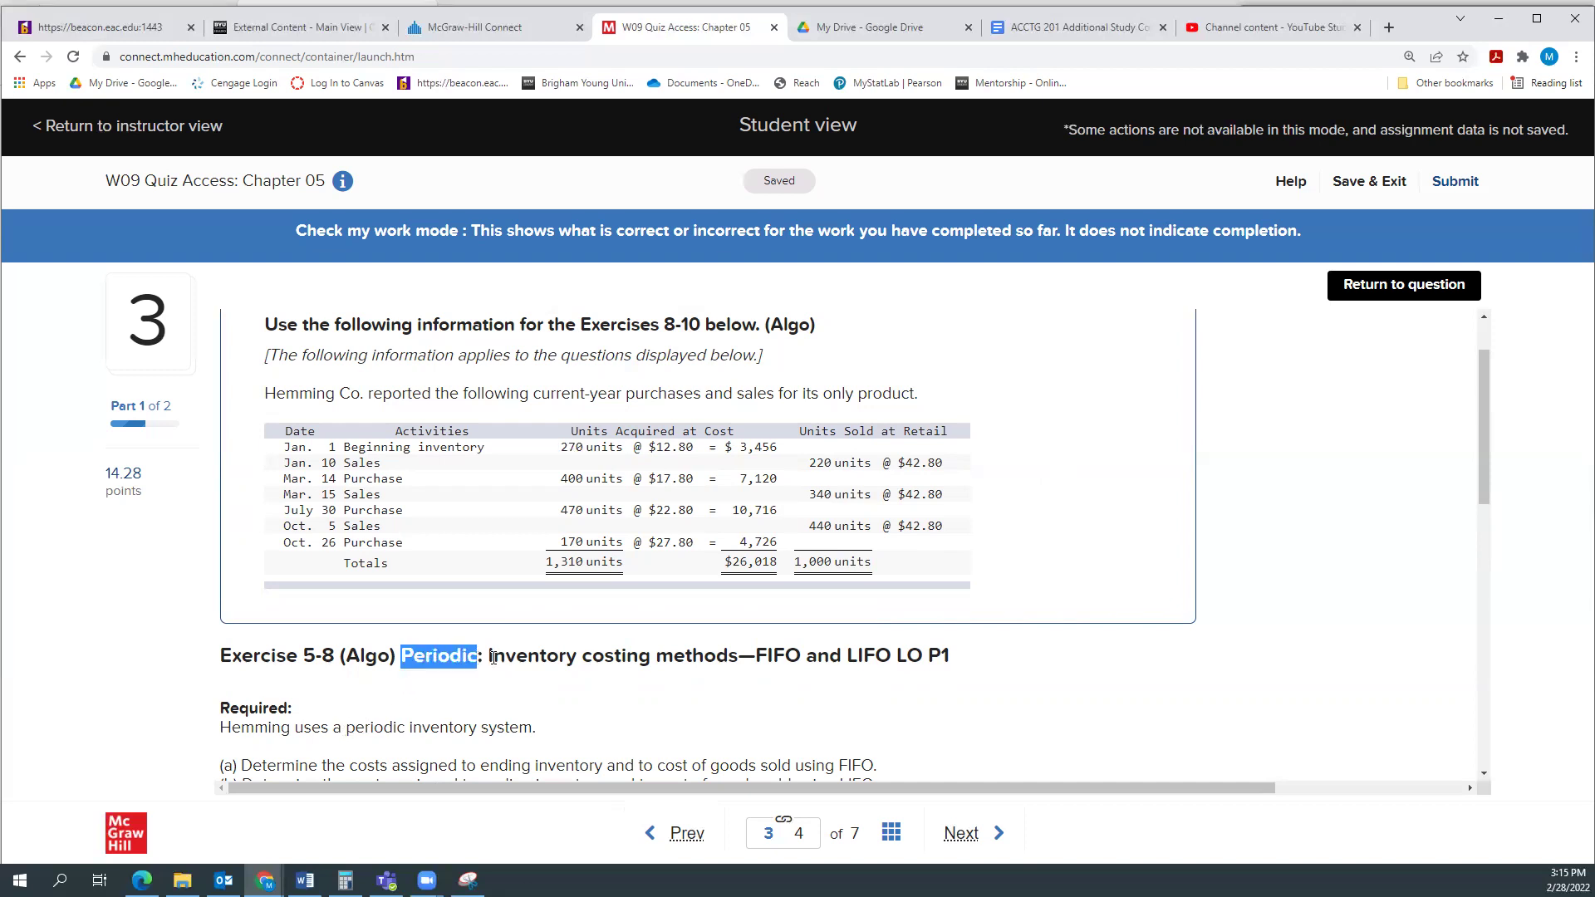
Compare the blank Periodic LIFO table with the purchases and sales data, focusing on the units and cost of the October 26 purchase
scroll(767, 564, "down", 6)
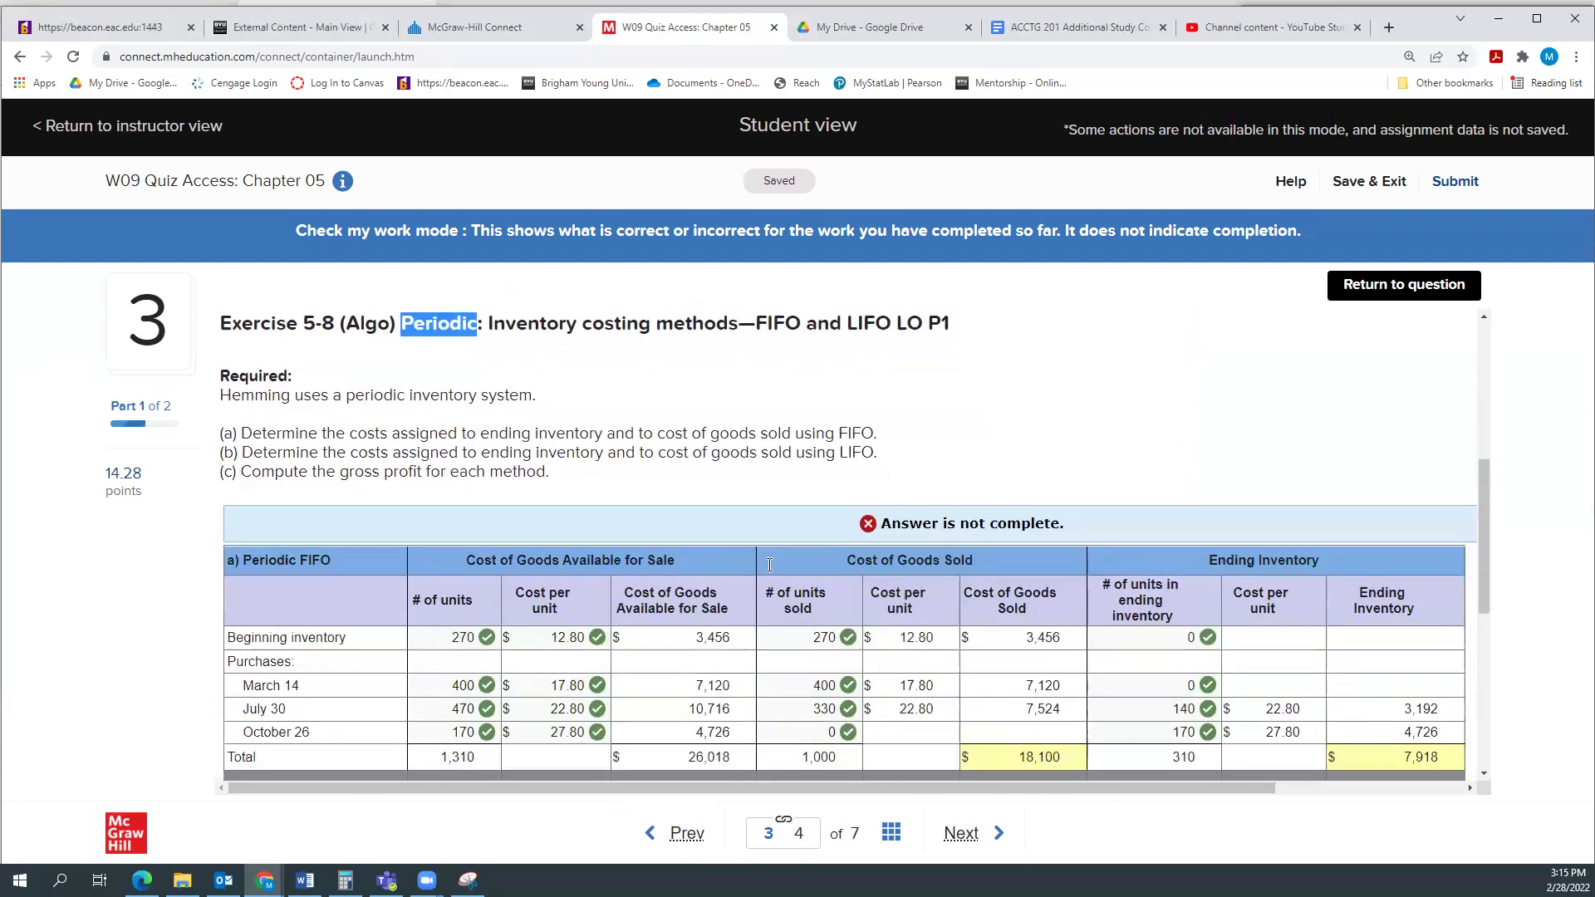
scroll(734, 571, "down", 1)
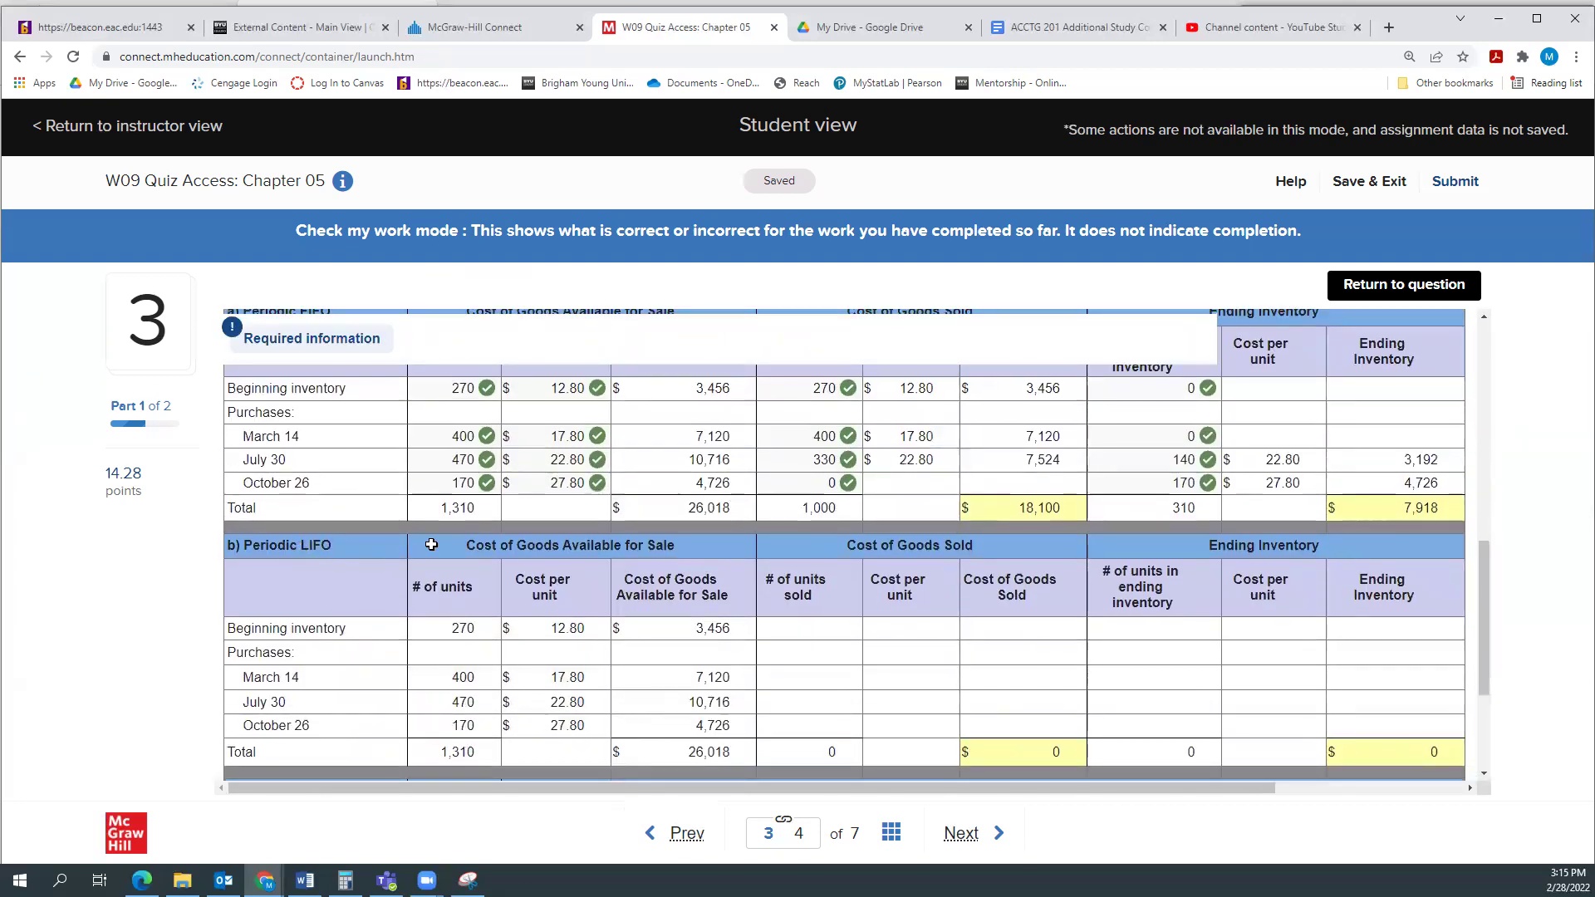
scroll(611, 579, "down", 1)
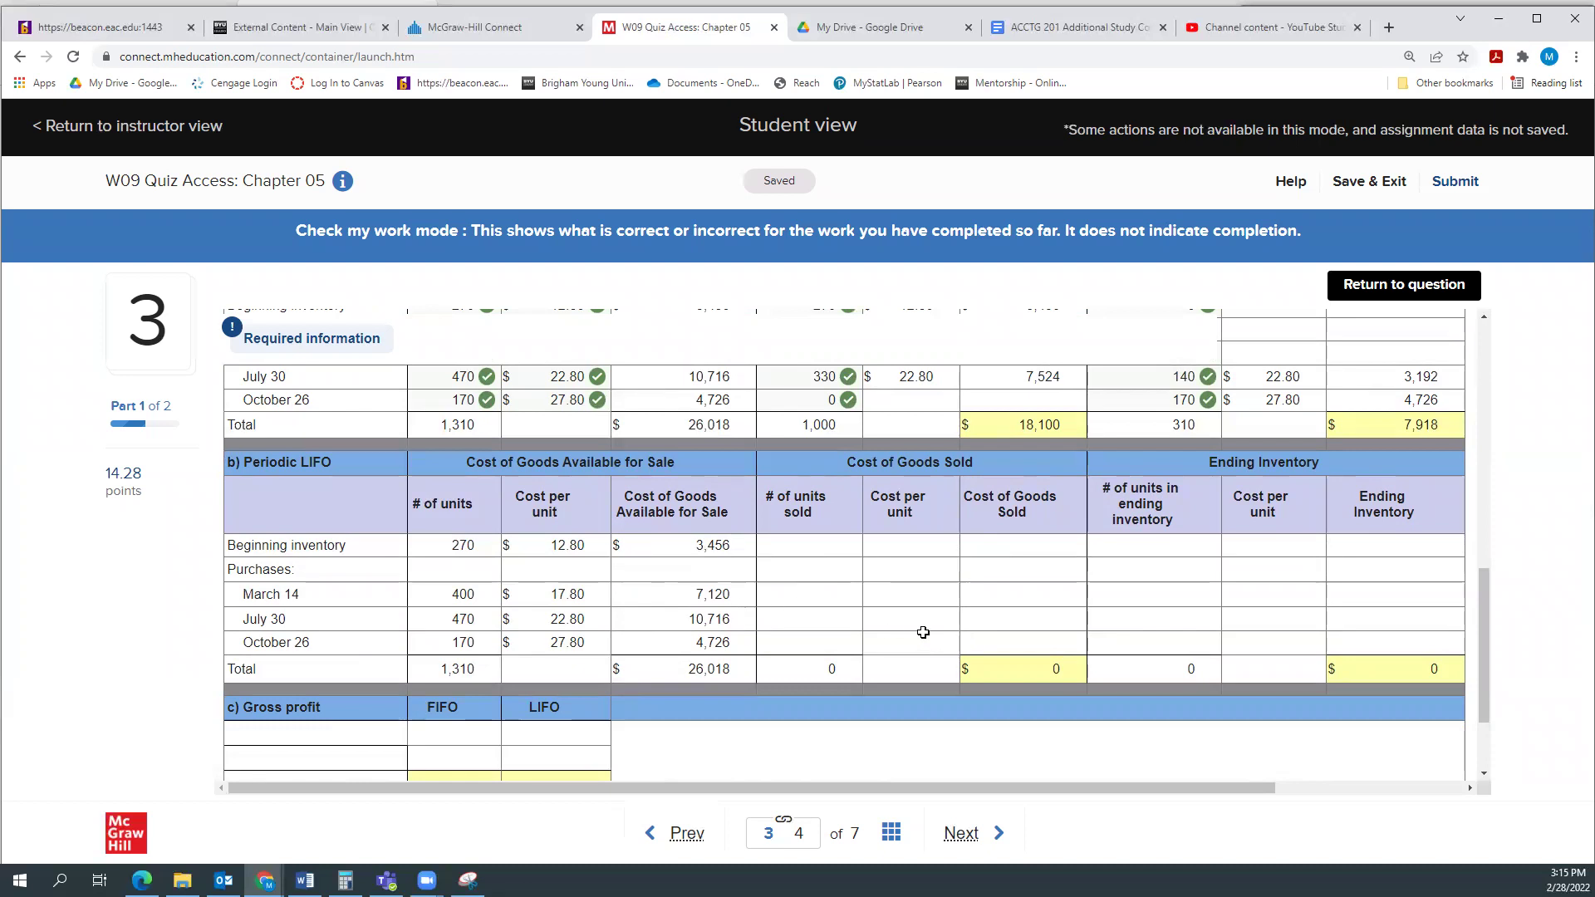
scroll(923, 632, "up", 2)
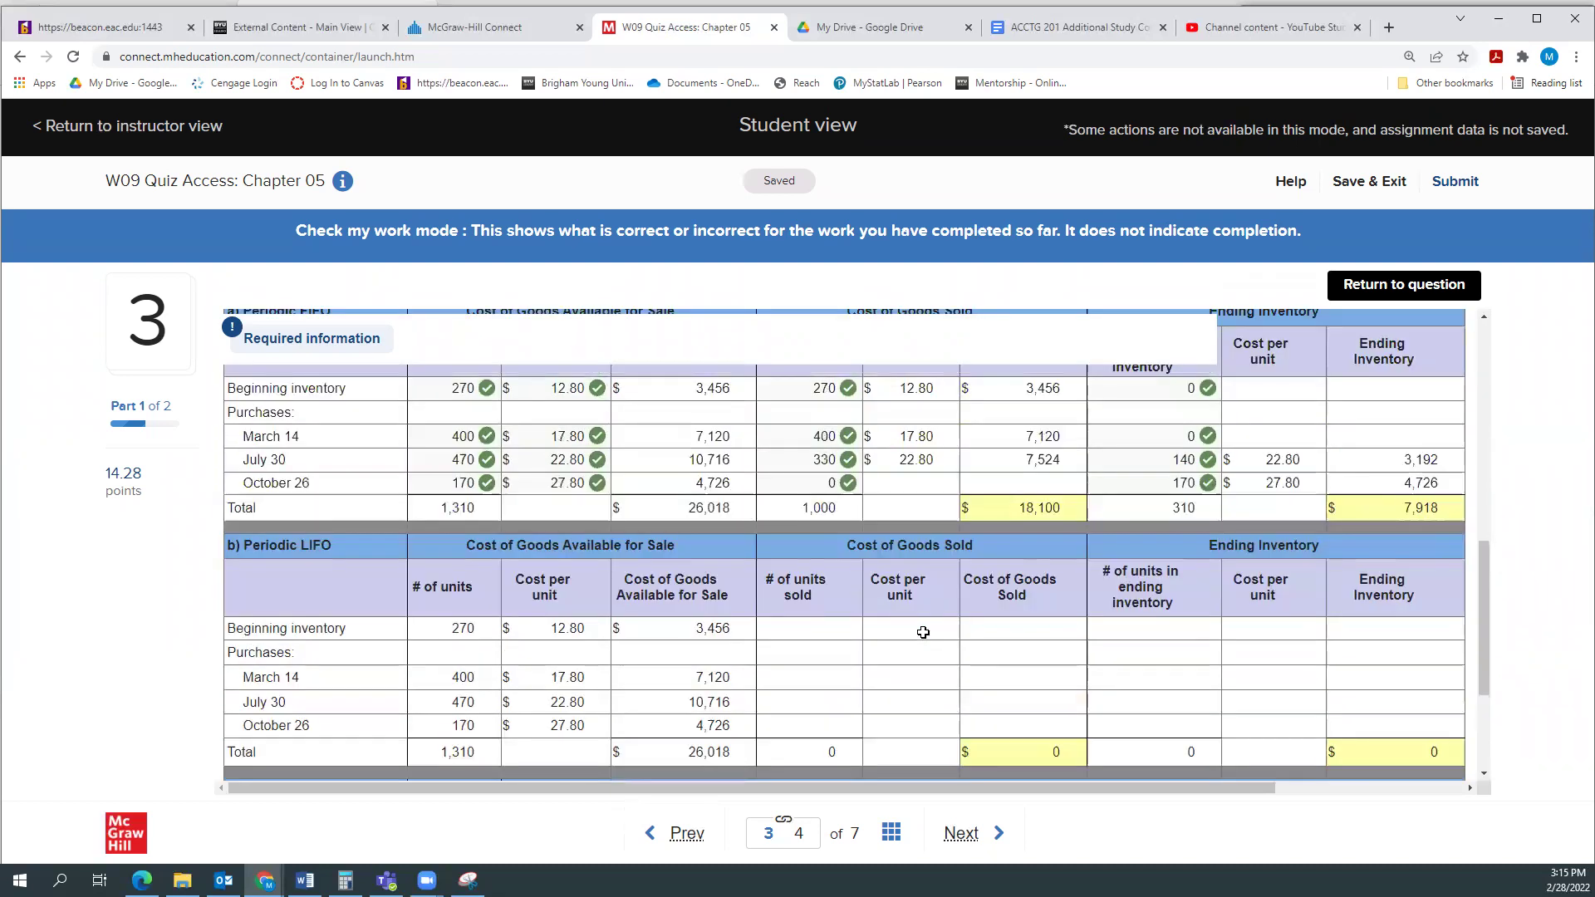
scroll(923, 632, "up", 8)
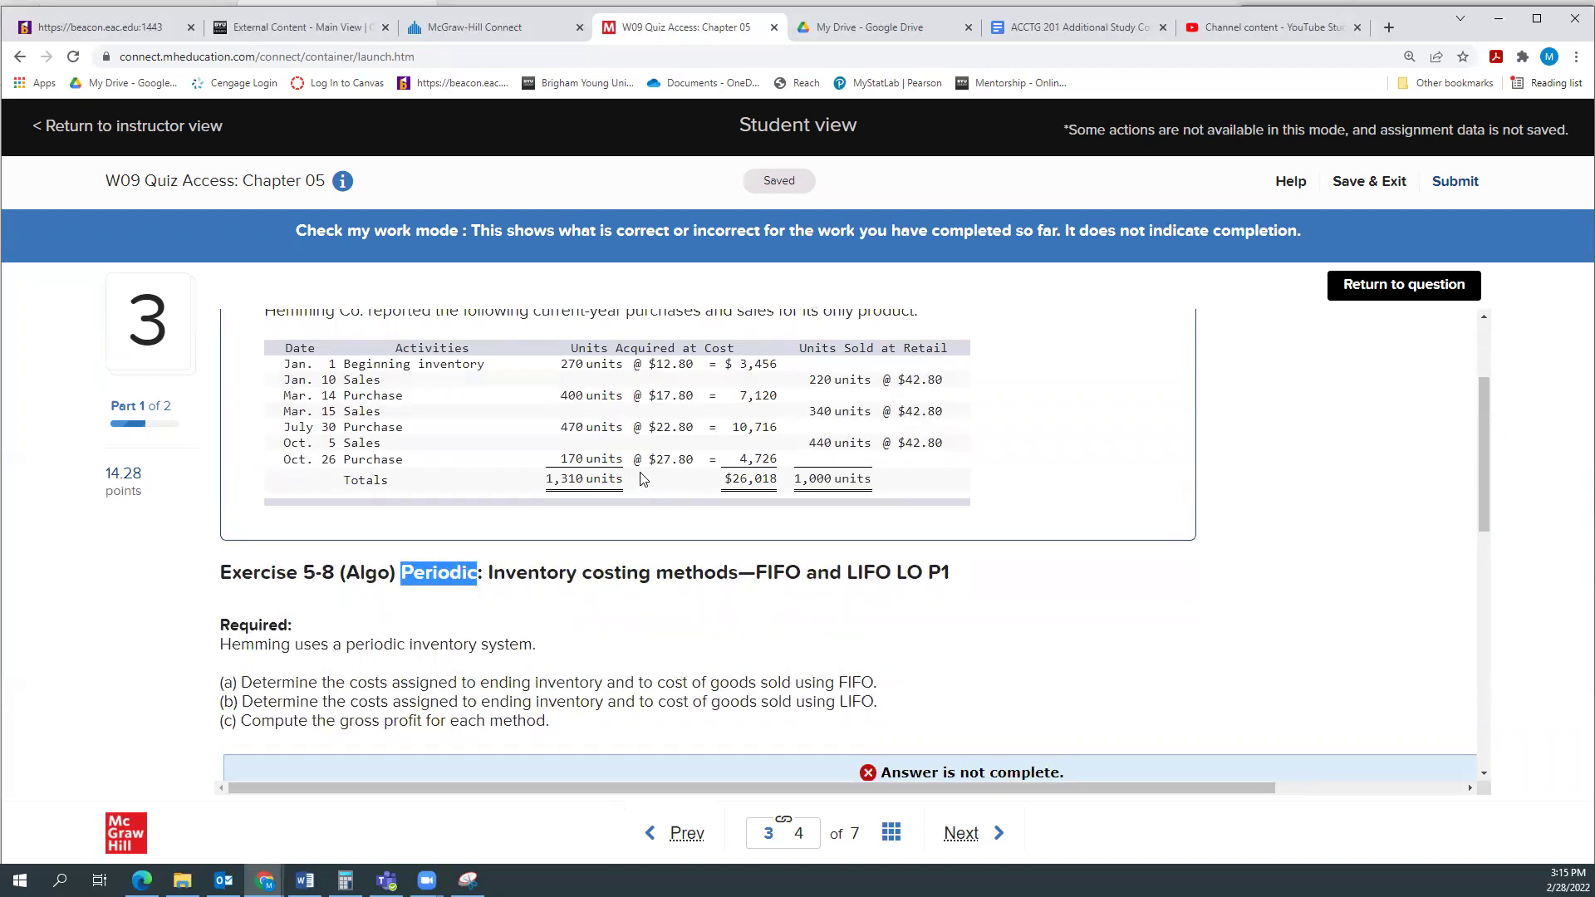
left_click_drag(290, 459, 706, 467)
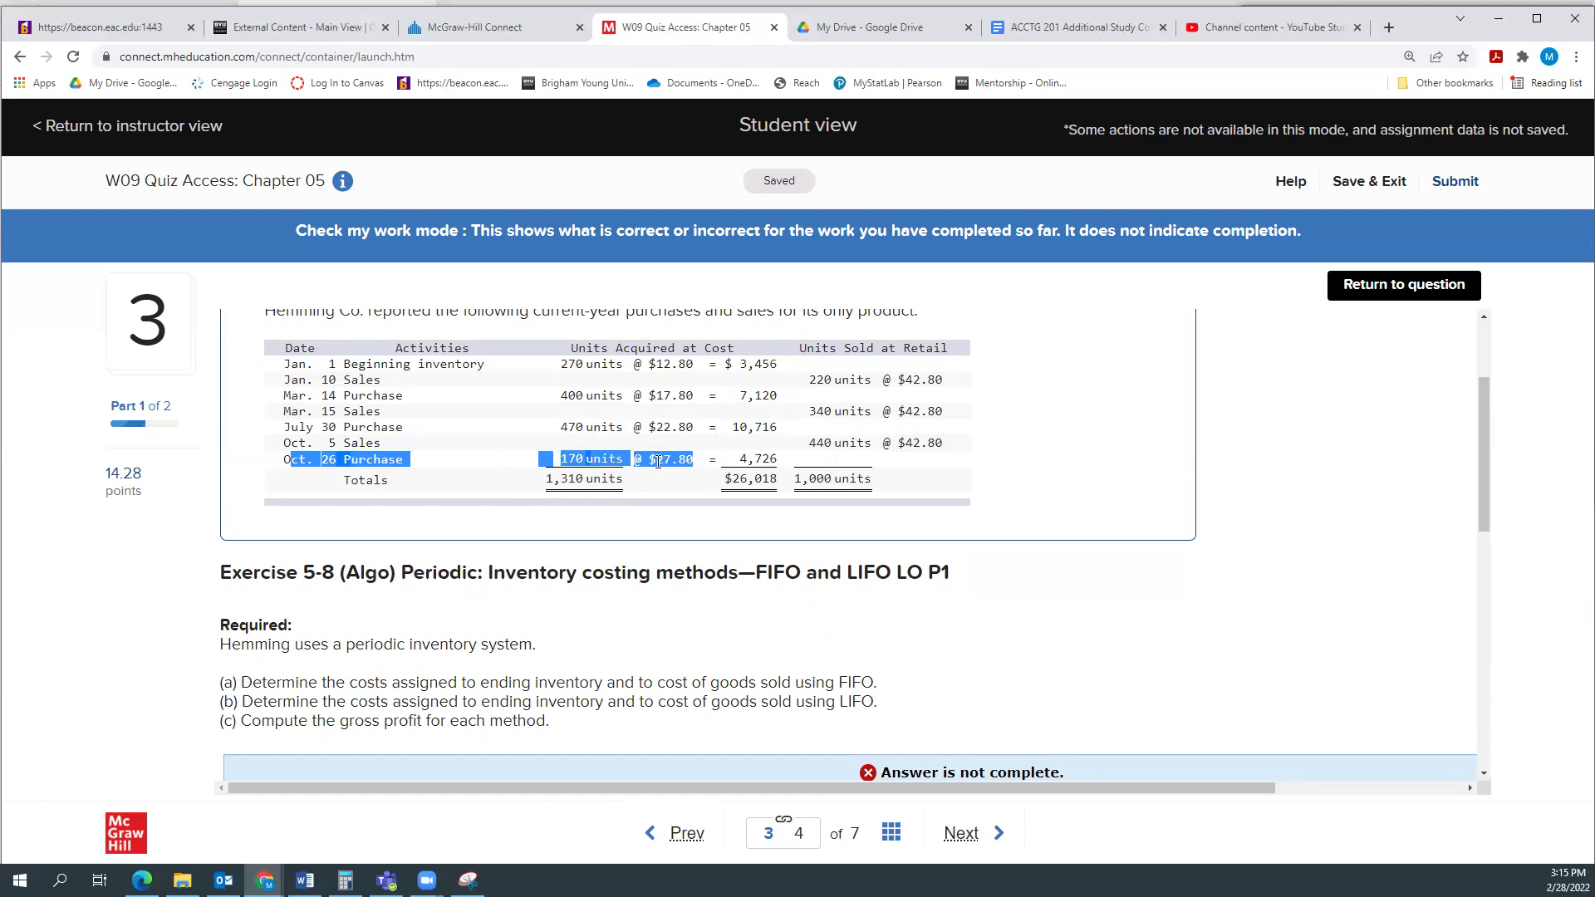
scroll(698, 482, "down", 3)
scroll(698, 481, "up", 1)
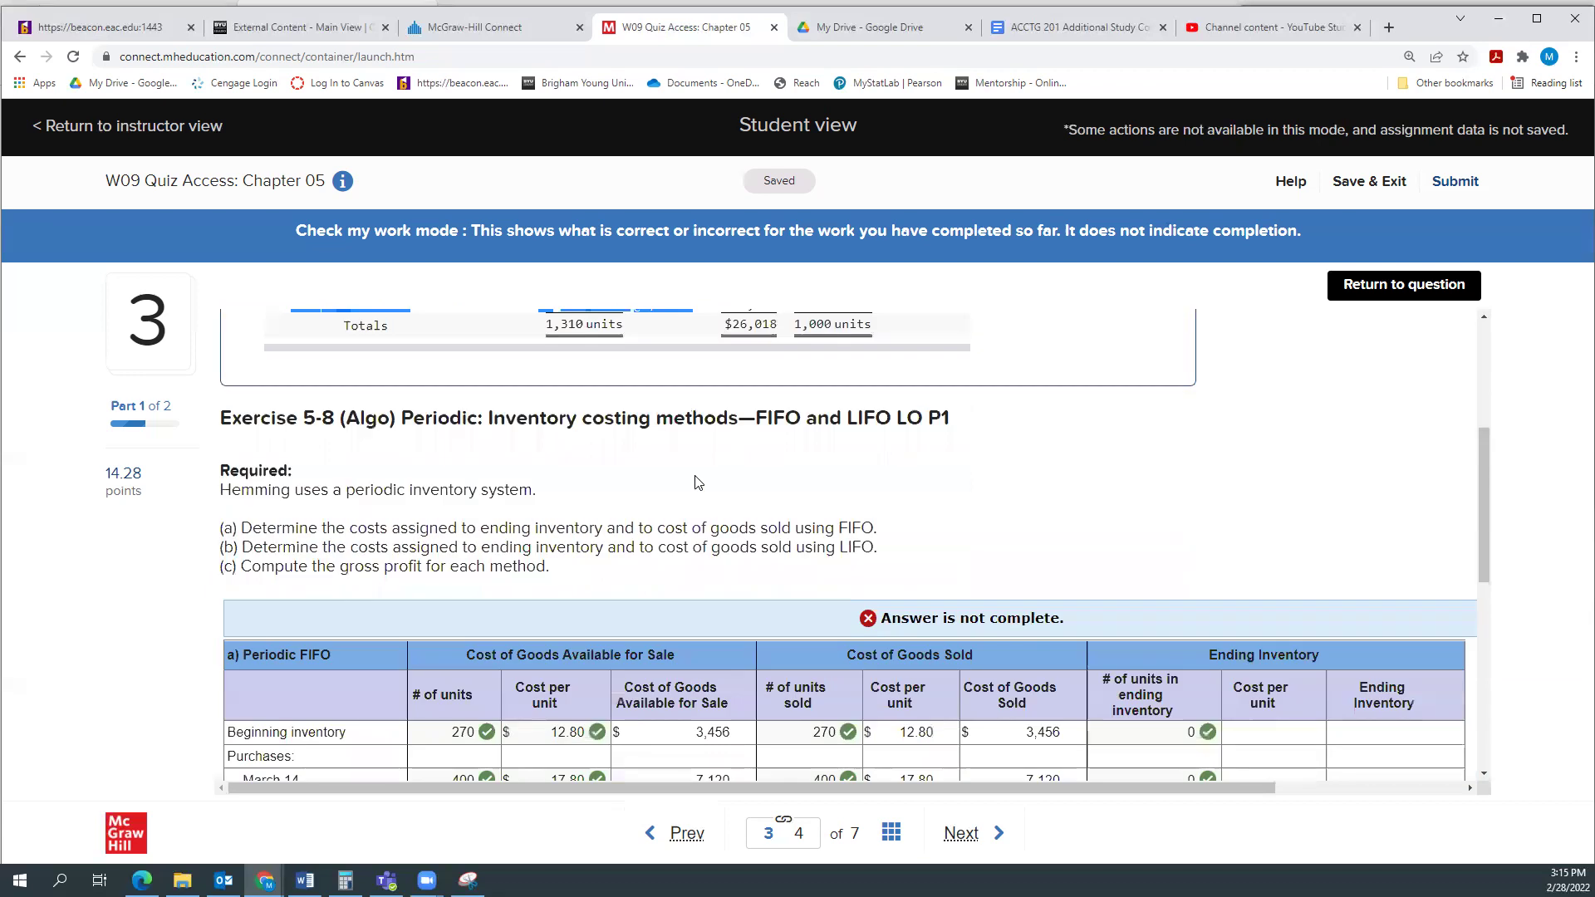
scroll(698, 482, "up", 2)
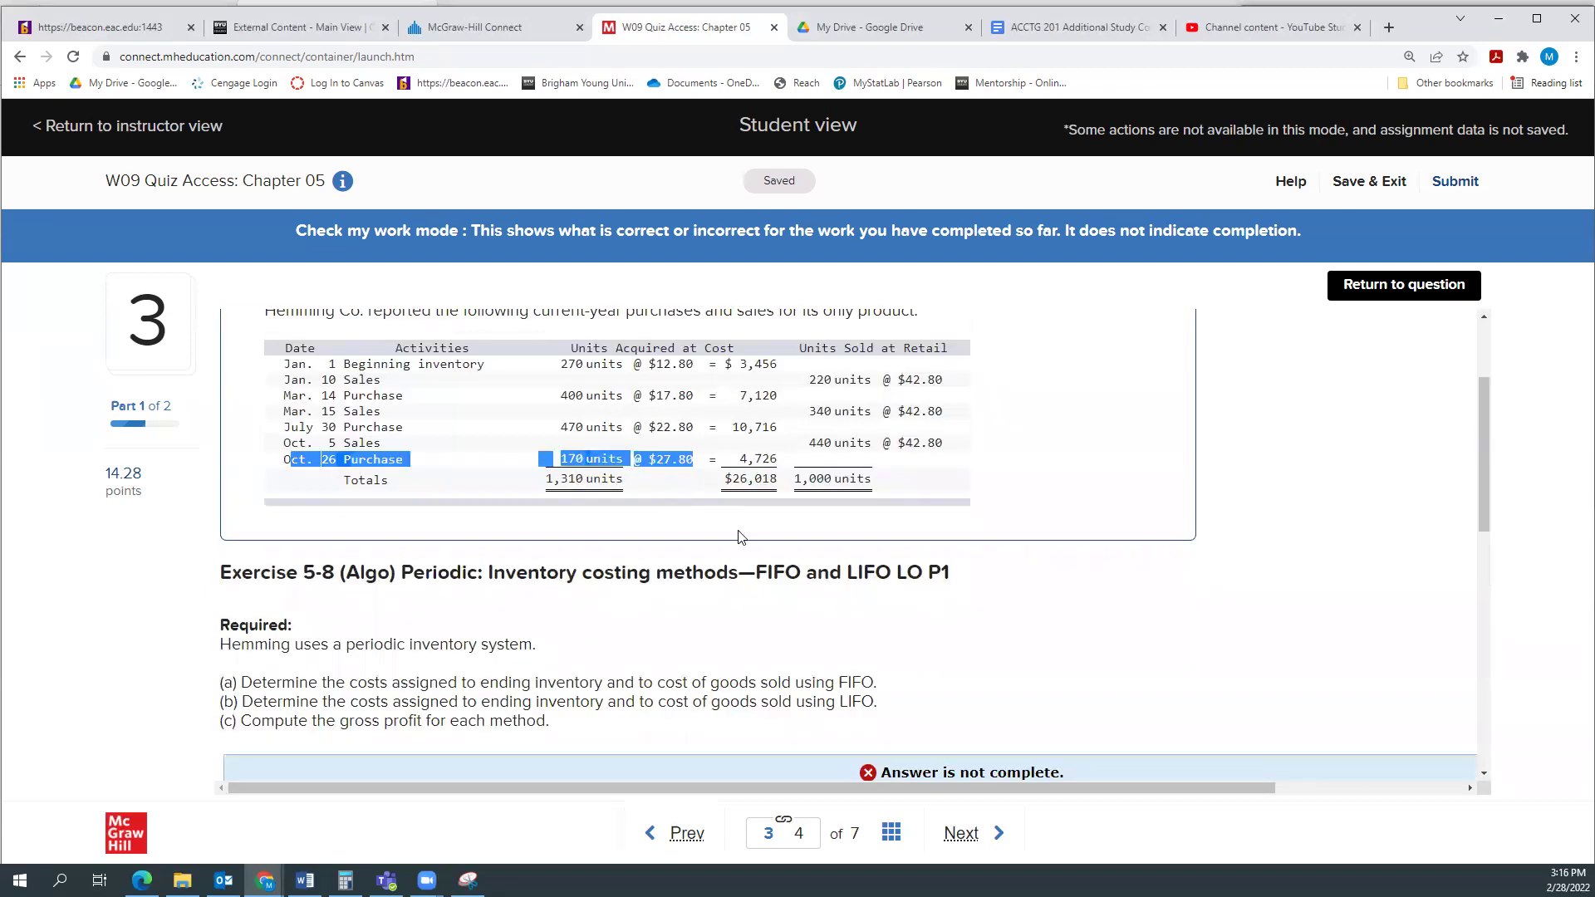
scroll(698, 482, "down", 4)
scroll(798, 573, "down", 2)
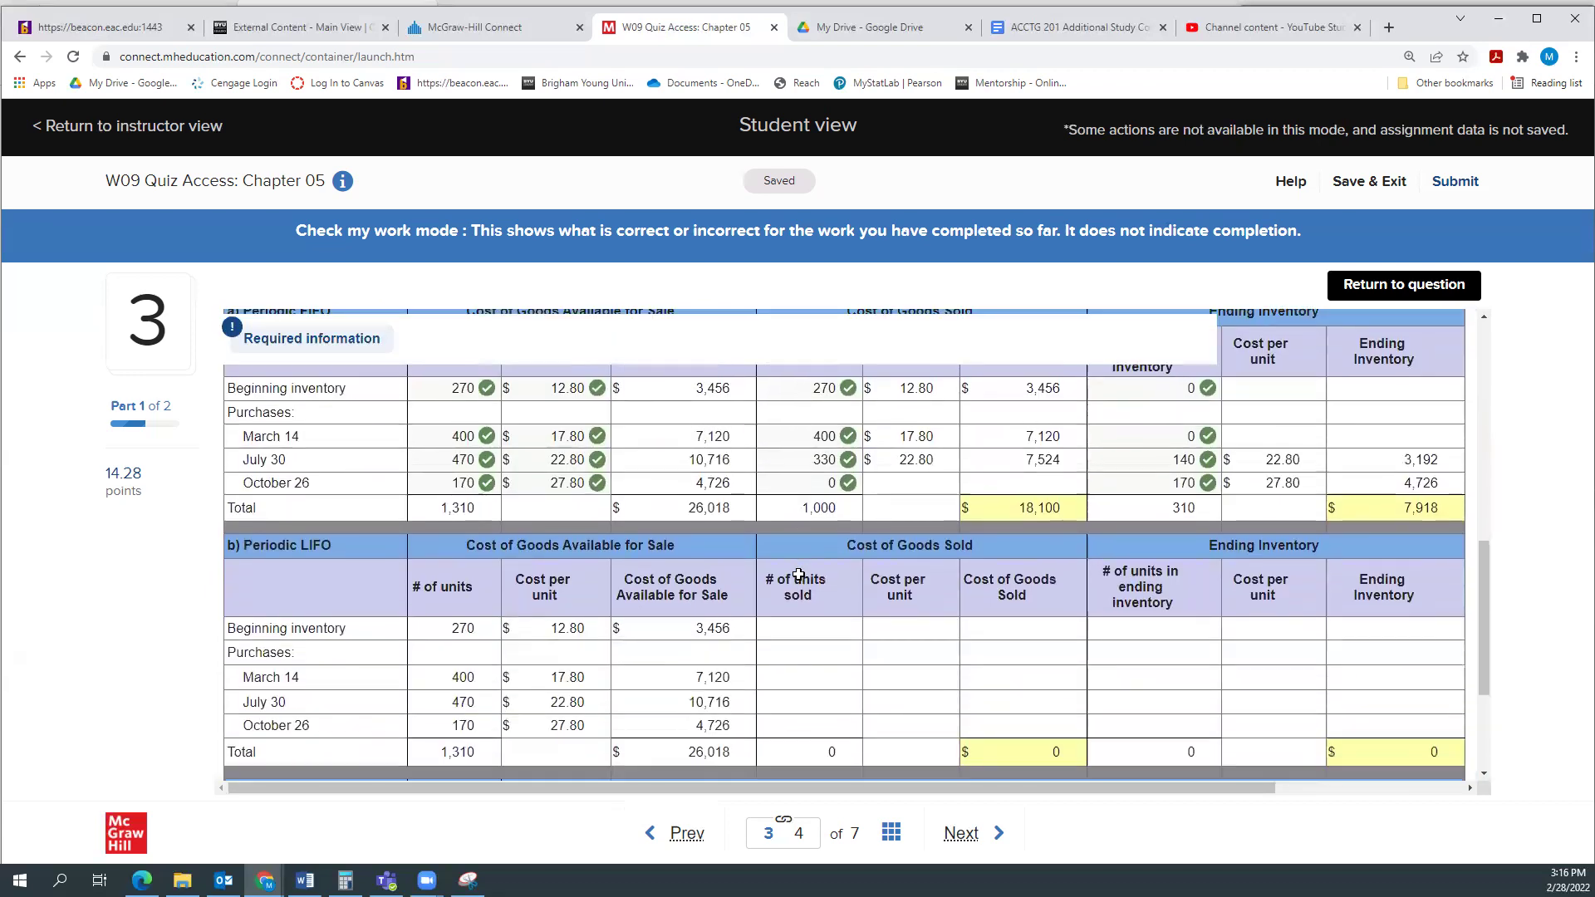
scroll(798, 574, "up", 5)
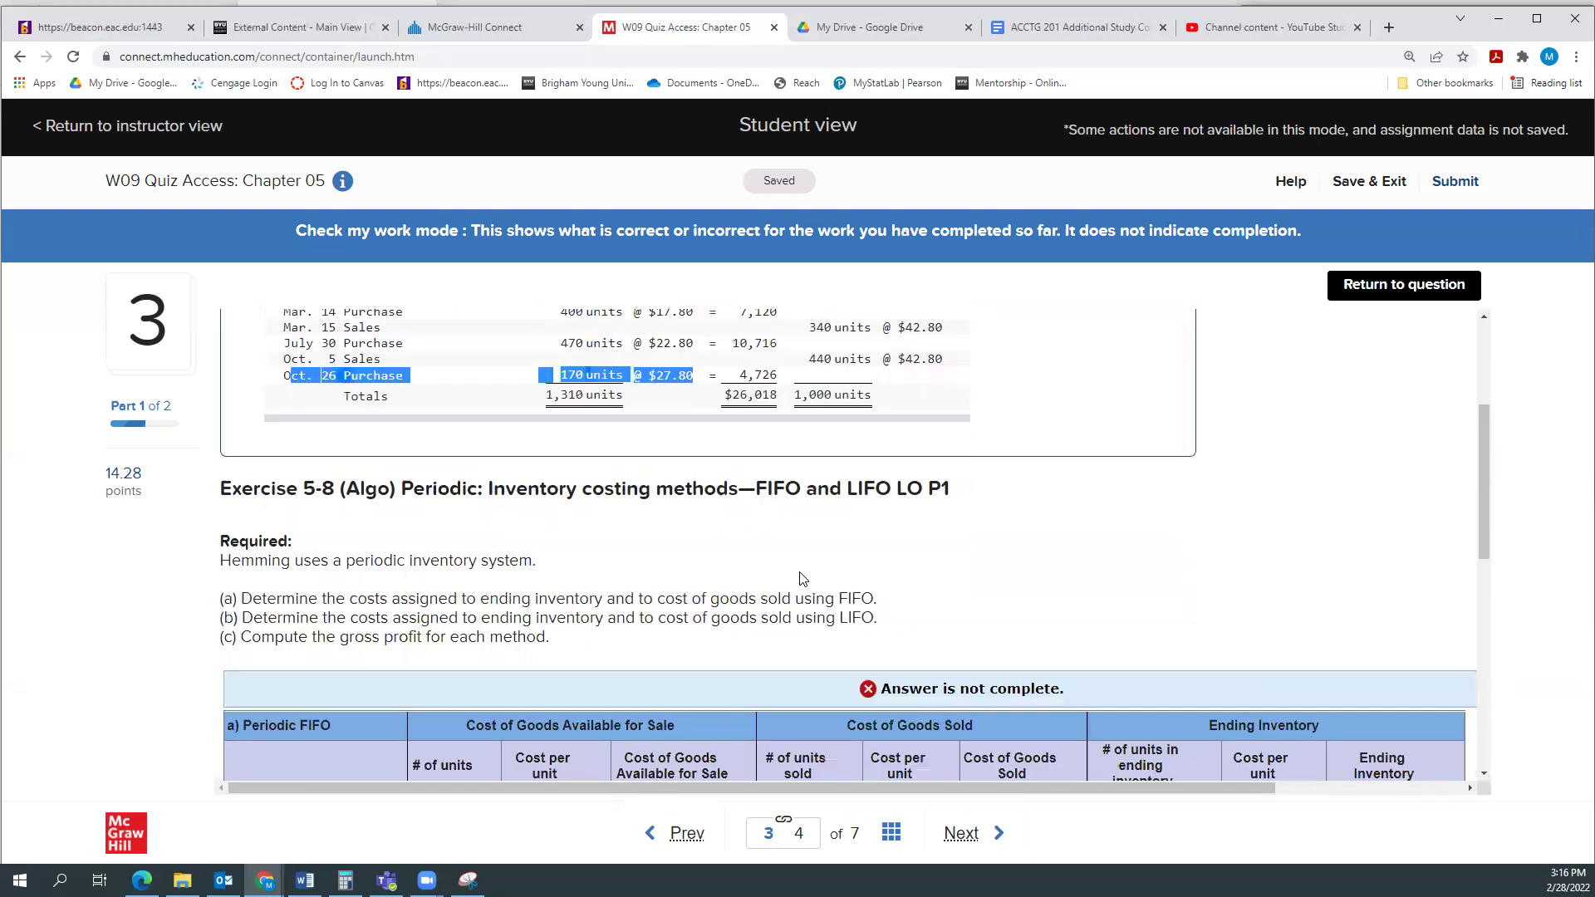
scroll(798, 571, "down", 3)
scroll(798, 572, "down", 2)
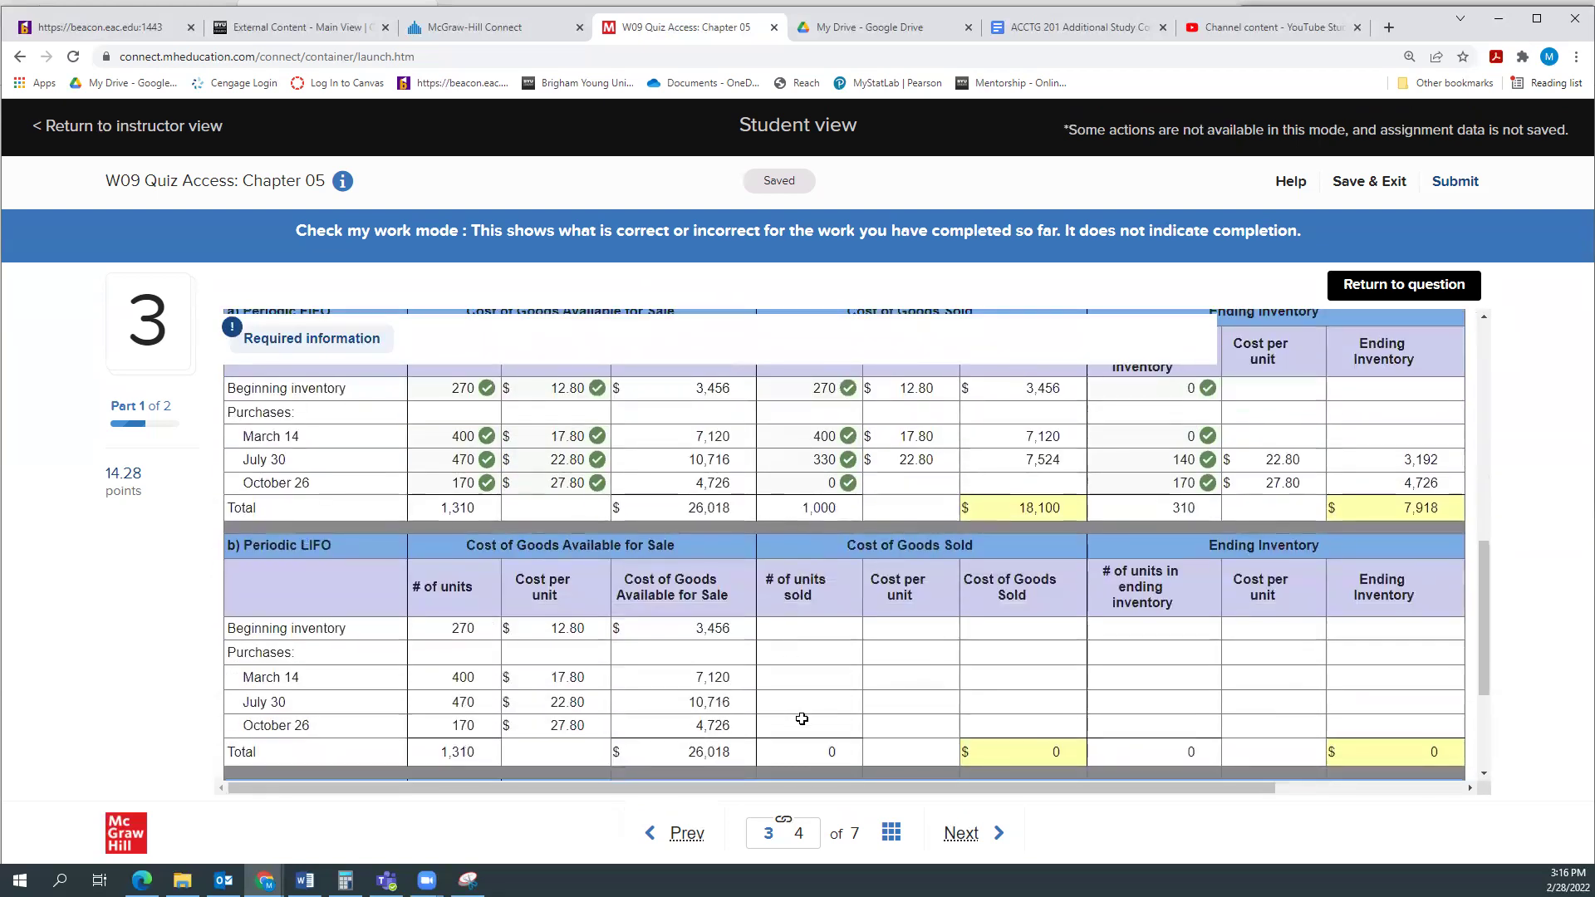
Return to the question and enter 170 as the units sold from the October 26 purchase in the Periodic LIFO table
left_click(810, 727)
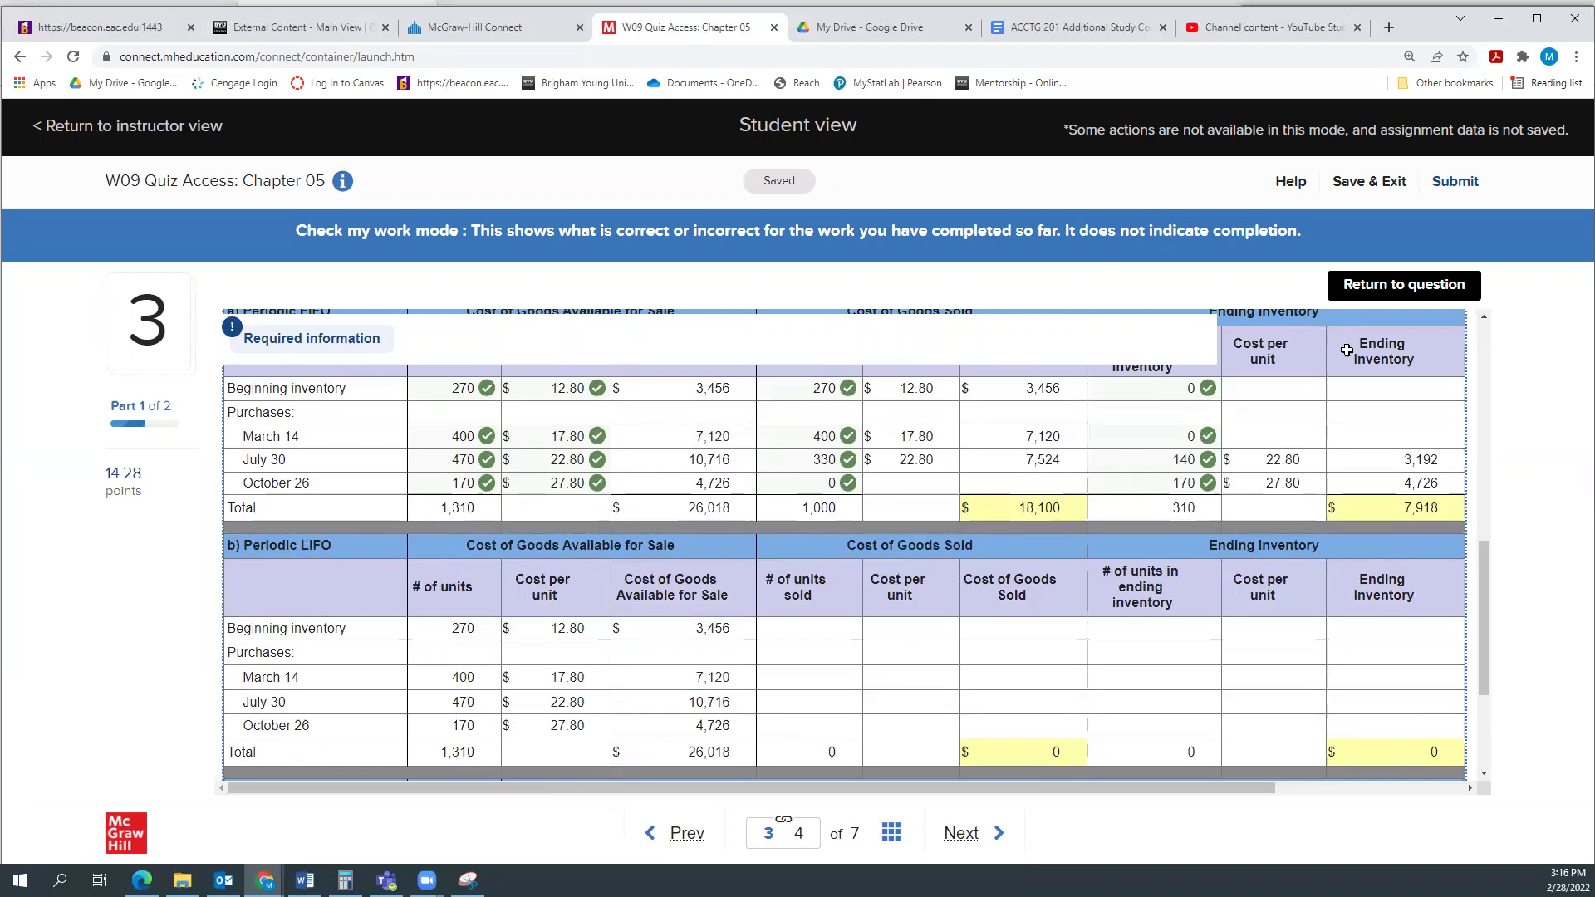
left_click(1348, 285)
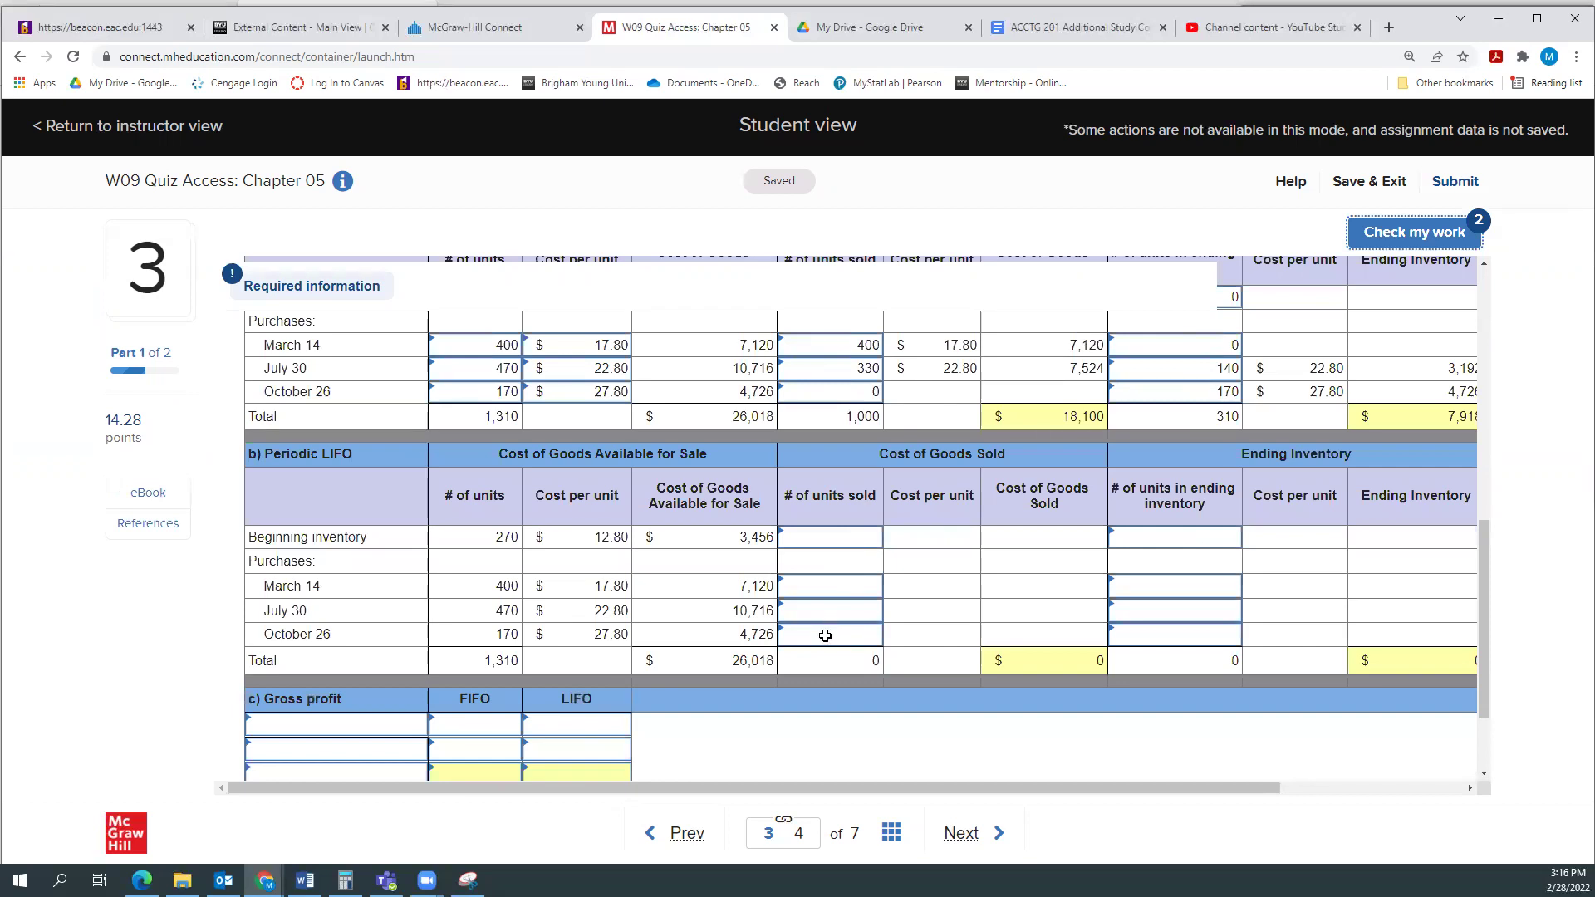
left_click(823, 635)
type("1")
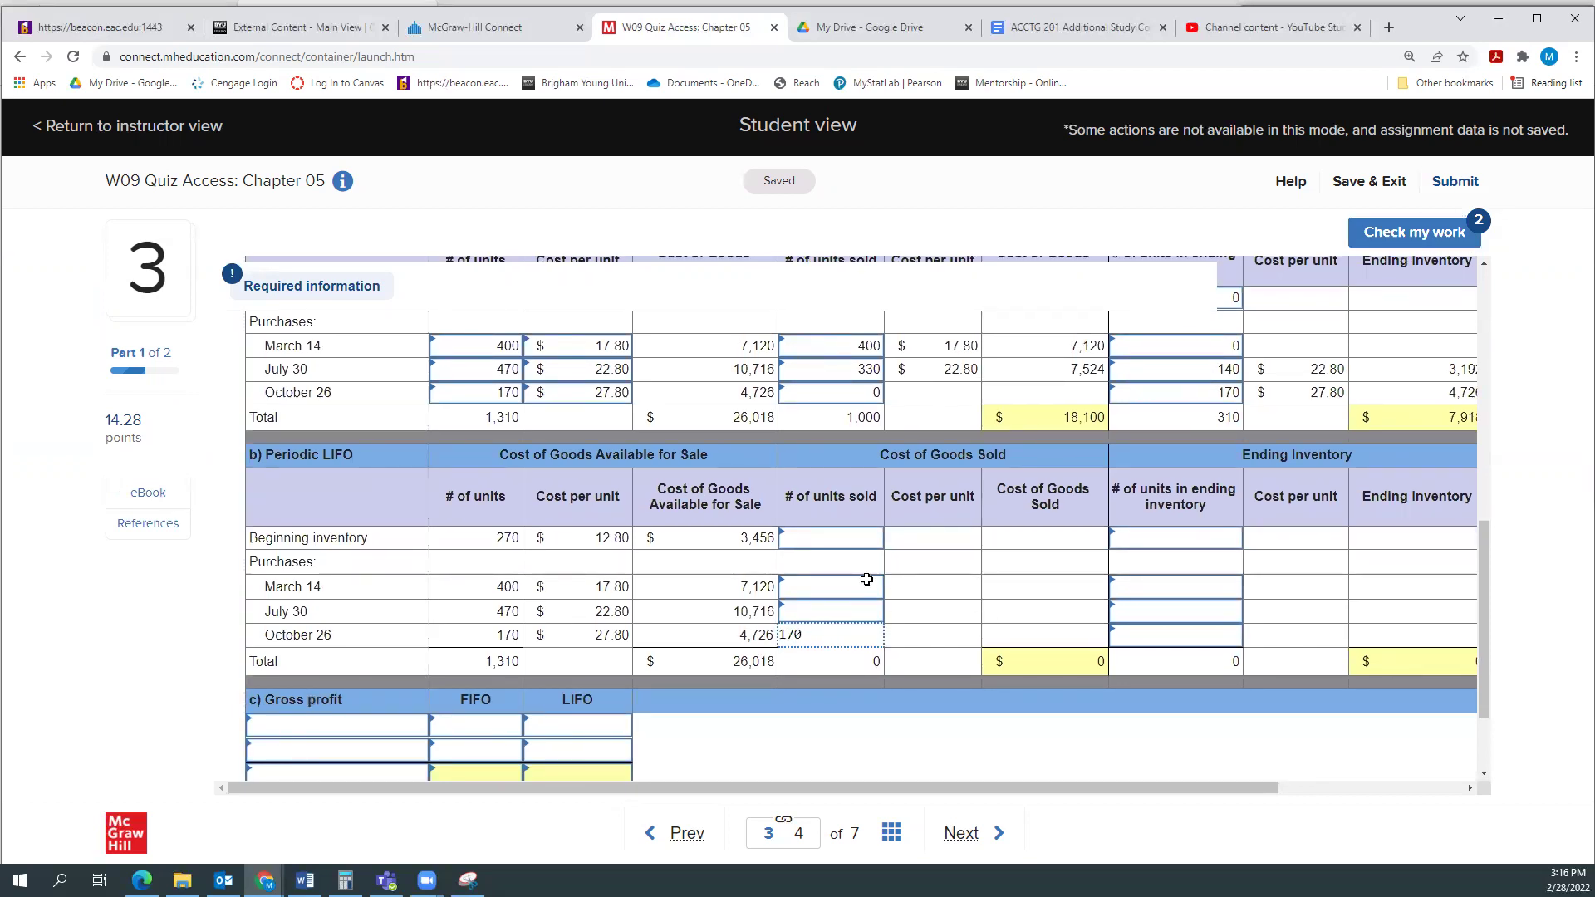
type("70")
left_click(795, 613)
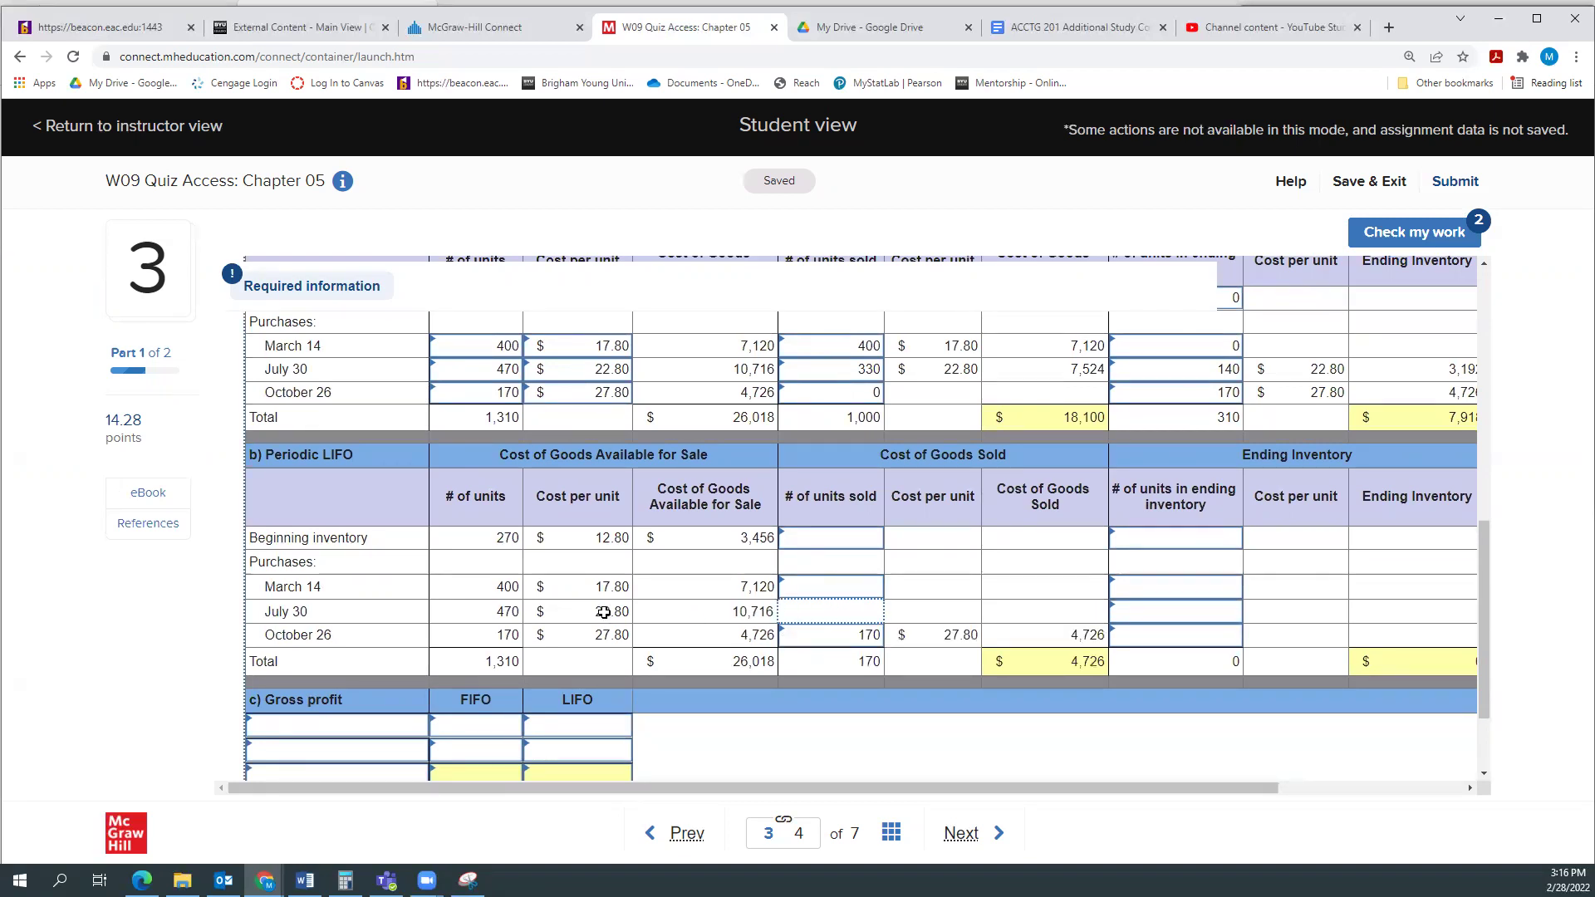
Enter the remaining Periodic LIFO units sold: 470 for July 30, 360 for March 14 and 0 for beginning inventory
type("470")
left_click(837, 639)
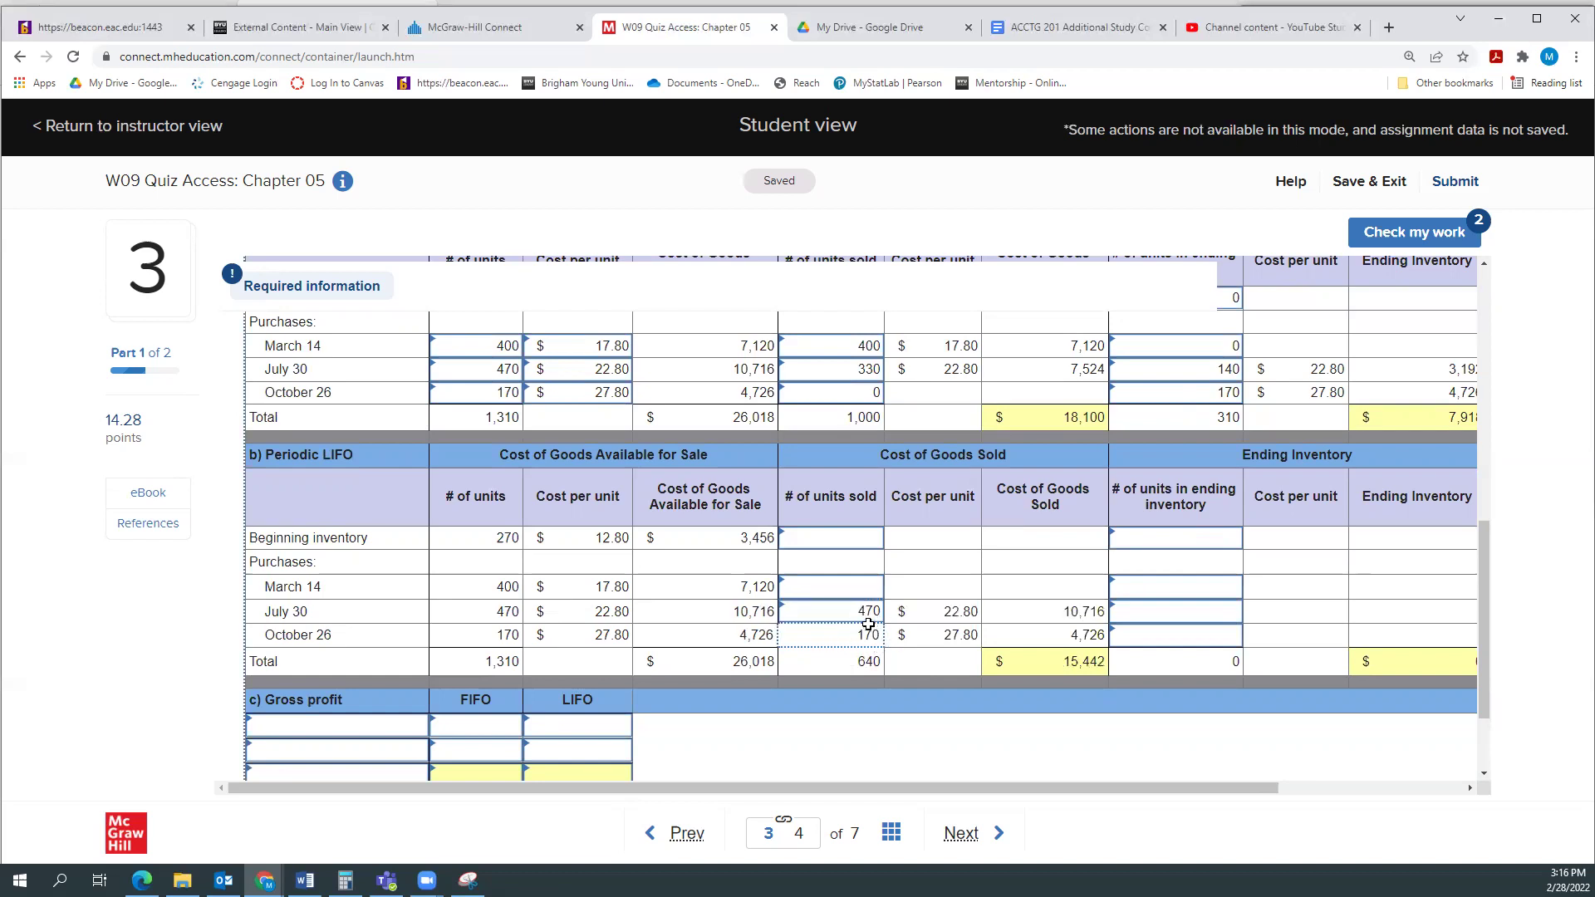
left_click(840, 591)
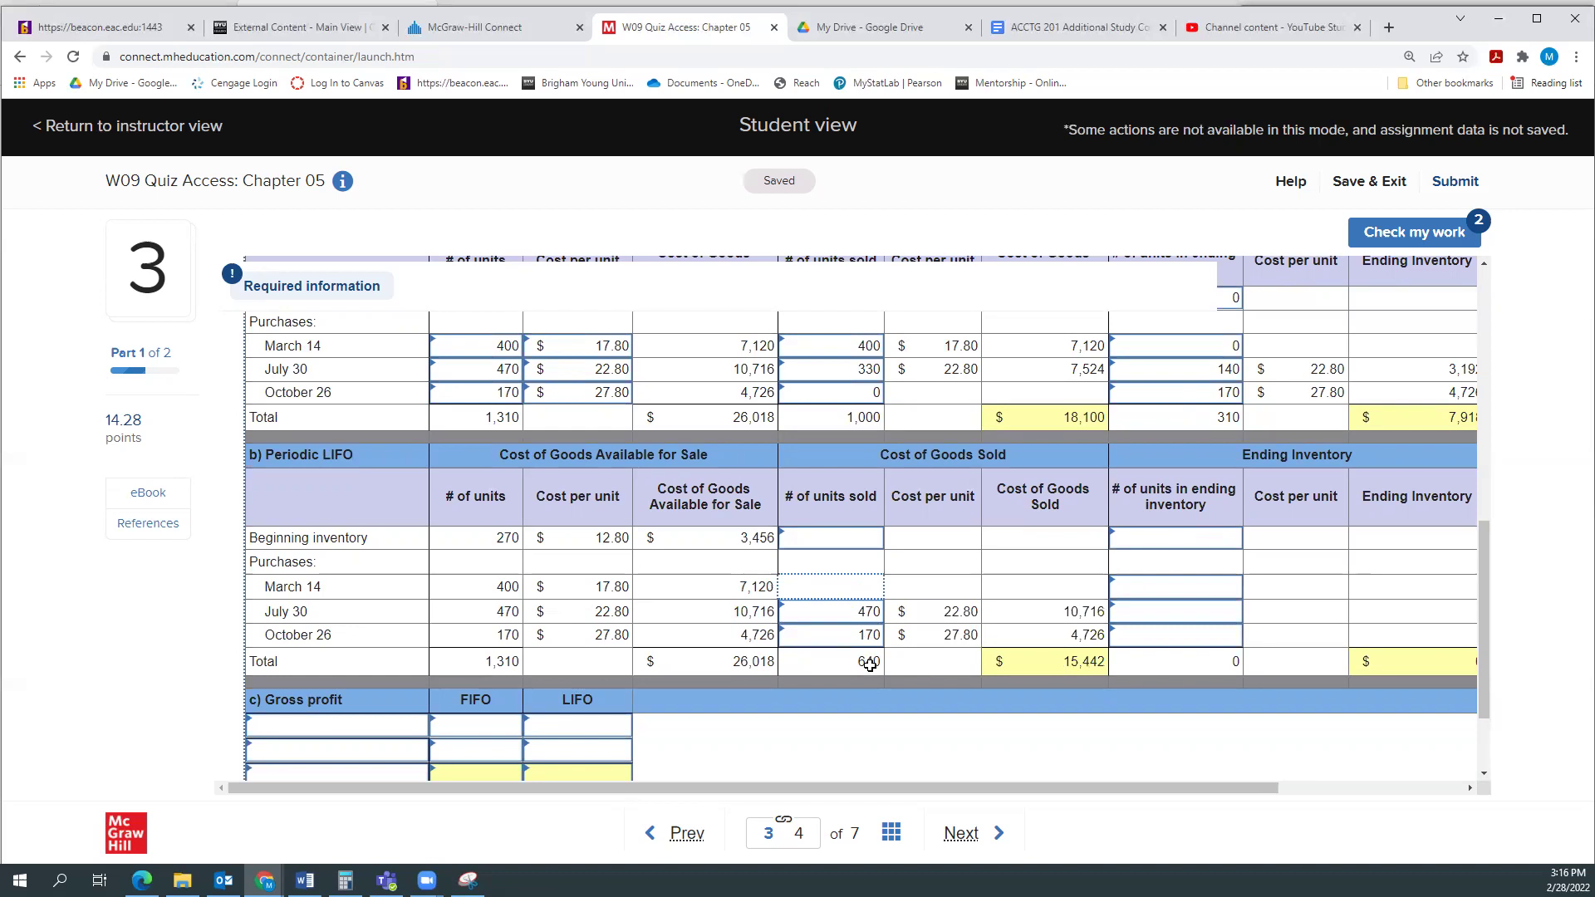
type("360")
left_click(815, 628)
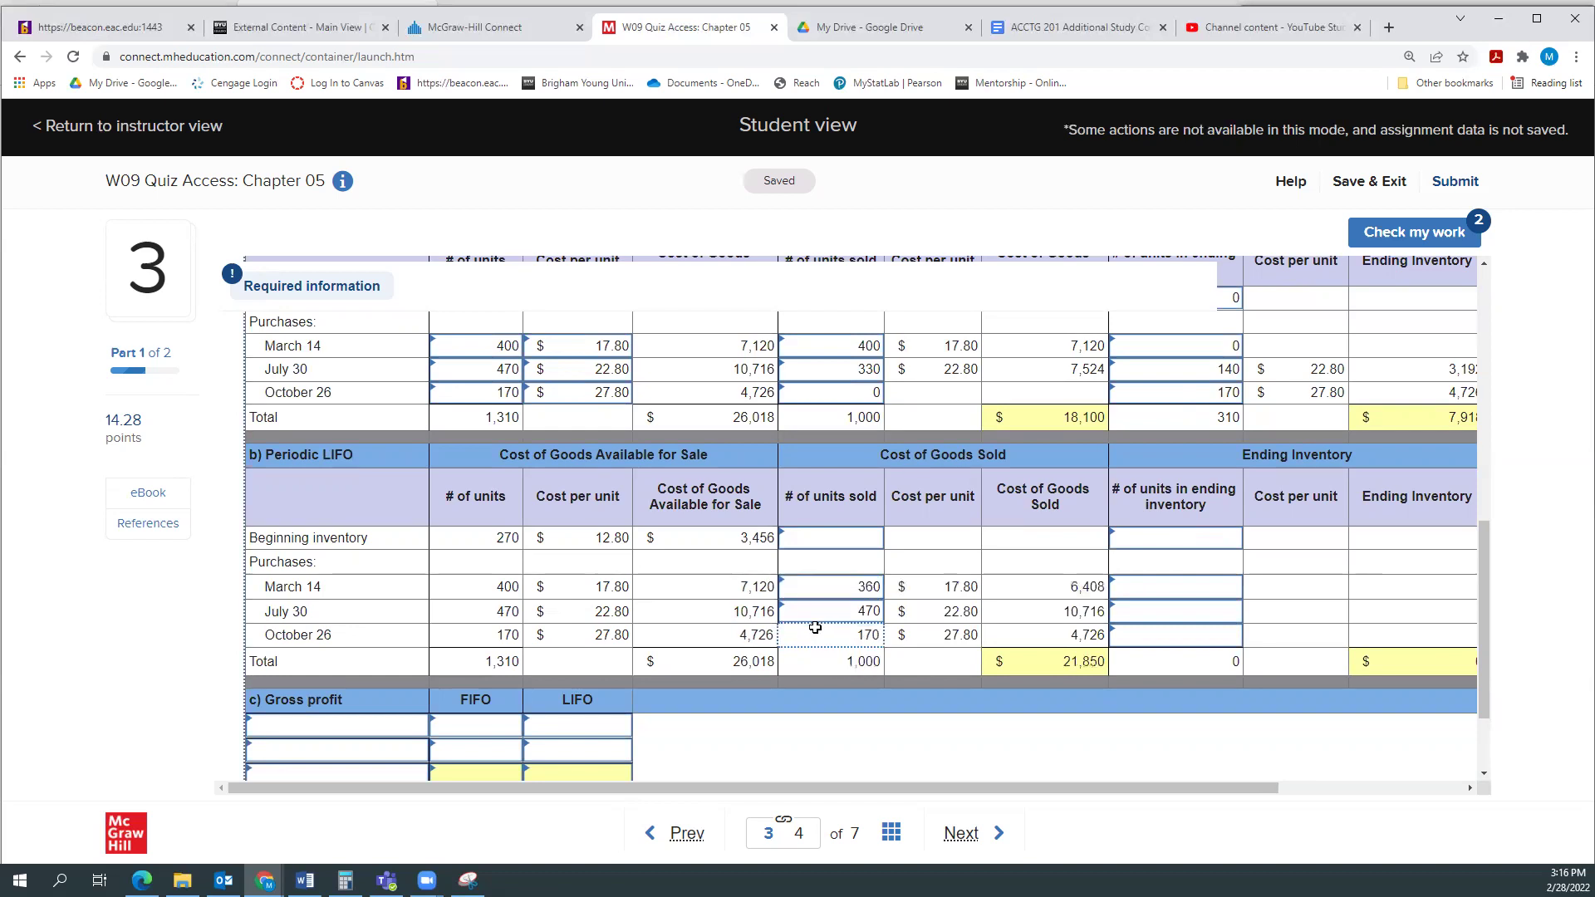
left_click(822, 538)
type("0")
left_click(821, 584)
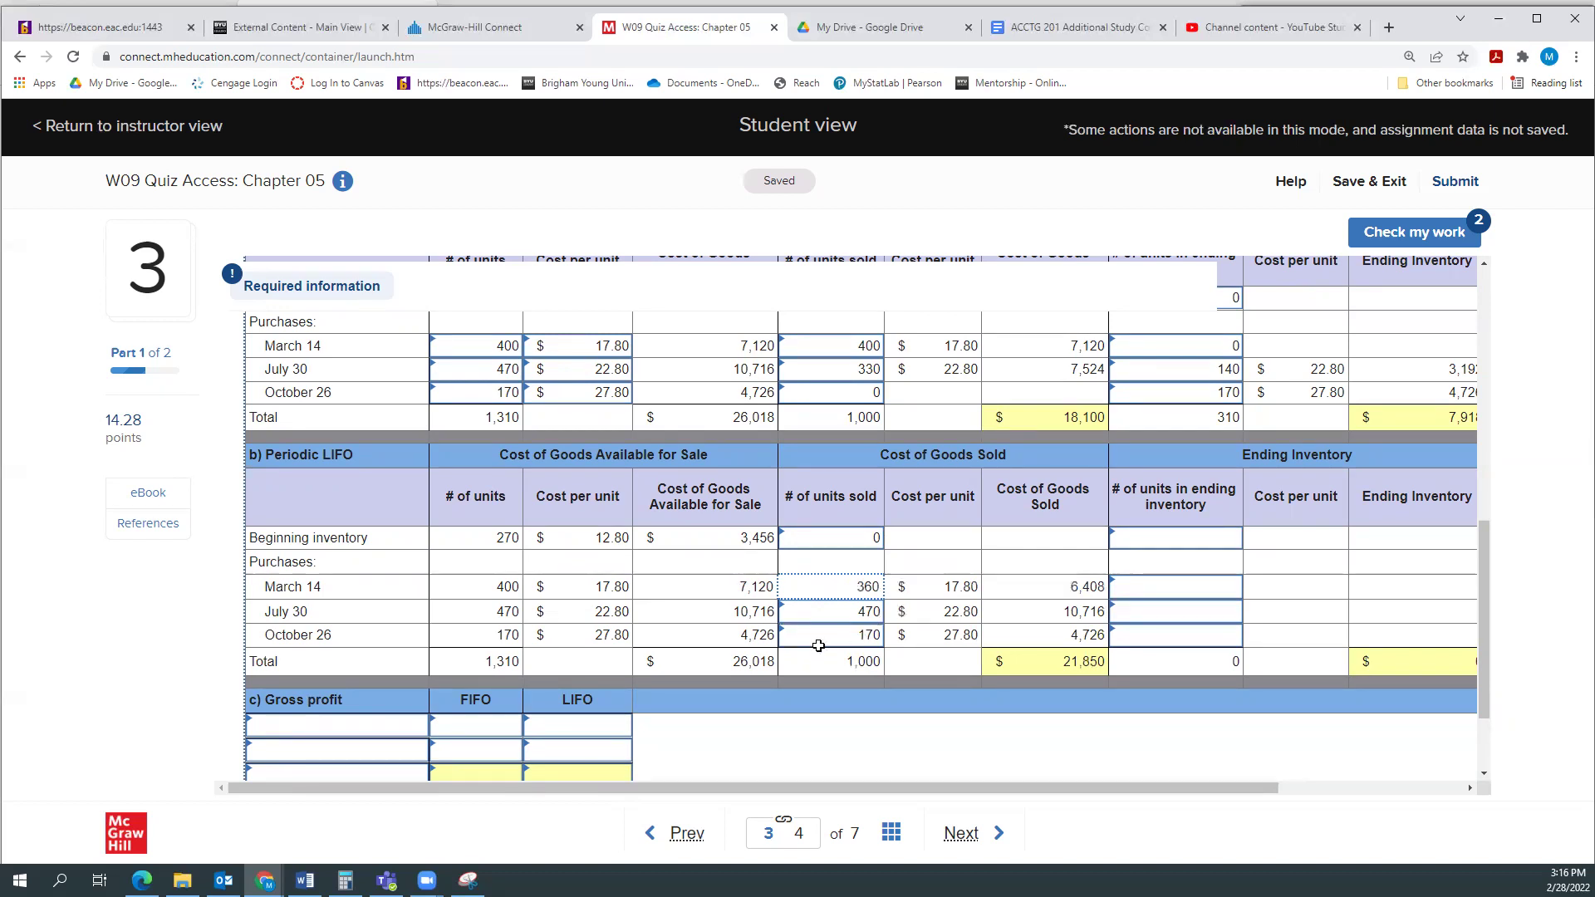
Fill in the Periodic LIFO ending inventory units: 0 for October 26, 0 for July 30, 40 for March 14 and 270 for beginning inventory
left_click(1156, 636)
type("0")
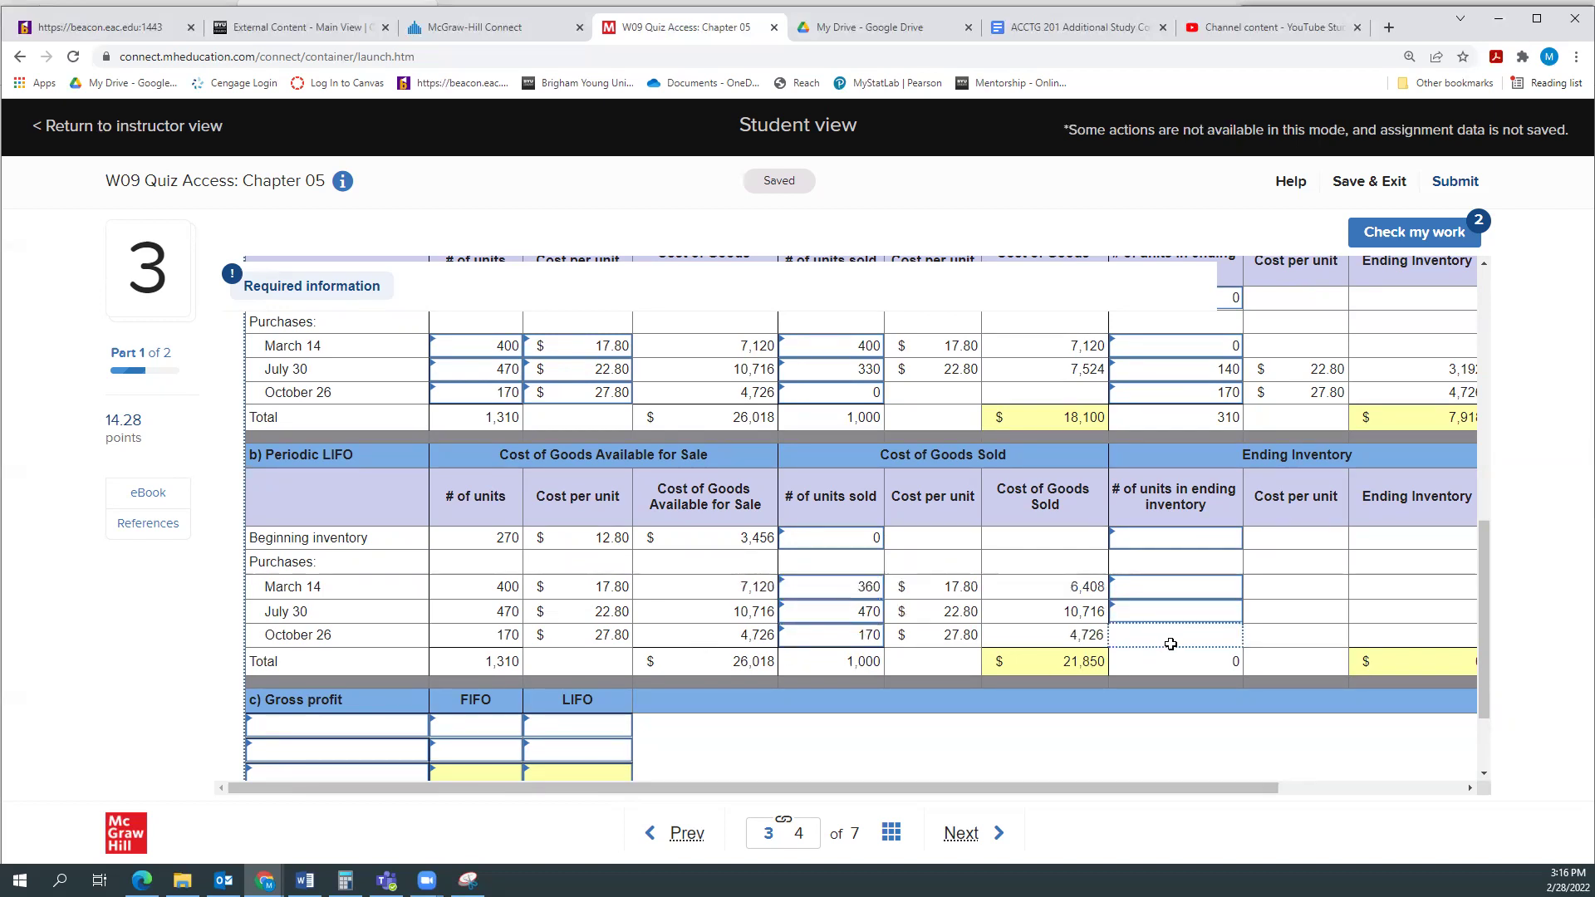
left_click(1155, 611)
type("0")
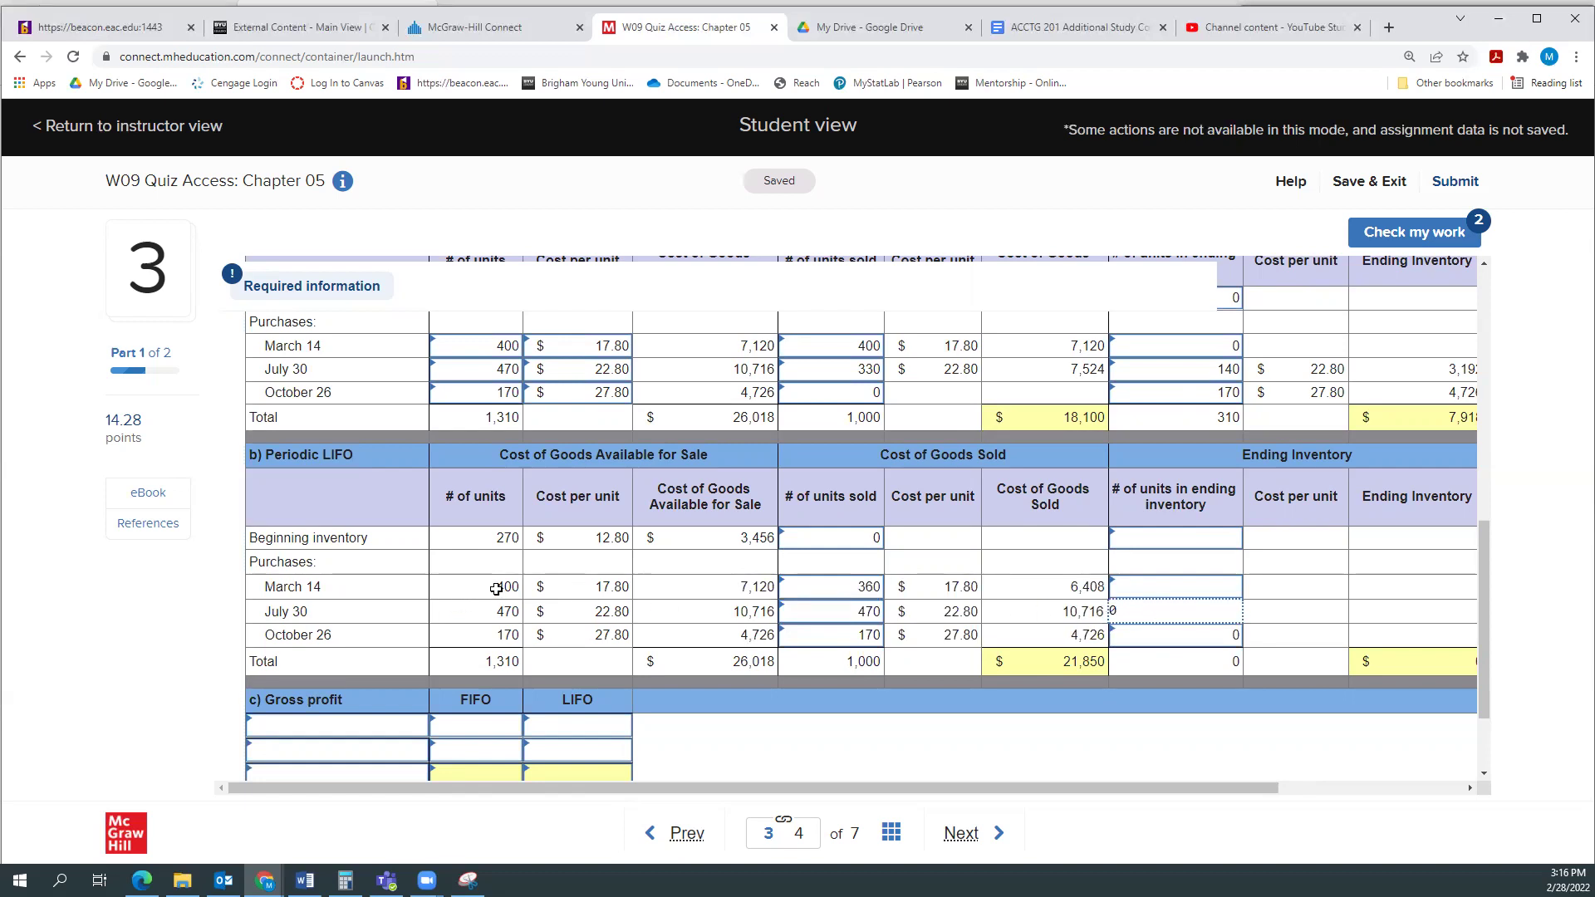
left_click(1152, 591)
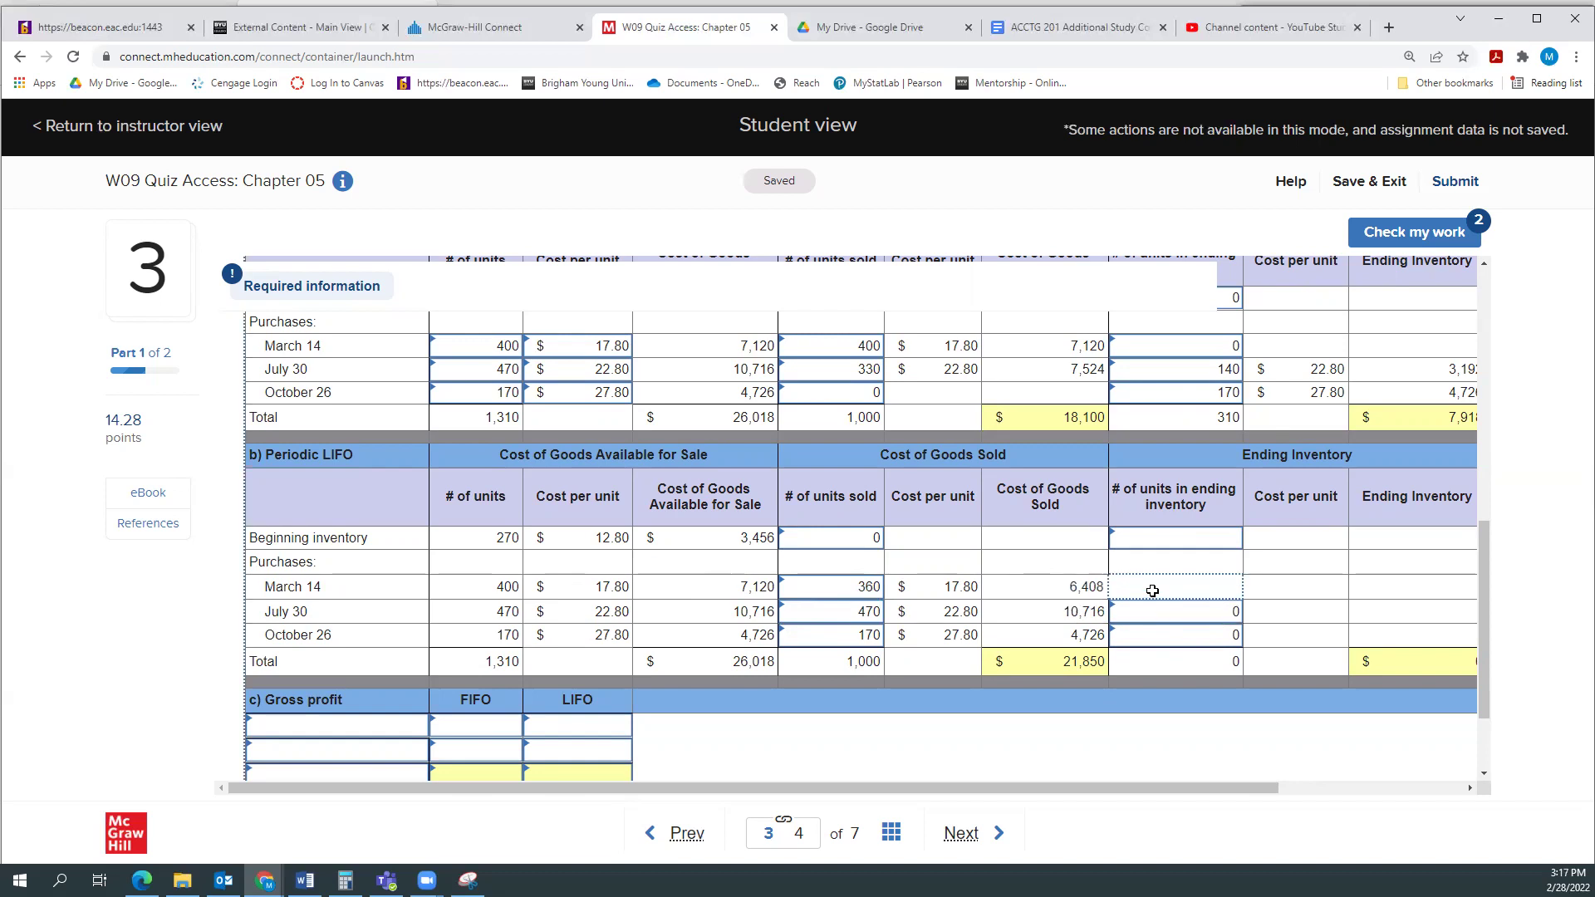
type("40")
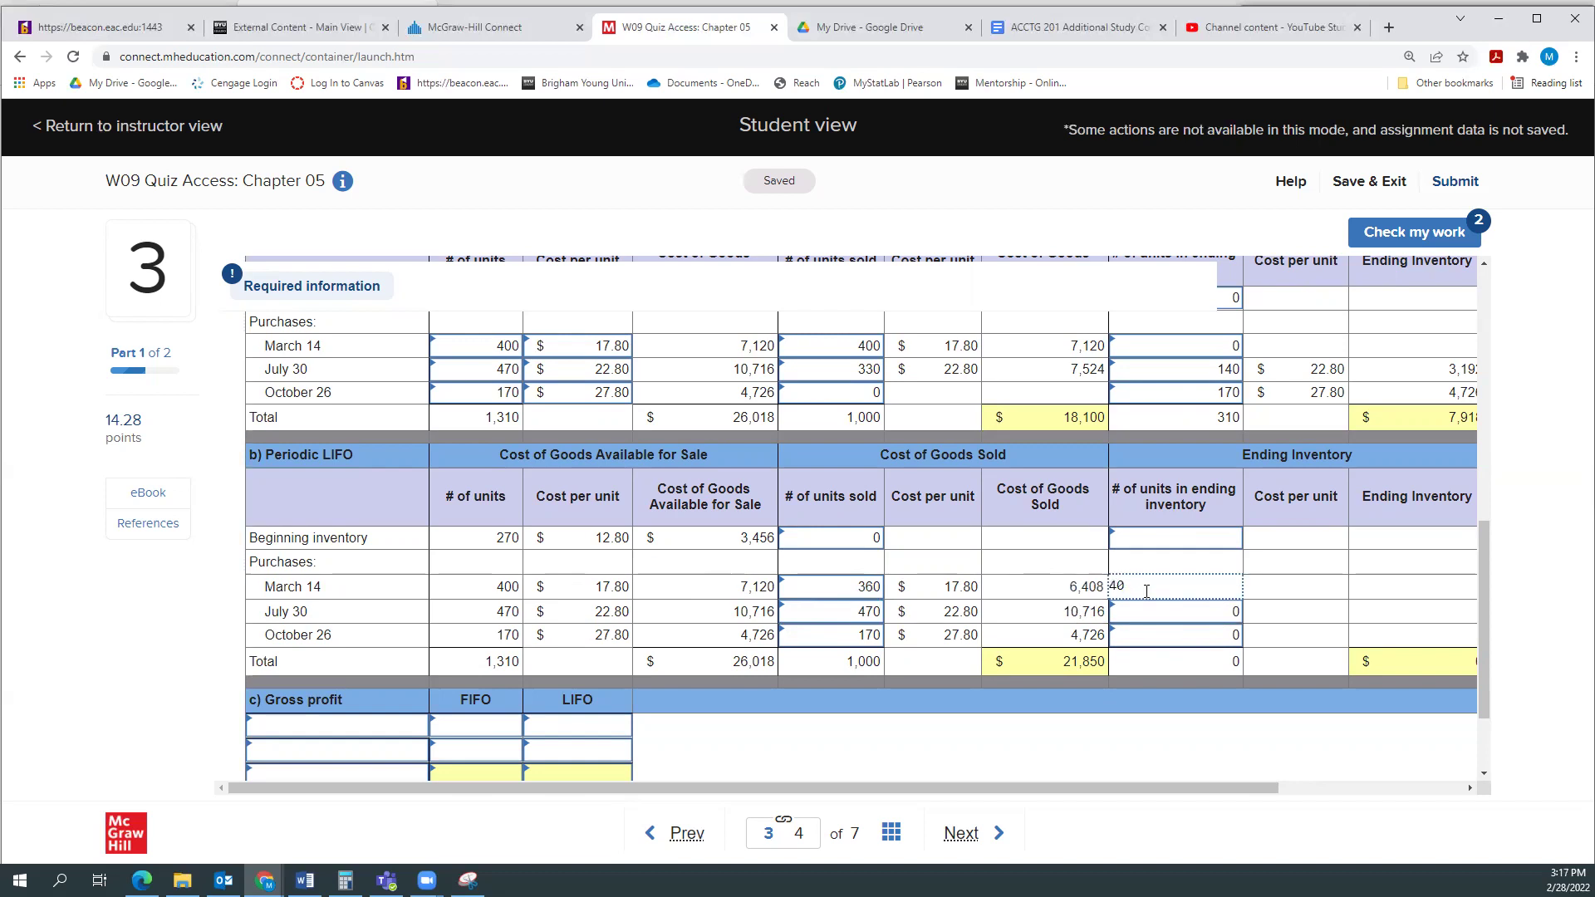
left_click(1147, 535)
type("270")
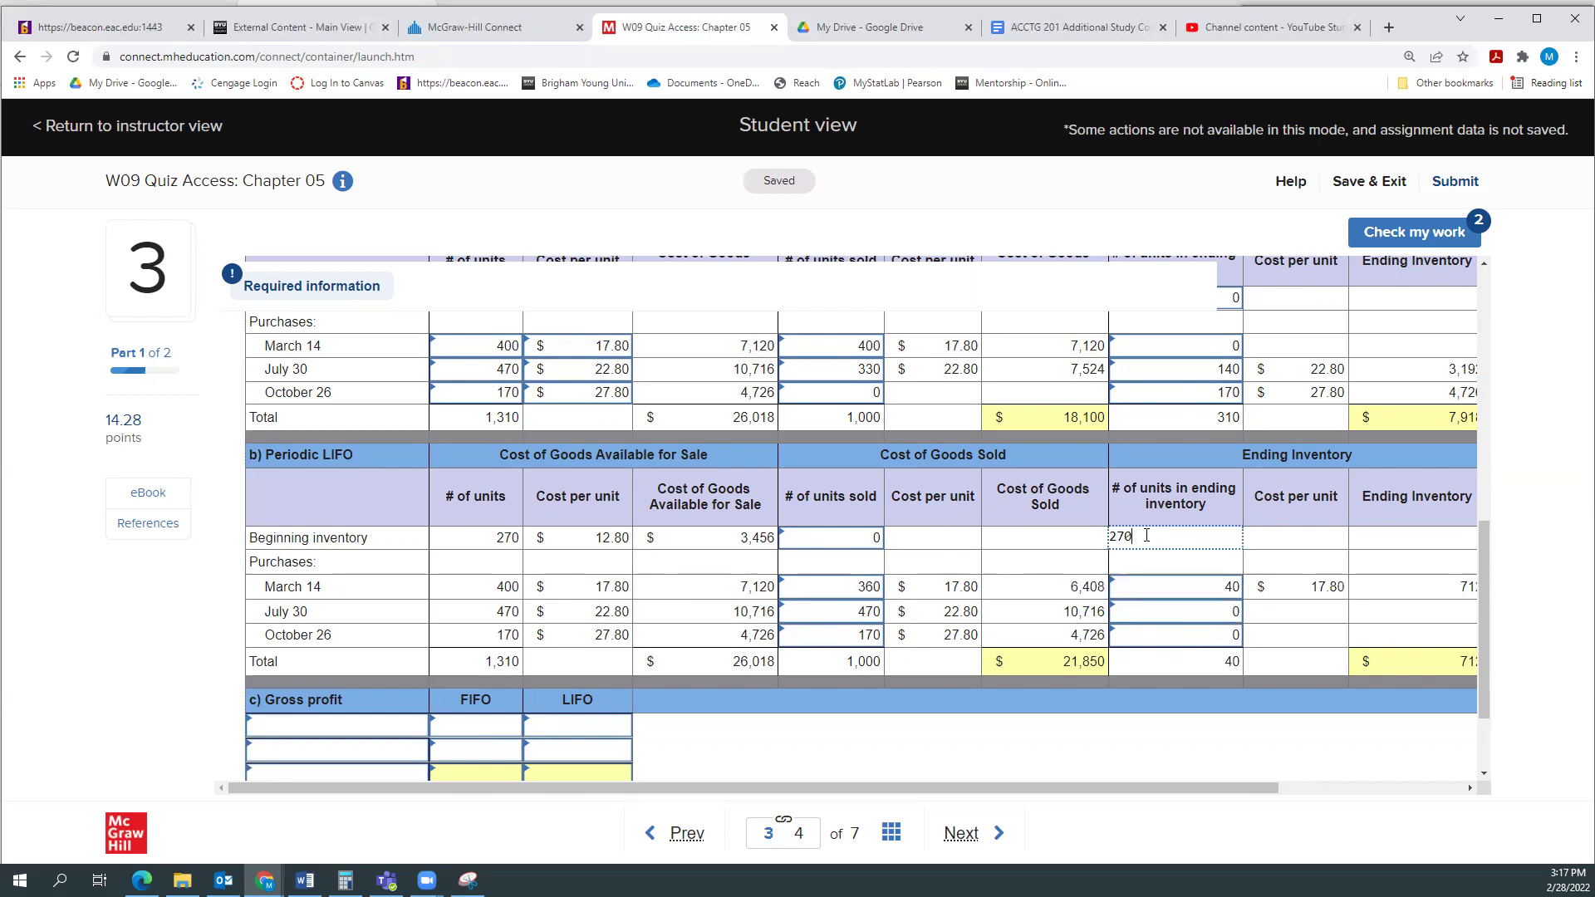
left_click(1151, 565)
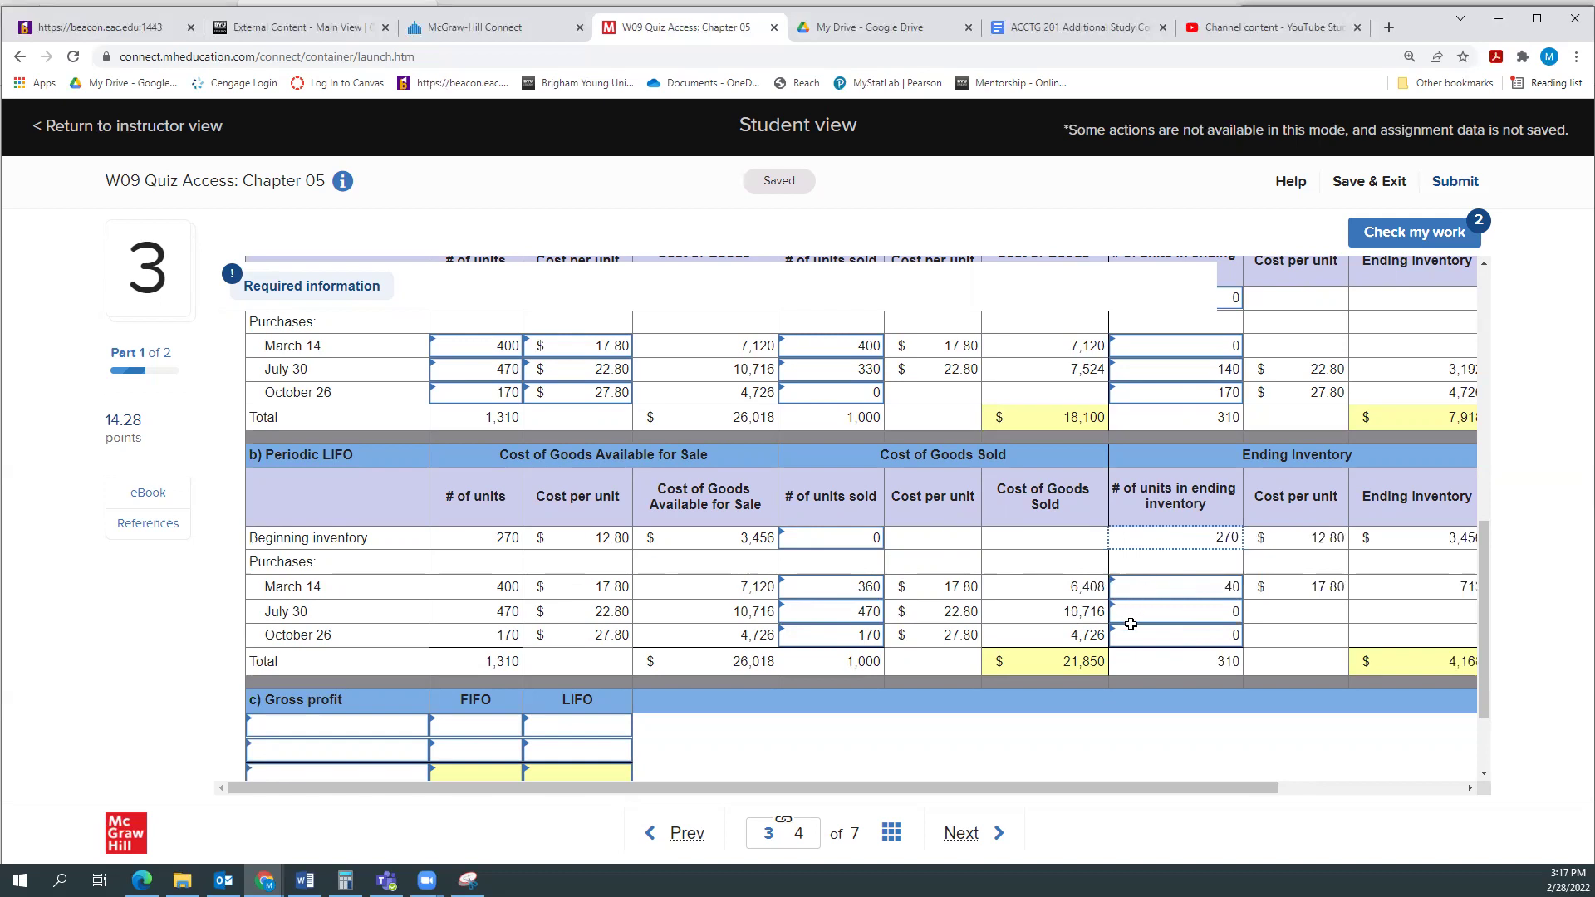
mouse_move(1166, 796)
left_mouse_down()
mouse_move(1194, 793)
mouse_move(1171, 798)
left_mouse_up()
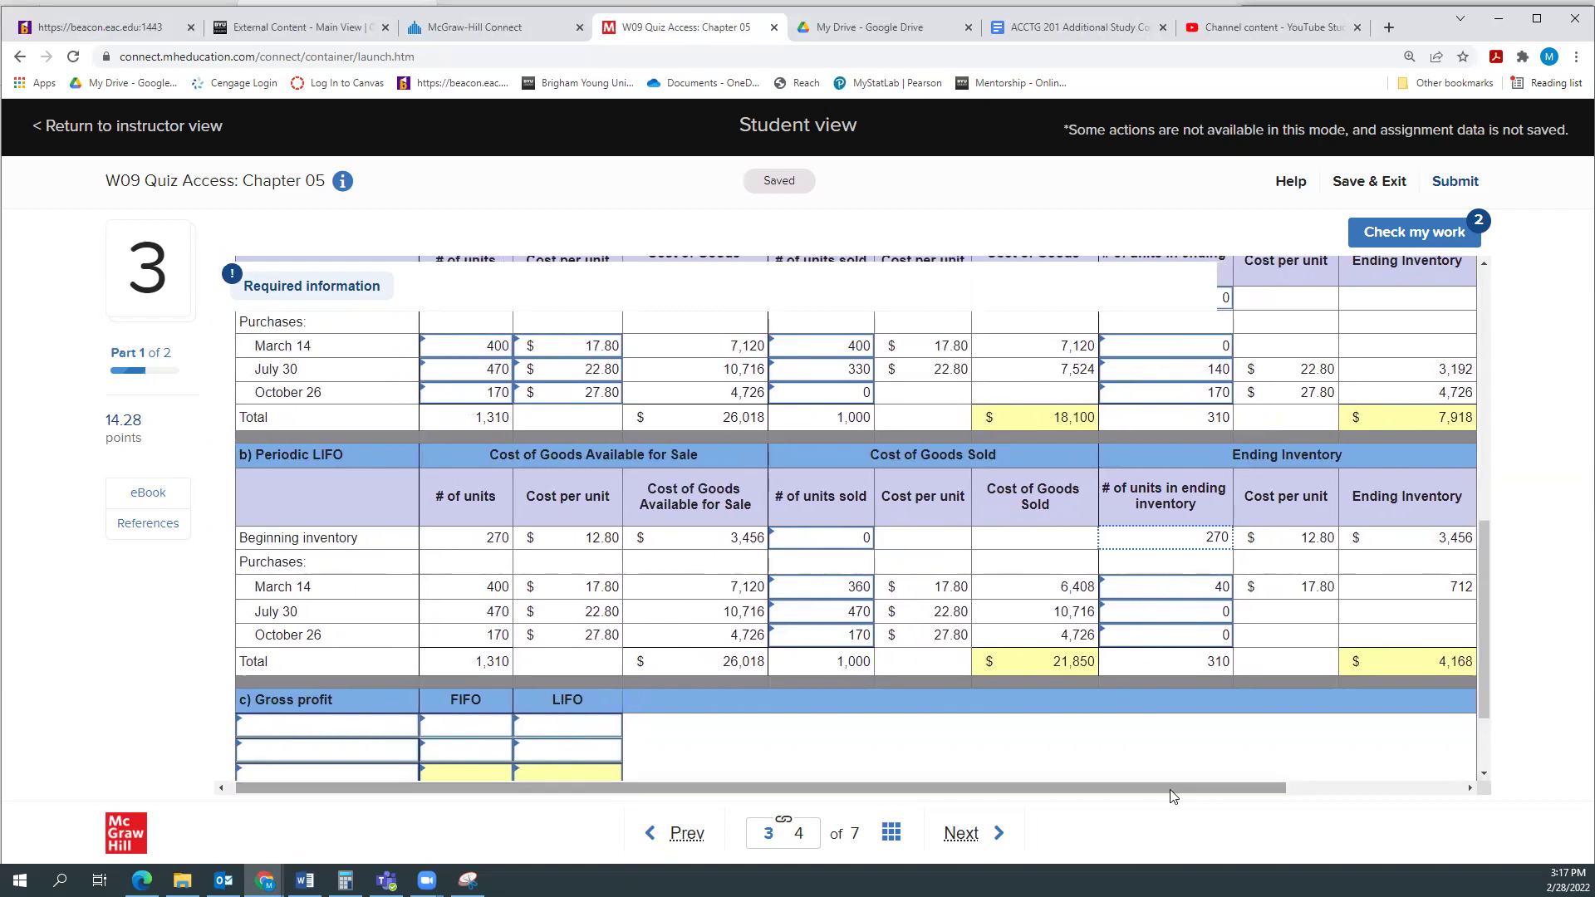
Label the three rows of the gross profit table as Sales, Cost of goods sold and Gross profit
scroll(364, 704, "down", 2)
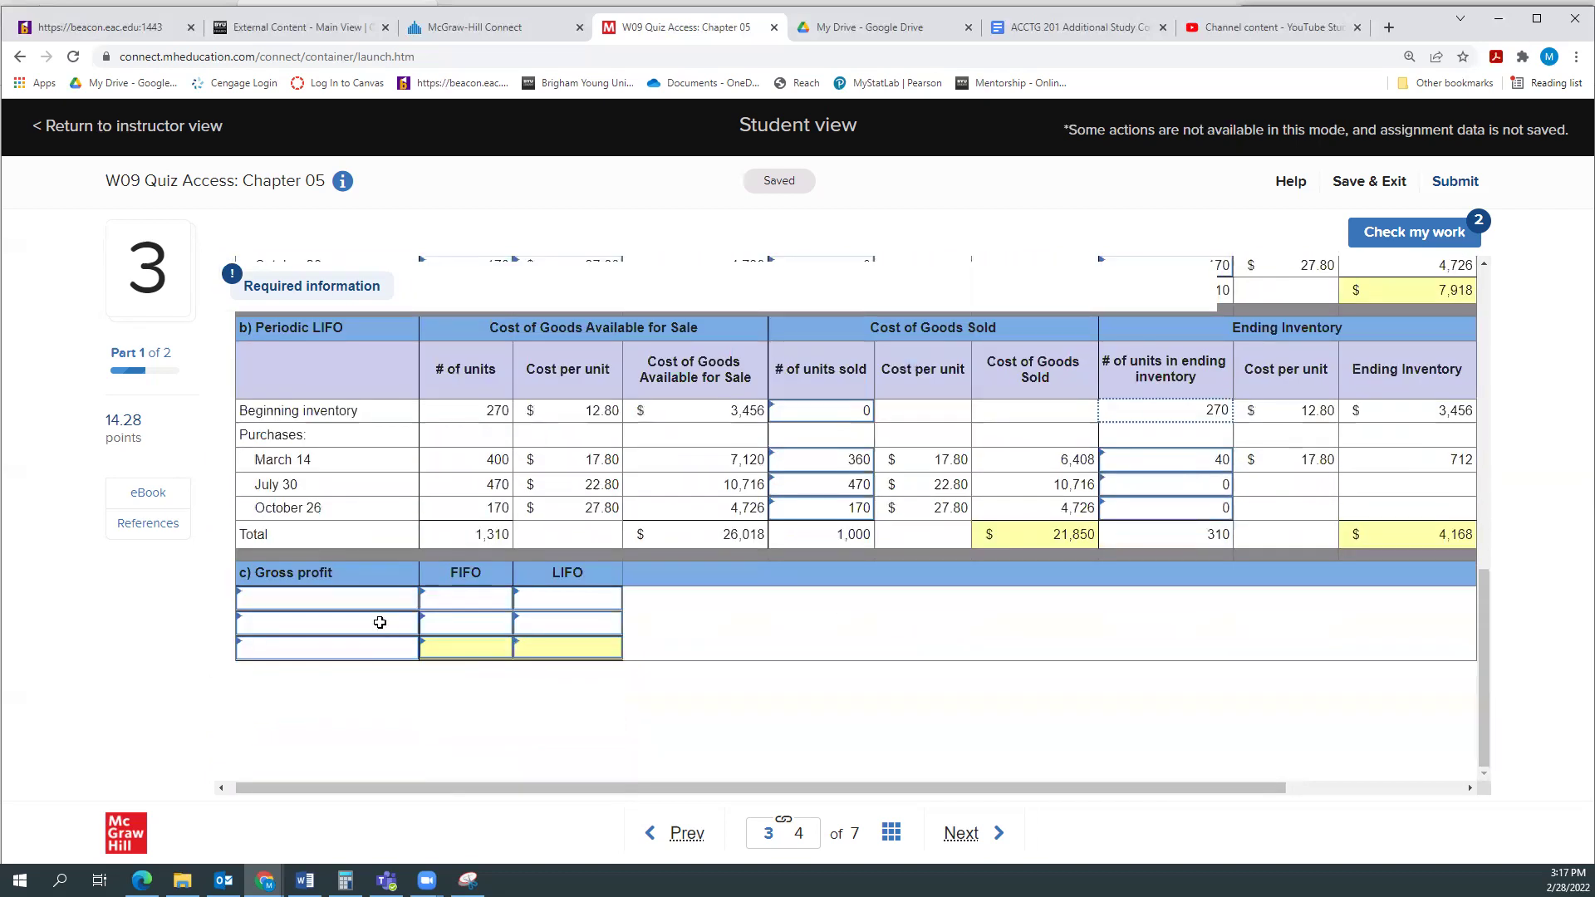
left_click(370, 600)
left_click(408, 598)
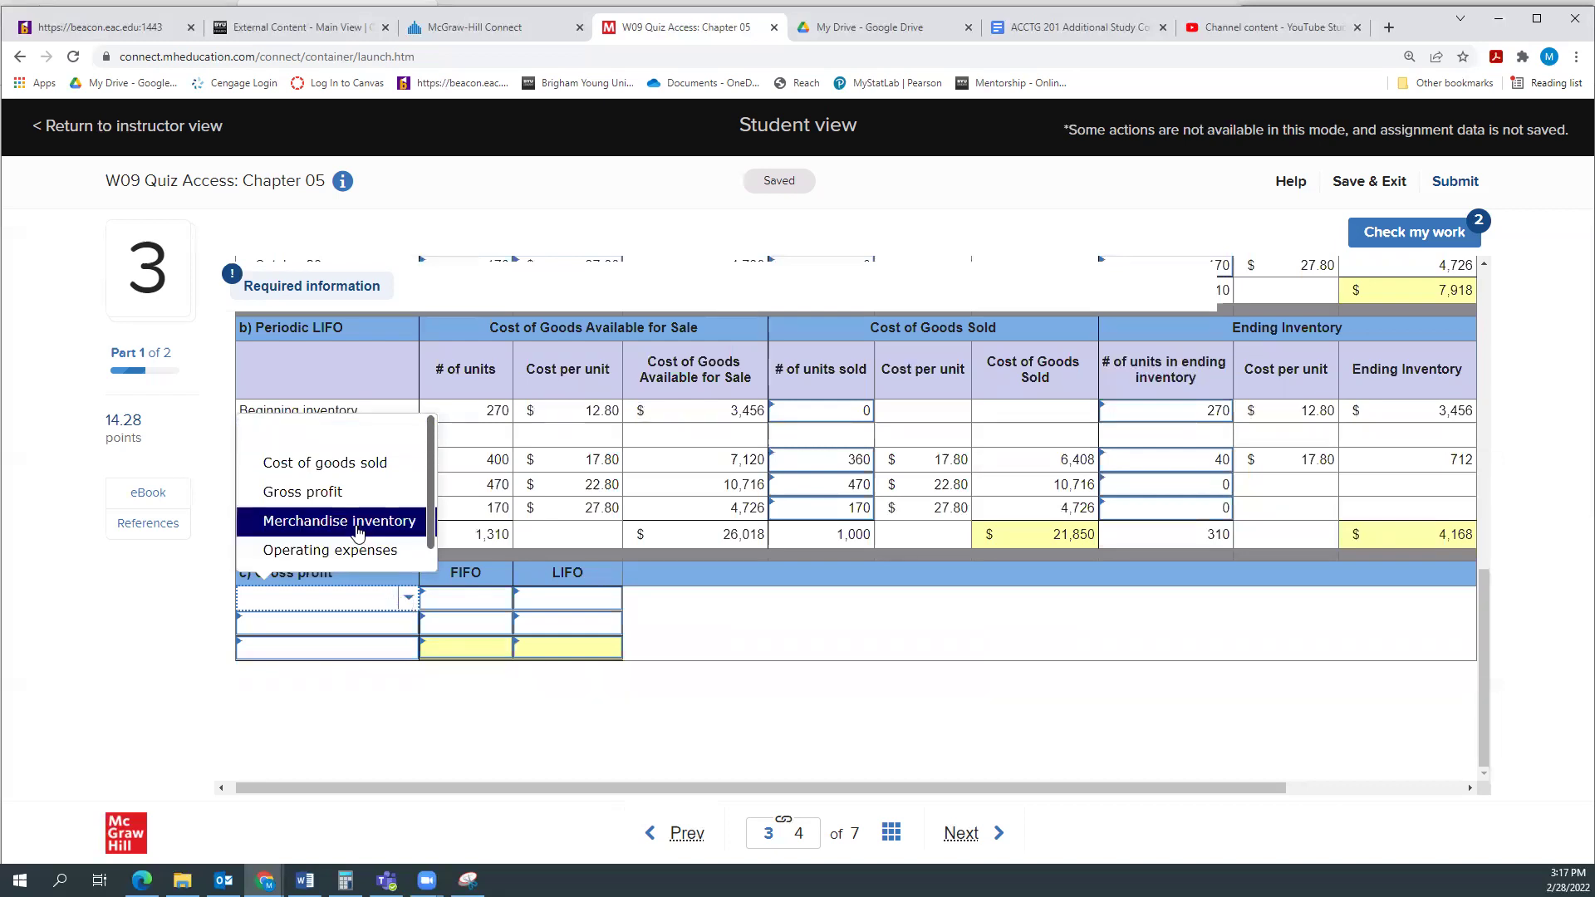
scroll(357, 541, "down", 1)
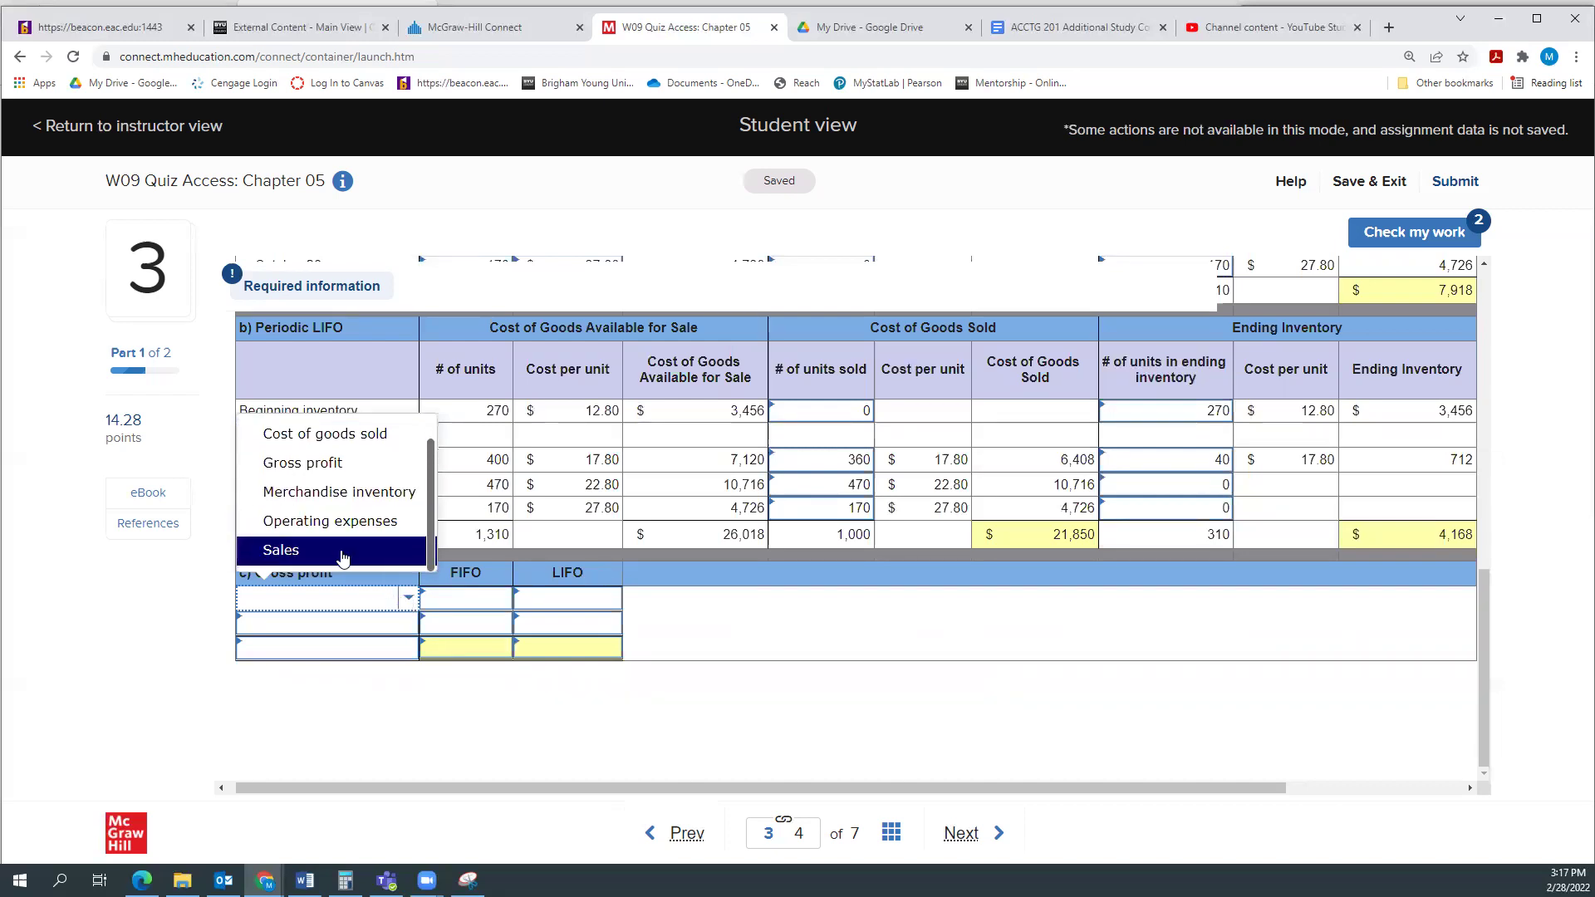
left_click(345, 550)
left_click(383, 624)
left_click(389, 624)
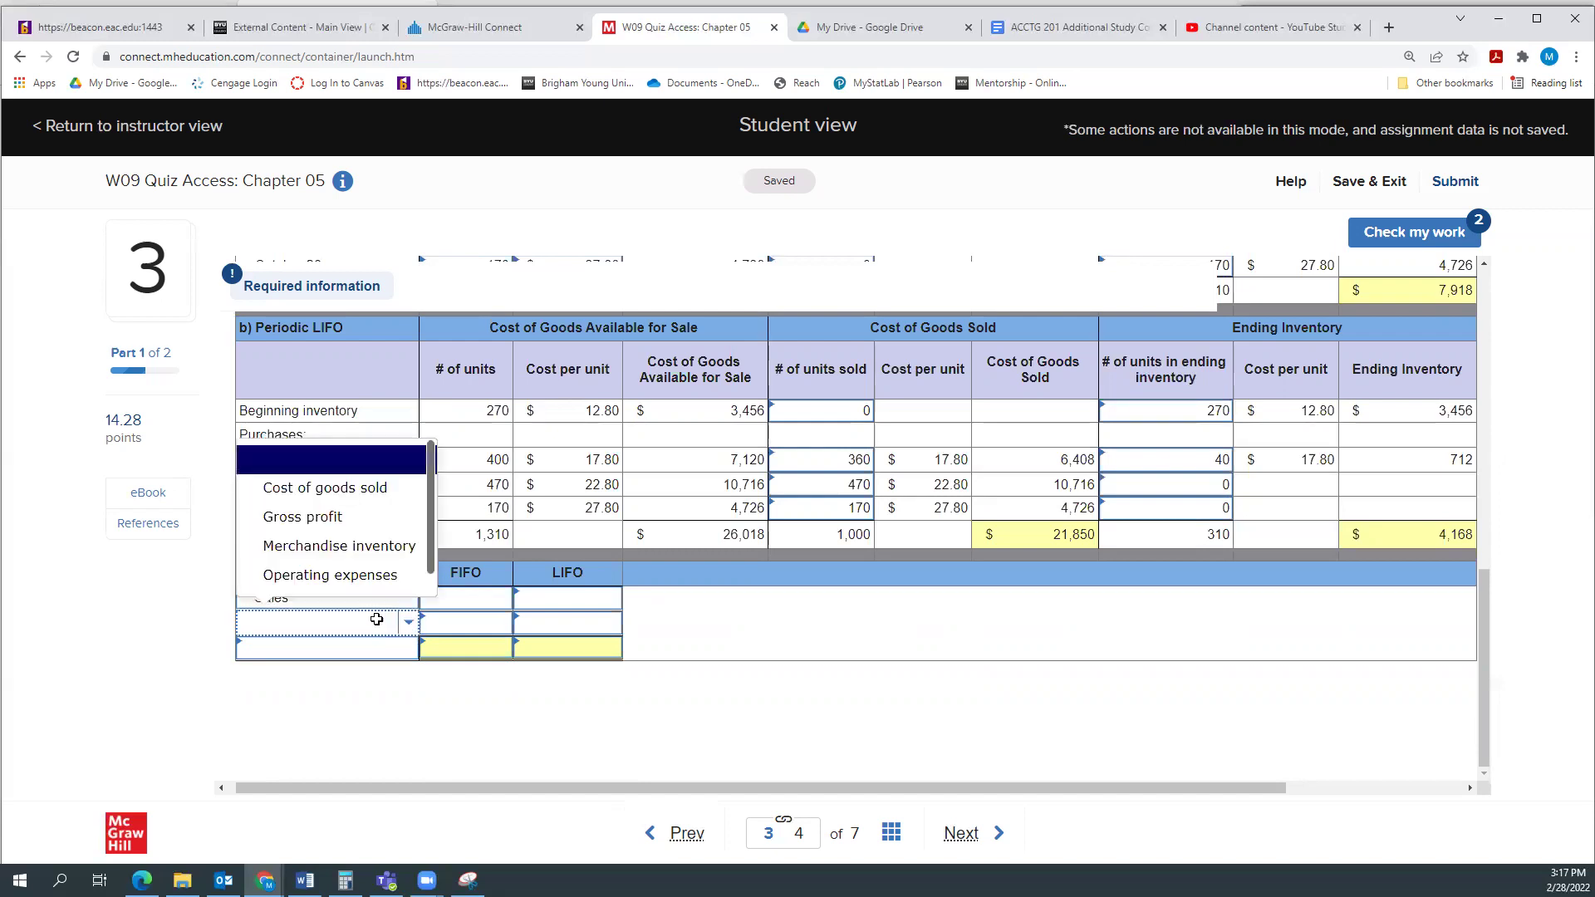
left_click(344, 498)
left_click(388, 645)
left_click(408, 647)
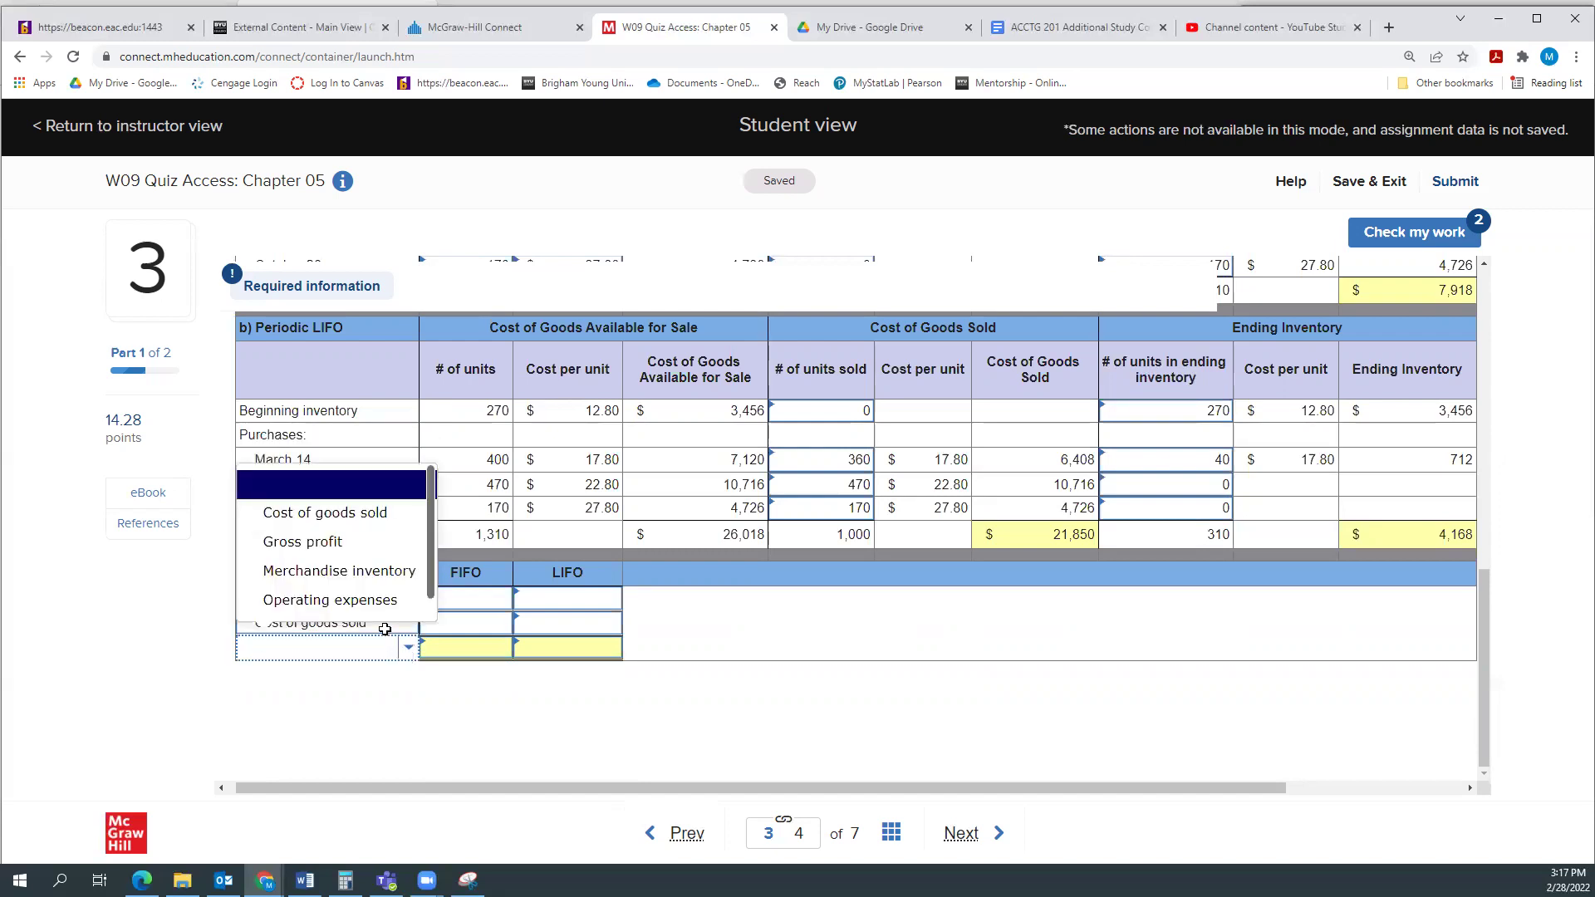
left_click(356, 548)
Look up the total units sold and retail price in the sales data, and calculate 1000 × 42.80 in Calculator
scroll(1095, 707, "up", 3)
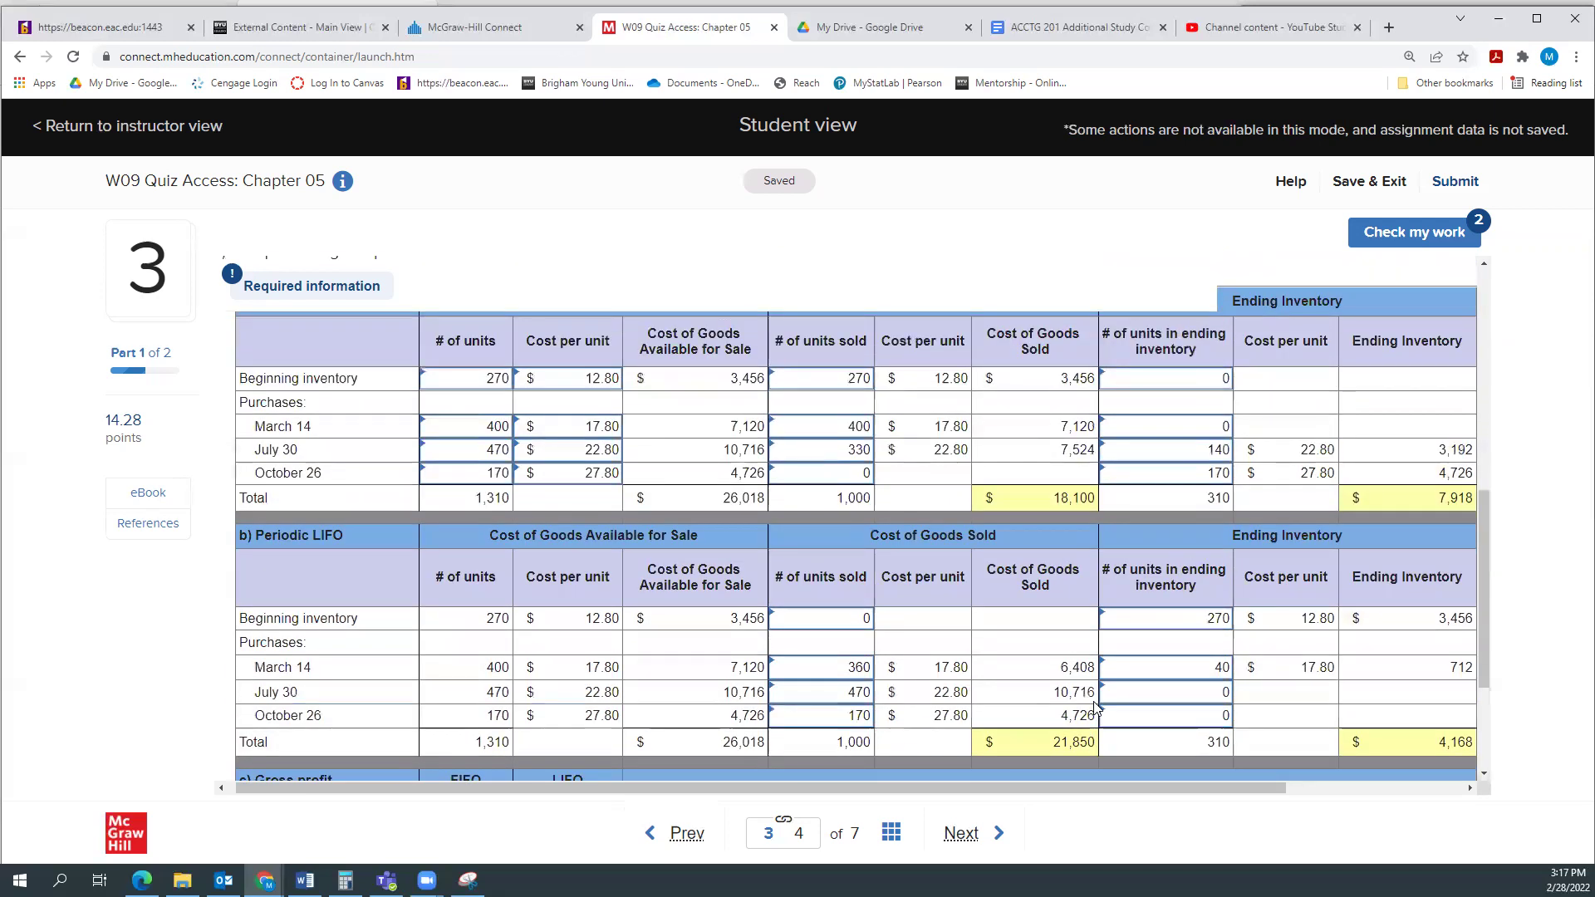
scroll(1095, 706, "up", 5)
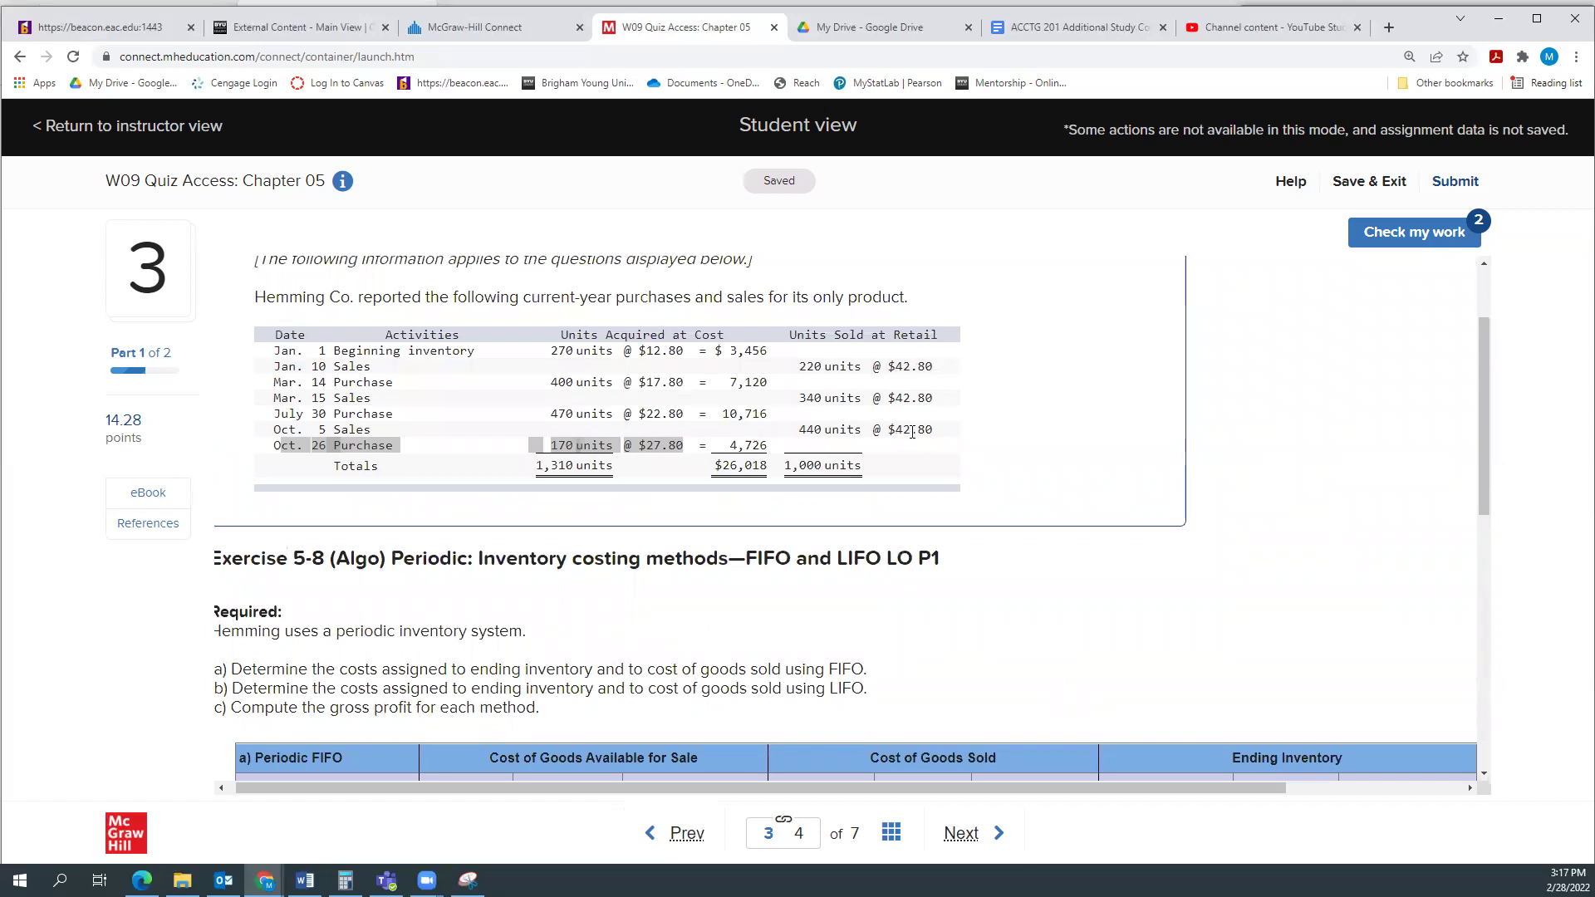
left_click(345, 880)
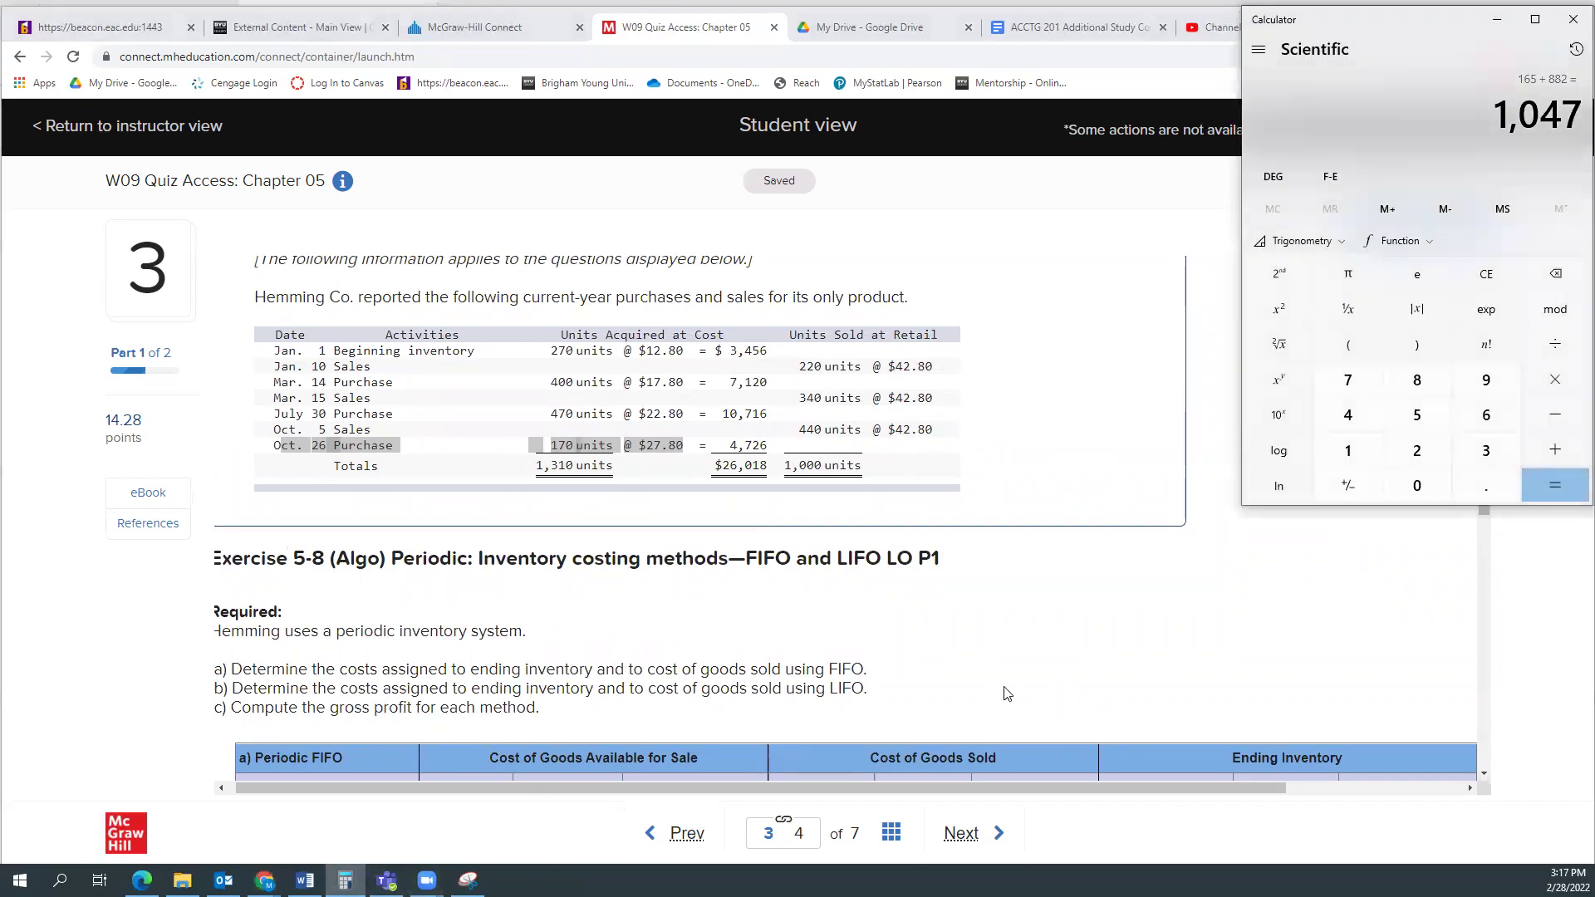
type("1")
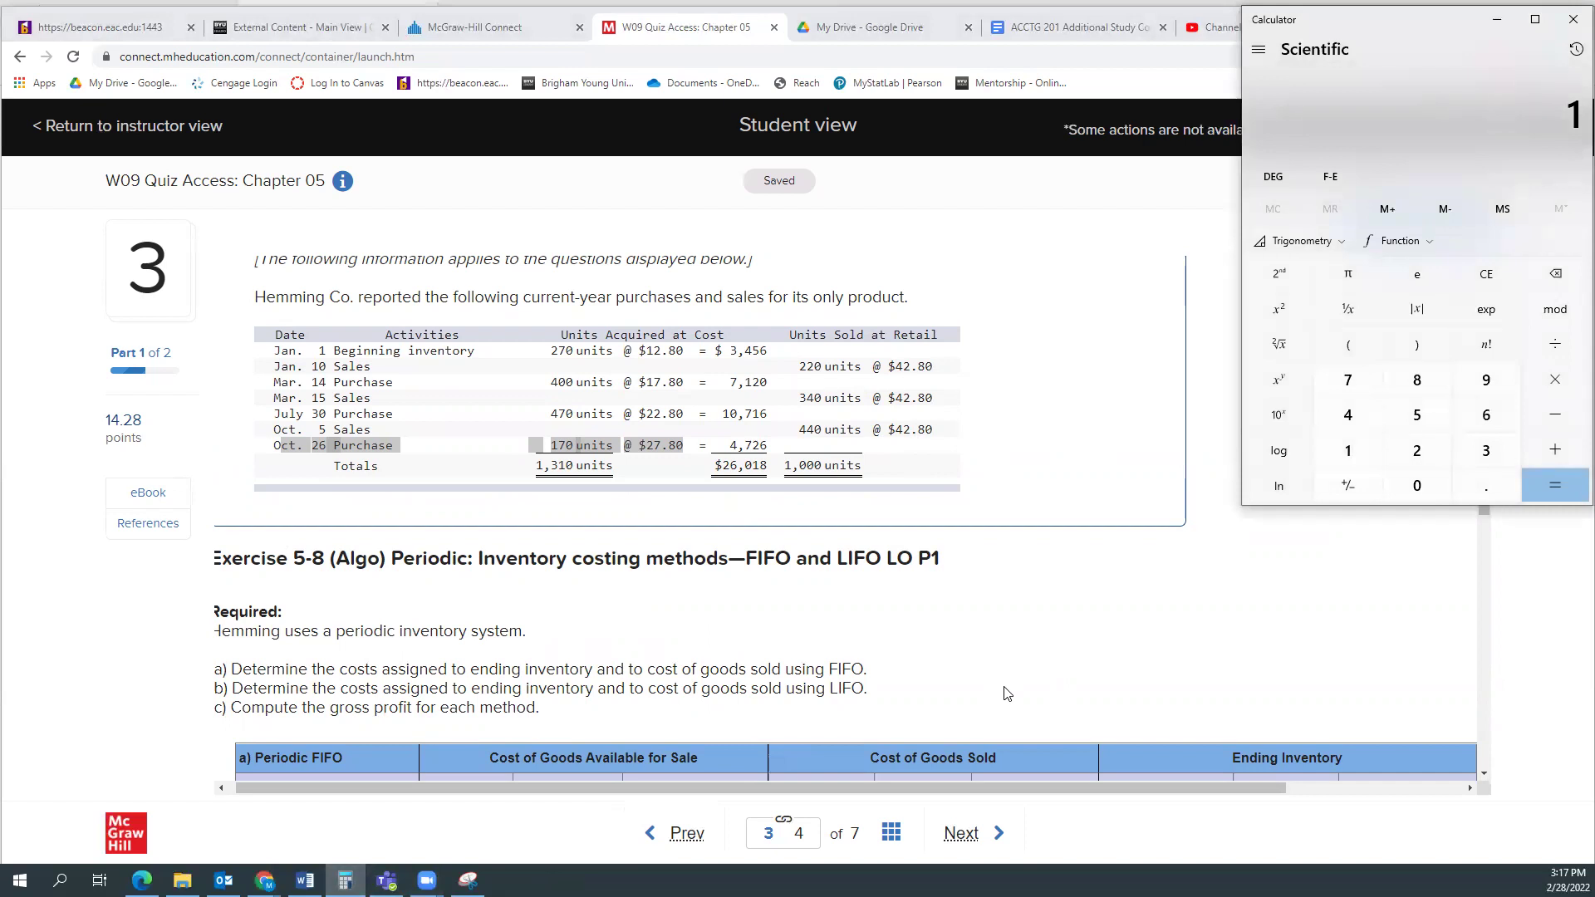
type("000*42.80")
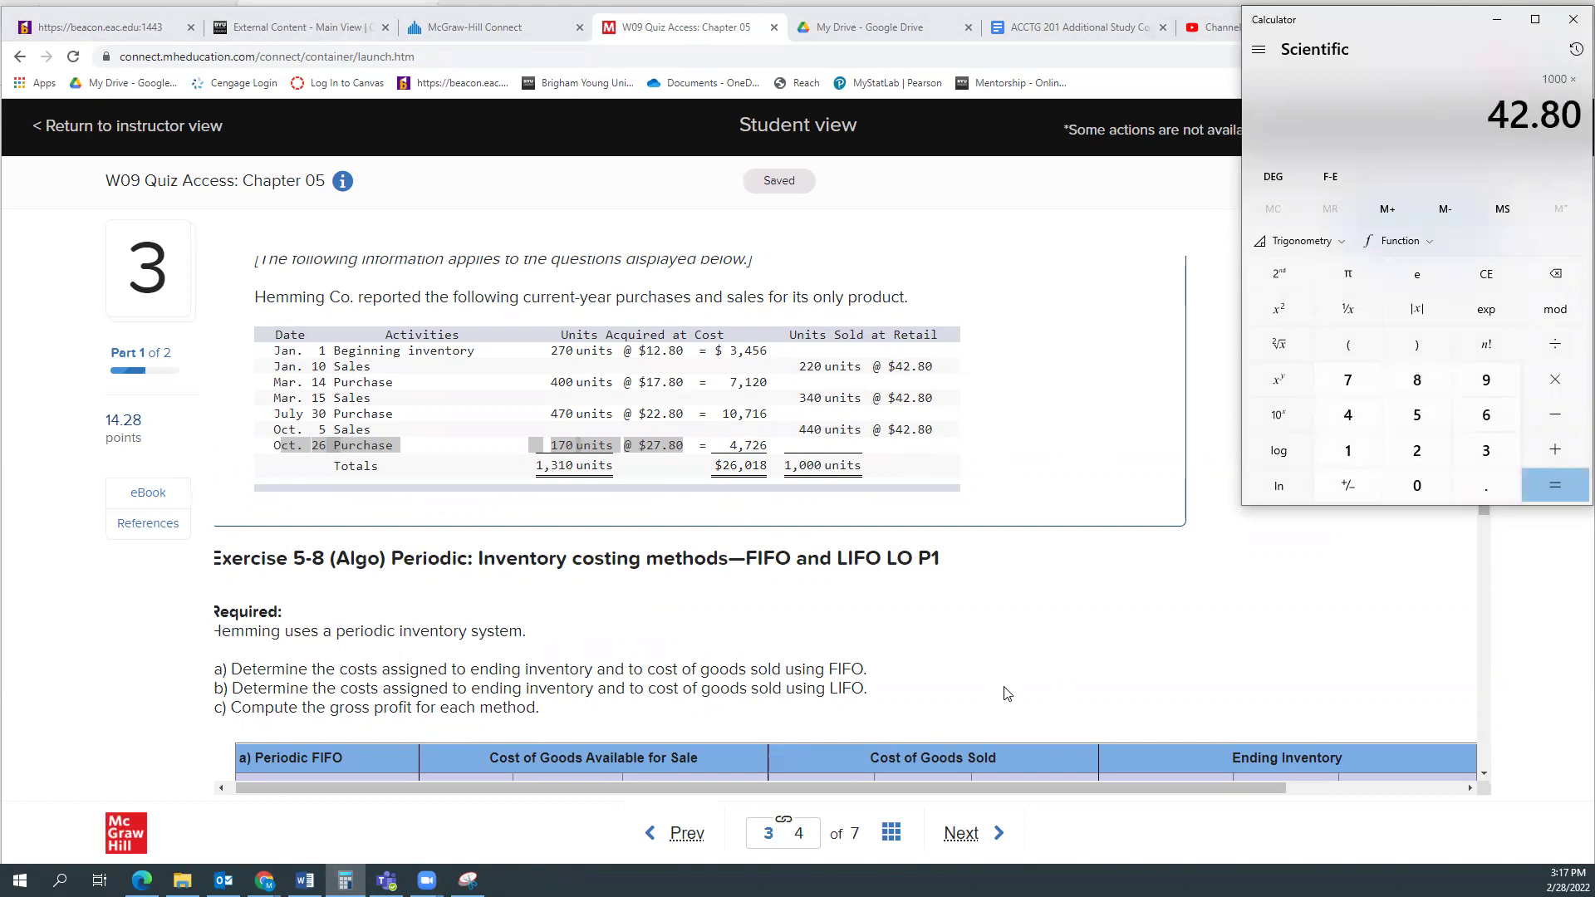
key("Return")
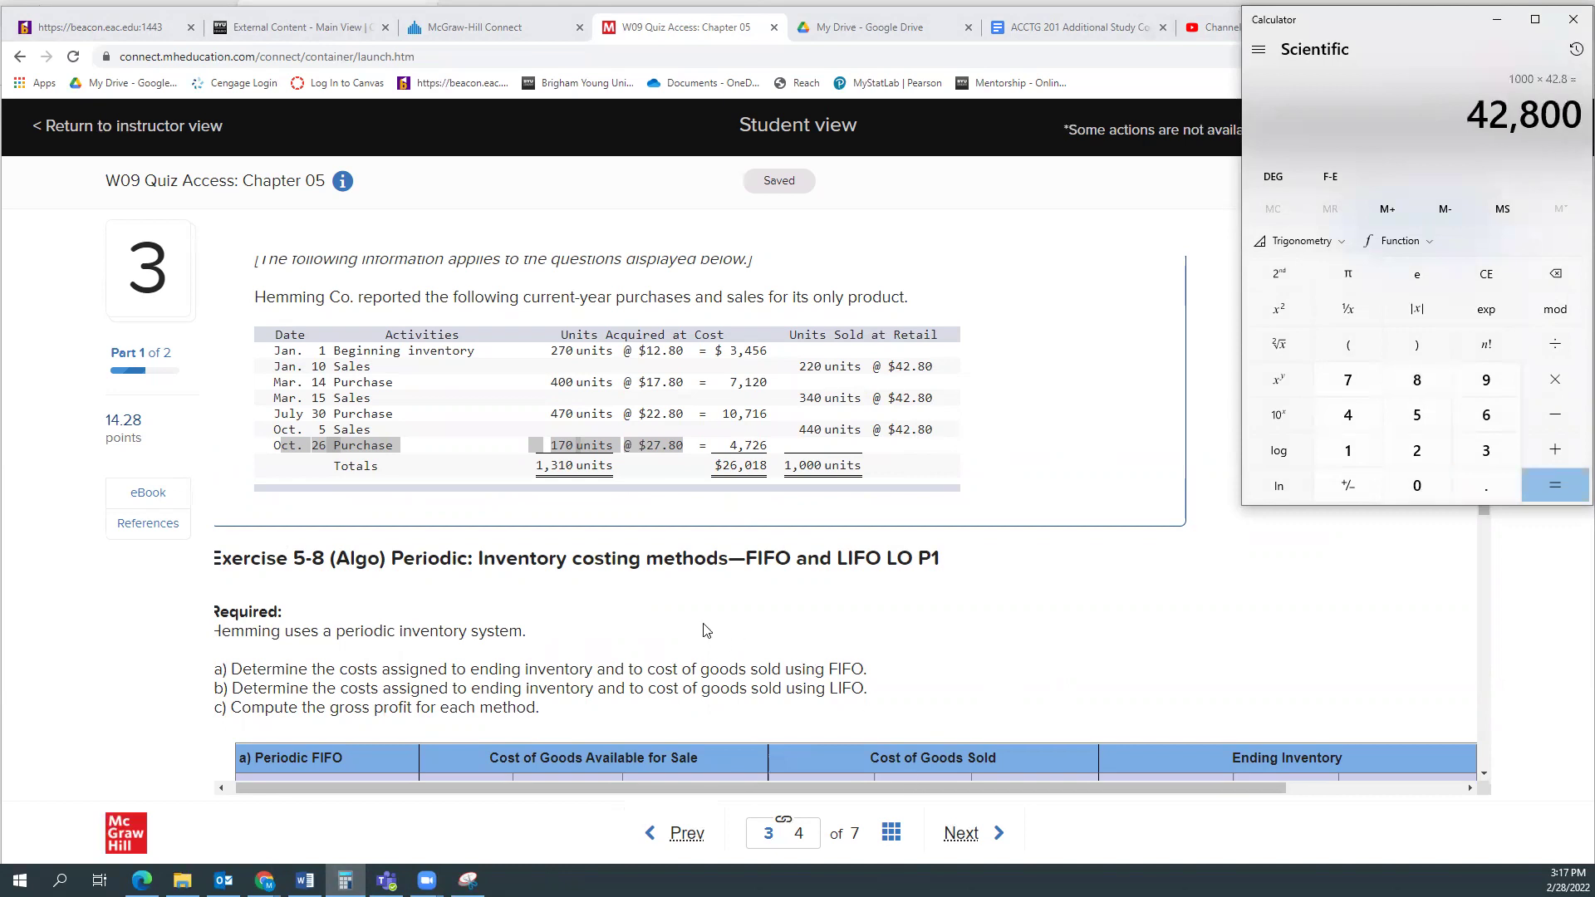
Return to the question and enter 42,800 as Sales for both FIFO and LIFO in the gross profit table
scroll(706, 631, "down", 5)
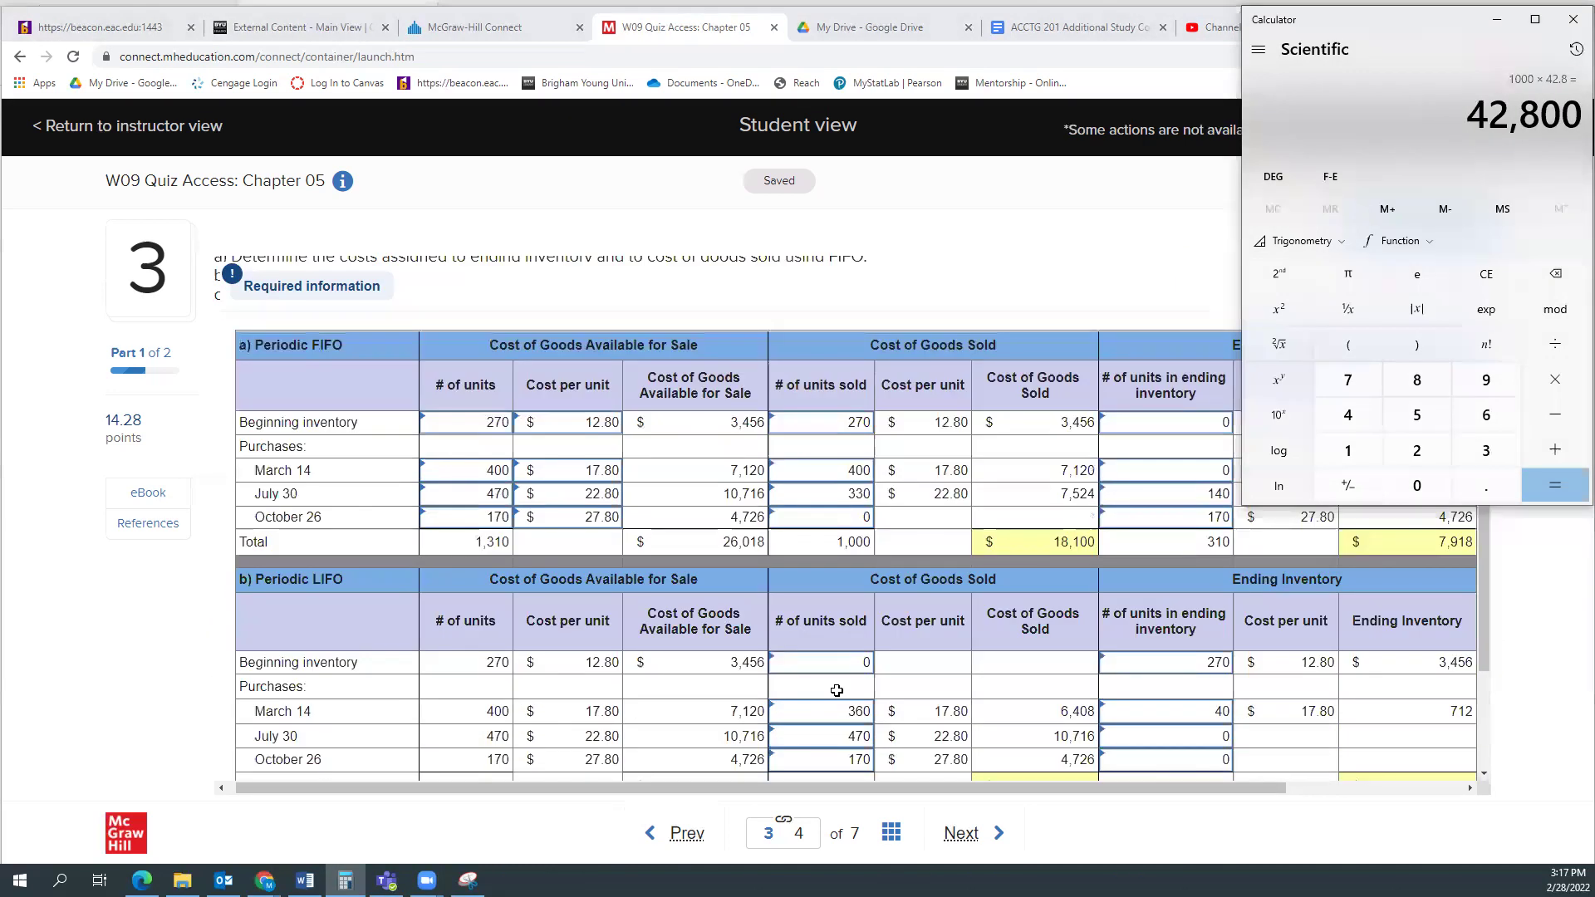
scroll(836, 690, "down", 3)
left_click(489, 599)
type("42800")
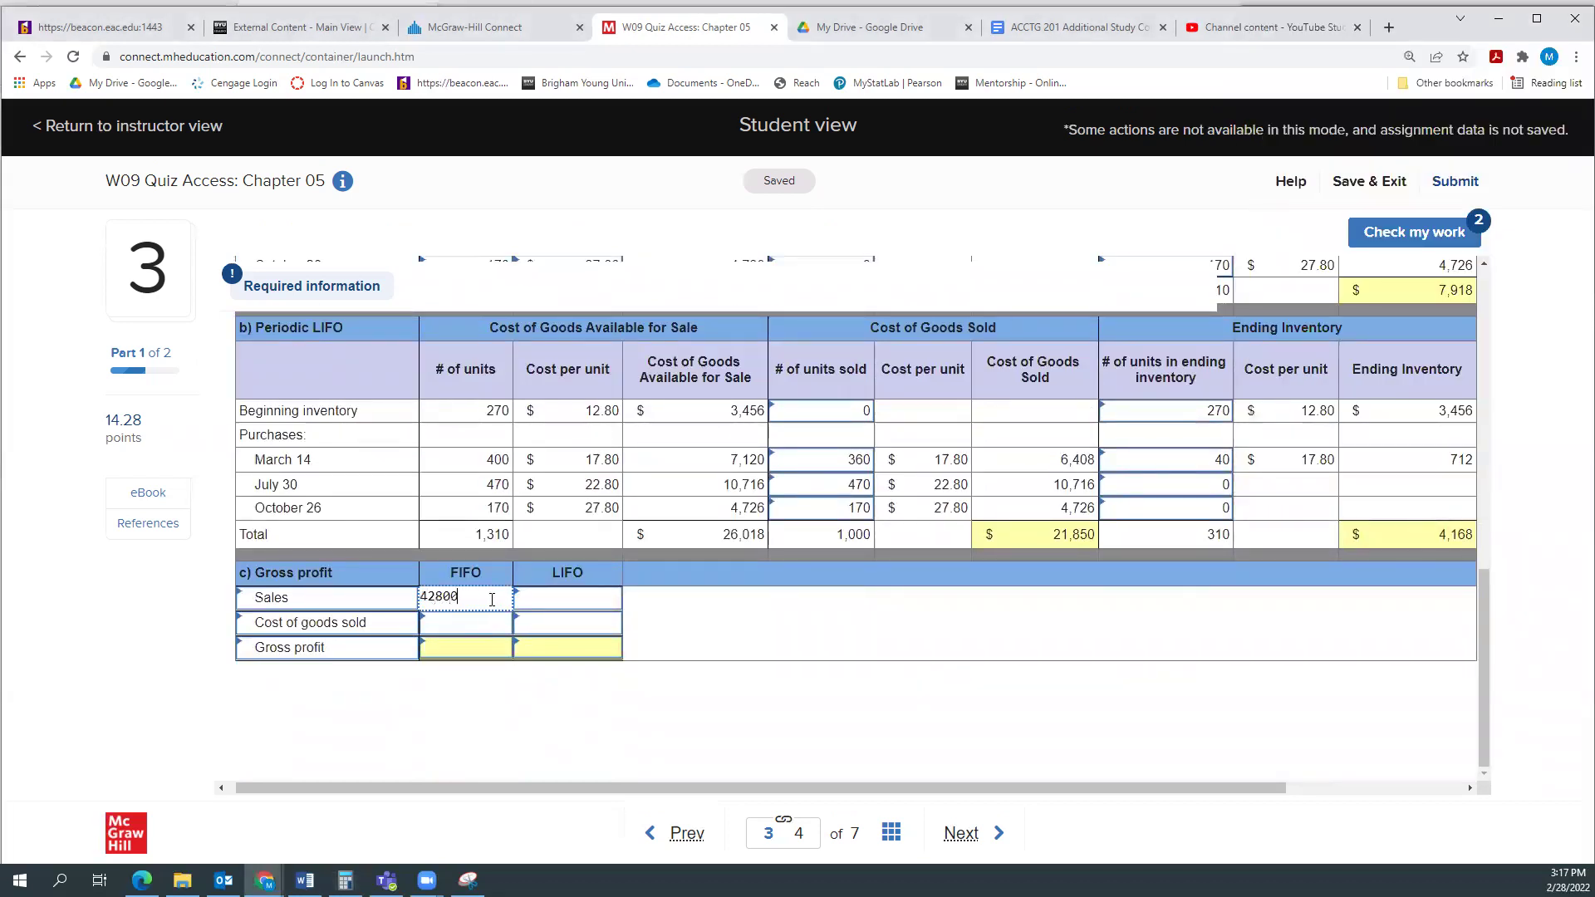
left_click(583, 593)
type("42,")
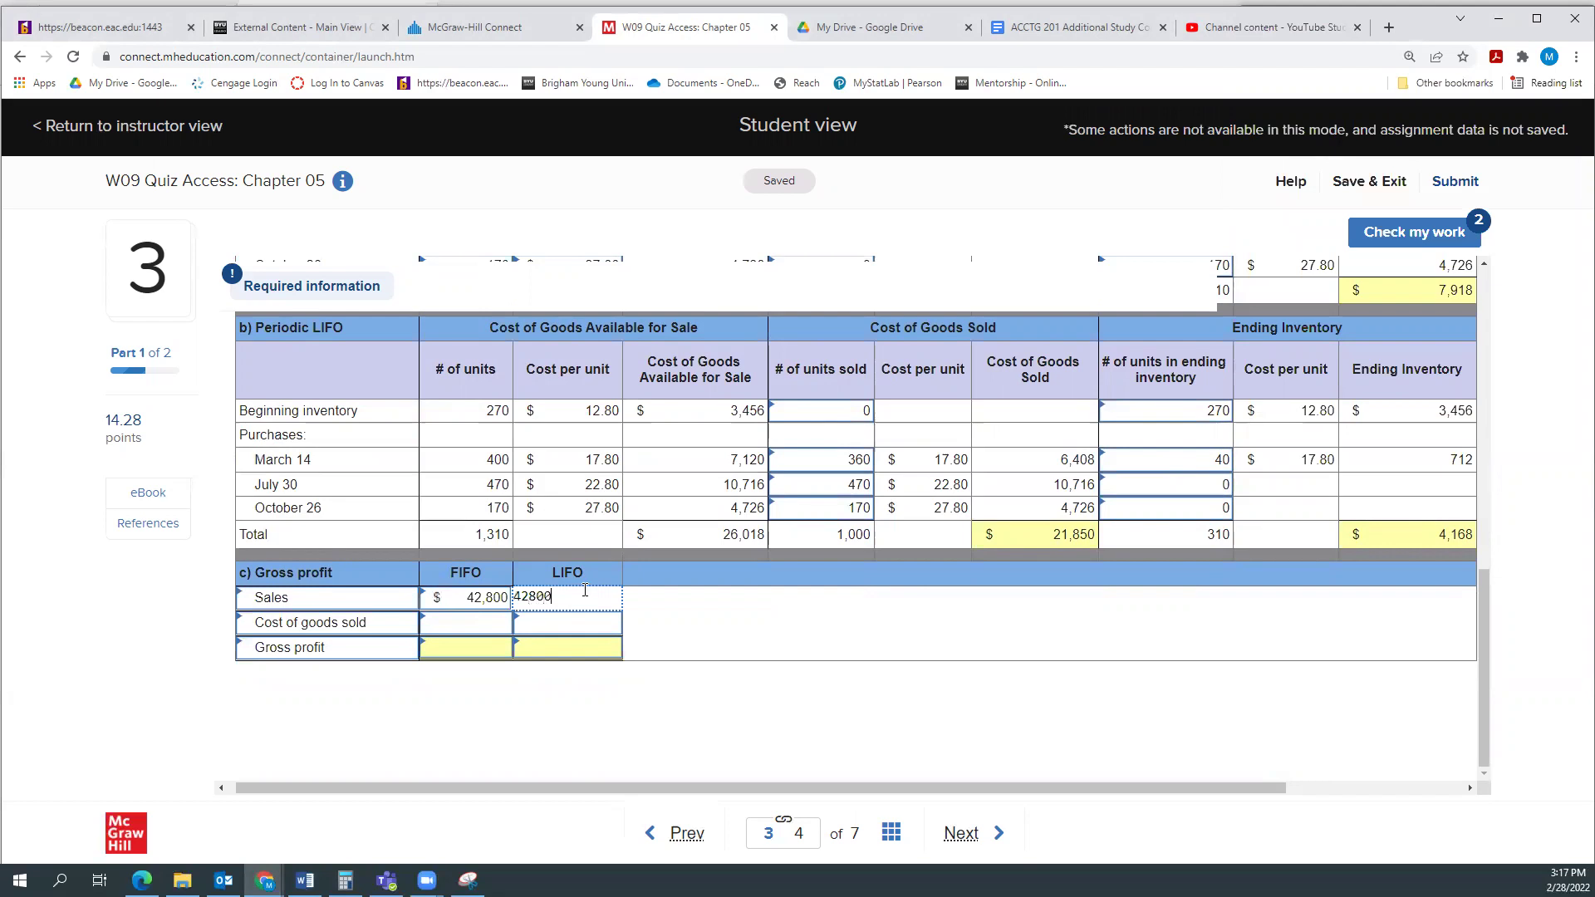
type("800")
left_click(772, 627)
Enter the cost of goods sold in the gross profit table as 18,110 for FIFO and 21,850 for LIFO
scroll(772, 625, "up", 2)
scroll(772, 625, "up", 2)
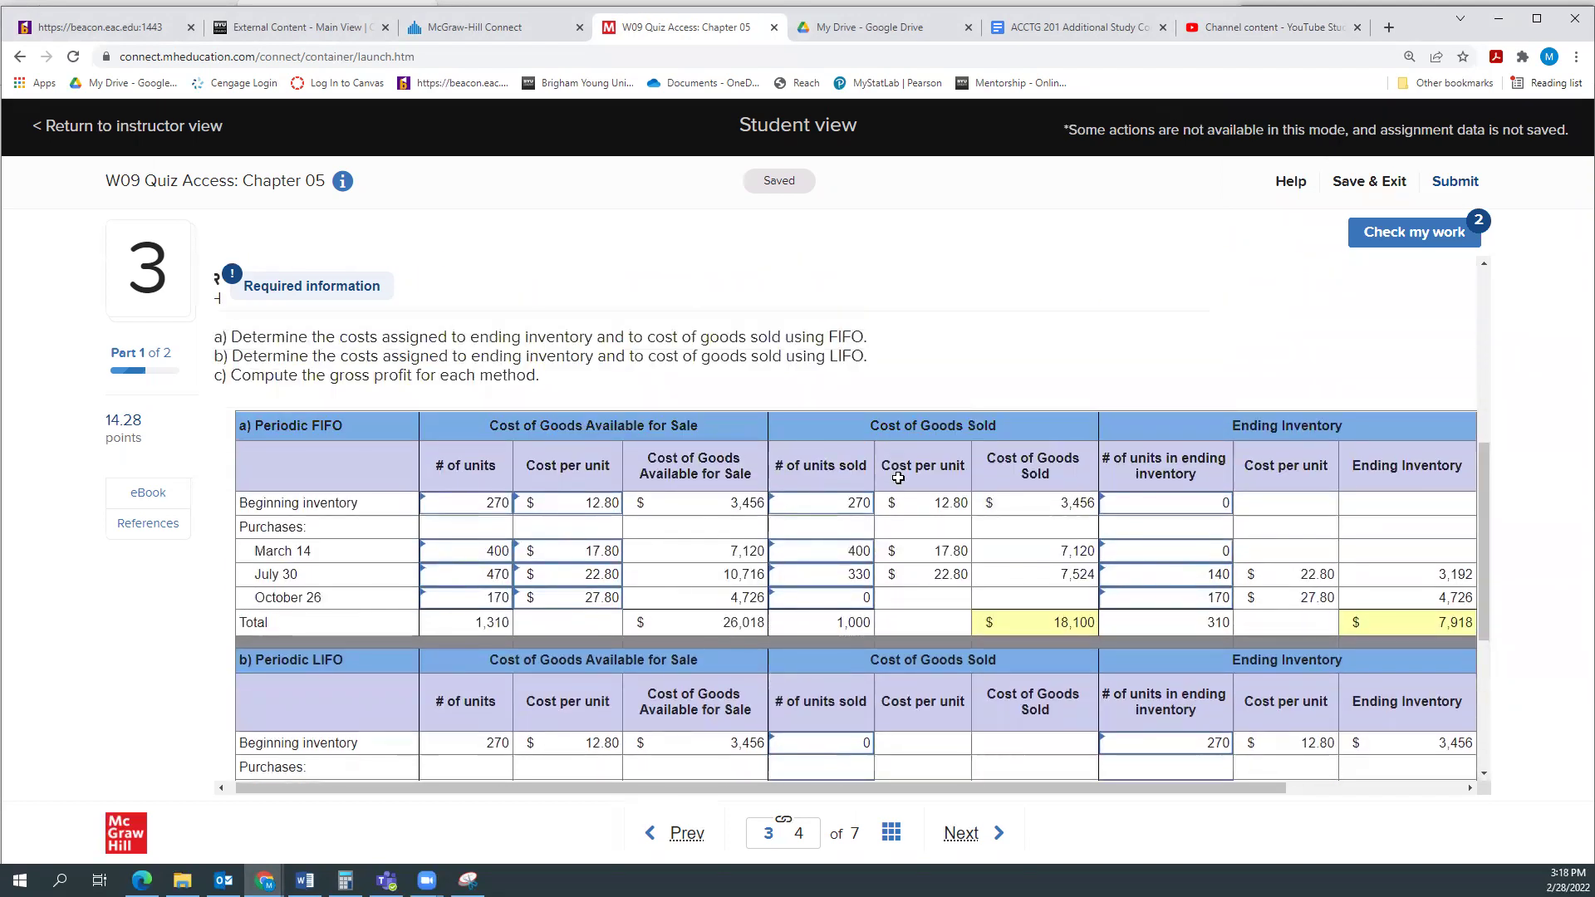
left_click(1027, 621)
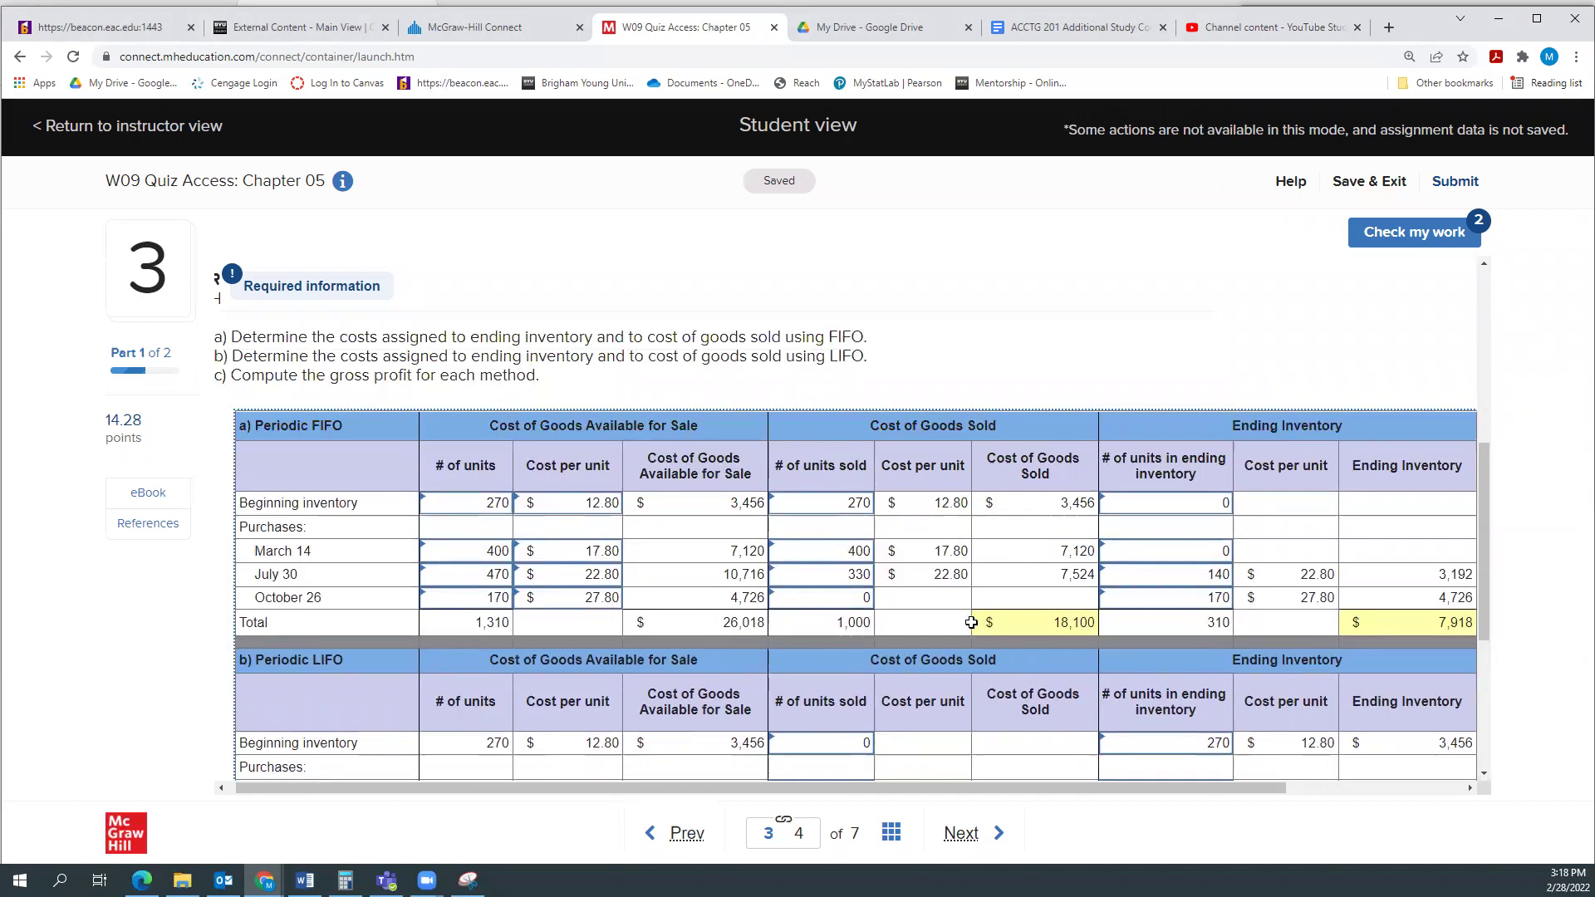
scroll(687, 456, "down", 4)
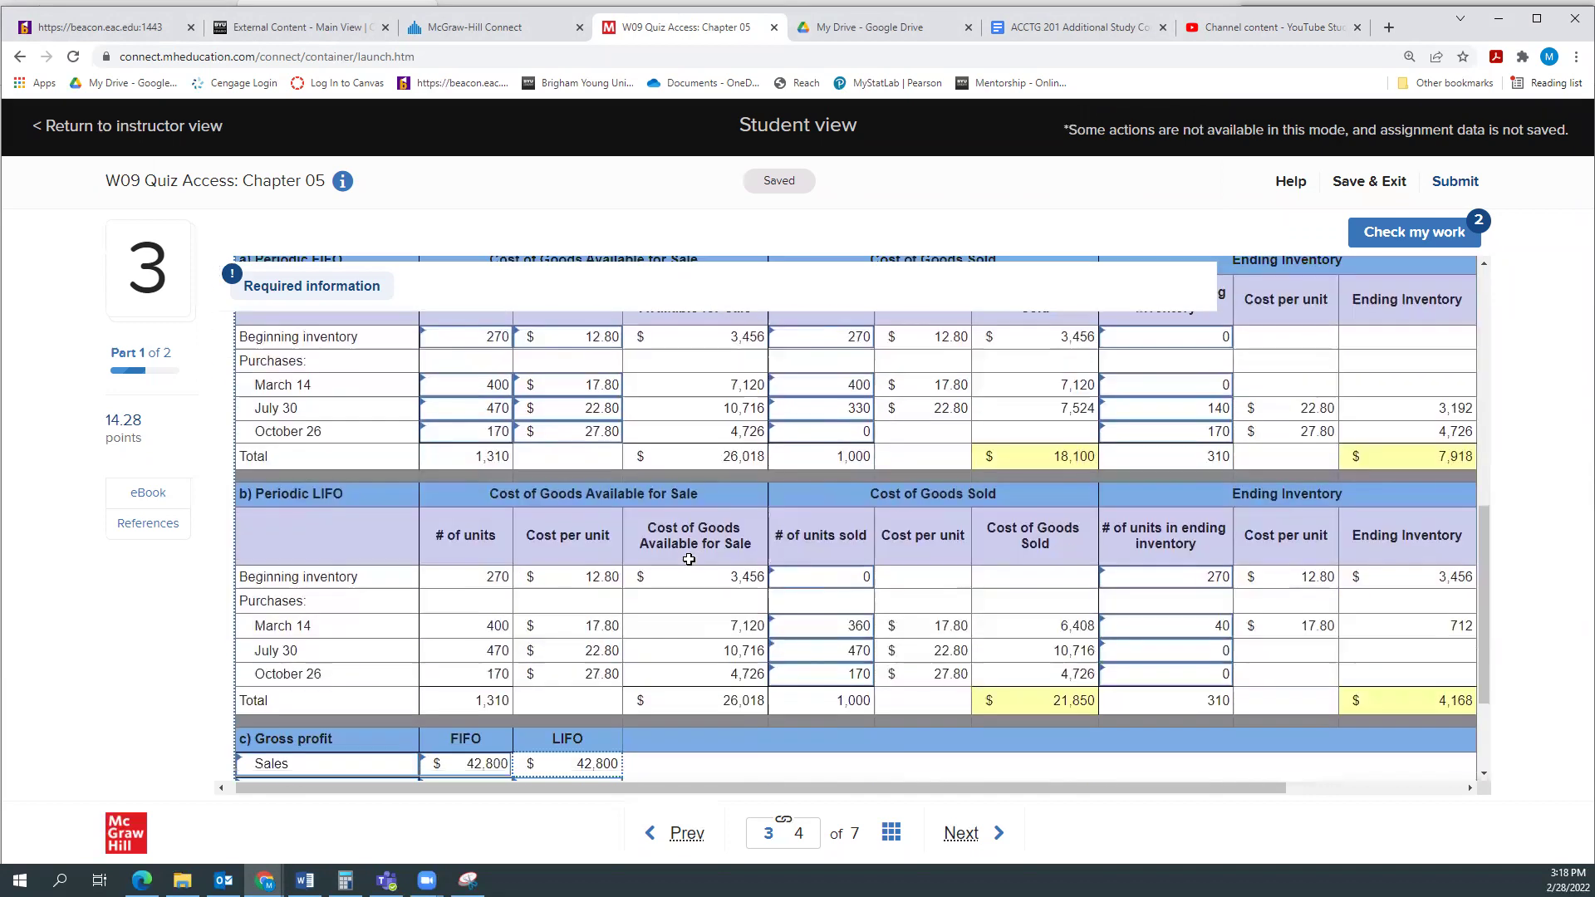
left_click(493, 622)
type("18110")
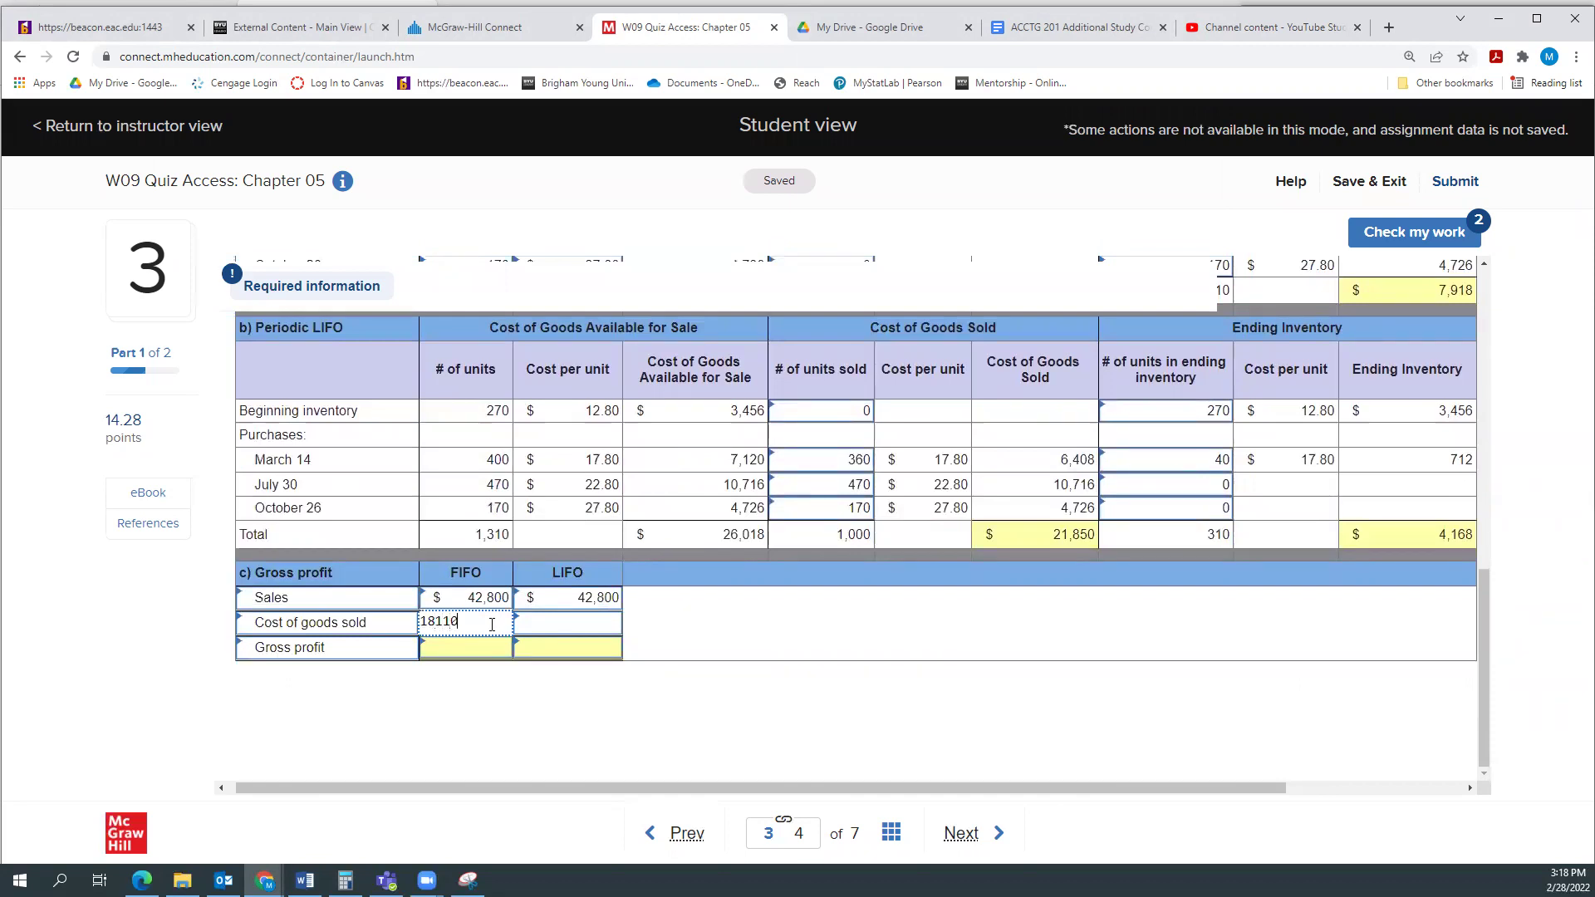
left_click(748, 616)
left_click(1034, 538)
left_click(598, 624)
type("21,850")
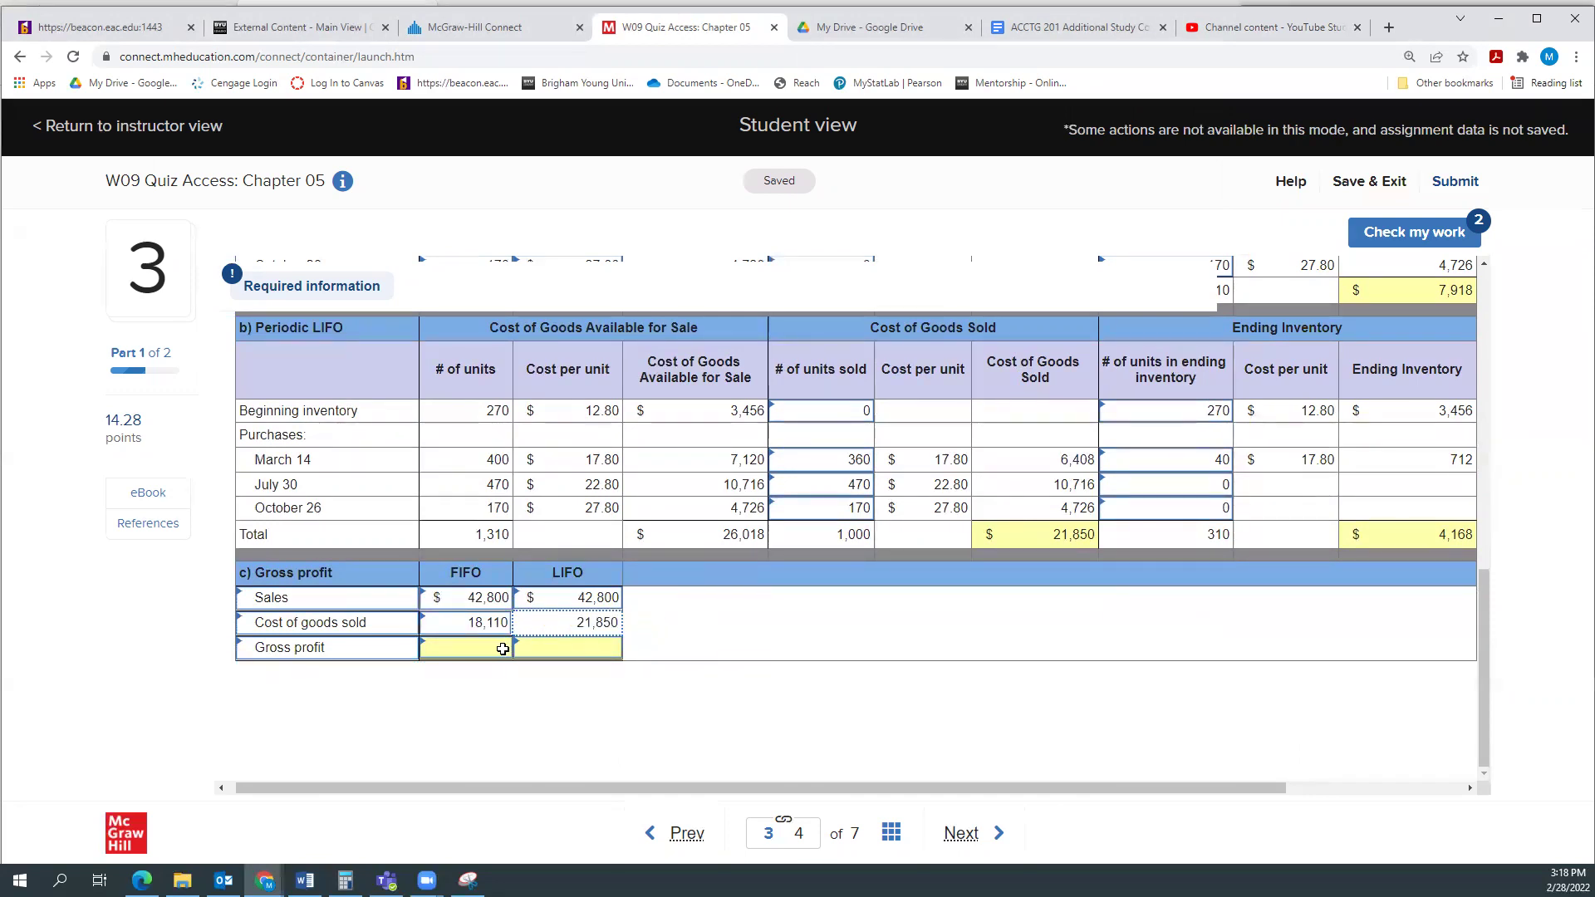
Calculate the FIFO gross profit in Calculator by subtracting 18110 from the 42,800 sales amount
left_click(478, 646)
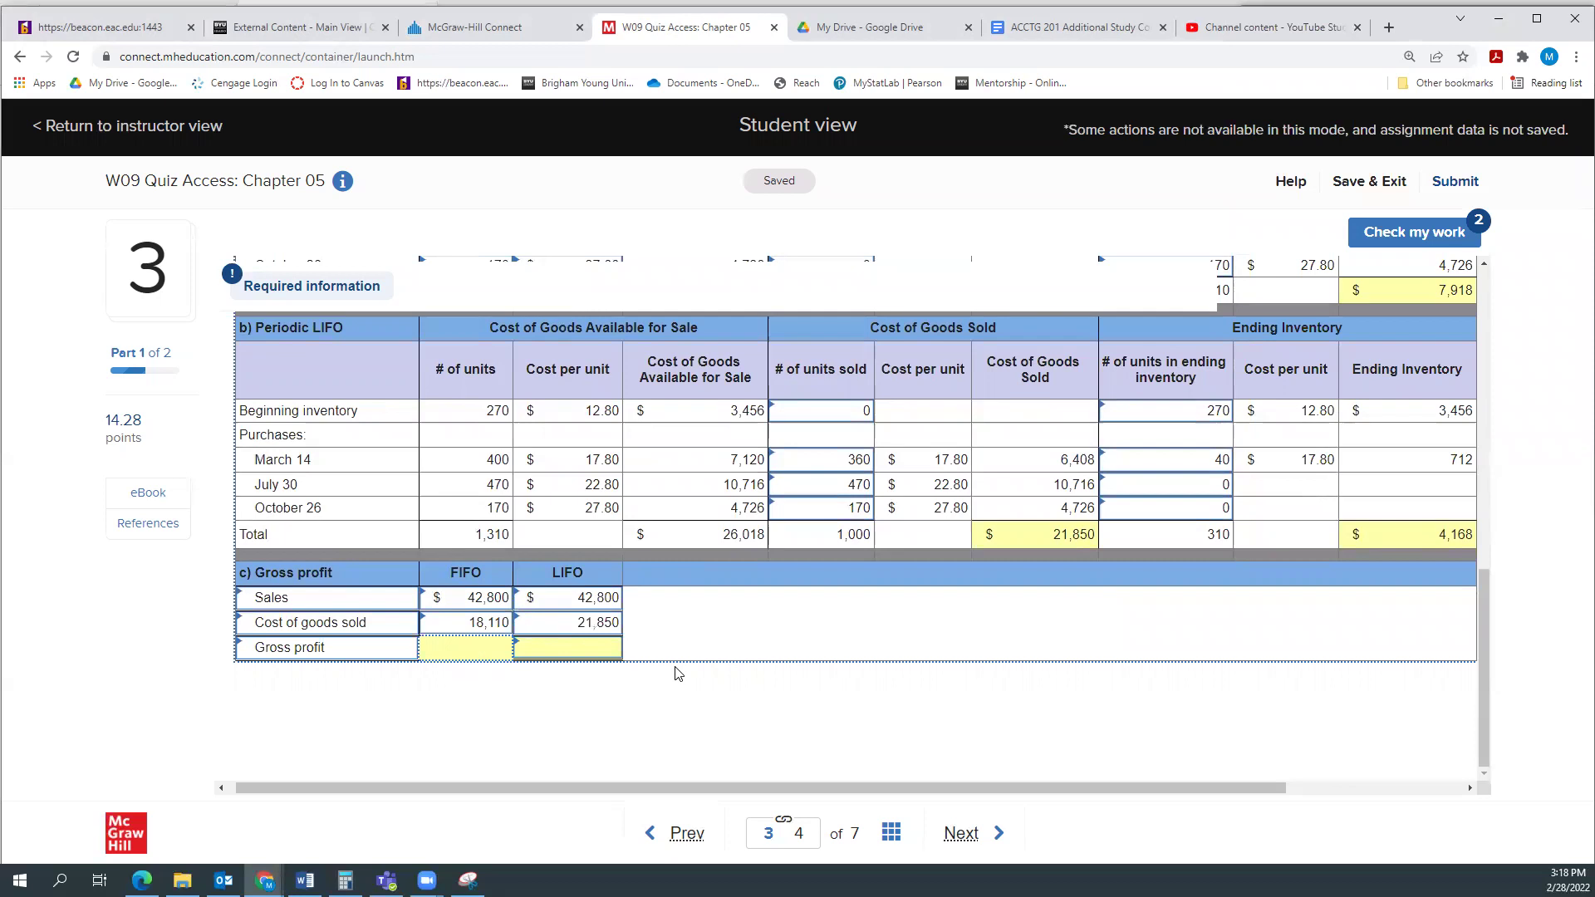
scroll(888, 642, "up", 3)
scroll(888, 643, "down", 3)
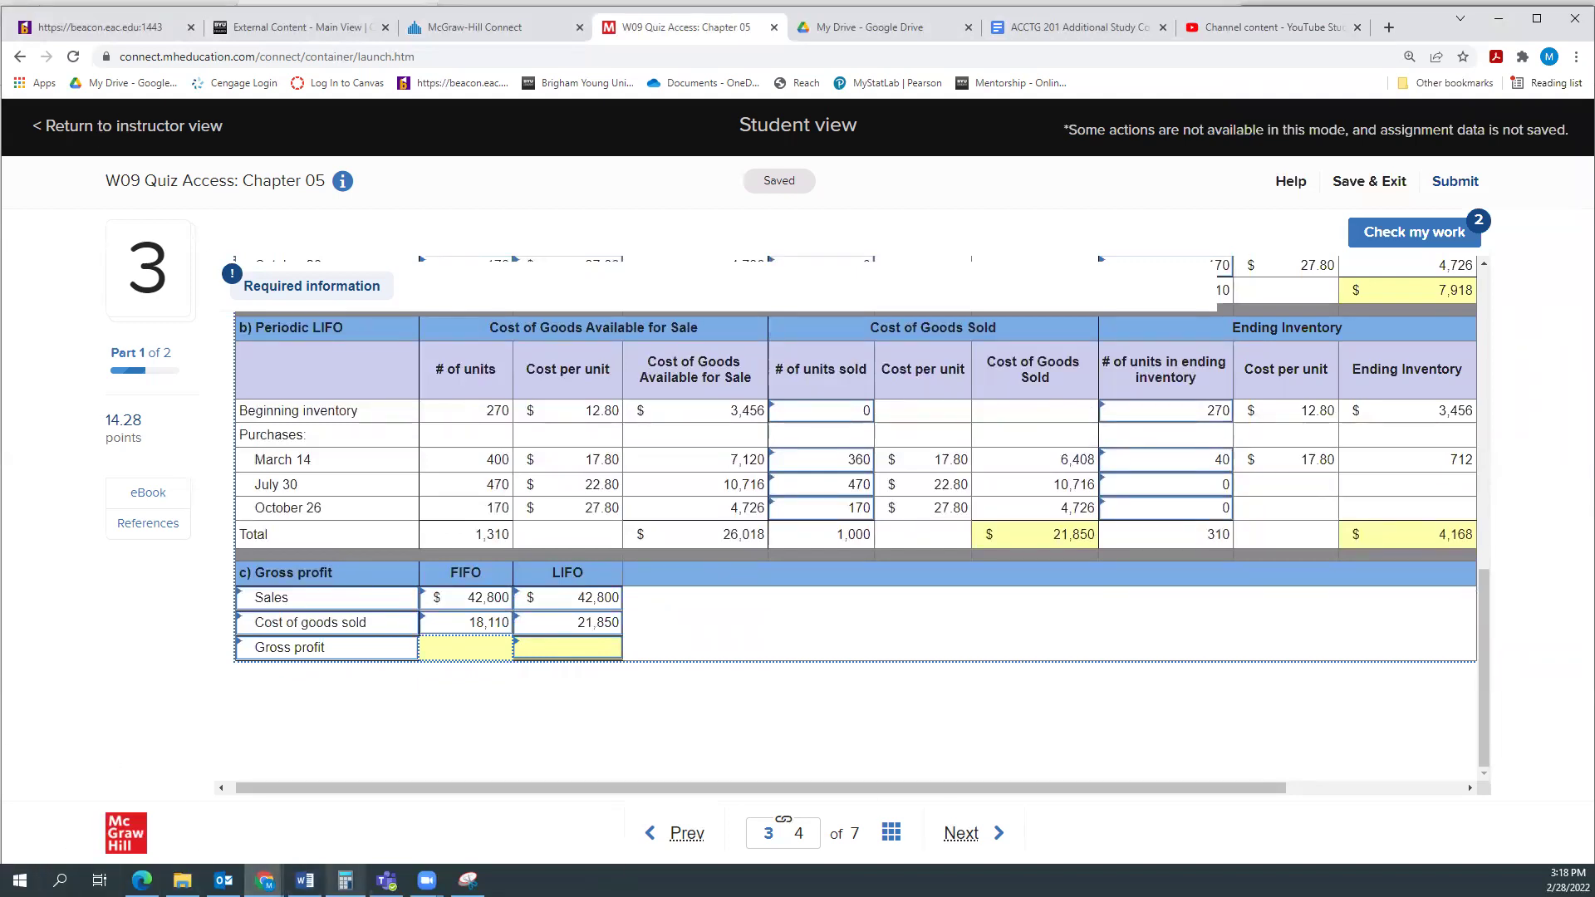
left_click(305, 879)
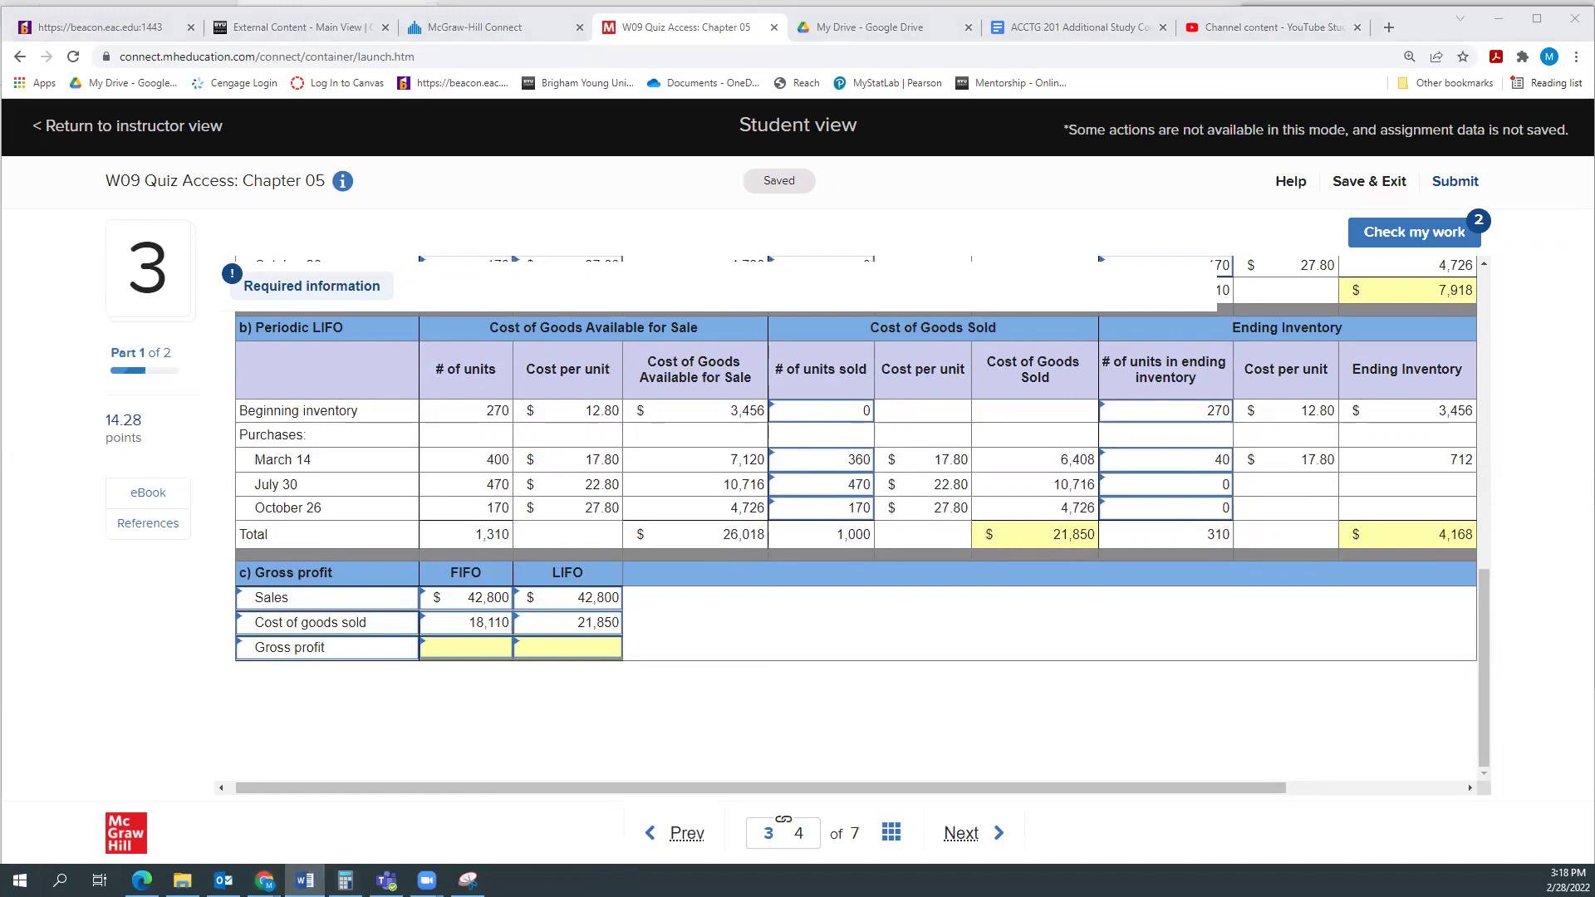
left_click(345, 879)
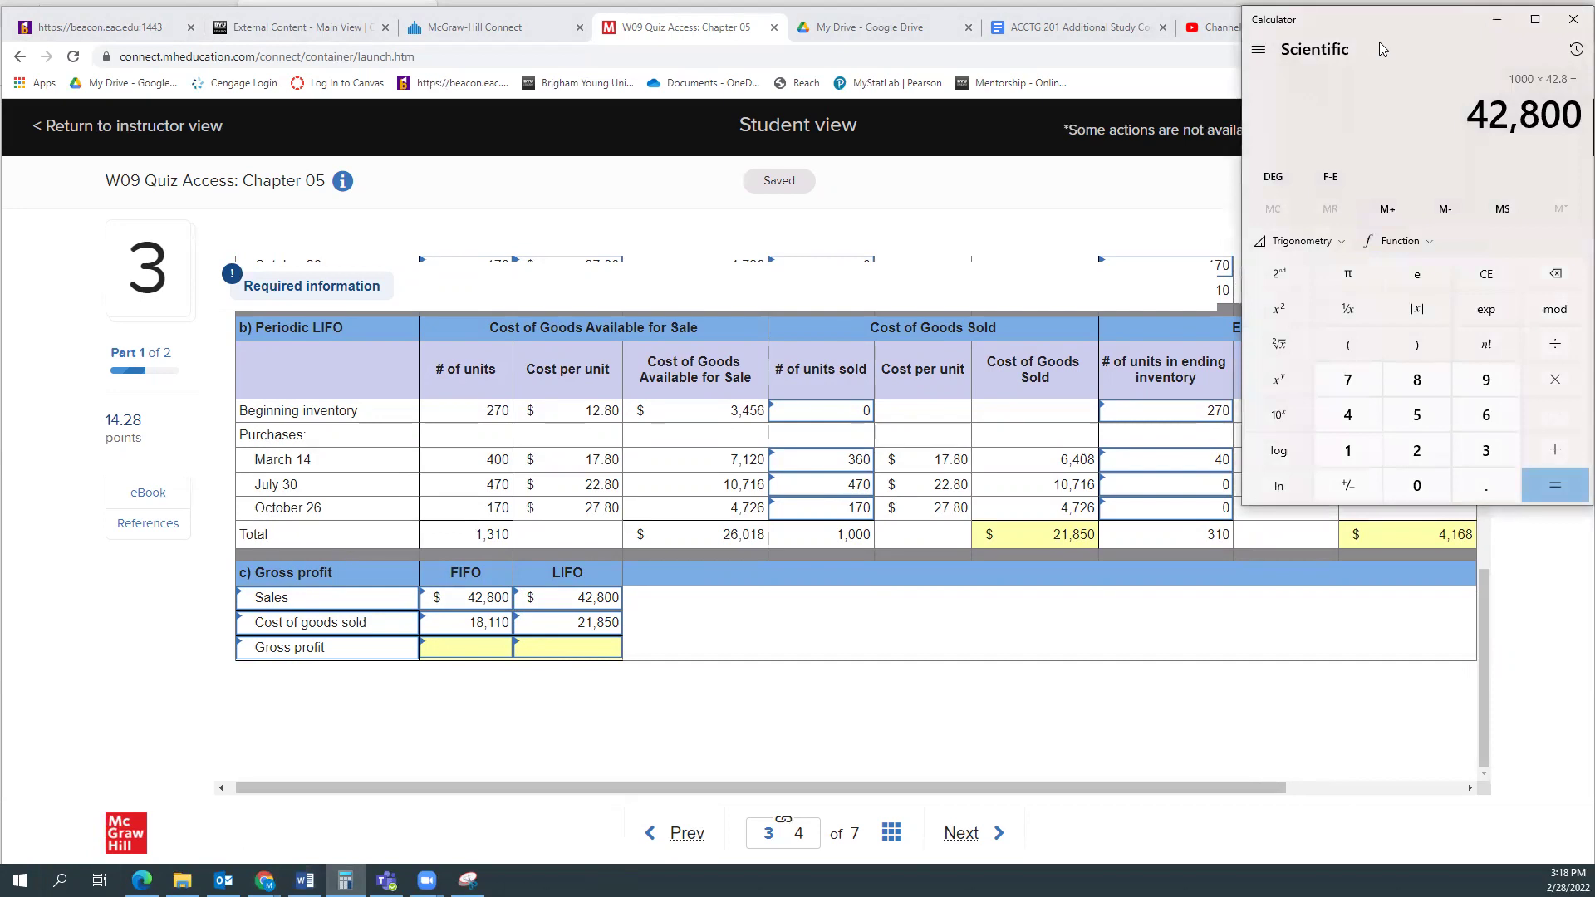
key("minus")
type("18110")
key("Return")
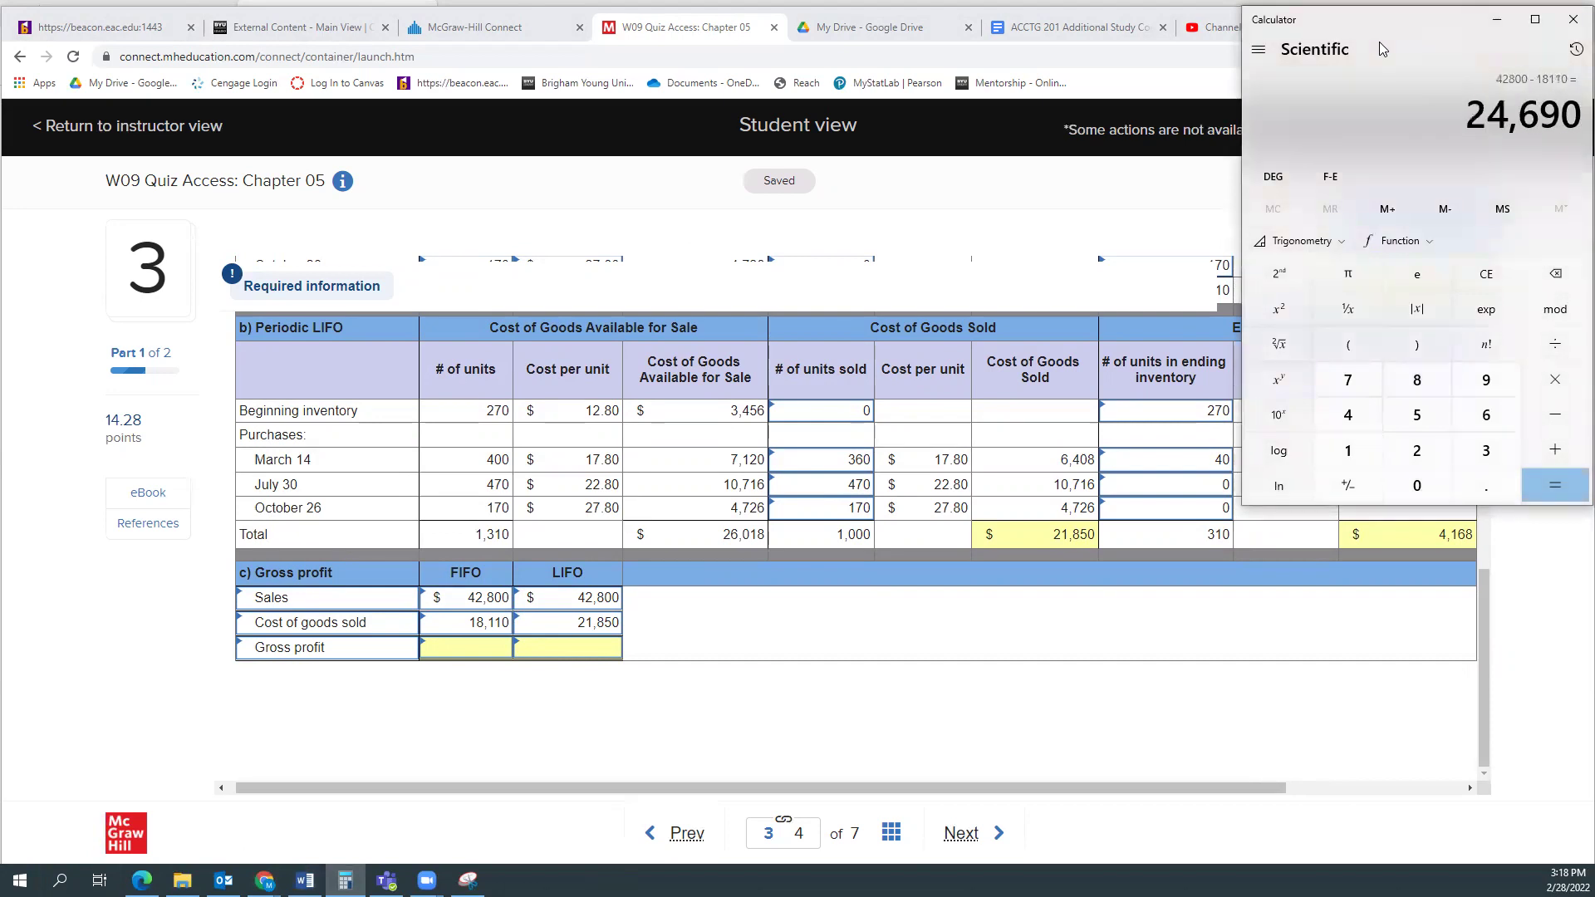
Enter 24,690 as the FIFO gross profit in the gross profit table
left_click(454, 642)
type("24690")
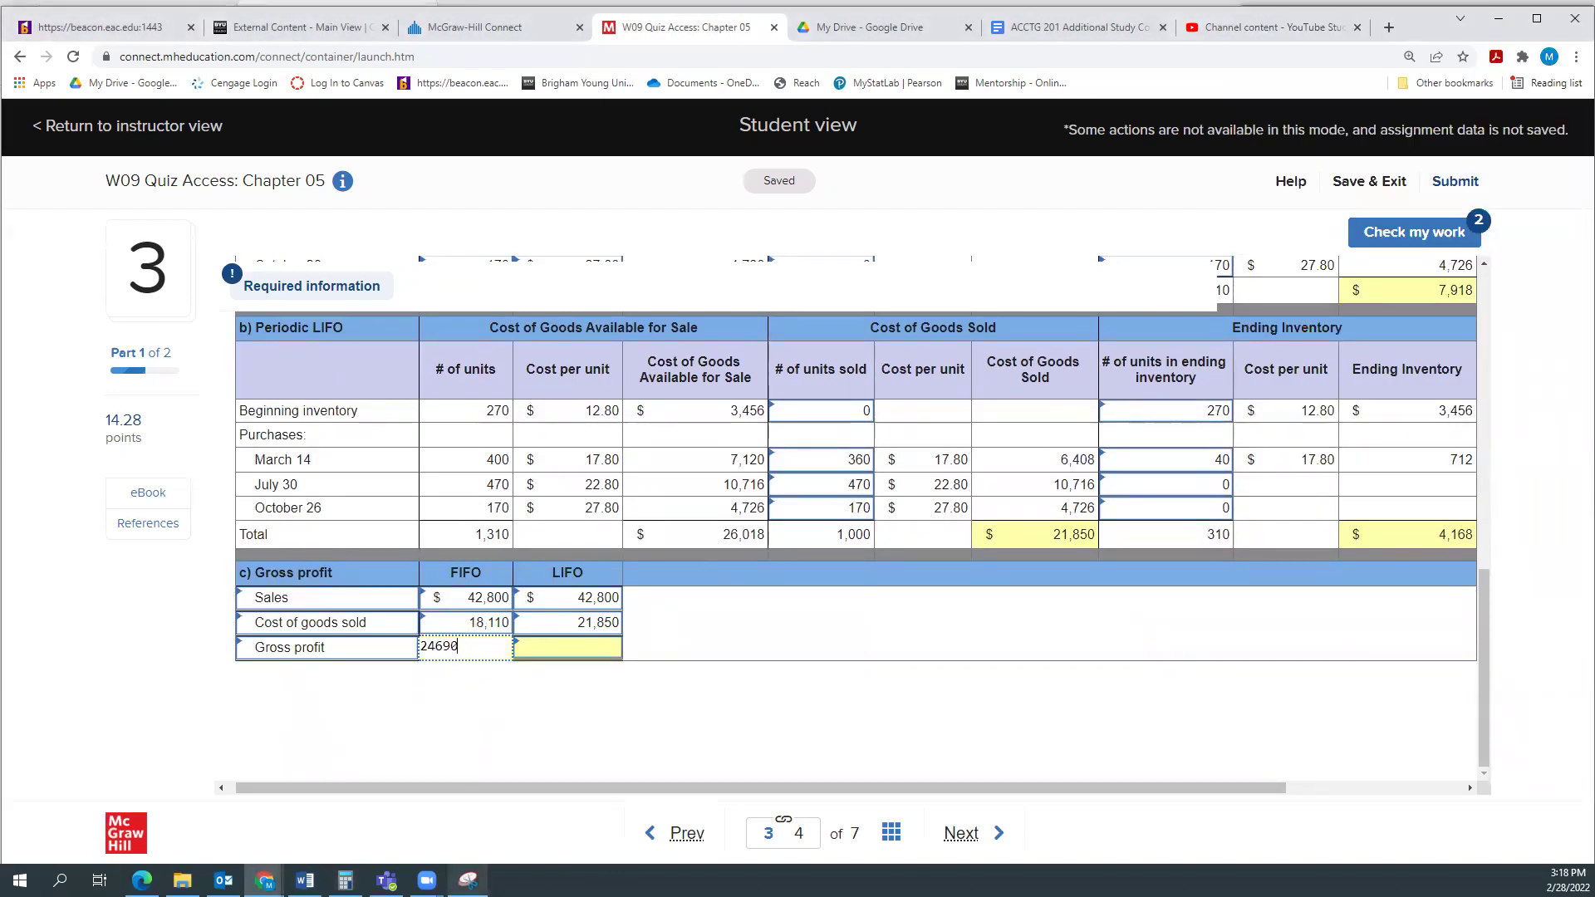
Calculate 42800 − 21850 in Calculator and enter 20,950 as the LIFO gross profit in the gross profit table
left_click(345, 880)
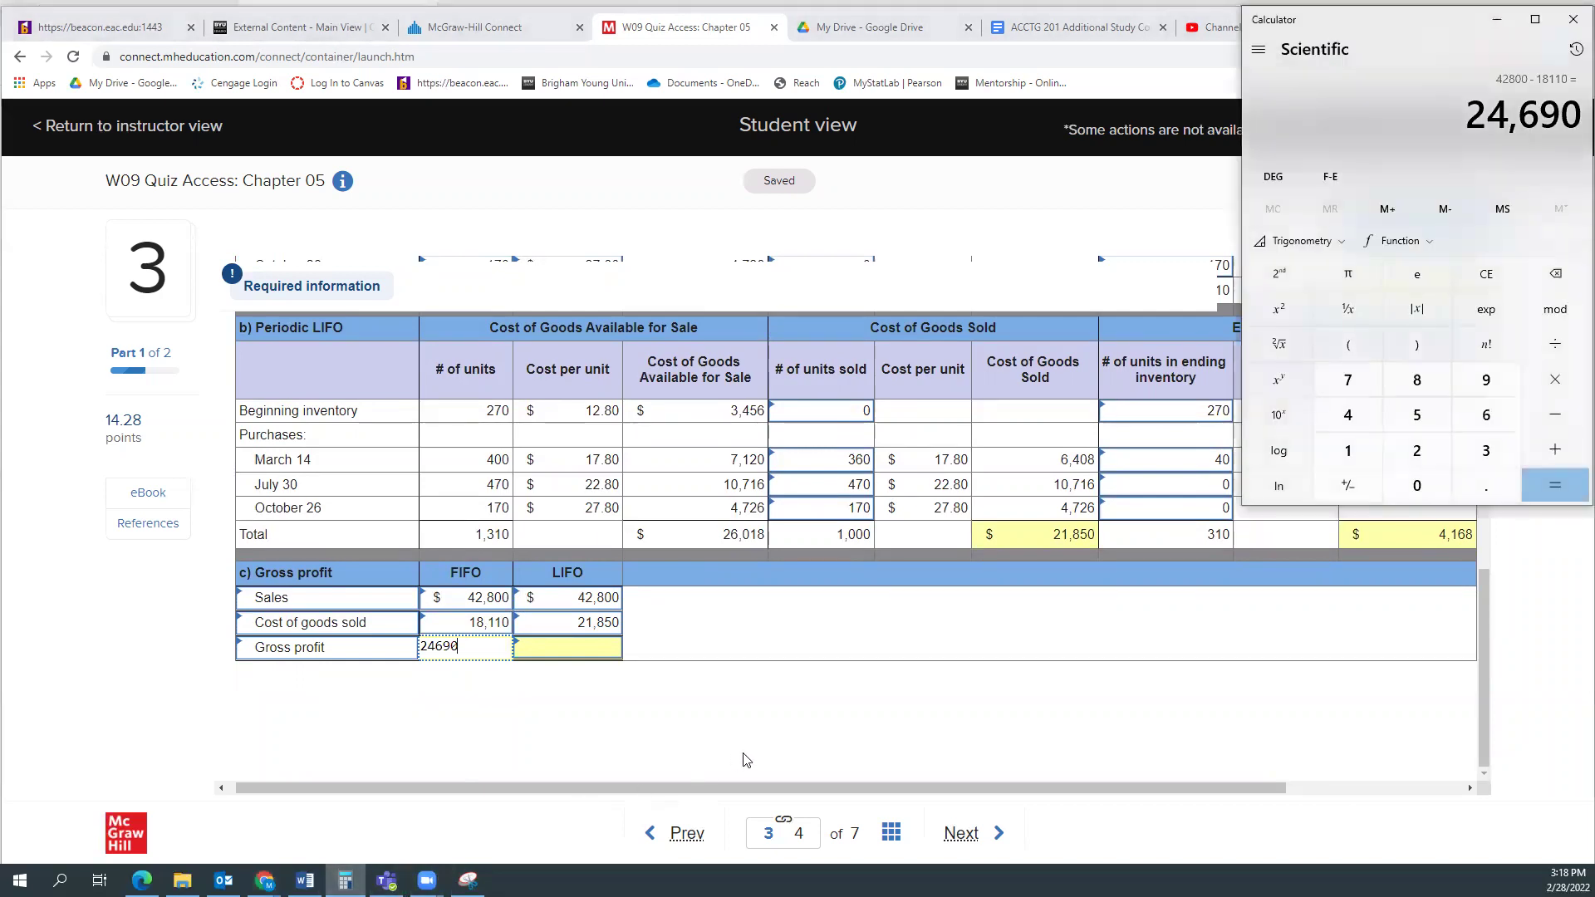
type("42800 - ")
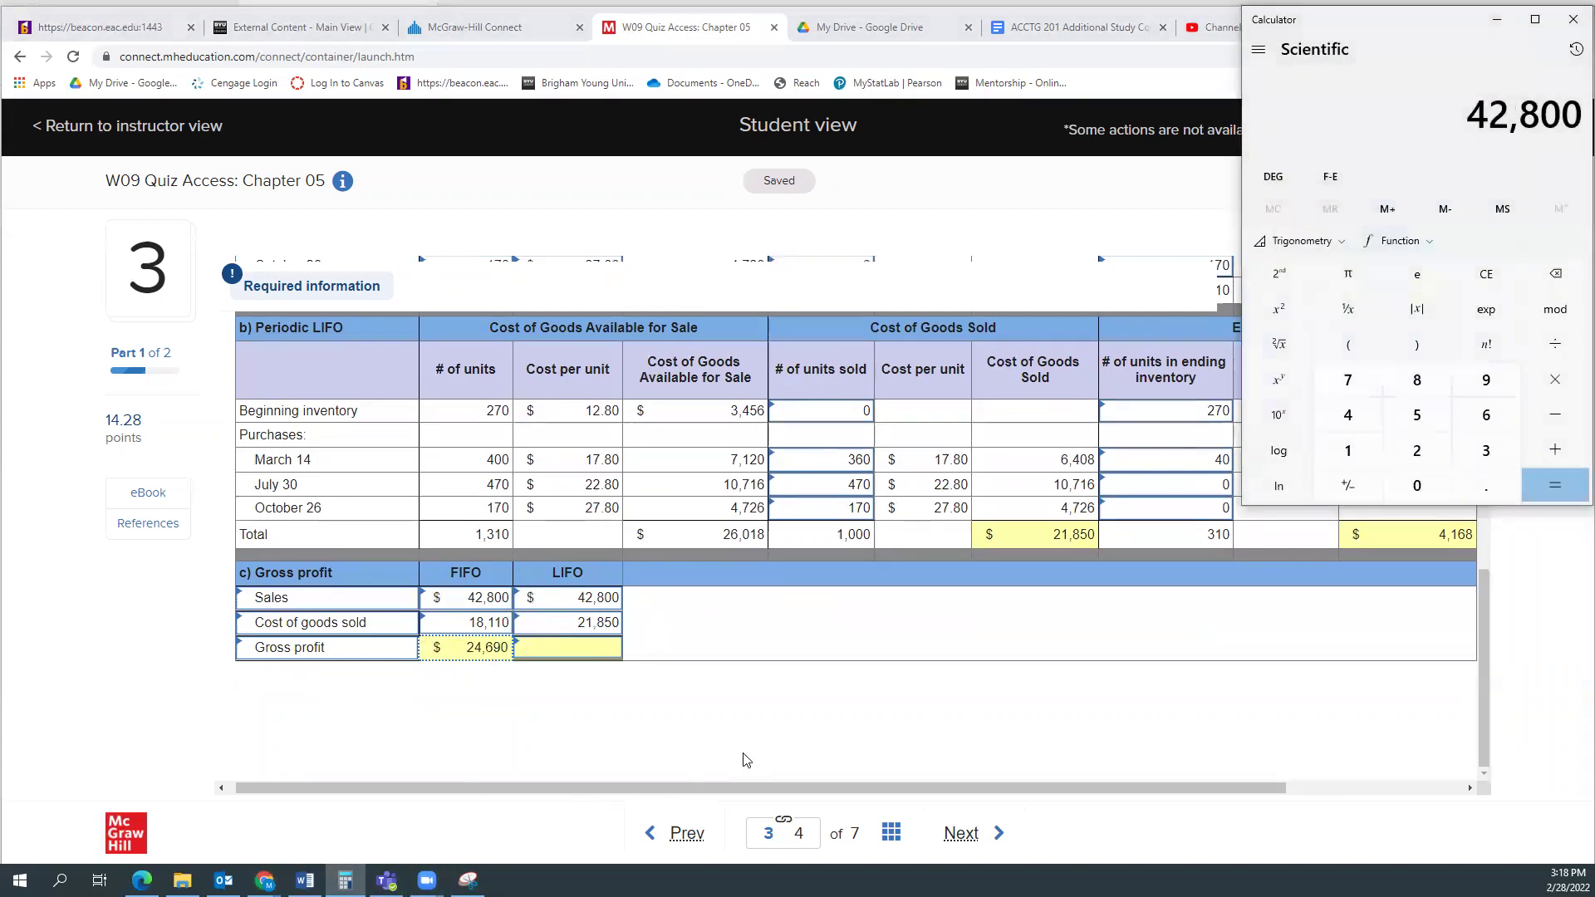
type("21,850")
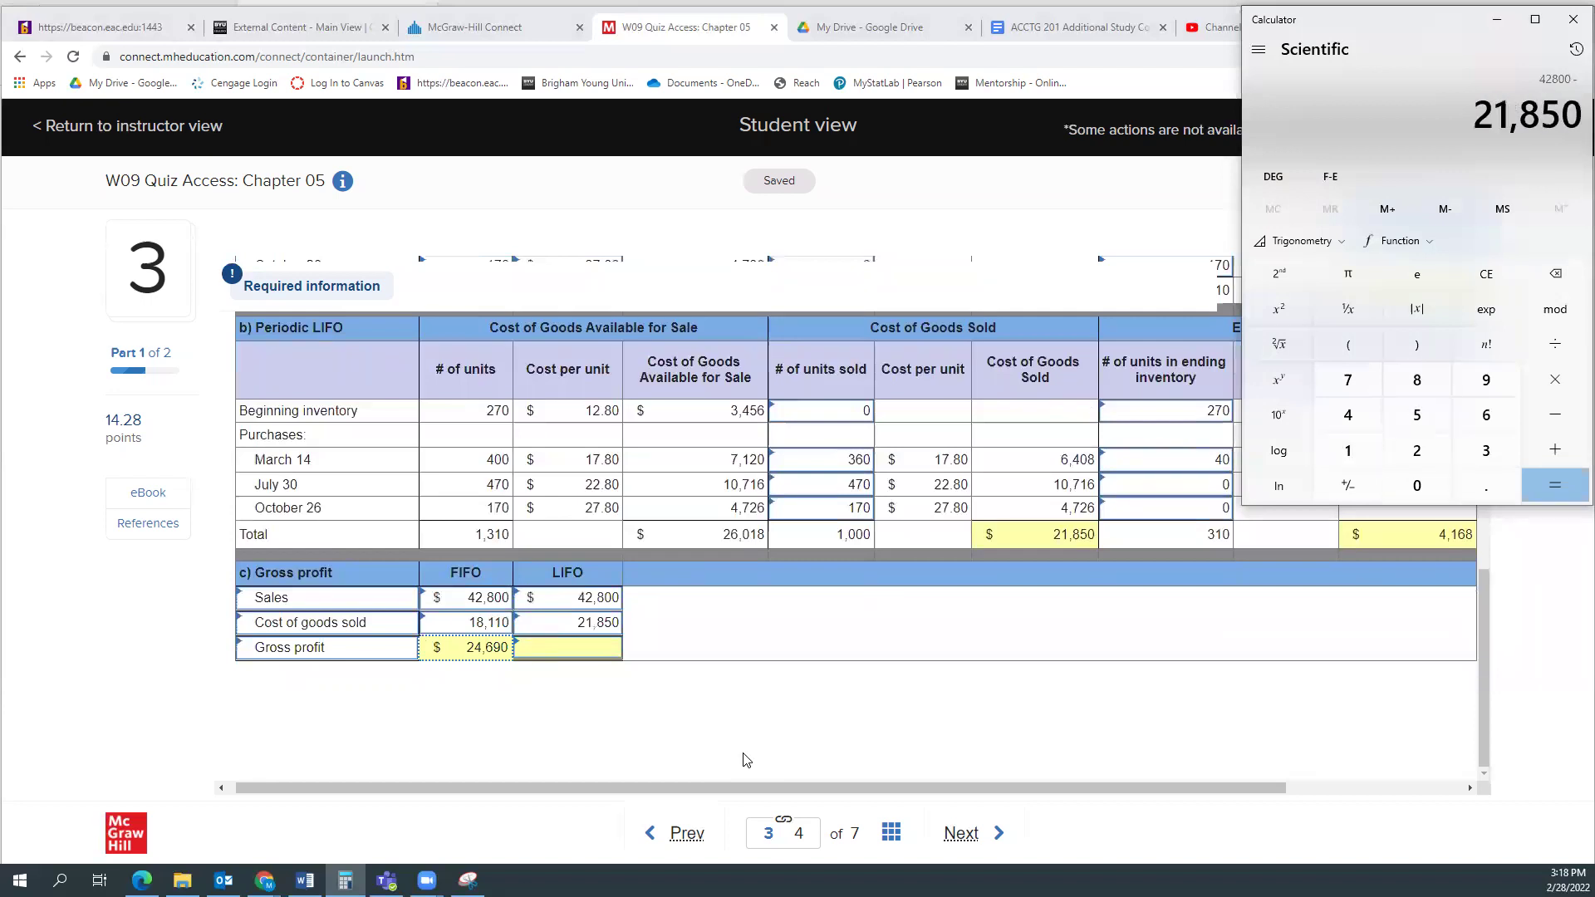
key("Return")
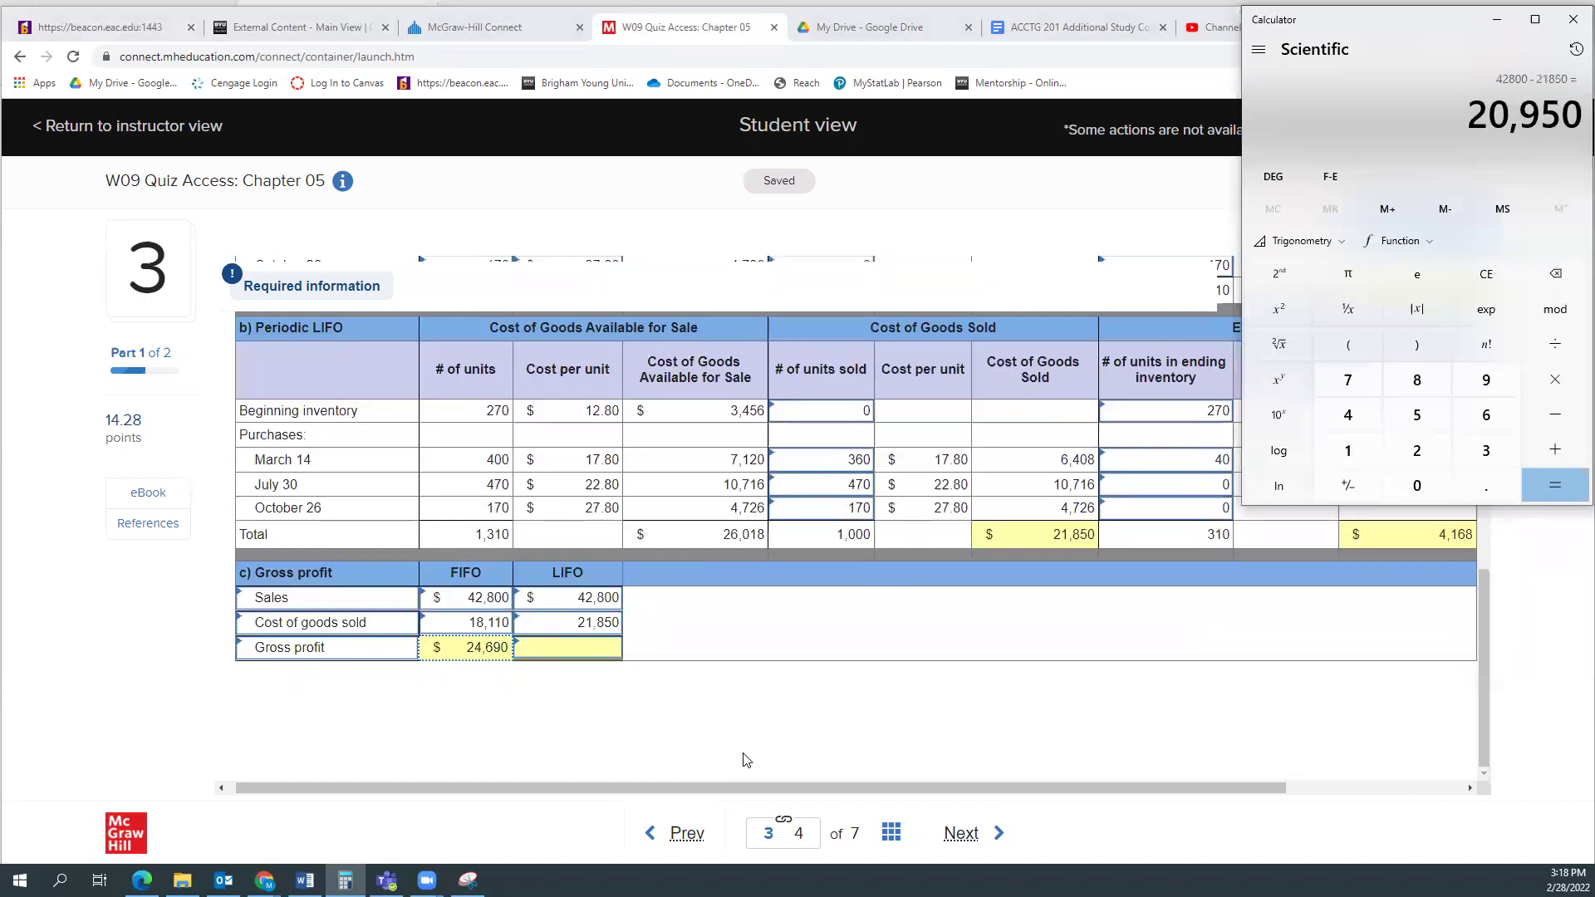
left_click(547, 649)
type("20,950")
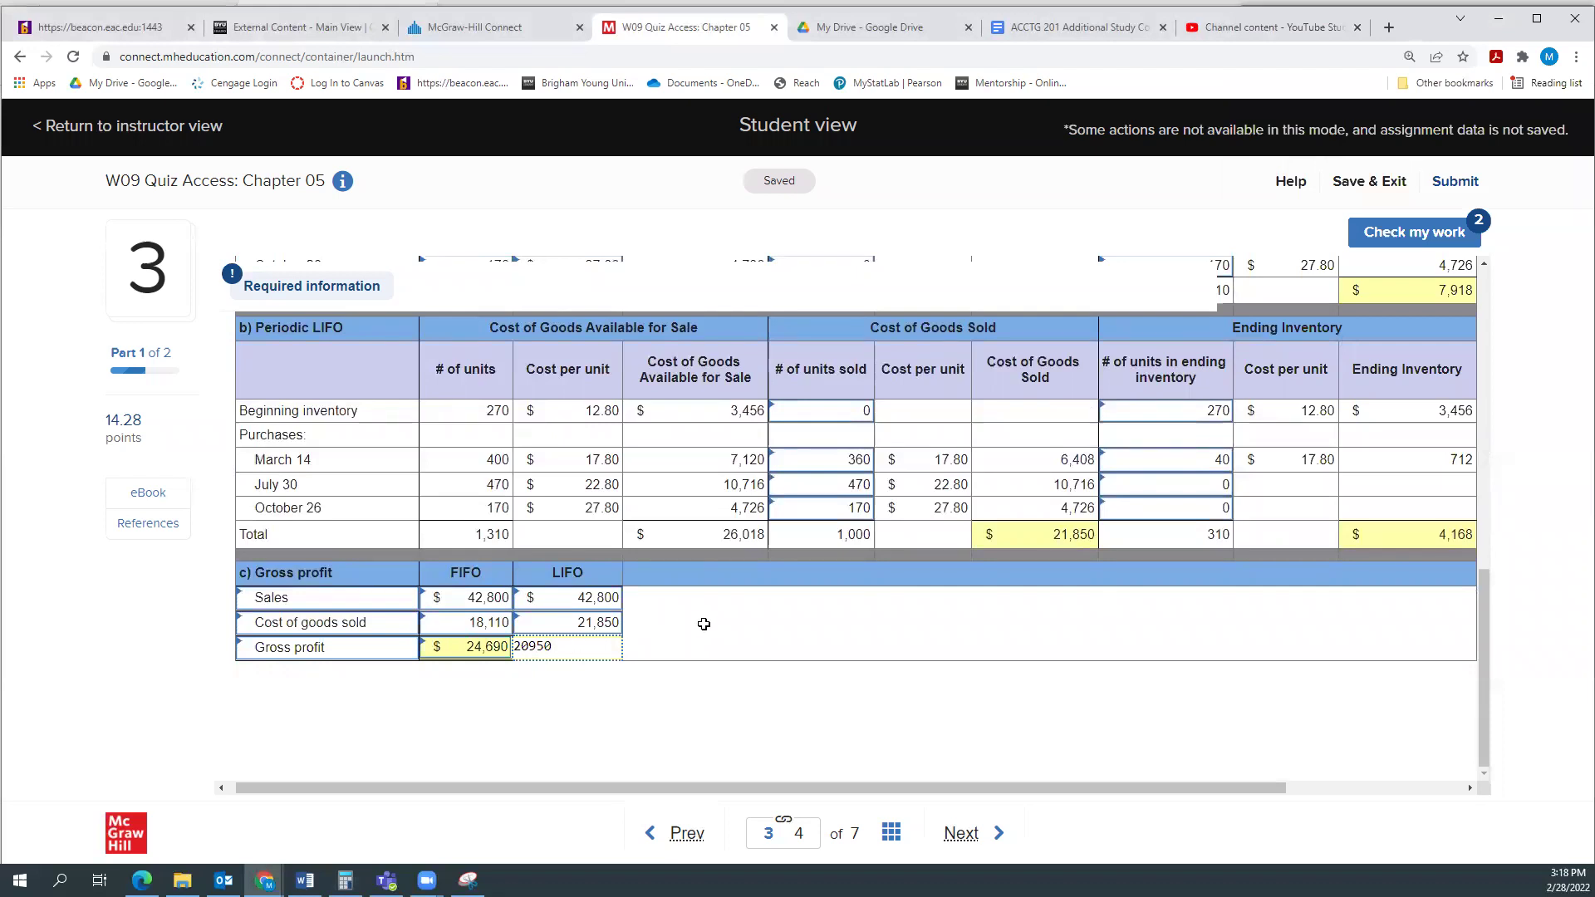
left_click(703, 624)
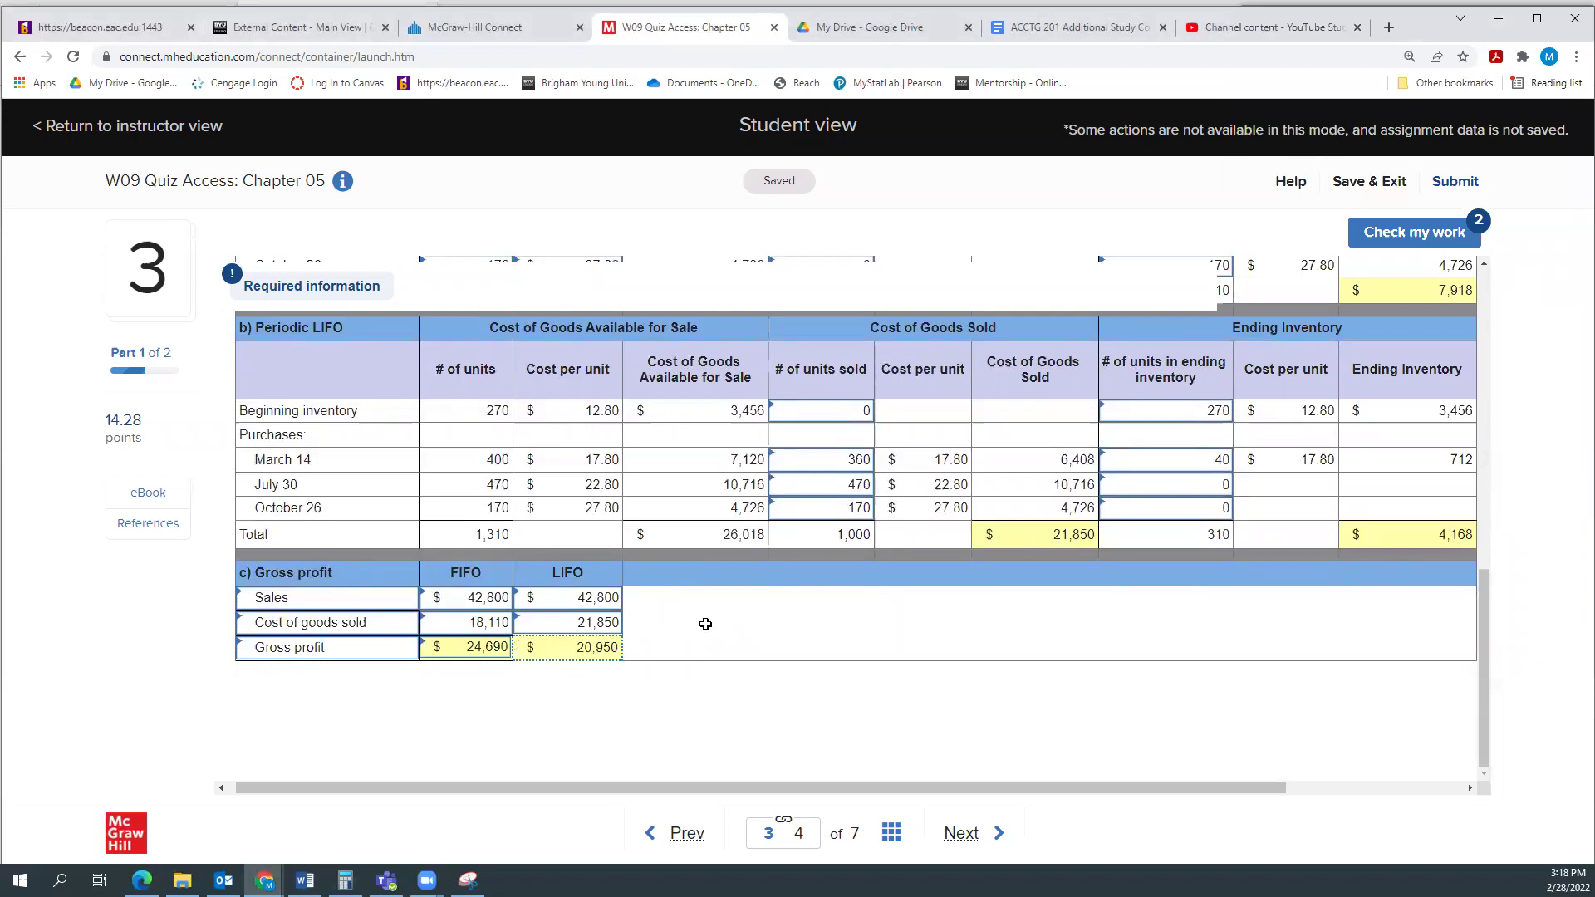
Run the work check on question 3 and examine the marks on the FIFO and LIFO gross profit entries
left_click(1446, 234)
left_click(979, 474)
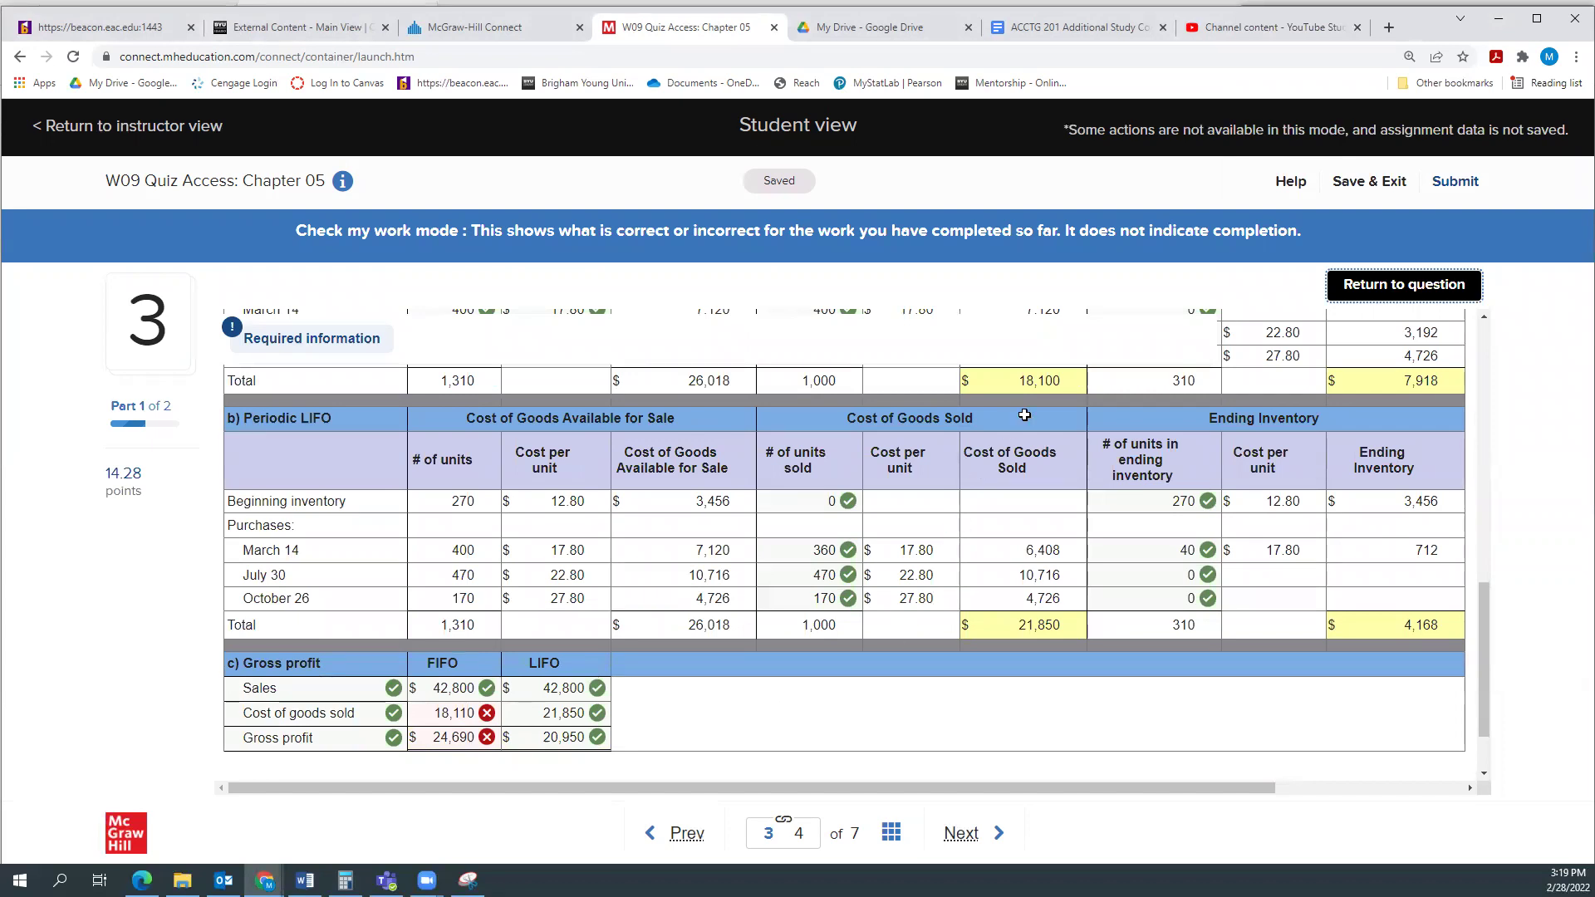
left_click(466, 714)
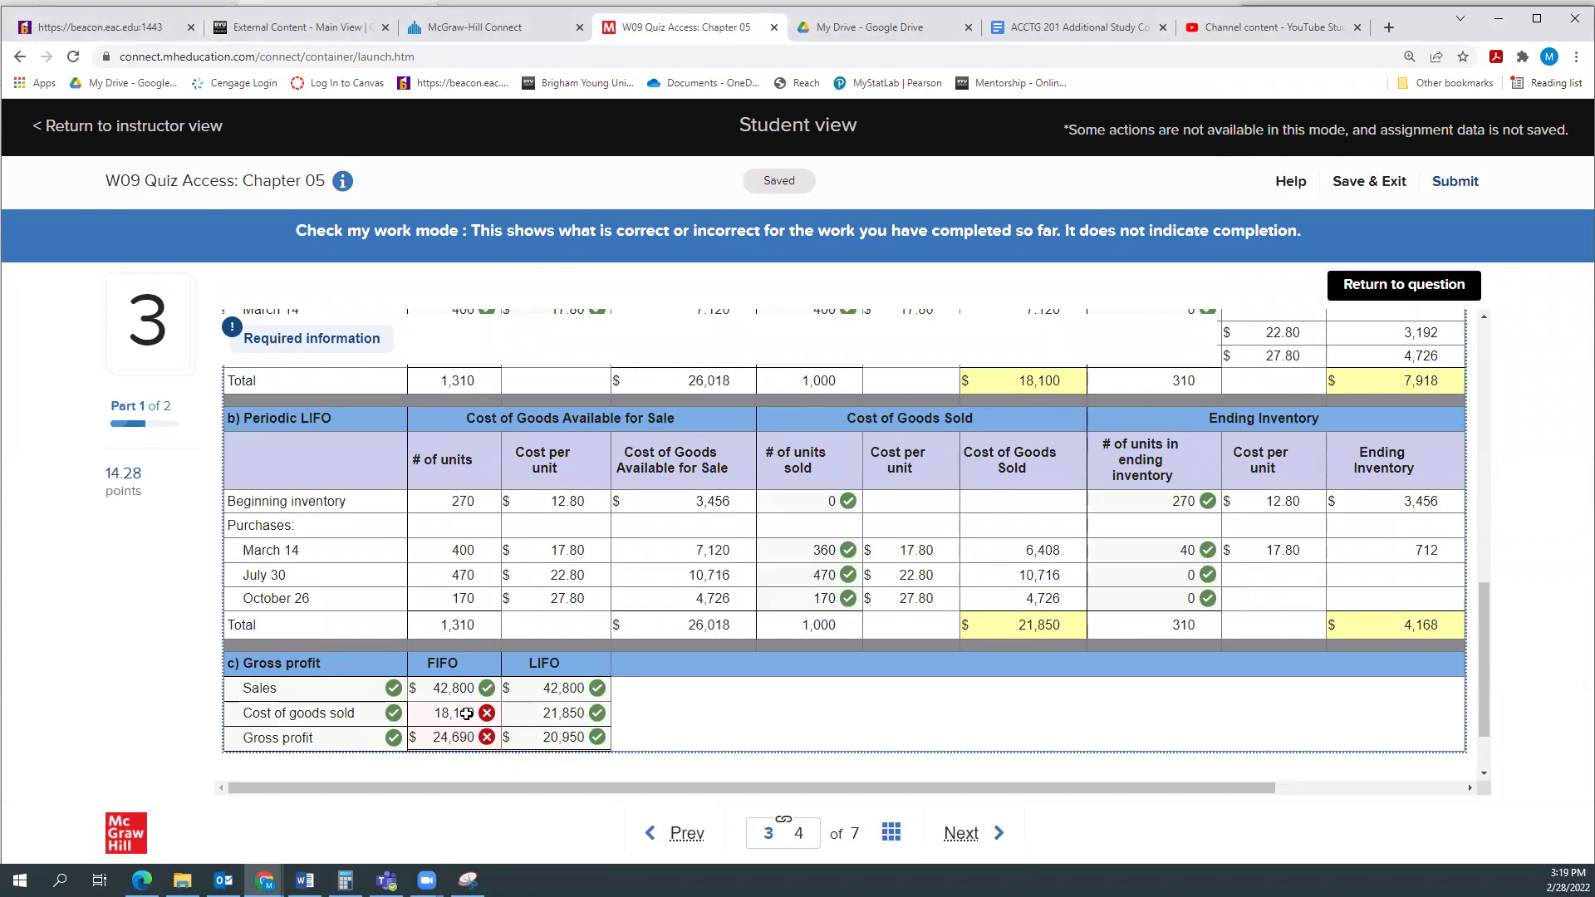
Return to the question and correct the FIFO column to 18,100 for cost of goods sold and 24,700 for gross profit
left_click(1381, 293)
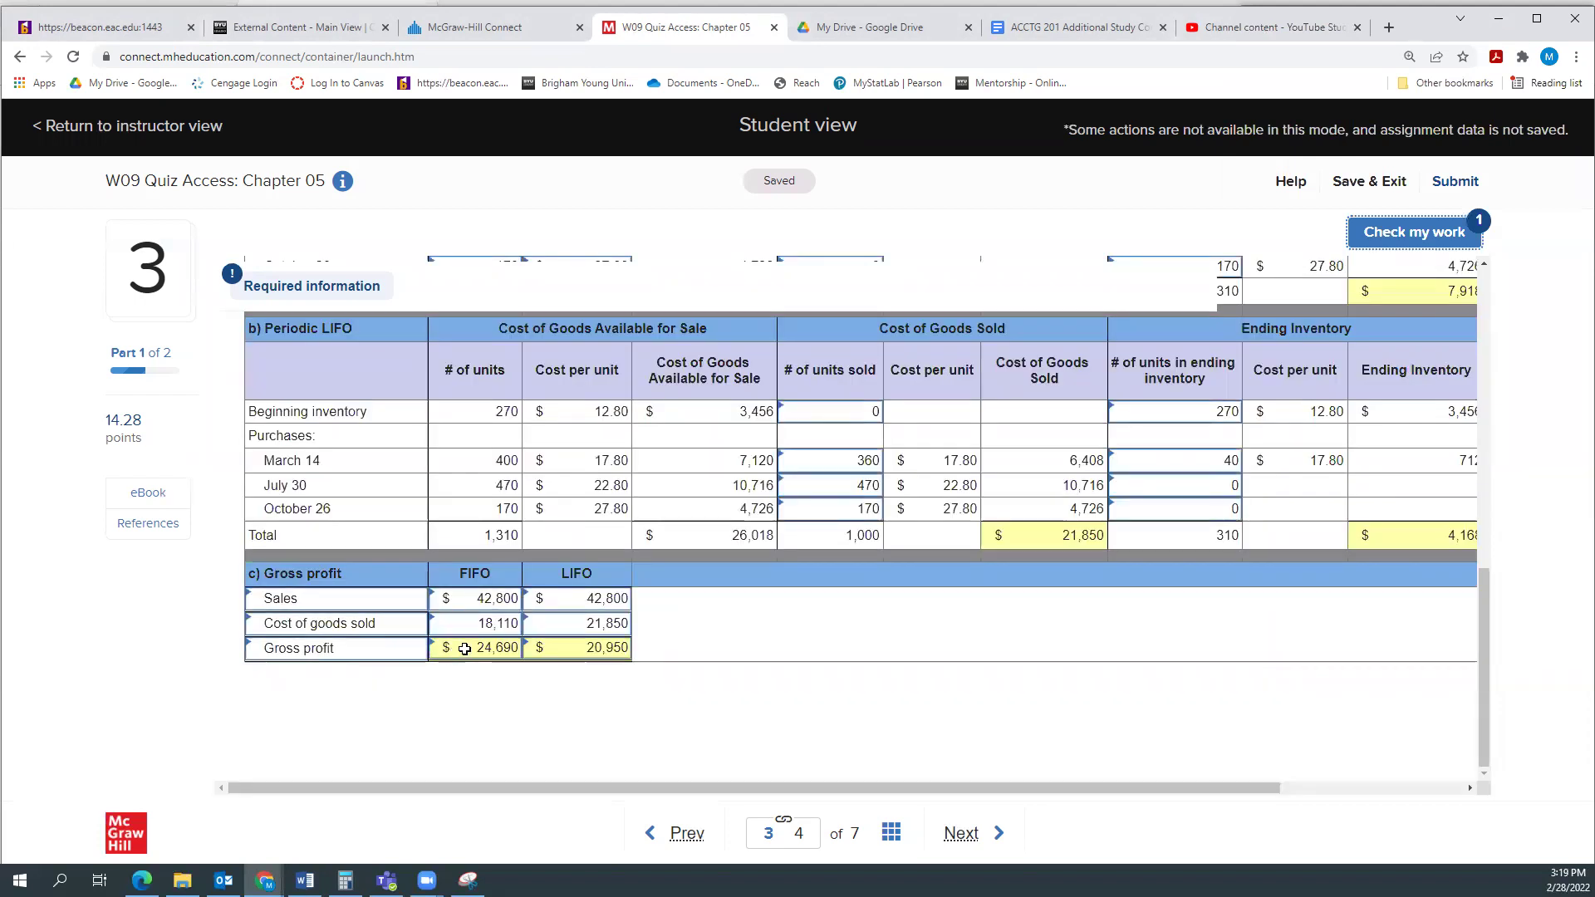
left_click(505, 621)
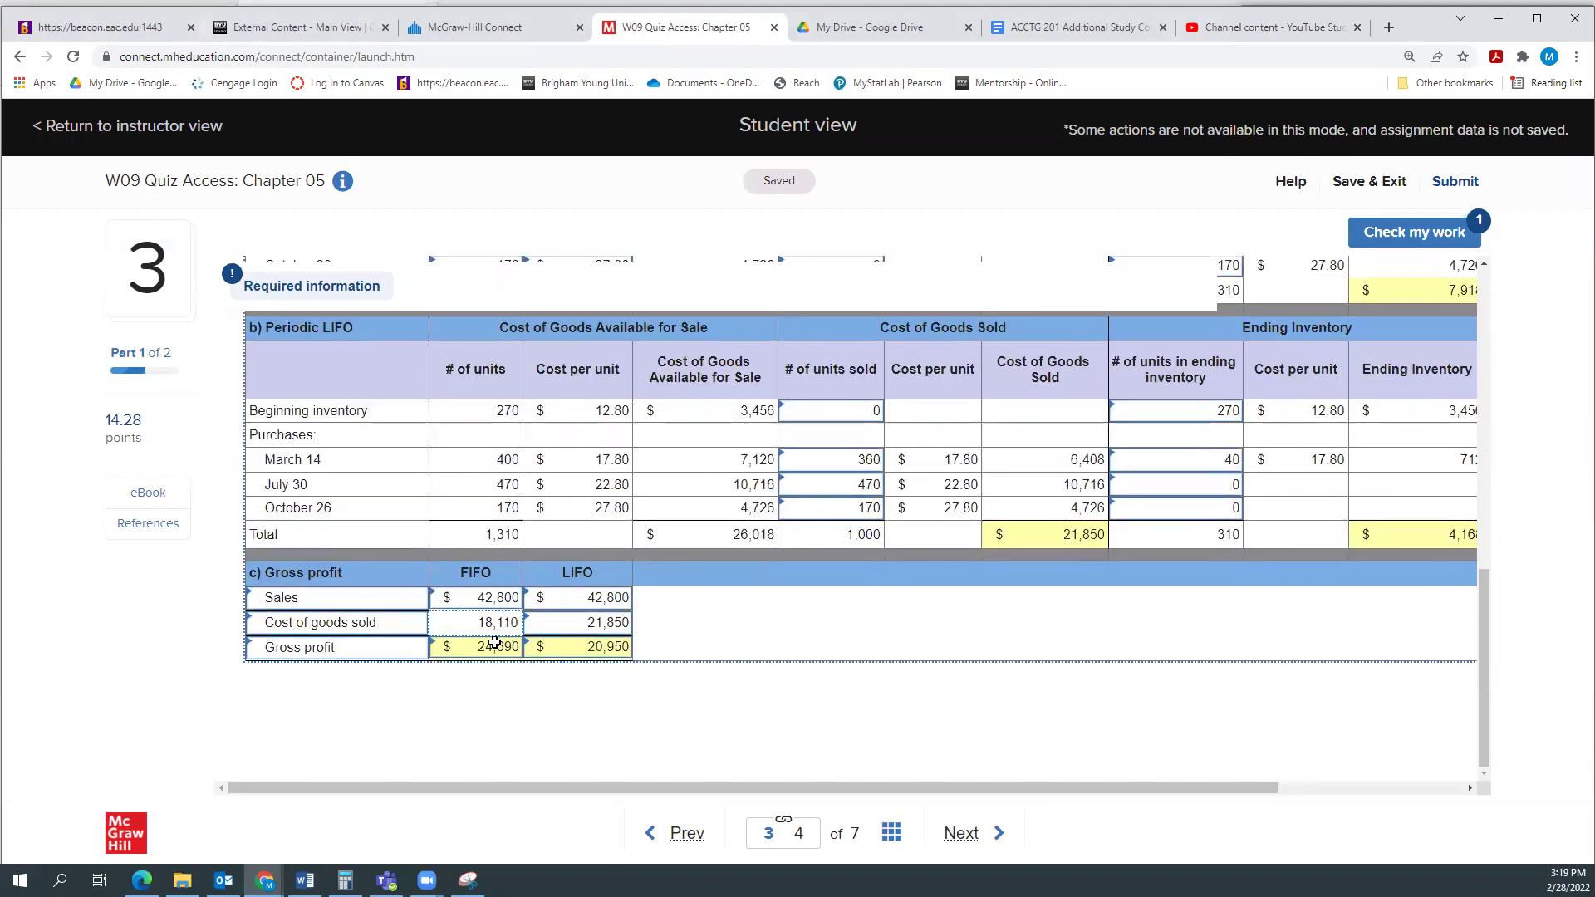
type("18")
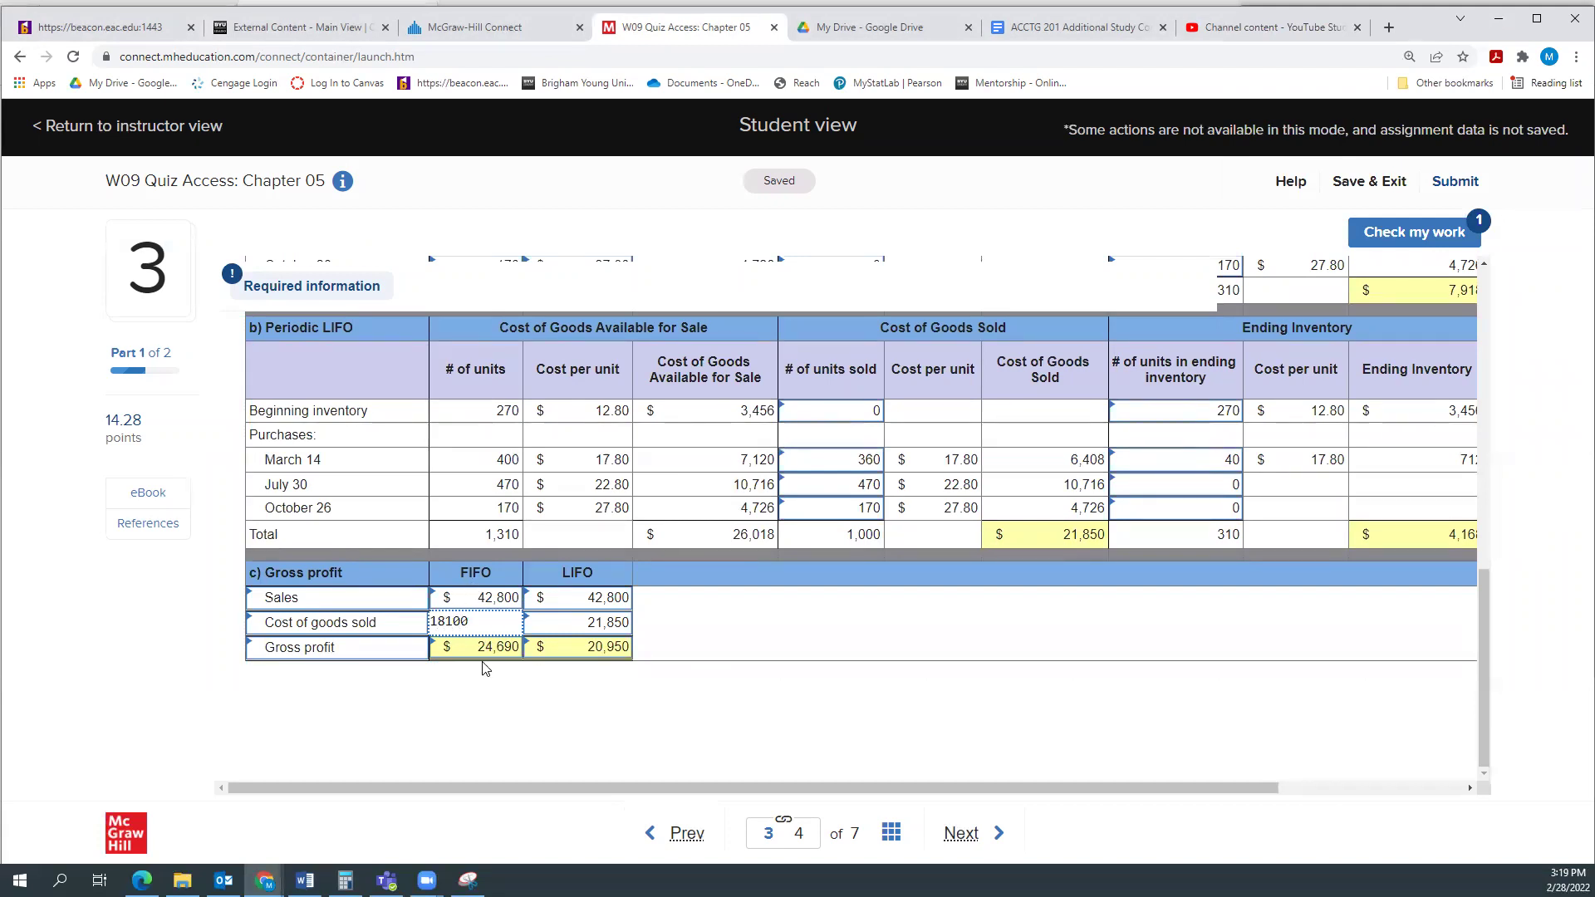
left_click(506, 686)
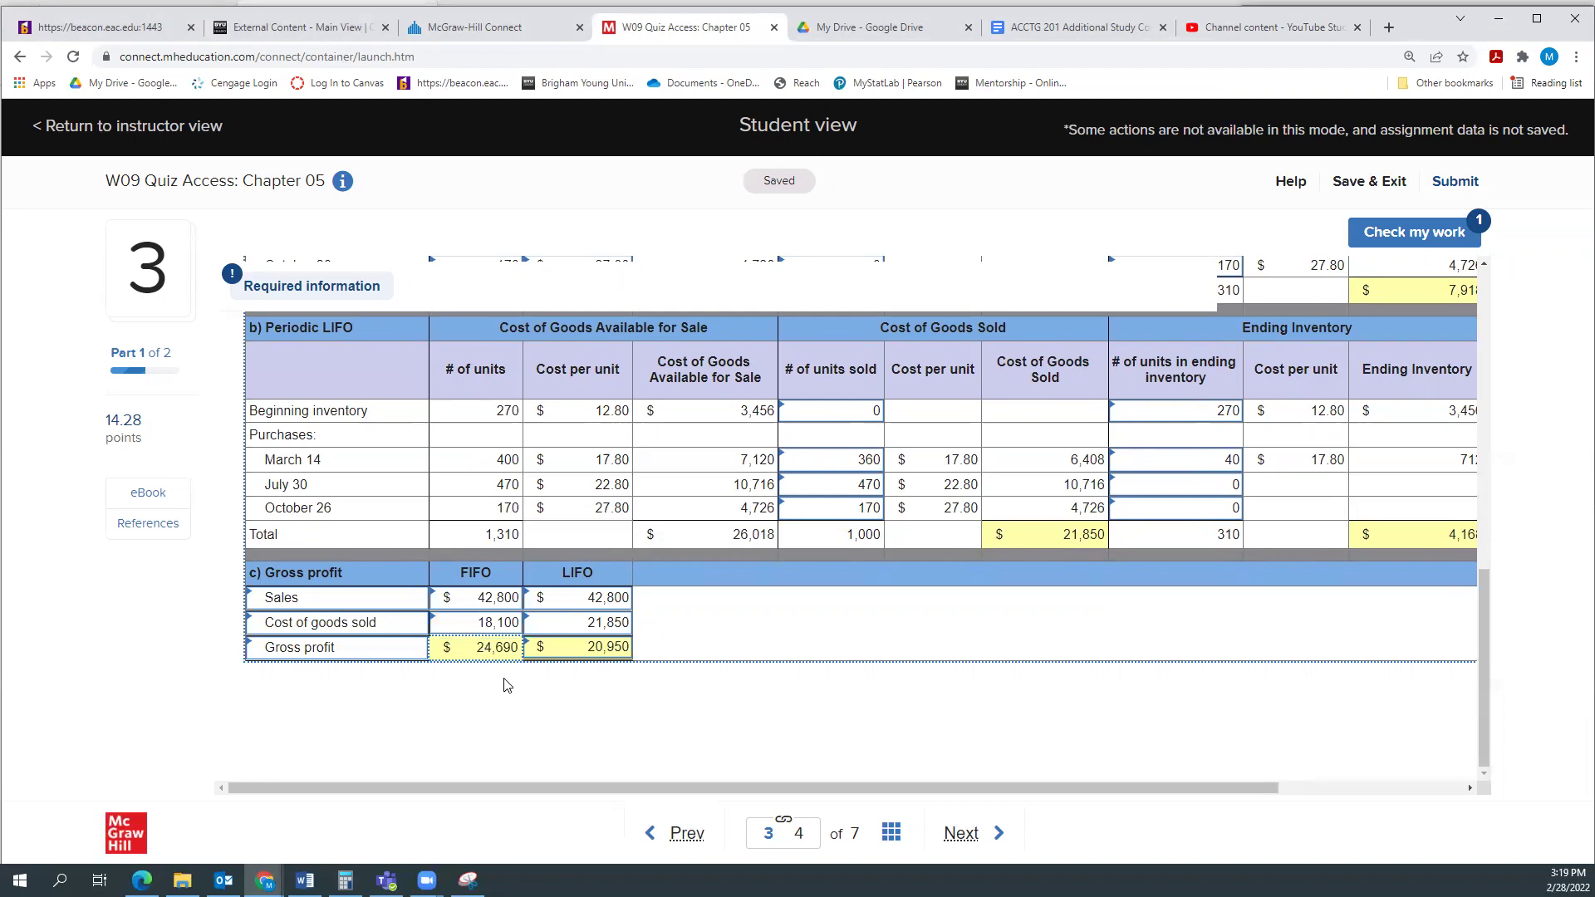
type("24700")
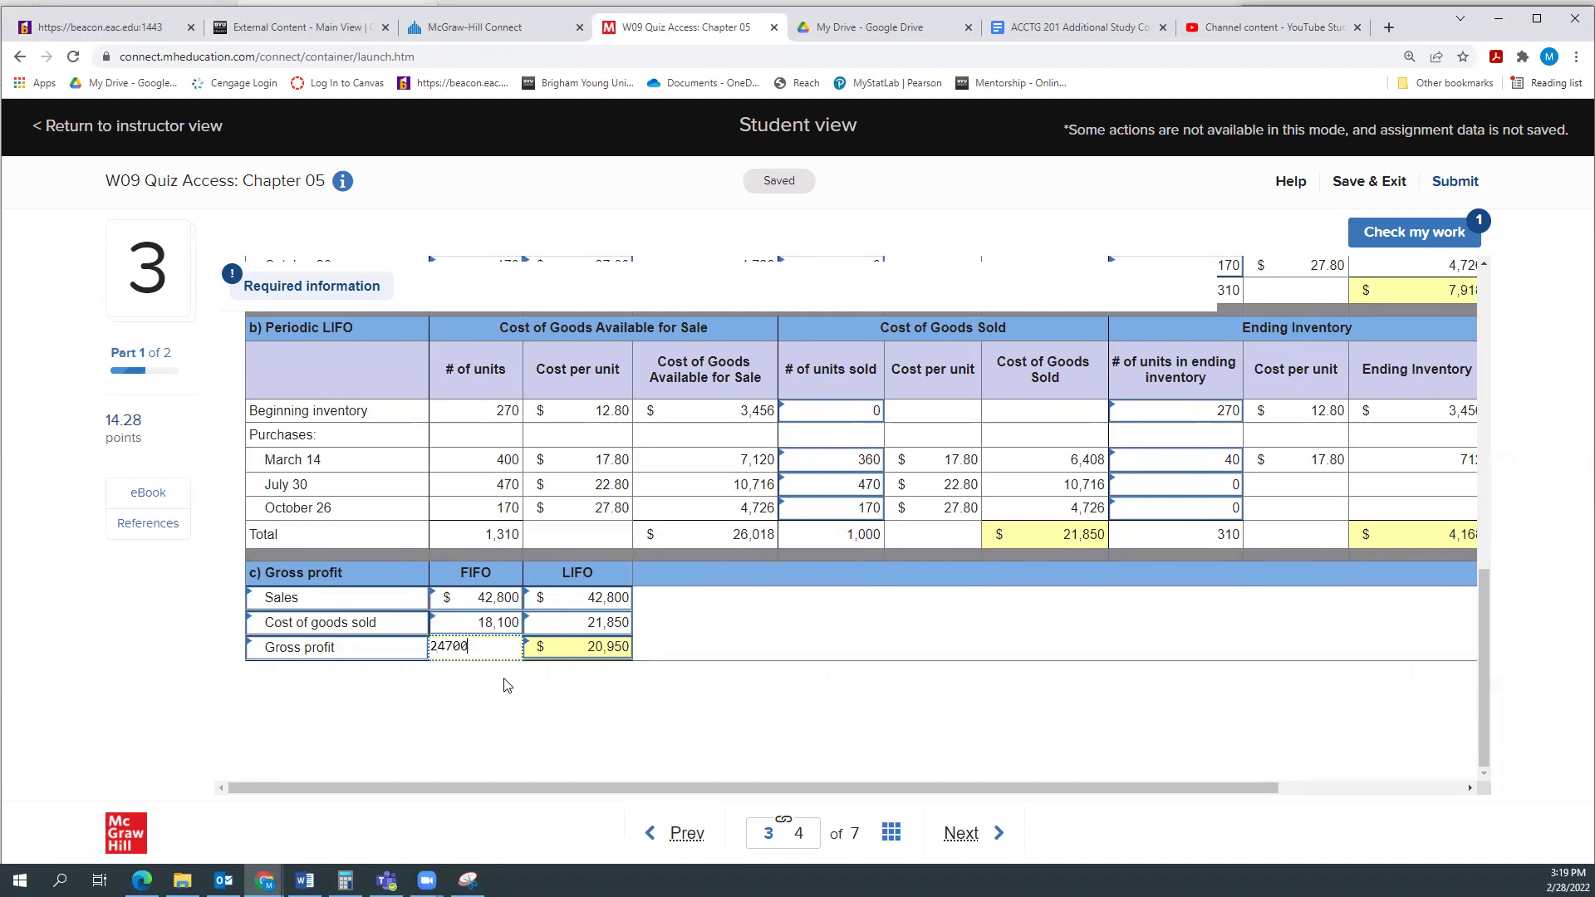
Check the work on question 3 again and review the marks across the gross profit, LIFO and FIFO tables
left_click(1381, 239)
left_click(939, 462)
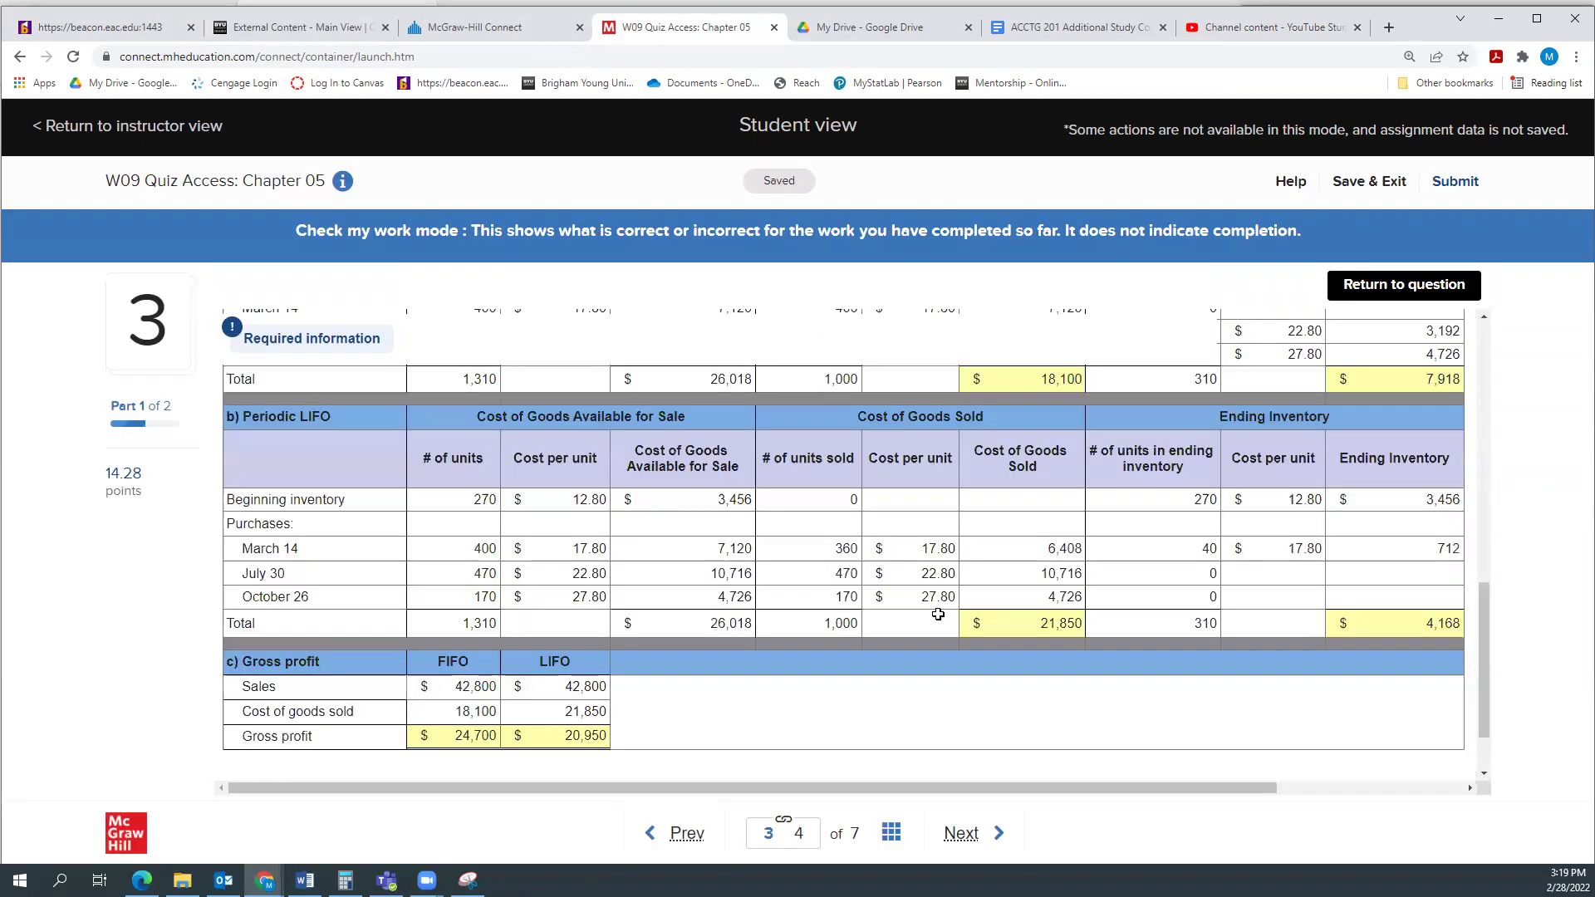
mouse_move(916, 787)
left_mouse_down()
mouse_move(980, 789)
mouse_move(924, 804)
left_mouse_up()
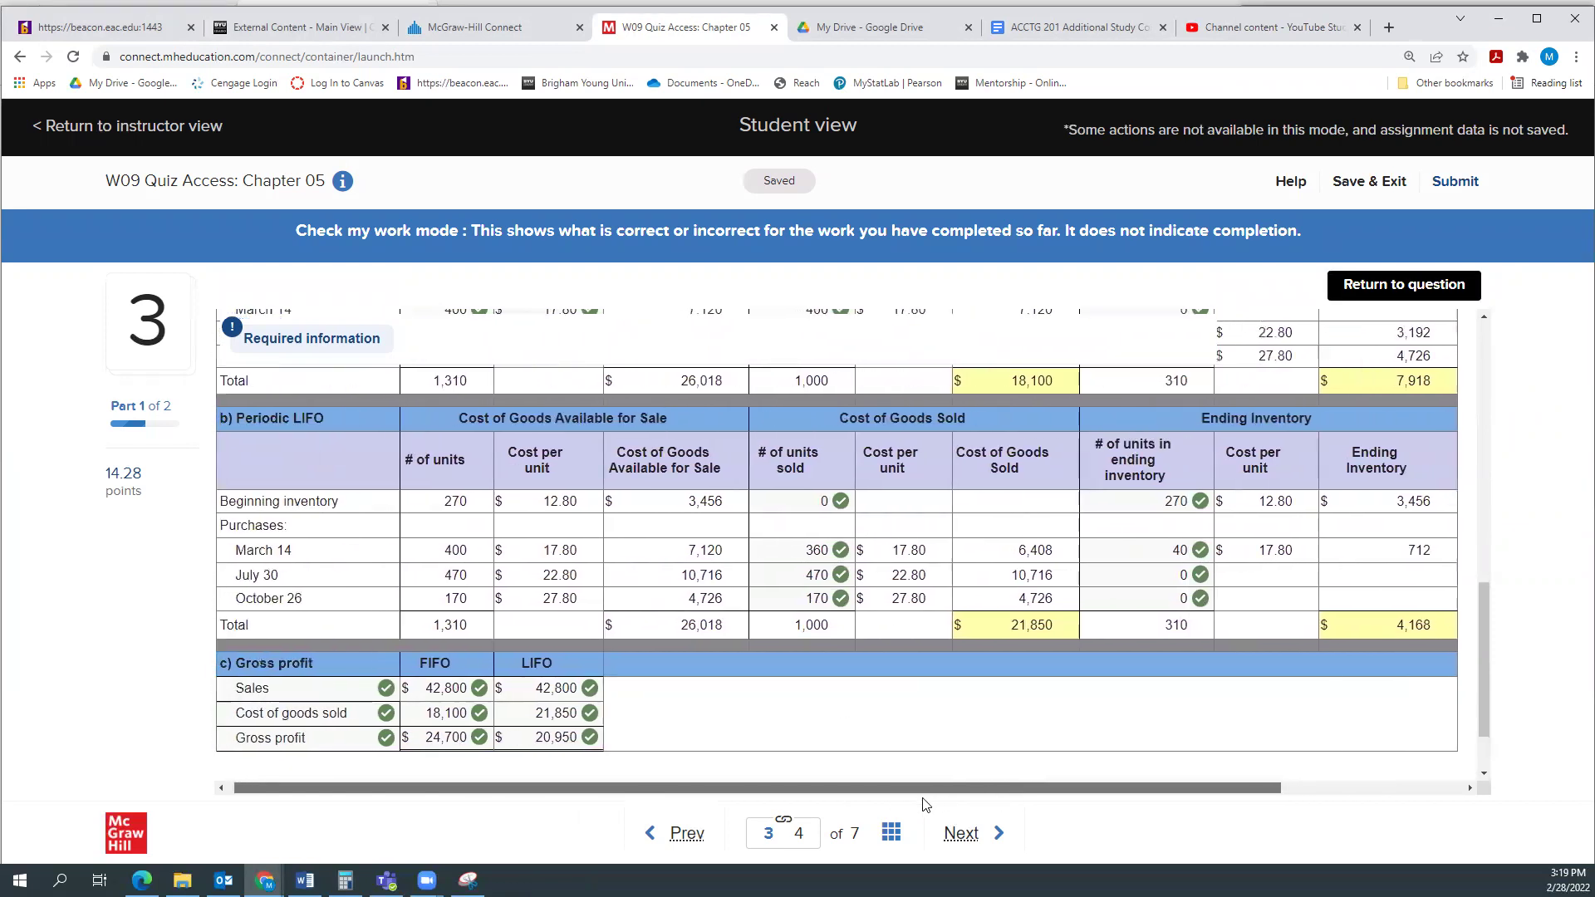
scroll(858, 626, "up", 3)
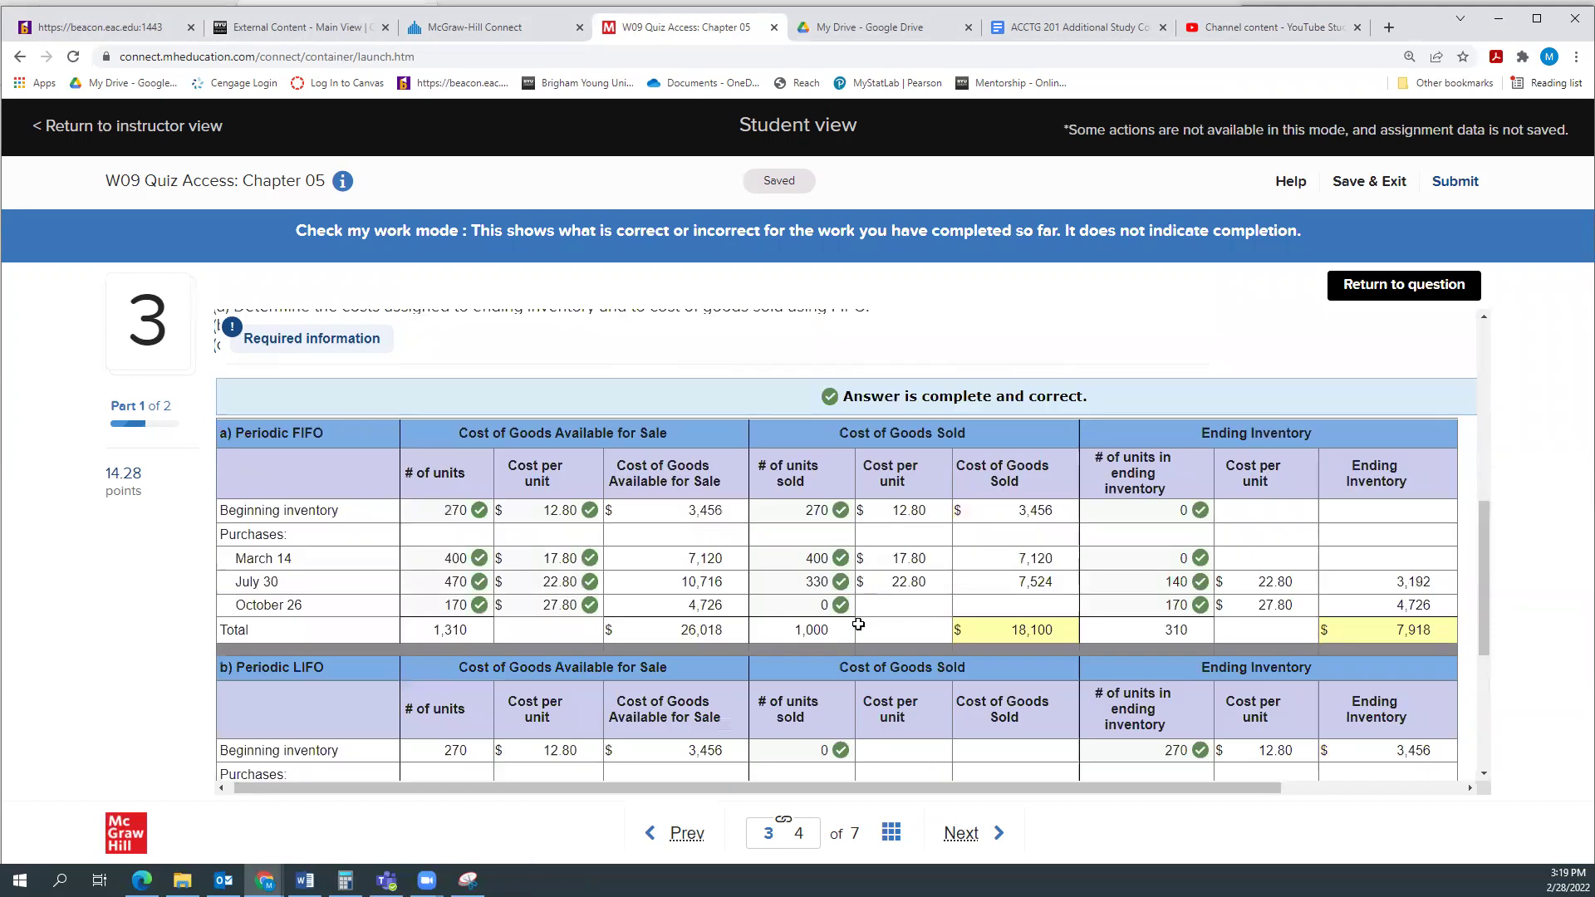
scroll(858, 624, "up", 1)
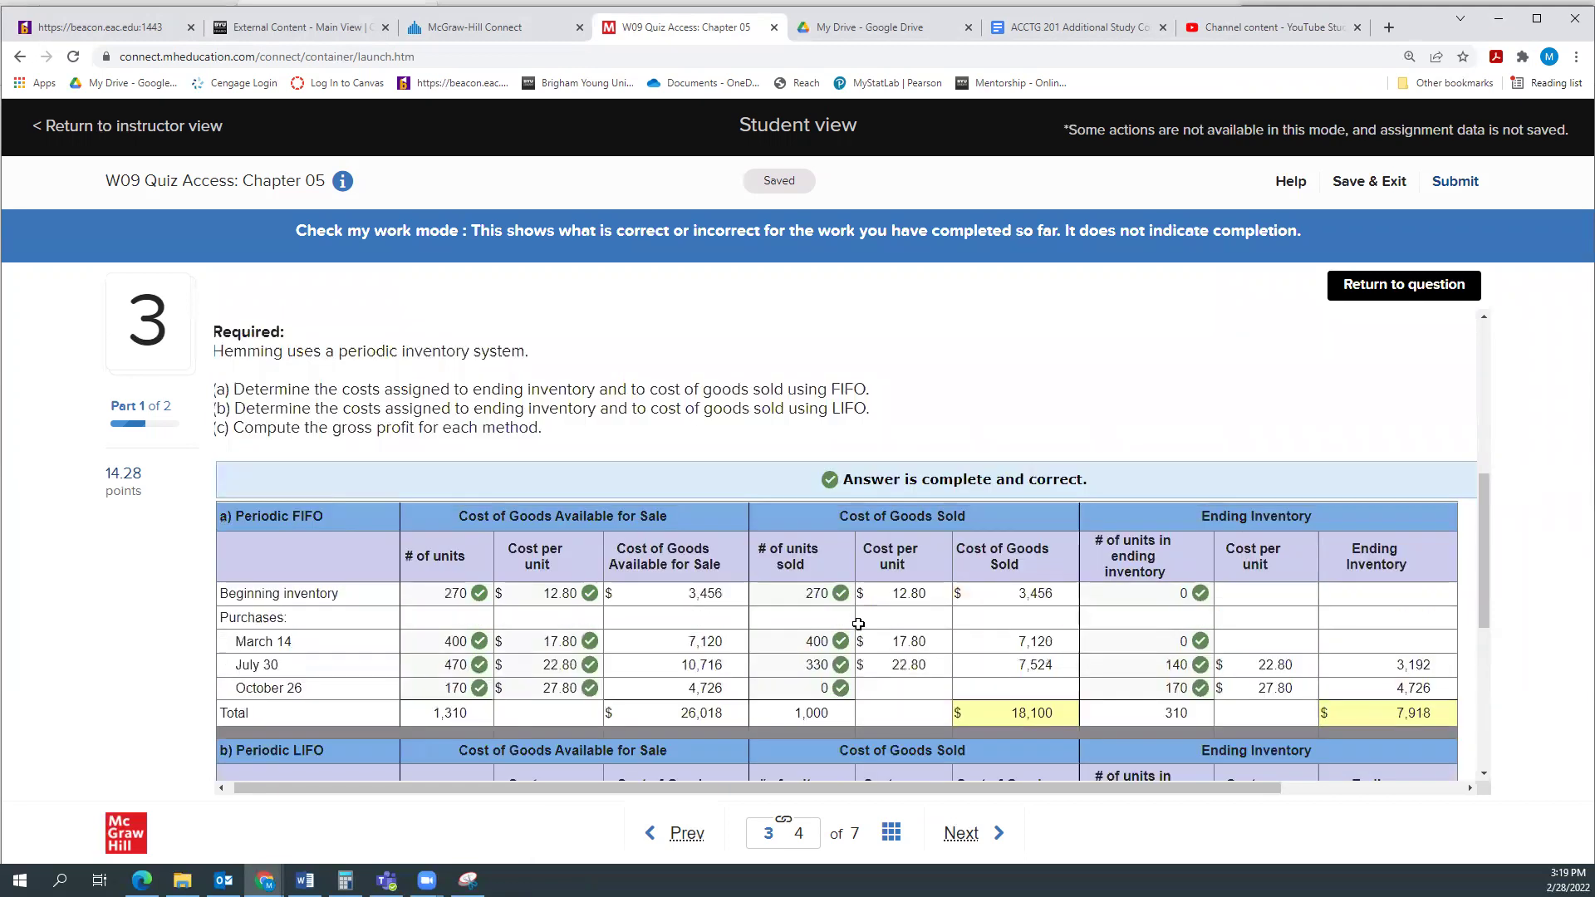
left_click_drag(859, 783, 818, 791)
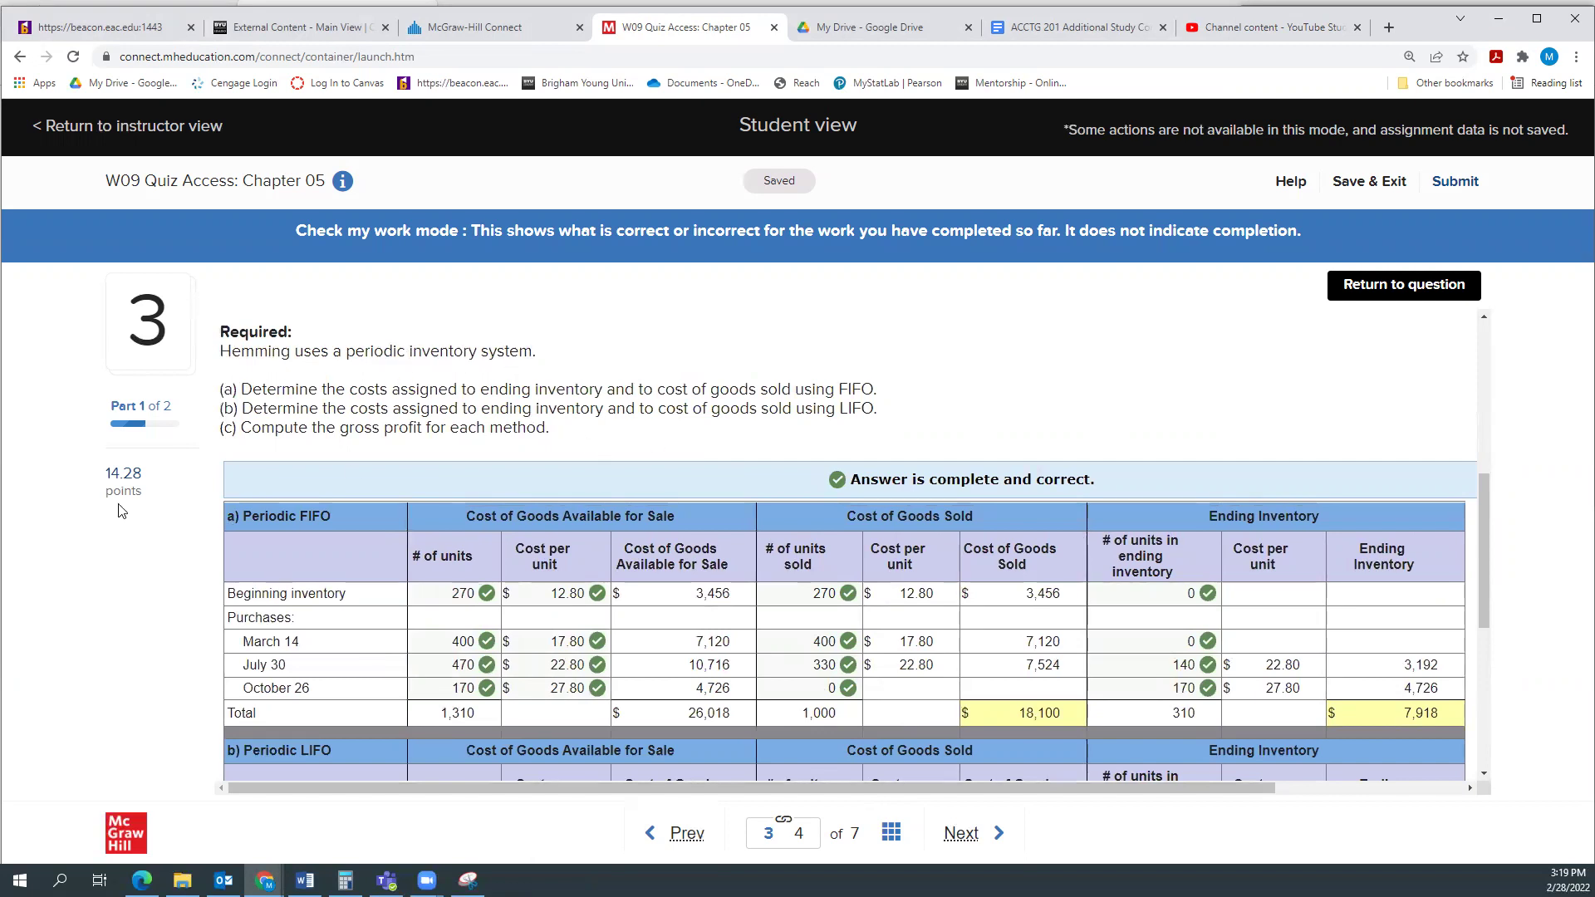